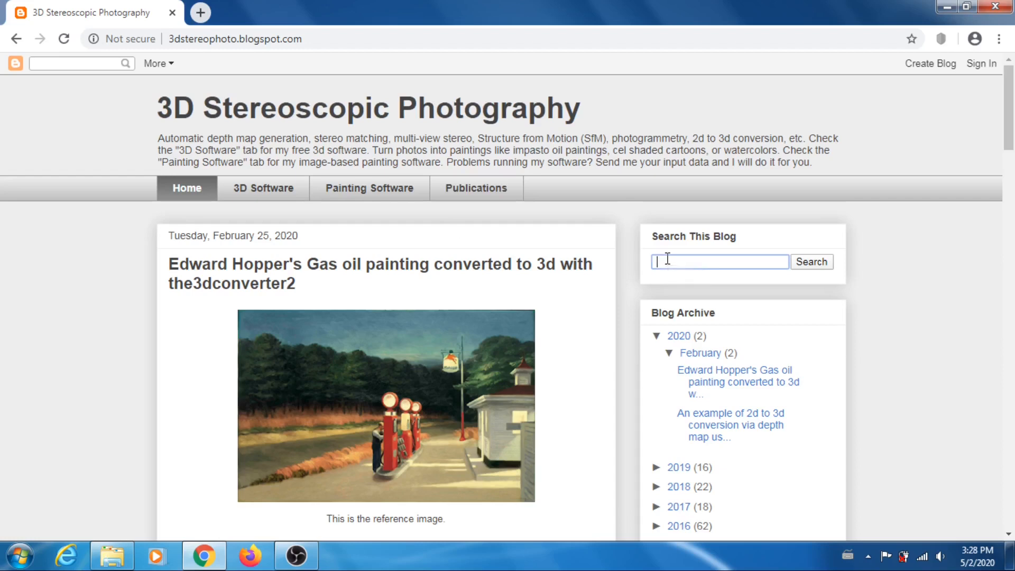
Search the blog for "the3dconverter2" and open the post "2d to 3d Image Conversion Software - the3dconverter2"
{"action": "type", "text": "the3dconverter2"}
{"action": "key", "text": "Return"}
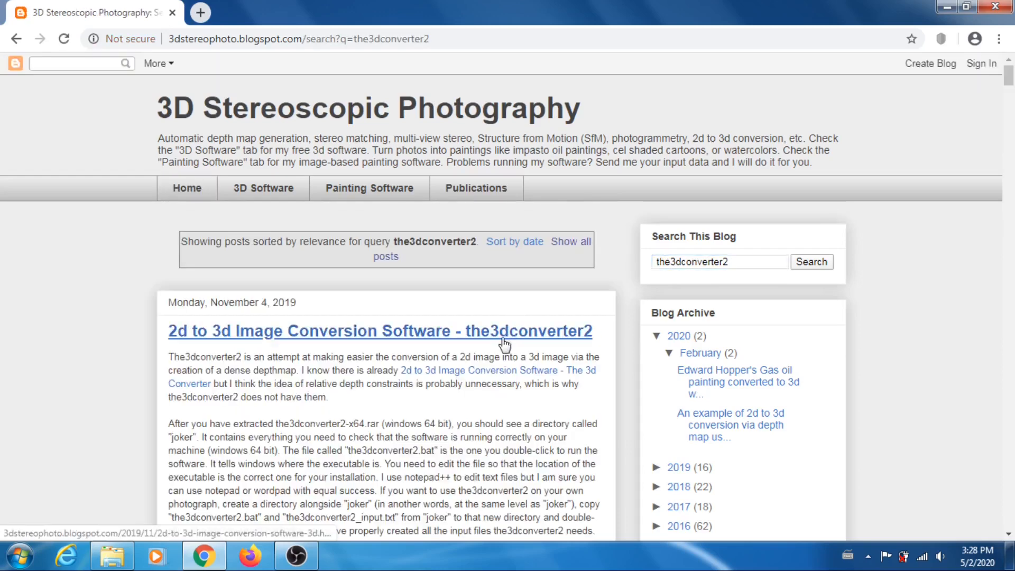
{"action": "scroll", "coordinate": [470, 249], "scroll_direction": "down", "scroll_amount": 1}
{"action": "left_click", "coordinate": [478, 257]}
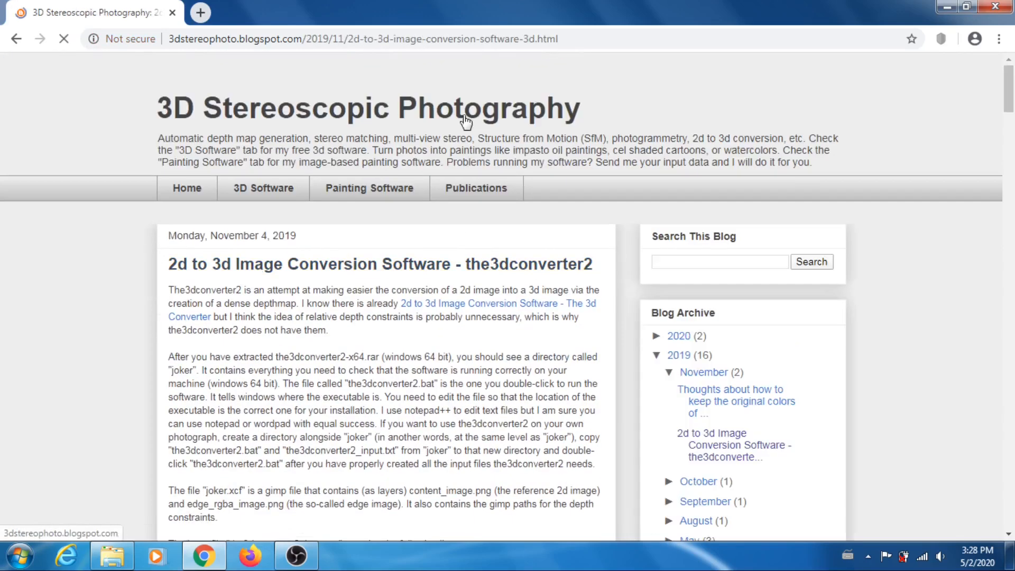
Open the Windows 64-bit download link the3dconverter2-x64.rar near the end of the post
{"action": "scroll", "coordinate": [464, 272], "scroll_direction": "down", "scroll_amount": 8}
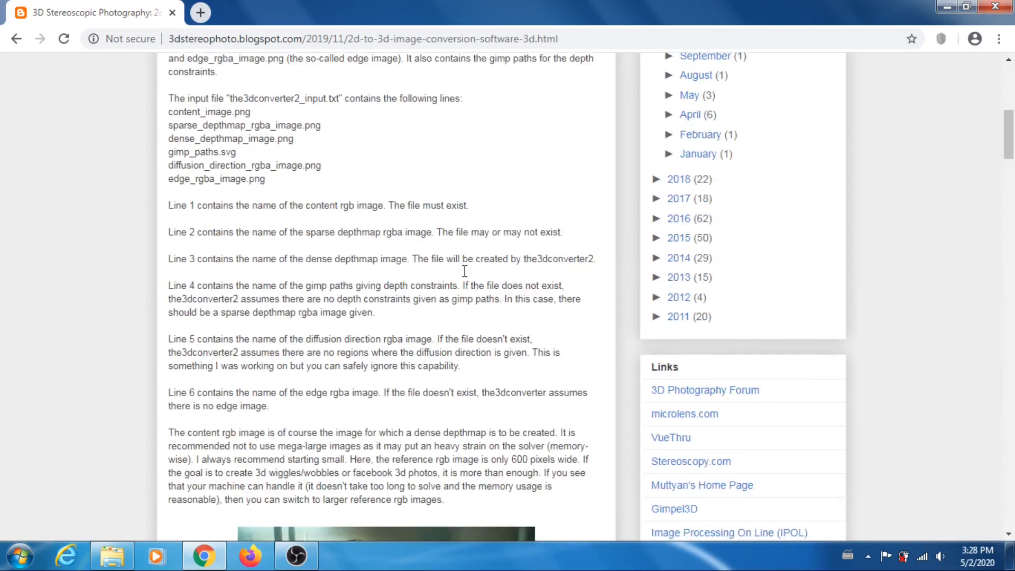
{"action": "scroll", "coordinate": [464, 270], "scroll_direction": "down", "scroll_amount": 20}
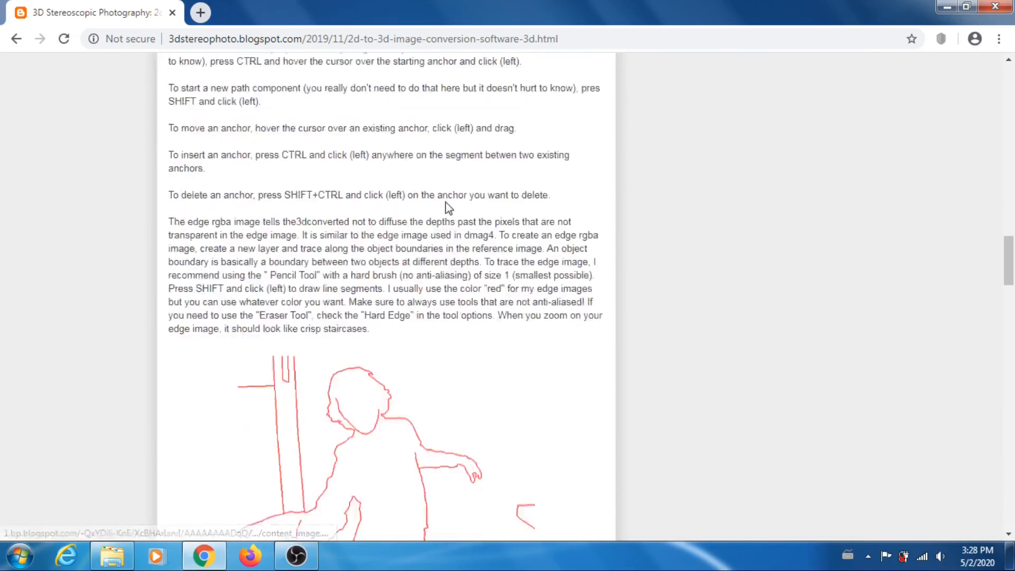
{"action": "scroll", "coordinate": [446, 202], "scroll_direction": "down", "scroll_amount": 20}
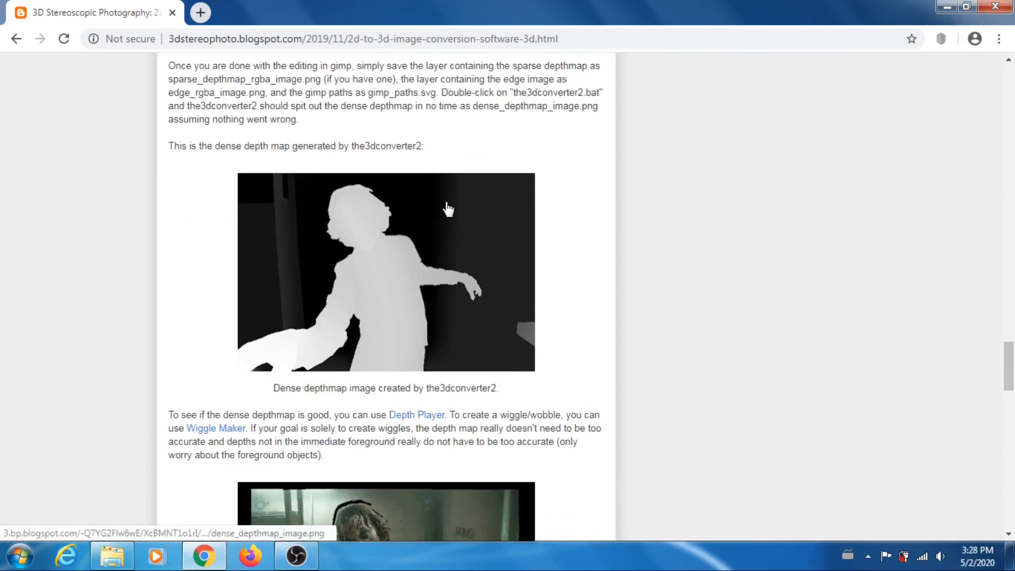
{"action": "scroll", "coordinate": [447, 204], "scroll_direction": "down", "scroll_amount": 5}
{"action": "scroll", "coordinate": [440, 199], "scroll_direction": "down", "scroll_amount": 5}
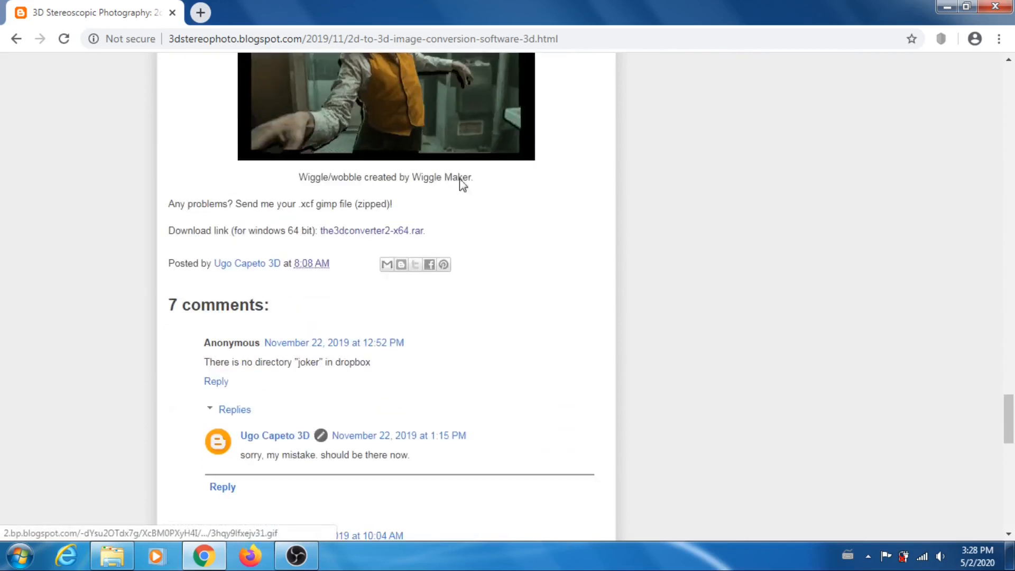
{"action": "left_click", "coordinate": [383, 235]}
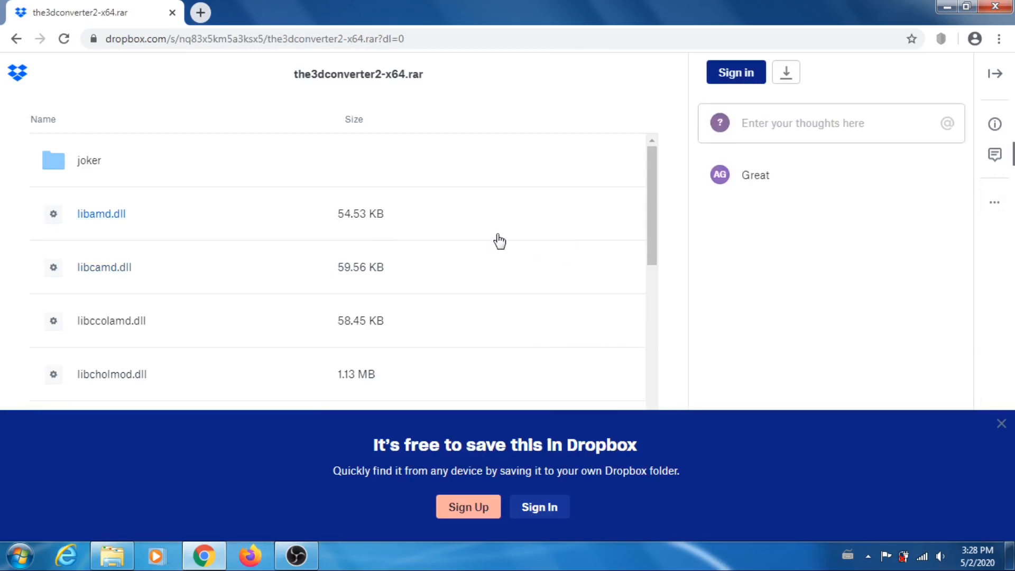
Download the3dconverter2-x64.rar directly from Dropbox, keep the flagged file, and close the browser
{"action": "left_click", "coordinate": [786, 75]}
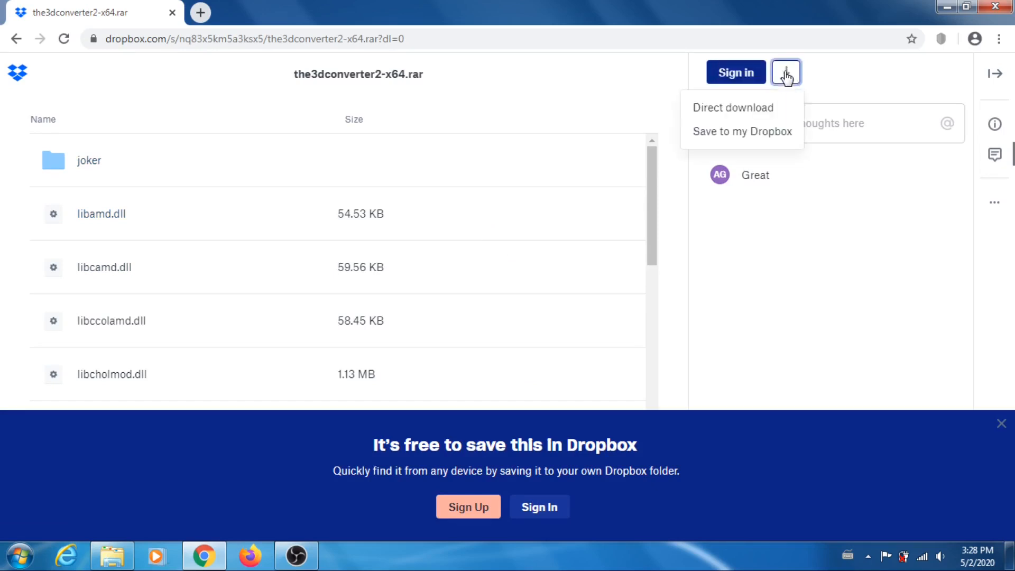
{"action": "left_click", "coordinate": [747, 109]}
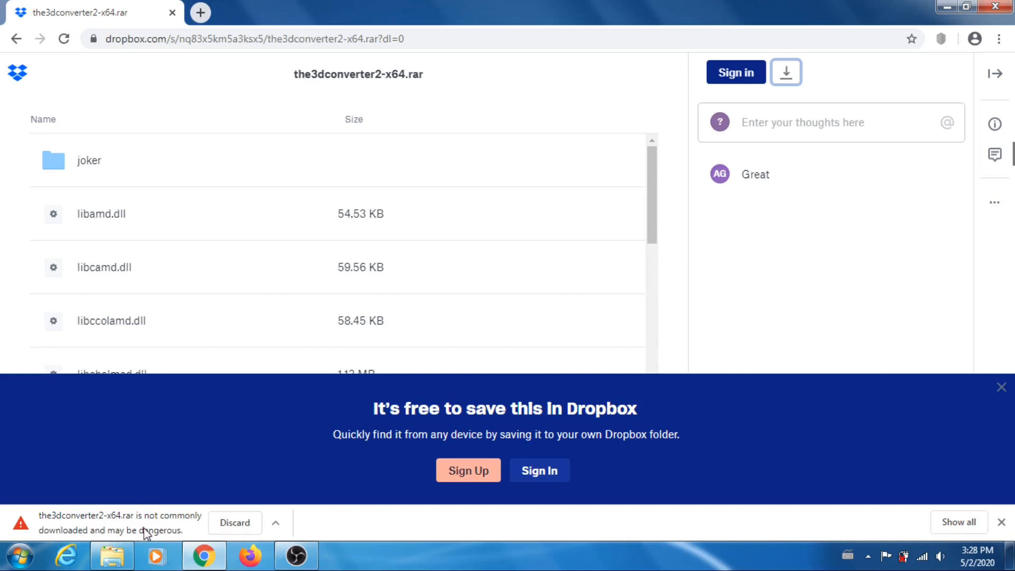
{"action": "left_click", "coordinate": [275, 524]}
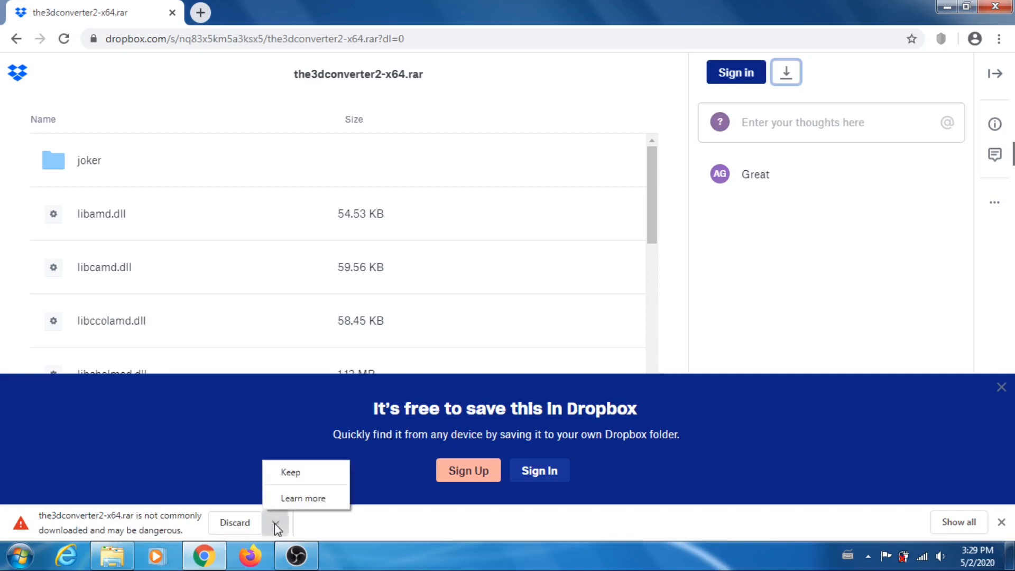
{"action": "left_click", "coordinate": [295, 477]}
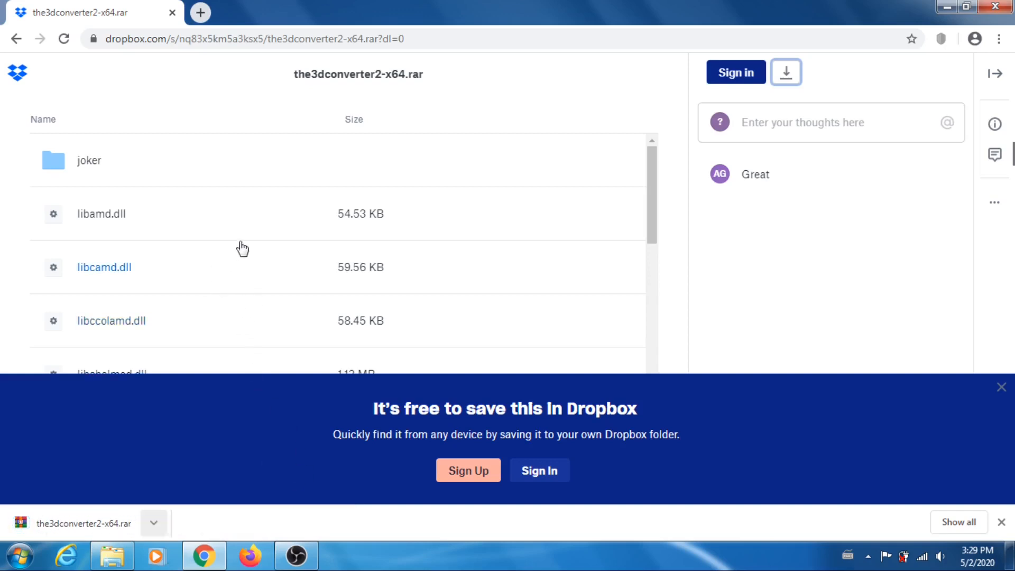
{"action": "left_click", "coordinate": [996, 7]}
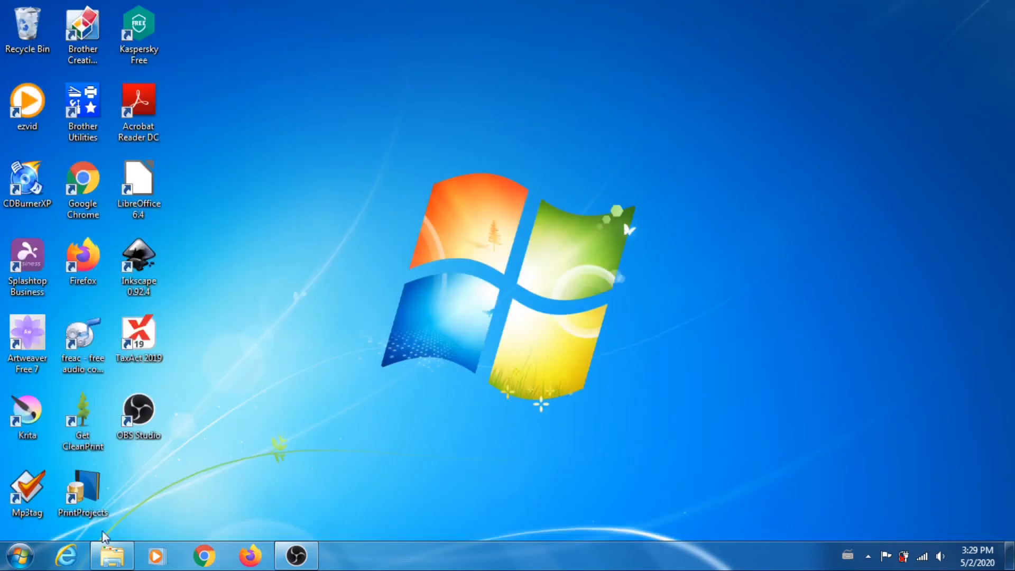
Switch to Windows Explorer and open the the3dconverter2-x64 archive from the Downloads folder in WinRAR, dismissing the startup window
{"action": "left_click", "coordinate": [112, 554]}
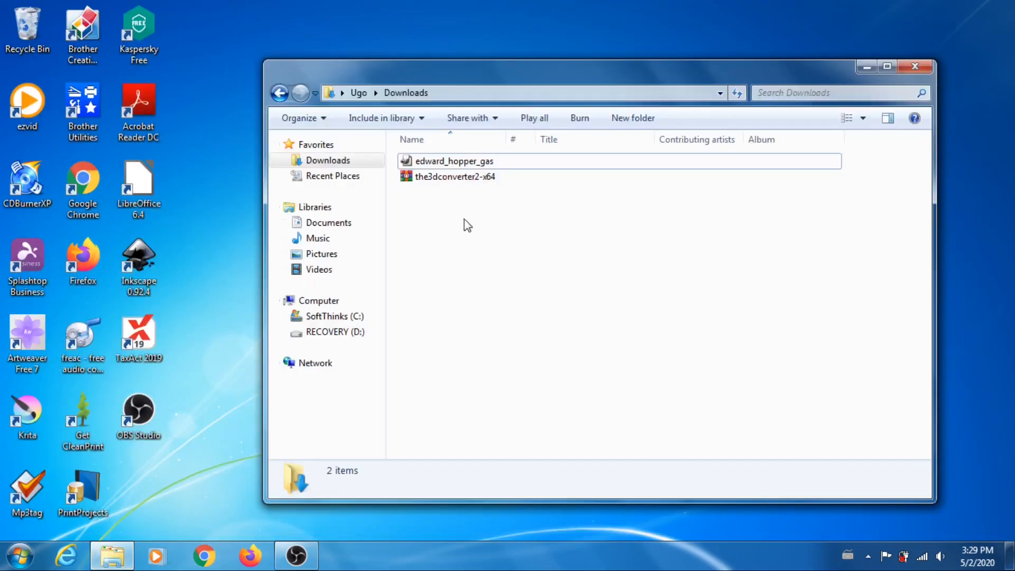
{"action": "left_click", "coordinate": [329, 167]}
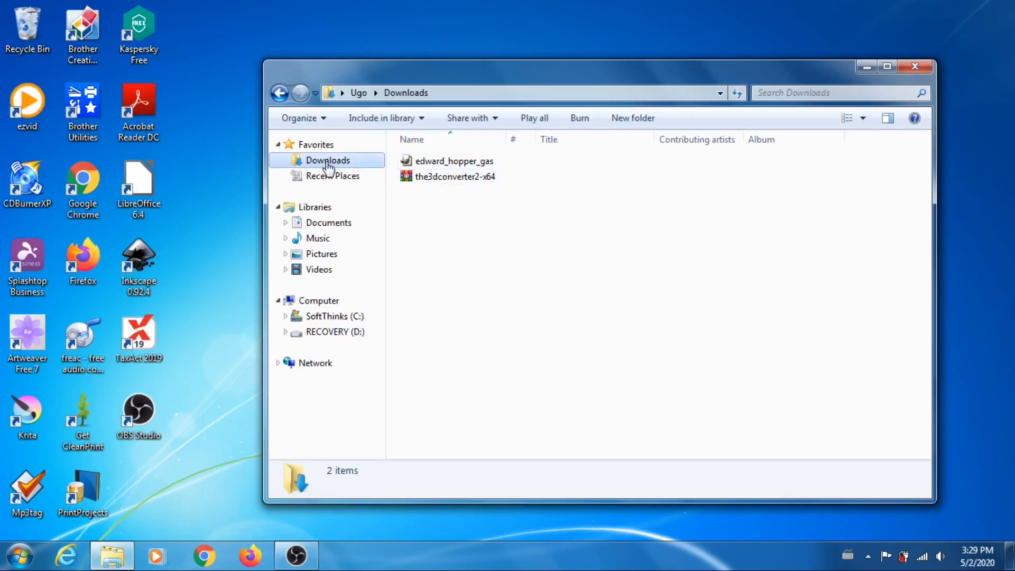
{"action": "left_click", "coordinate": [459, 180]}
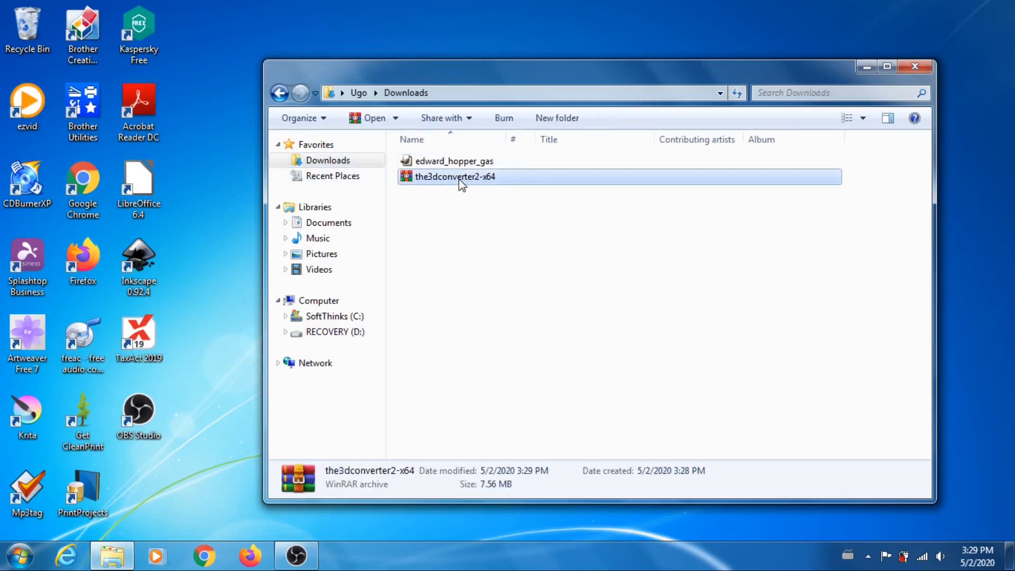
{"action": "double_click", "coordinate": [489, 179]}
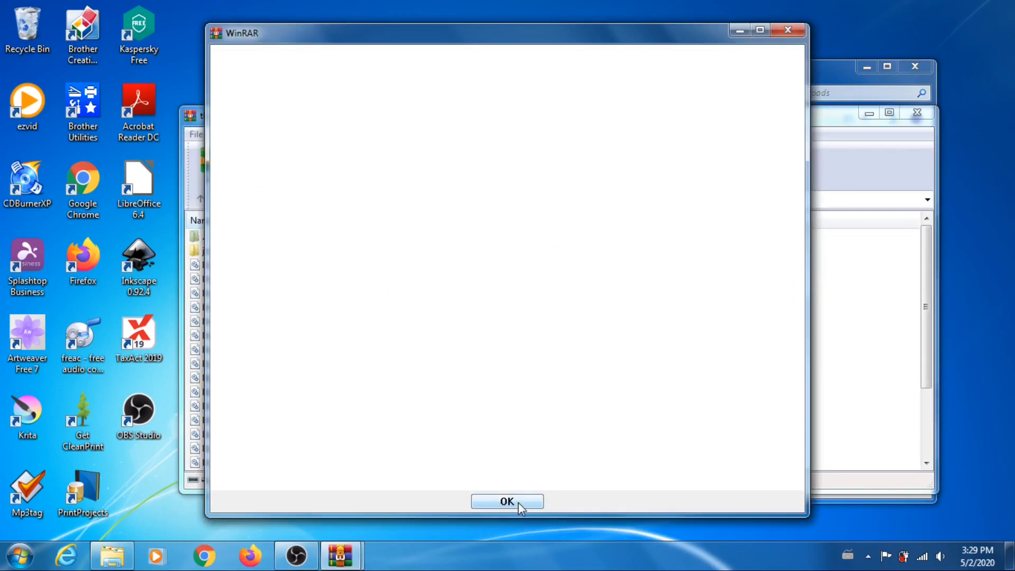
{"action": "left_click", "coordinate": [516, 501]}
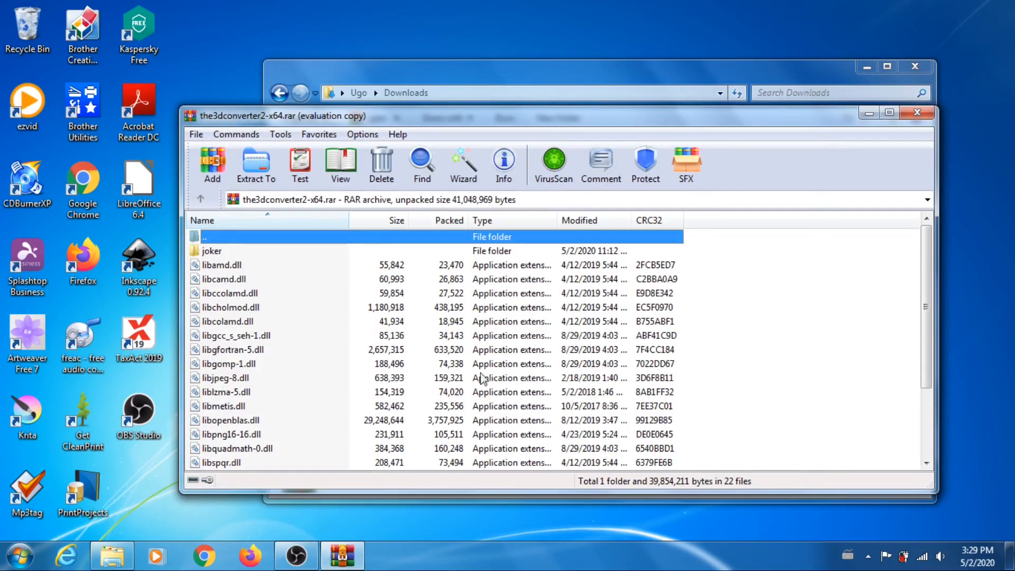
Extract the whole archive to the the3dconverter2-x64 folder in Downloads with the default options, and close WinRAR
{"action": "left_click", "coordinate": [256, 171]}
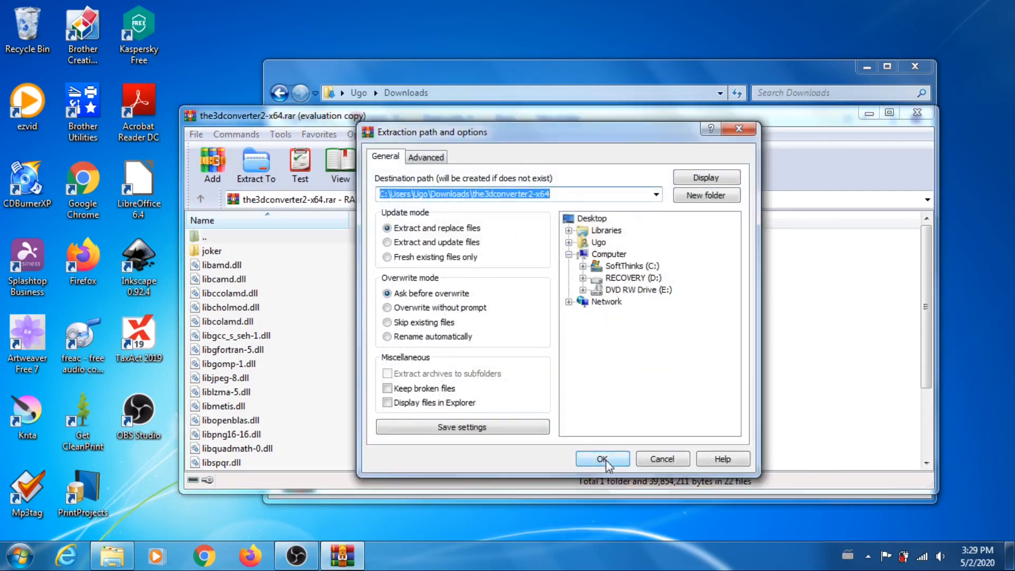
{"action": "left_click", "coordinate": [604, 460]}
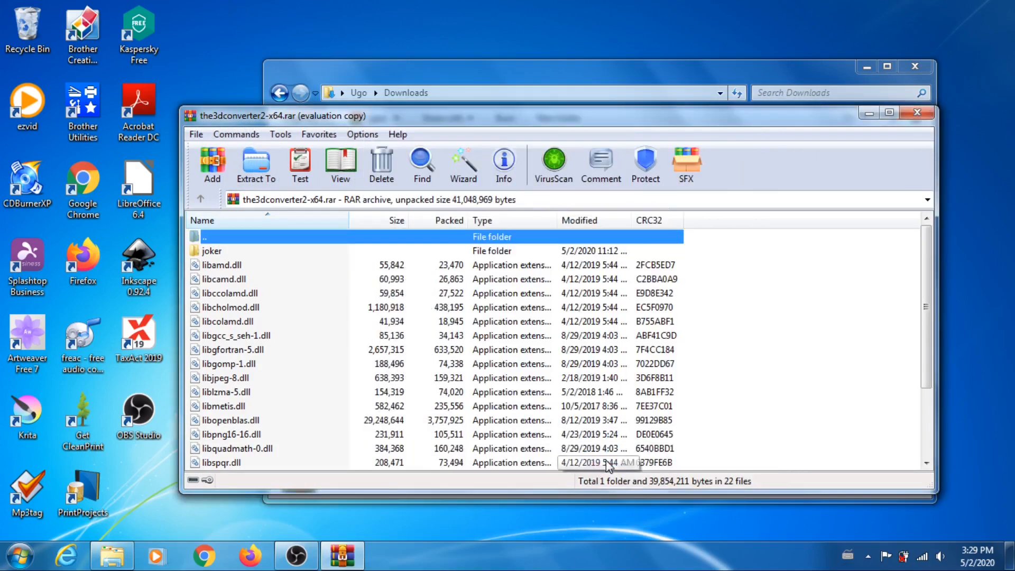
{"action": "left_click", "coordinate": [918, 113]}
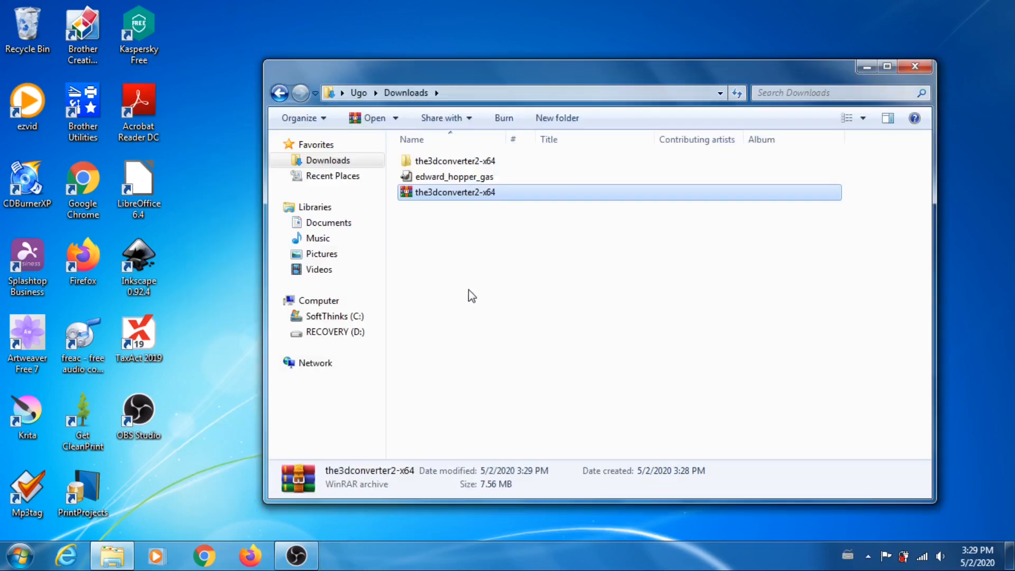
Open the3dconverter2.bat from the extracted joker folder in Notepad++ and minimize the editor
{"action": "double_click", "coordinate": [479, 167]}
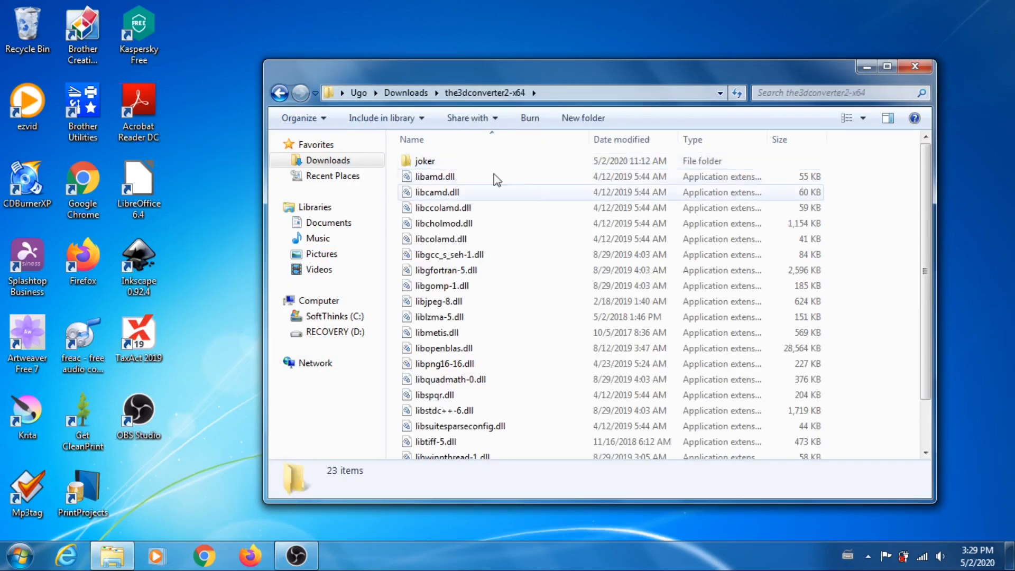
{"action": "double_click", "coordinate": [426, 162]}
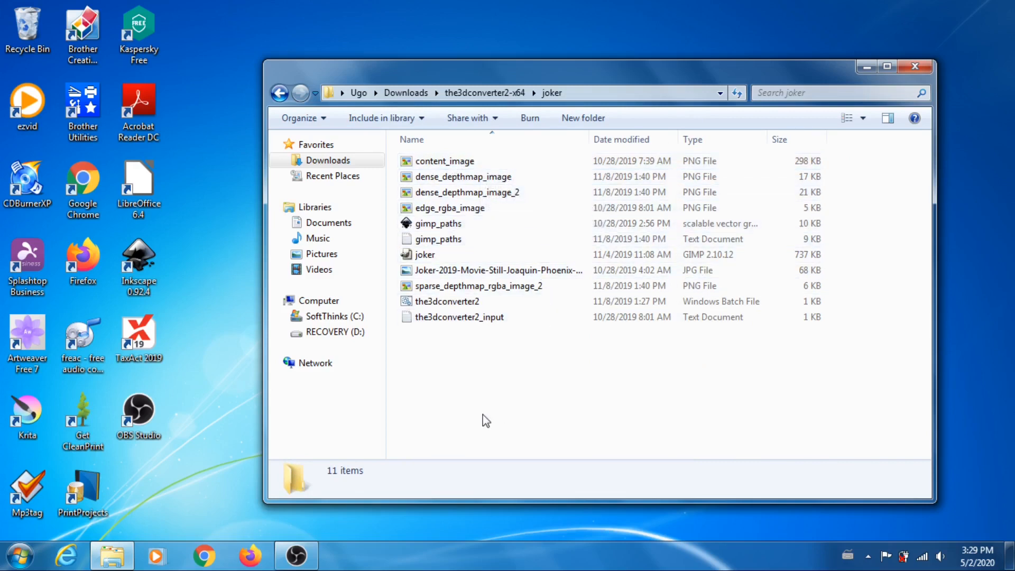
{"action": "left_click", "coordinate": [457, 304]}
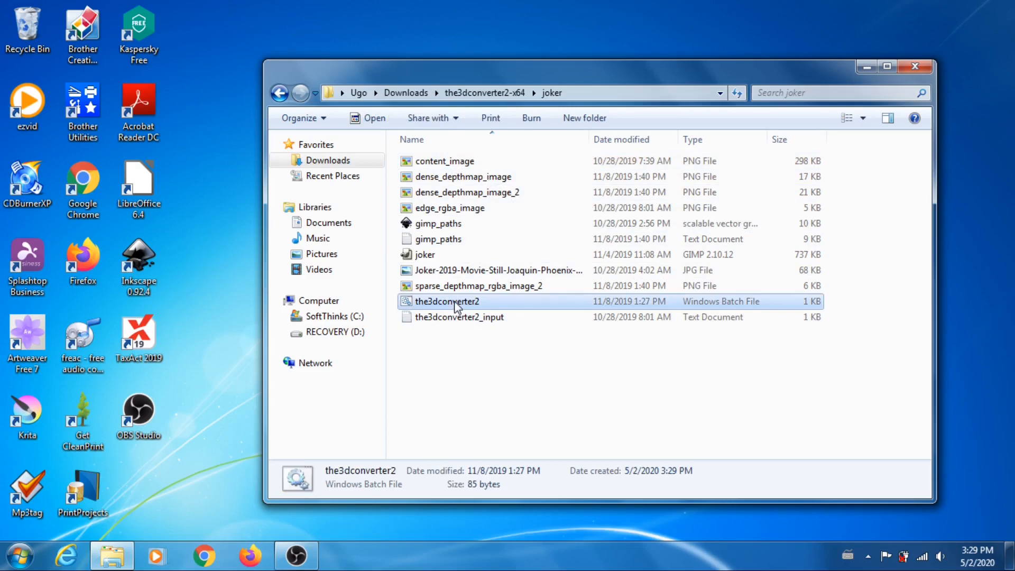
{"action": "right_click", "coordinate": [455, 301]}
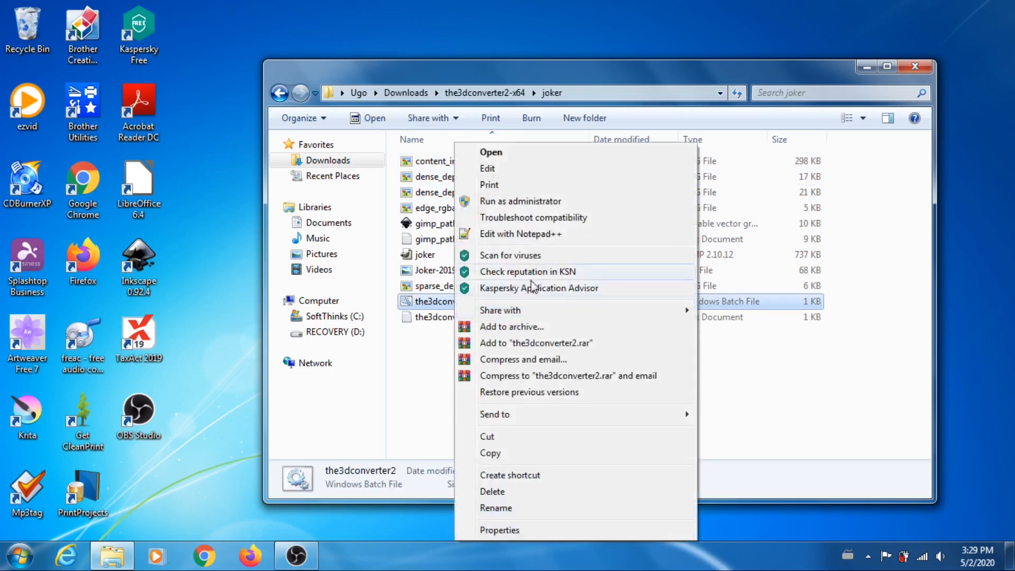
{"action": "left_click", "coordinate": [537, 233]}
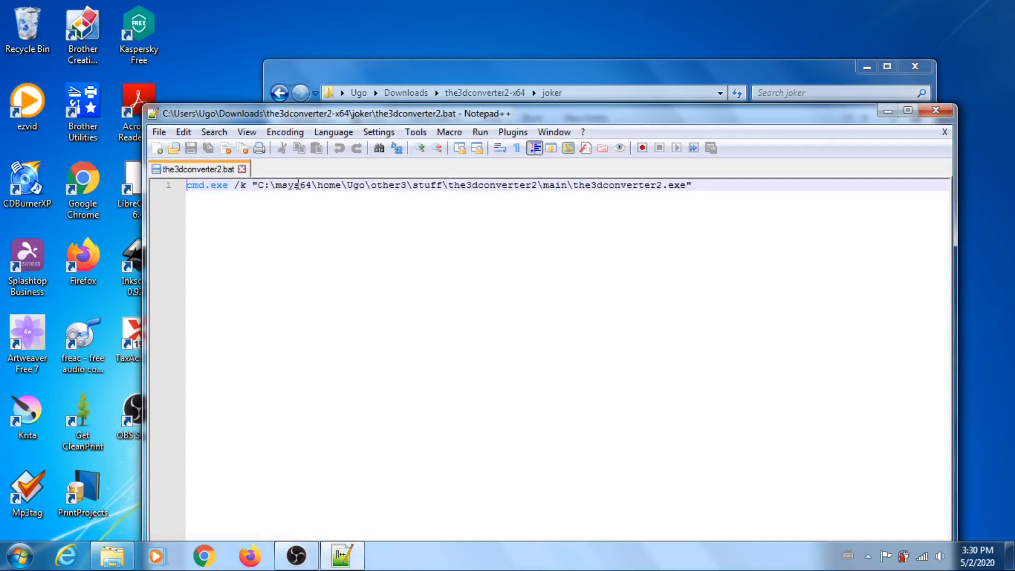
{"action": "left_click", "coordinate": [888, 112]}
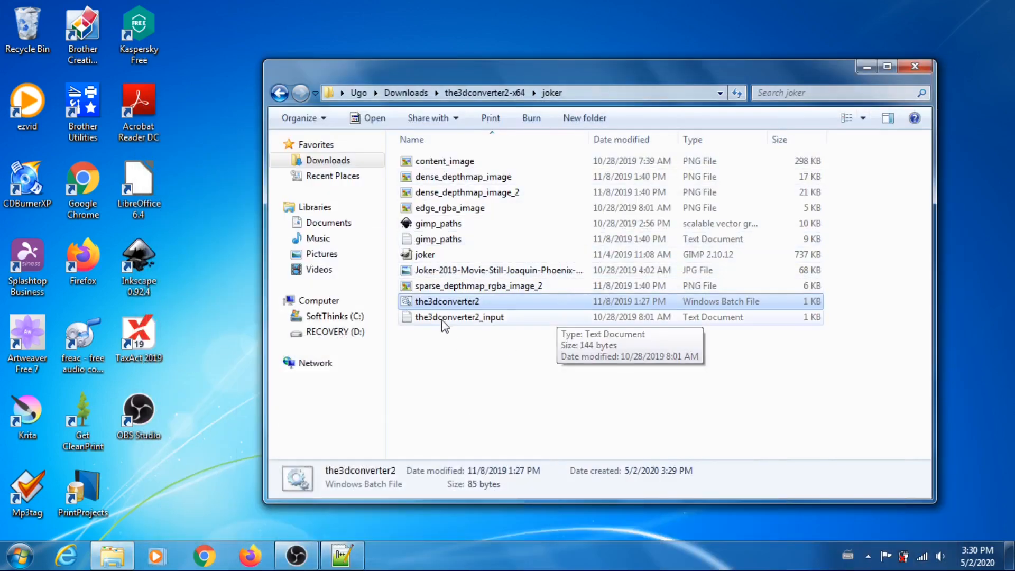
Locate the the3dconverter2 application in the the3dconverter2-x64 folder and copy that folder's full path
{"action": "left_click", "coordinate": [485, 93]}
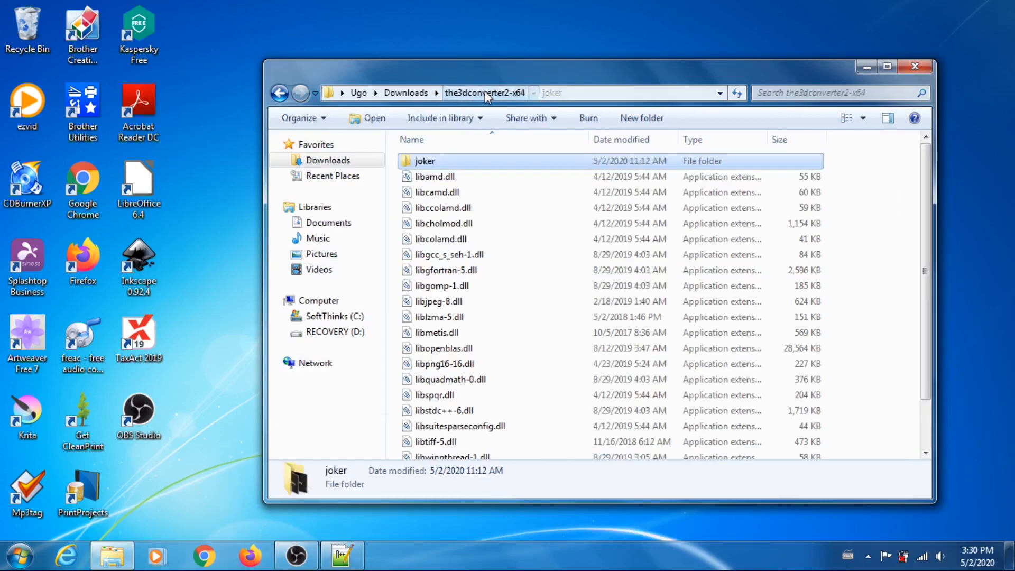
{"action": "scroll", "coordinate": [501, 211], "scroll_direction": "down", "scroll_amount": 1}
{"action": "scroll", "coordinate": [503, 222], "scroll_direction": "down", "scroll_amount": 1}
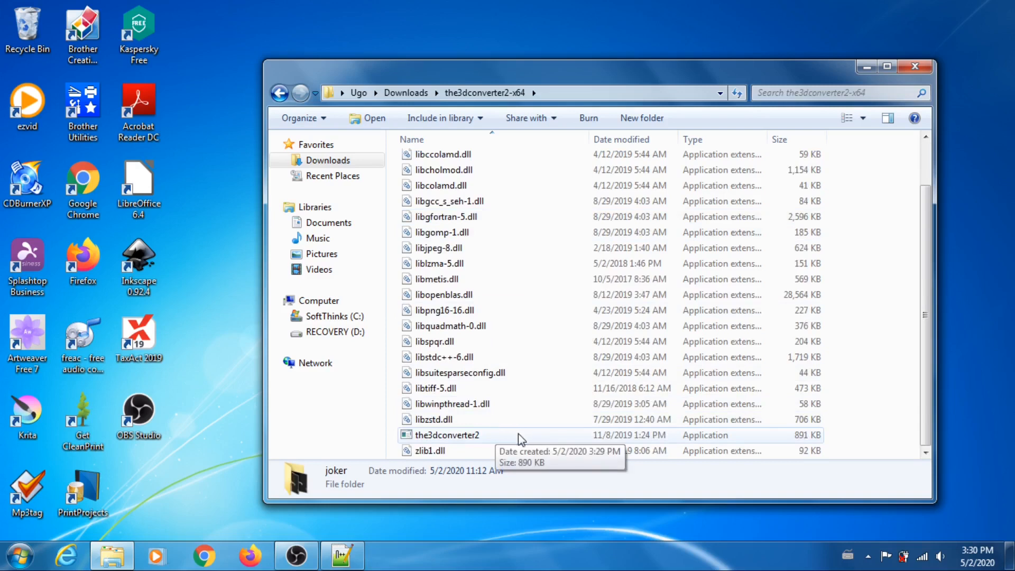
{"action": "left_click", "coordinate": [478, 443]}
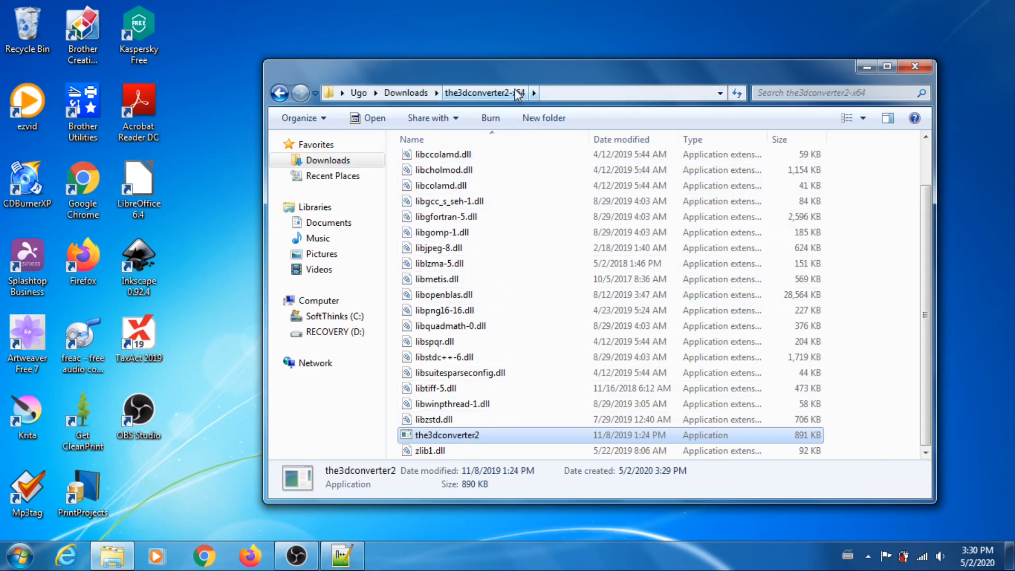
{"action": "left_click", "coordinate": [720, 95]}
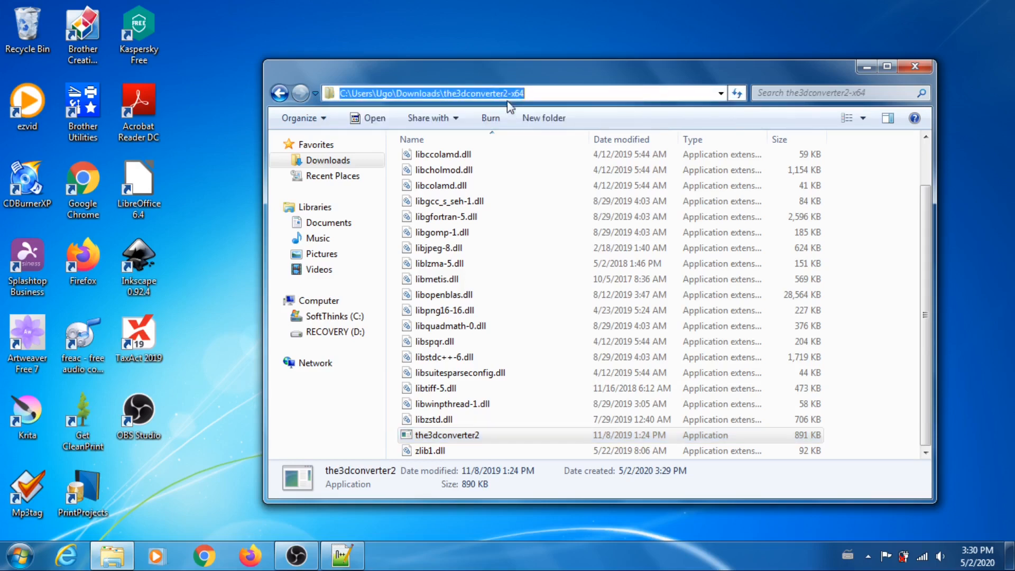
{"action": "left_click", "coordinate": [506, 108]}
{"action": "right_click", "coordinate": [504, 91]}
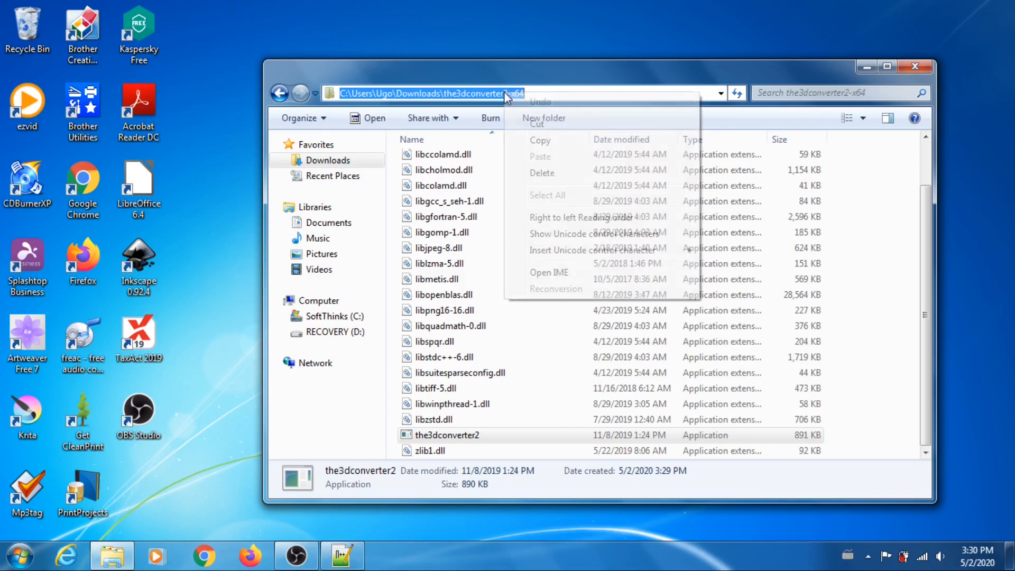
{"action": "left_click", "coordinate": [550, 140]}
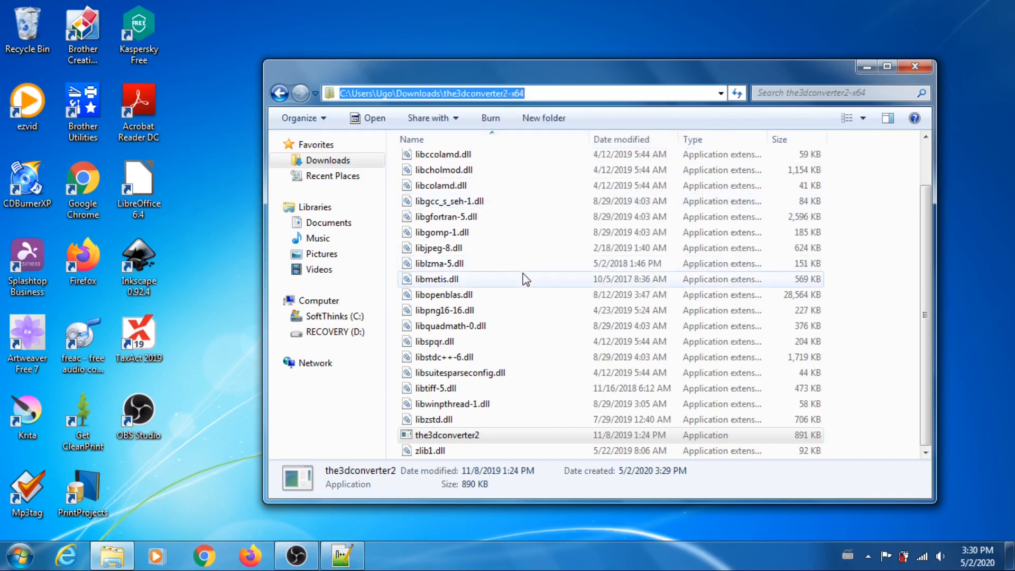
Open the the3dconverter2 batch file from the joker folder in Notepad++ for editing
{"action": "scroll", "coordinate": [511, 236], "scroll_direction": "up", "scroll_amount": 2}
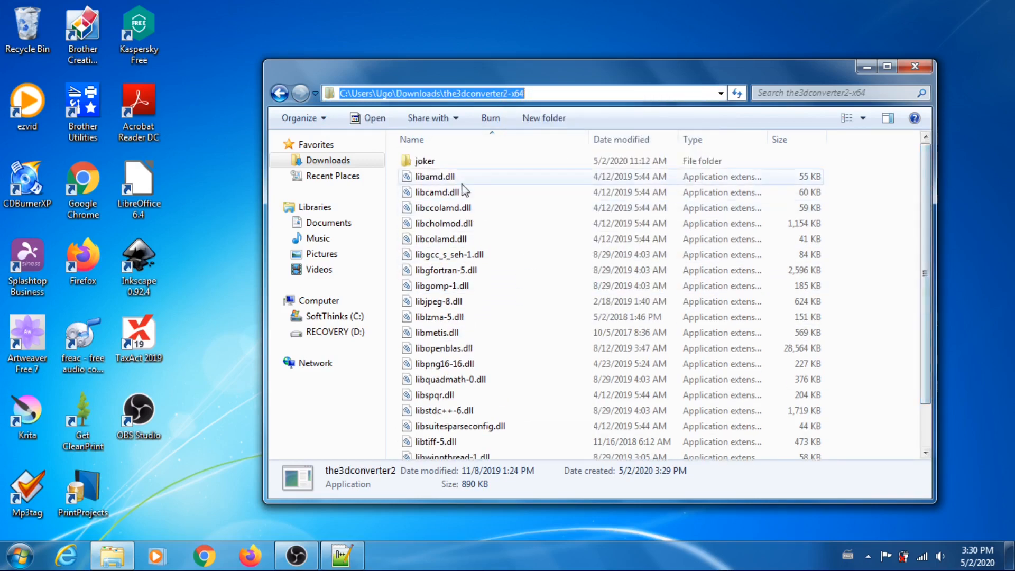
{"action": "double_click", "coordinate": [425, 162]}
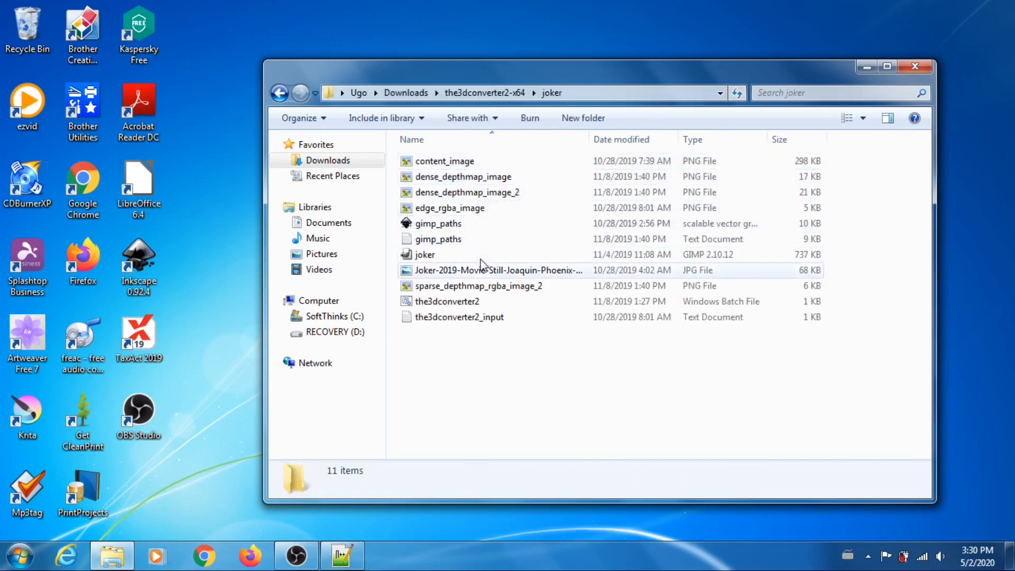
{"action": "left_click", "coordinate": [465, 302]}
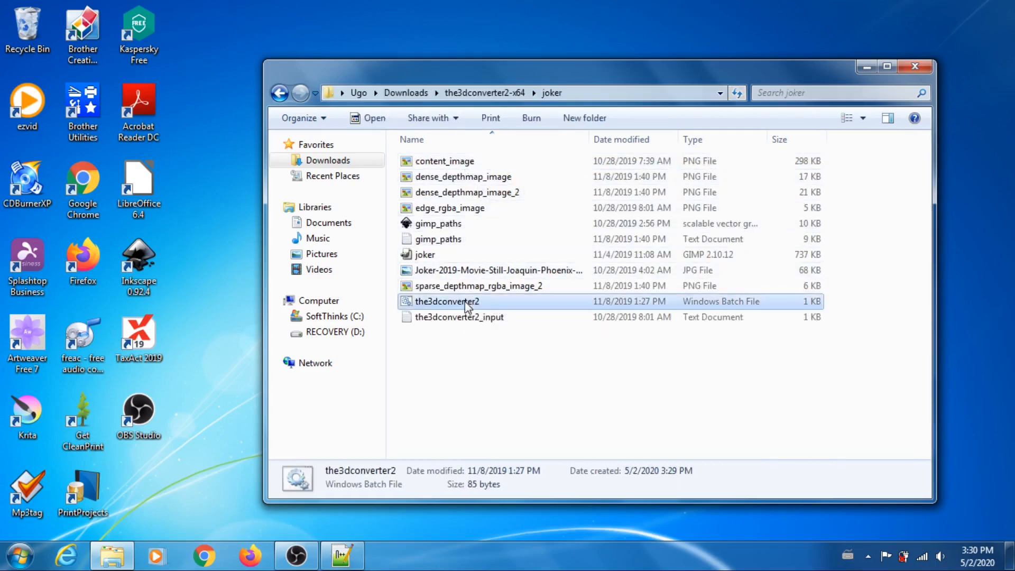
{"action": "right_click", "coordinate": [465, 301]}
{"action": "left_click", "coordinate": [535, 235]}
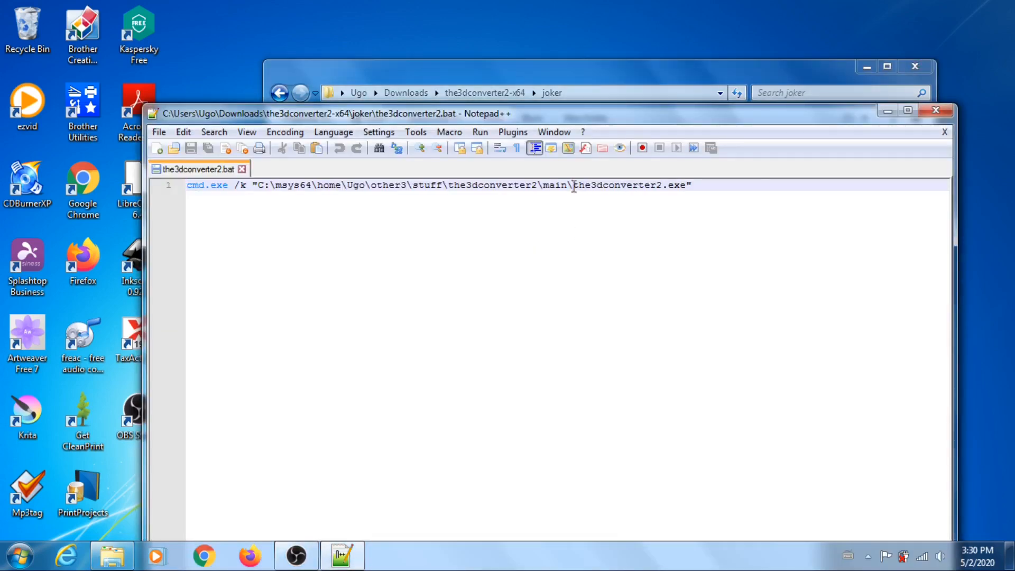
Delete the old folder path in front of the3dconverter2.exe, keeping the opening quotation mark
{"action": "left_click", "coordinate": [573, 186]}
{"action": "key", "text": "BackSpace"}
{"action": "key", "text": "BackSpace"}
{"action": "key", "text": "BackSpace"}
{"action": "key", "text": "BackSpace"}
{"action": "key", "text": "BackSpace"}
{"action": "key", "text": "BackSpace"}
{"action": "key", "text": "BackSpace"}
{"action": "key", "text": "BackSpace"}
{"action": "key", "text": "BackSpace"}
{"action": "key", "text": "BackSpace"}
{"action": "key", "text": "BackSpace"}
{"action": "key", "text": "BackSpace"}
{"action": "key", "text": "BackSpace"}
{"action": "key", "text": "BackSpace"}
{"action": "key", "text": "BackSpace"}
{"action": "key", "text": "BackSpace"}
{"action": "key", "text": "BackSpace"}
{"action": "key", "text": "BackSpace"}
{"action": "key", "text": "BackSpace"}
{"action": "key", "text": "BackSpace"}
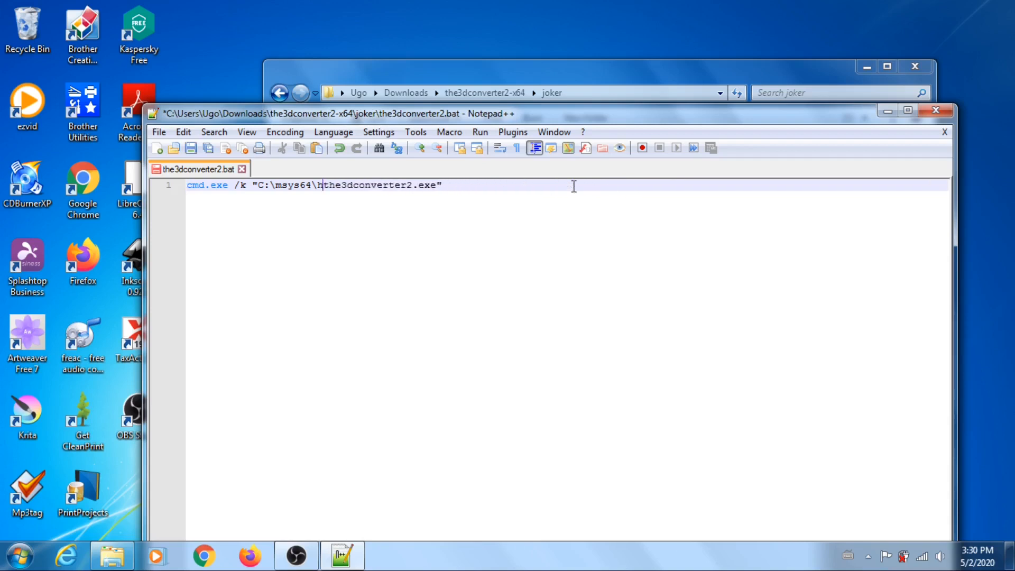
{"action": "key", "text": "BackSpace"}
{"action": "key", "text": "BackSpace"}
{"action": "key", "text": "BackSpace"}
{"action": "key", "text": "BackSpace"}
{"action": "key", "text": "BackSpace"}
{"action": "key", "text": "BackSpace"}
{"action": "key", "text": "BackSpace"}
{"action": "key", "text": "BackSpace"}
{"action": "key", "text": "BackSpace"}
{"action": "key", "text": "BackSpace"}
{"action": "key", "text": "BackSpace"}
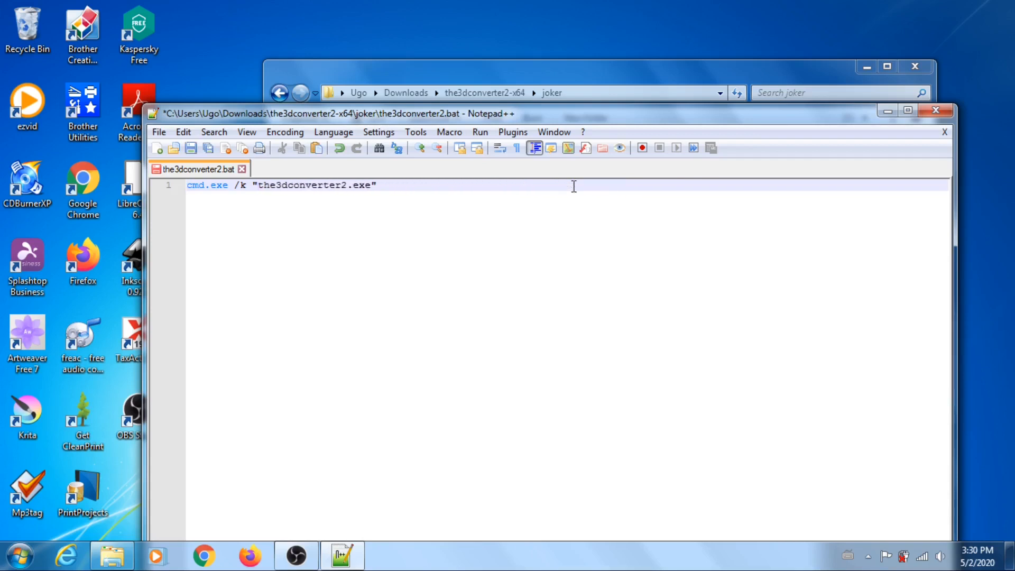
Paste the copied folder path plus a backslash before the3dconverter2.exe, then save the batch file and close the editor
{"action": "right_click", "coordinate": [258, 185]}
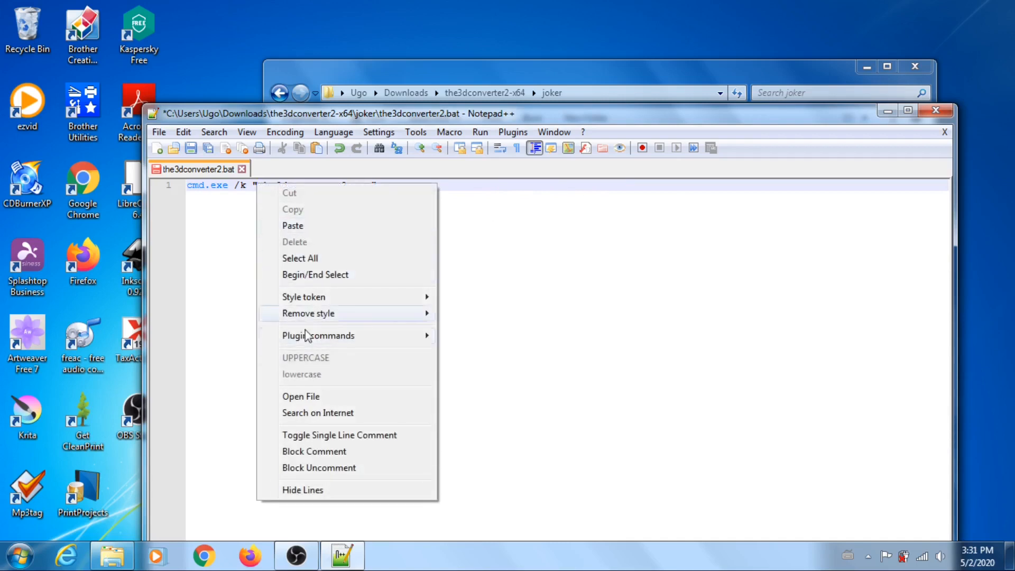
{"action": "left_click", "coordinate": [294, 225]}
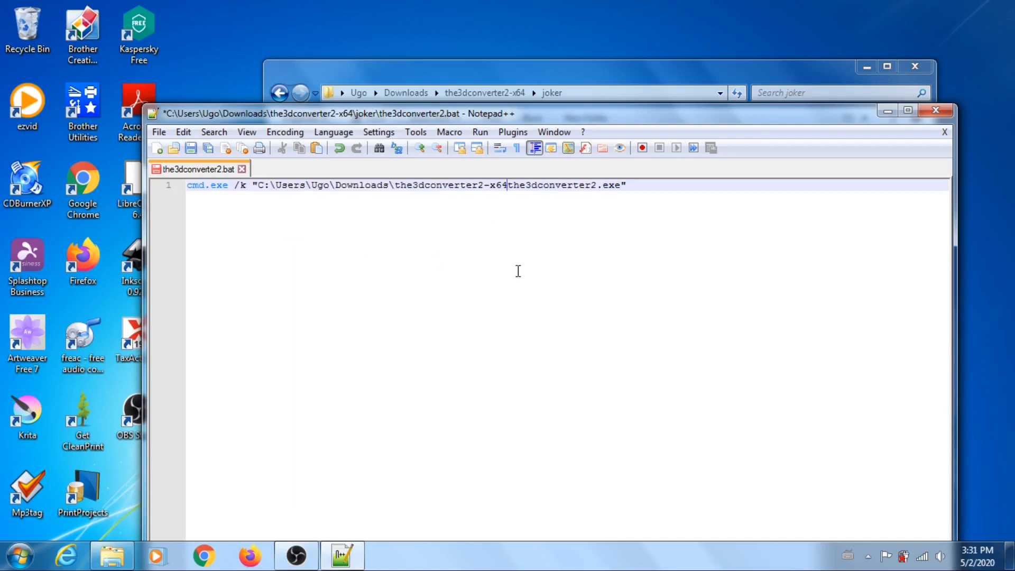
{"action": "type", "text": "\\"}
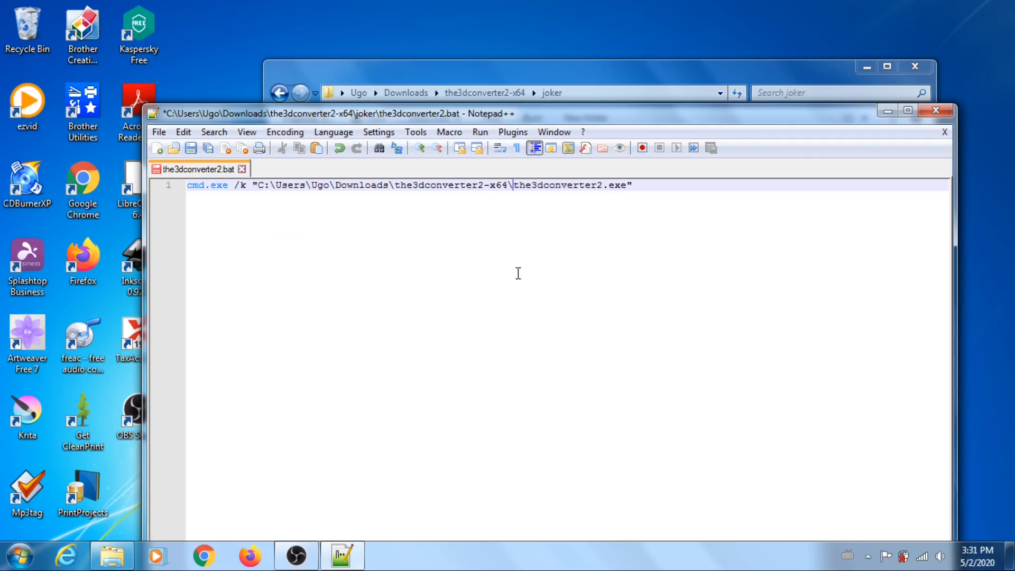
{"action": "left_click", "coordinate": [158, 132]}
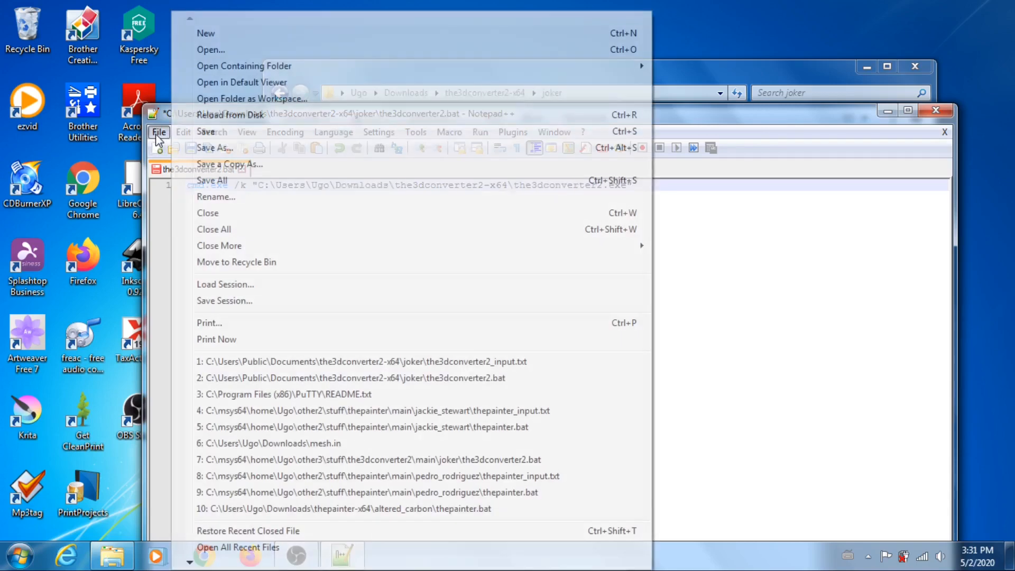
{"action": "left_click", "coordinate": [222, 181]}
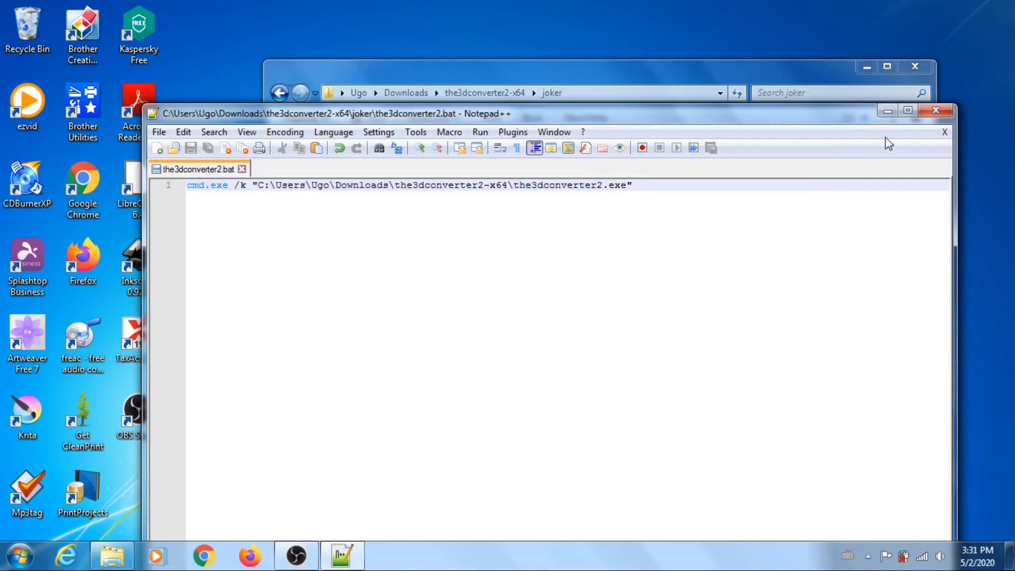
{"action": "left_click", "coordinate": [936, 110]}
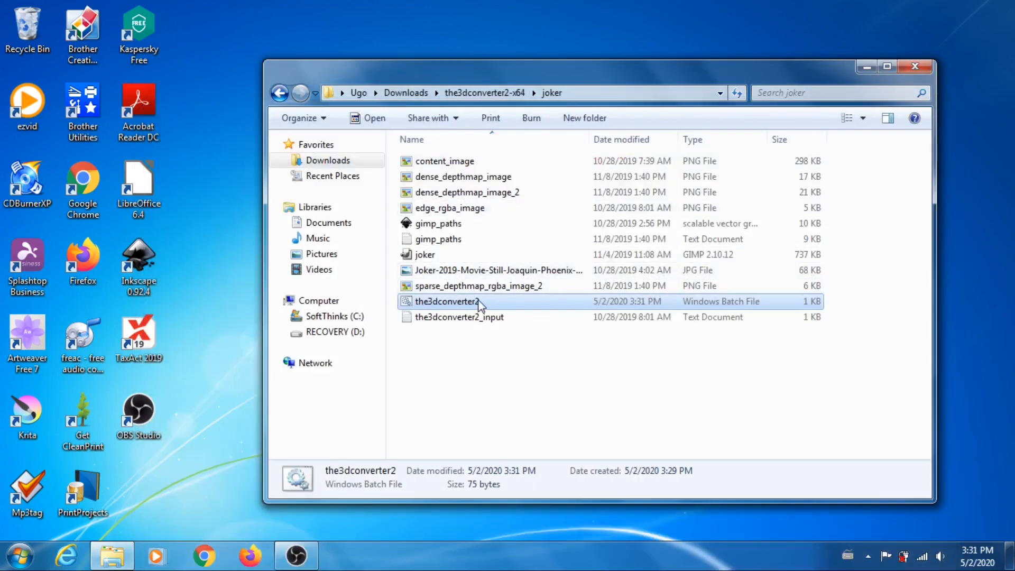
Open the3dconverter2_input in Notepad++, review its list of input and output file names line by line, and close the editor
{"action": "left_click", "coordinate": [485, 320]}
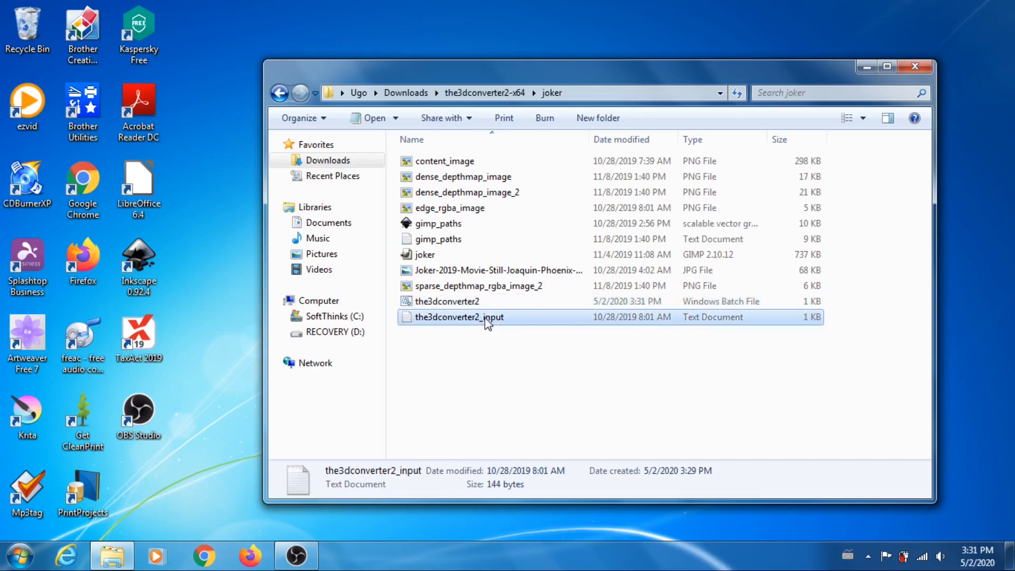
{"action": "right_click", "coordinate": [486, 320]}
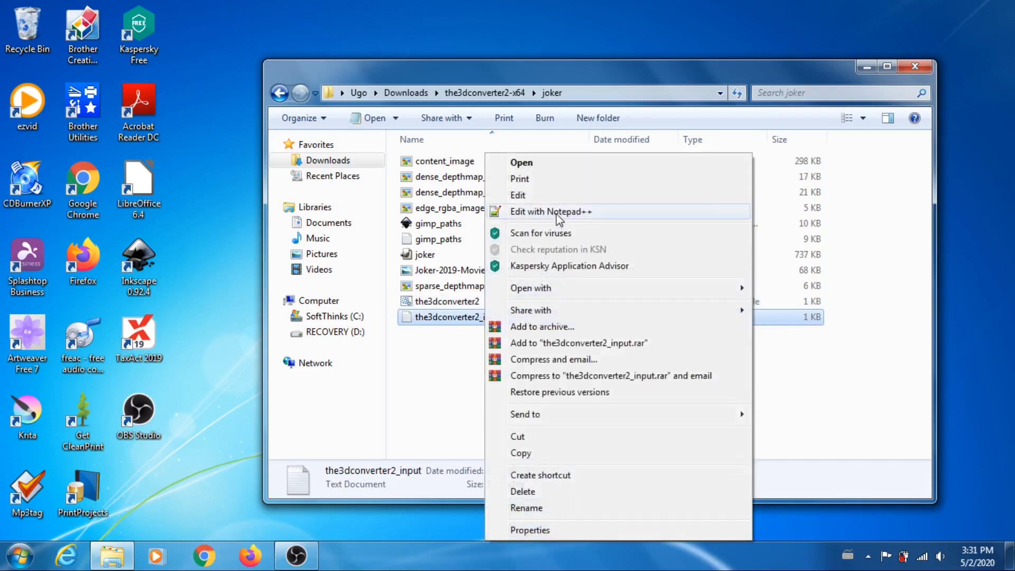
{"action": "left_click", "coordinate": [559, 214]}
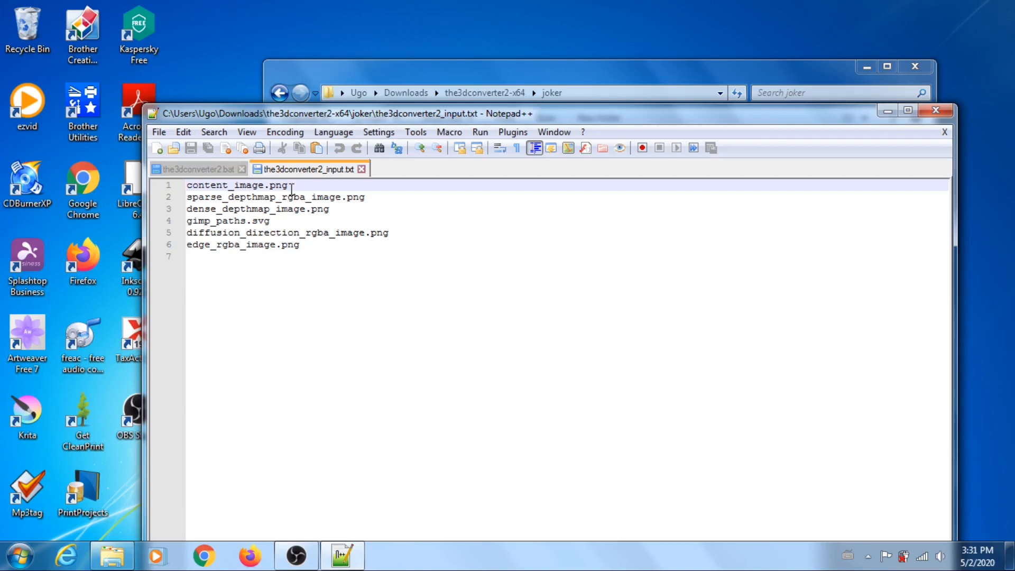
{"action": "key", "text": "Down"}
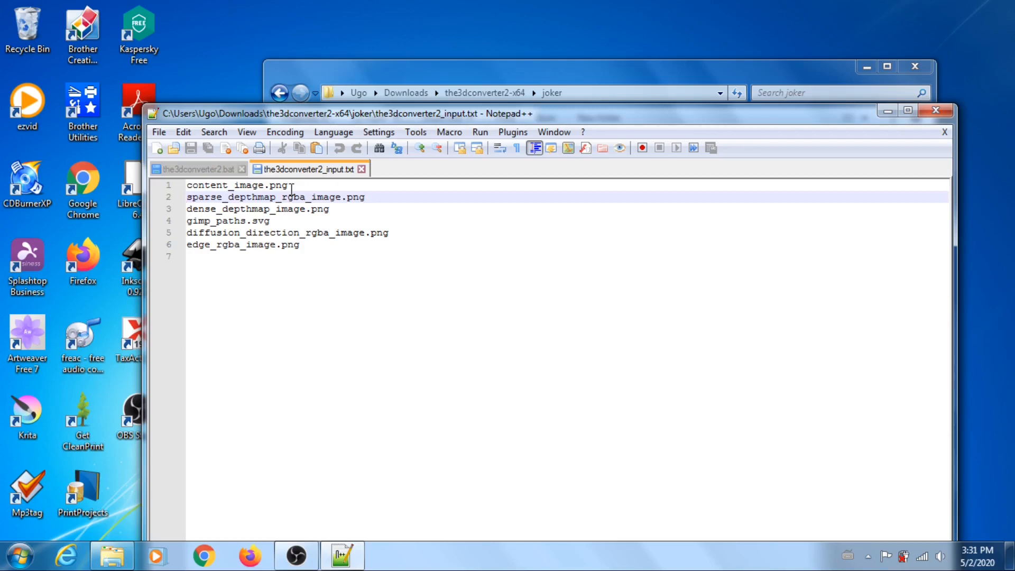
{"action": "key", "text": "Down"}
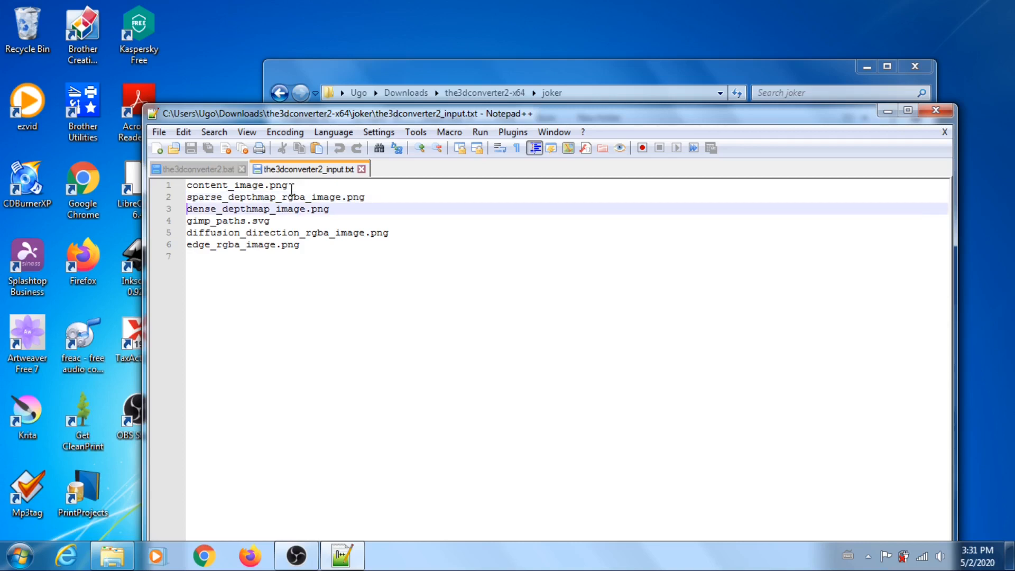
{"action": "key", "text": "Down"}
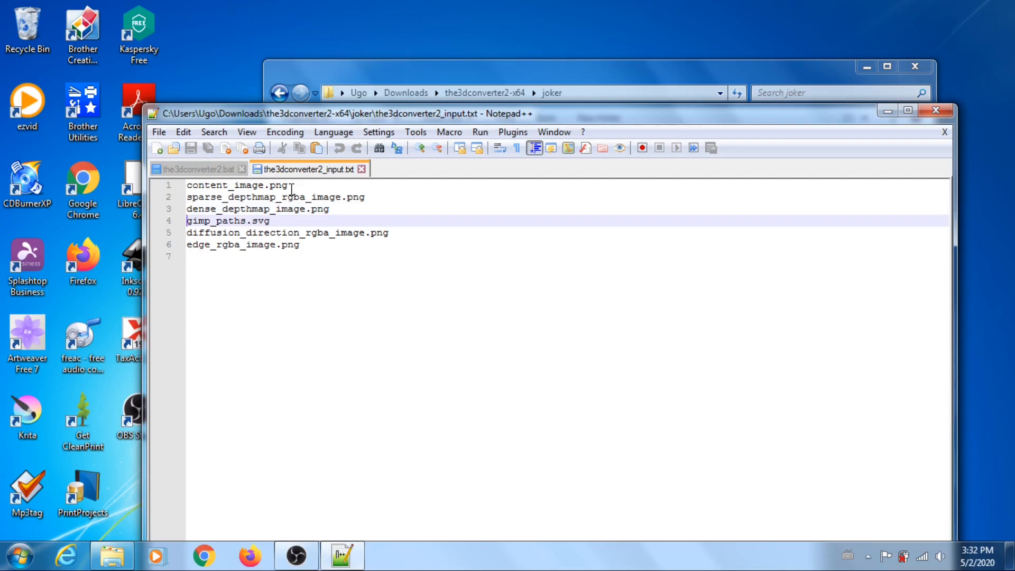
{"action": "key", "text": "Down"}
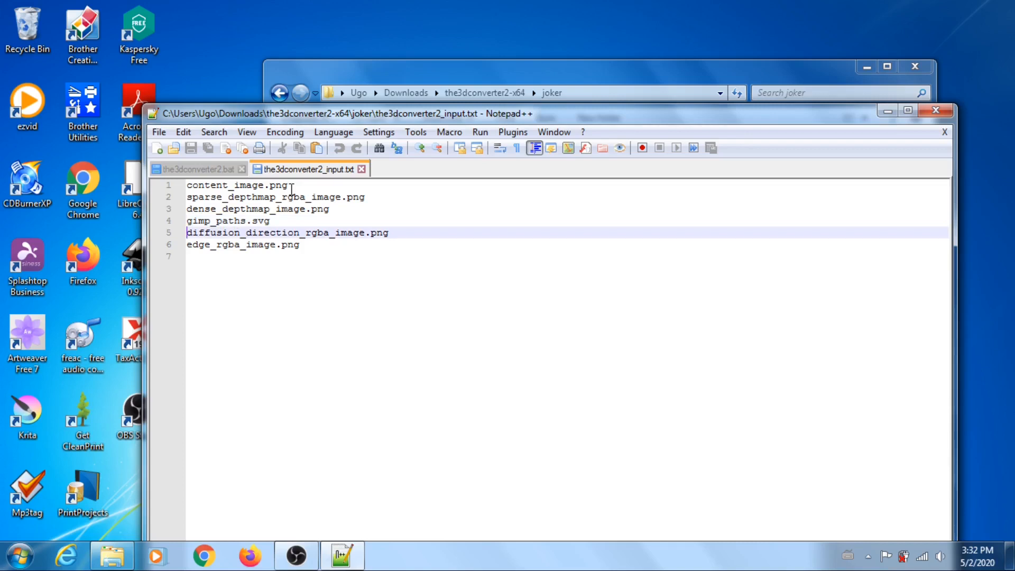
{"action": "key", "text": "Down"}
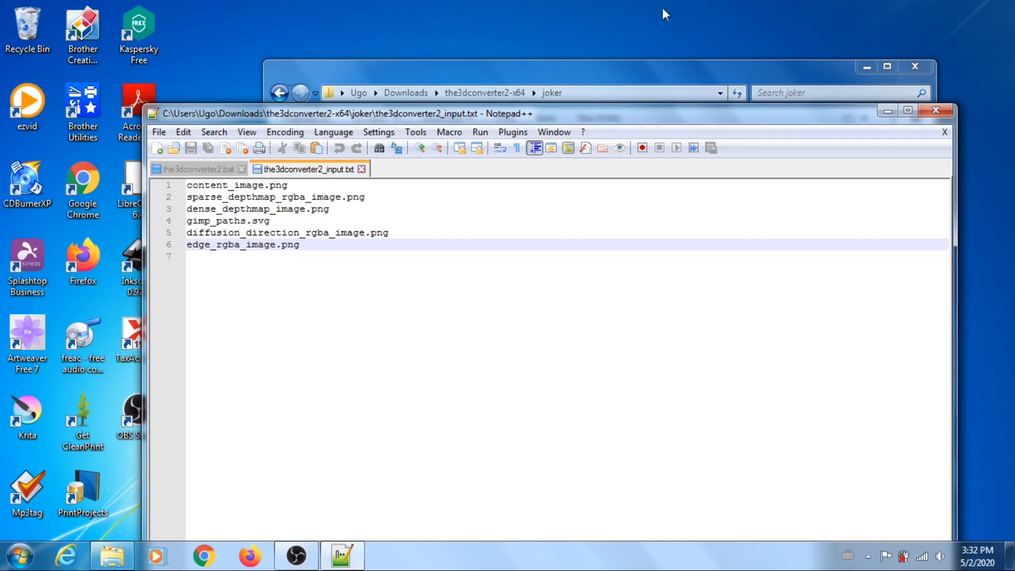
{"action": "left_click", "coordinate": [935, 110]}
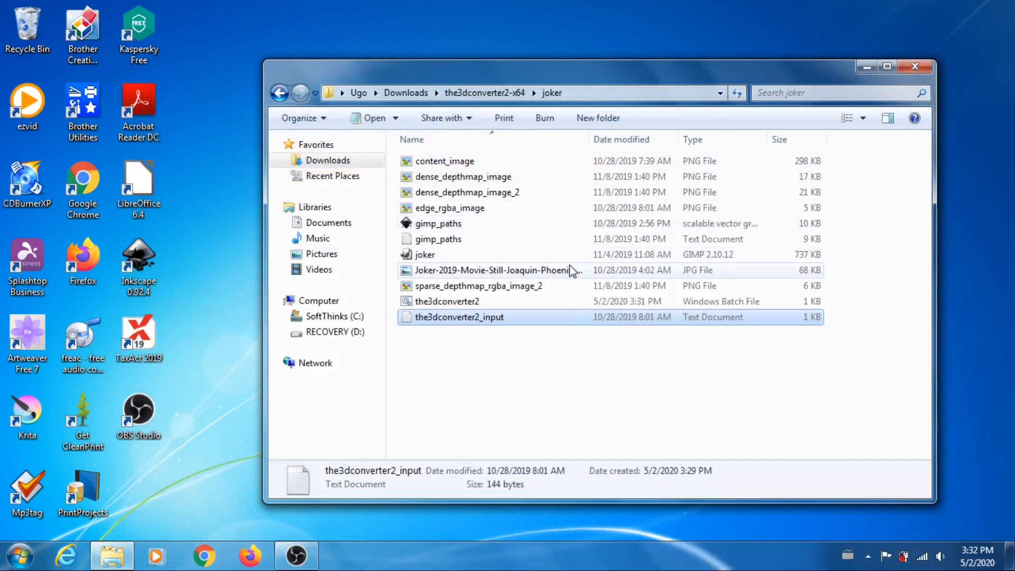
Delete dense_depthmap_image, dense_depthmap_image_2 and sparse_depthmap_rgba_image_2 from the joker folder
{"action": "left_click", "coordinate": [468, 181]}
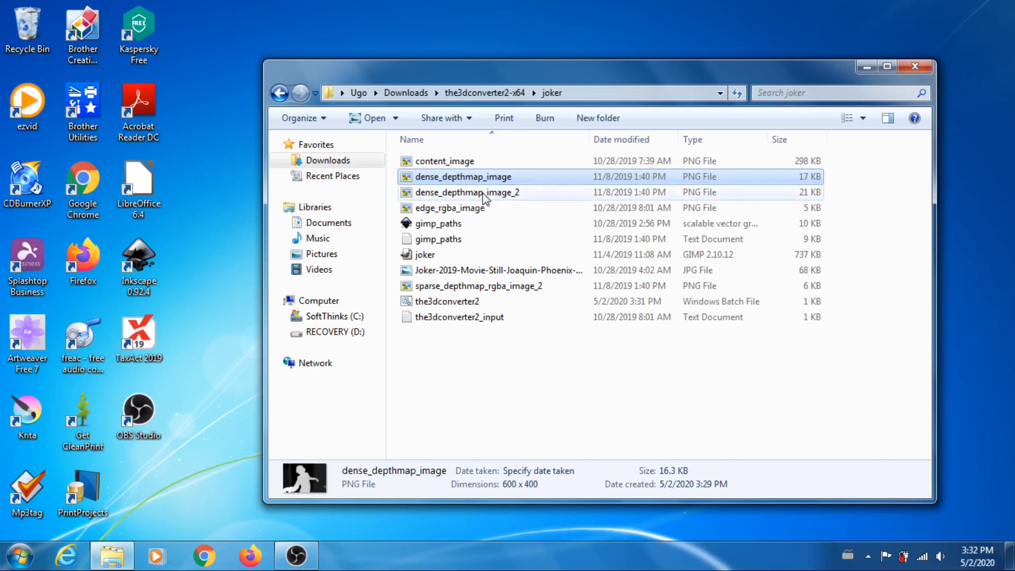
{"action": "left_click", "coordinate": [484, 192], "text": "ctrl"}
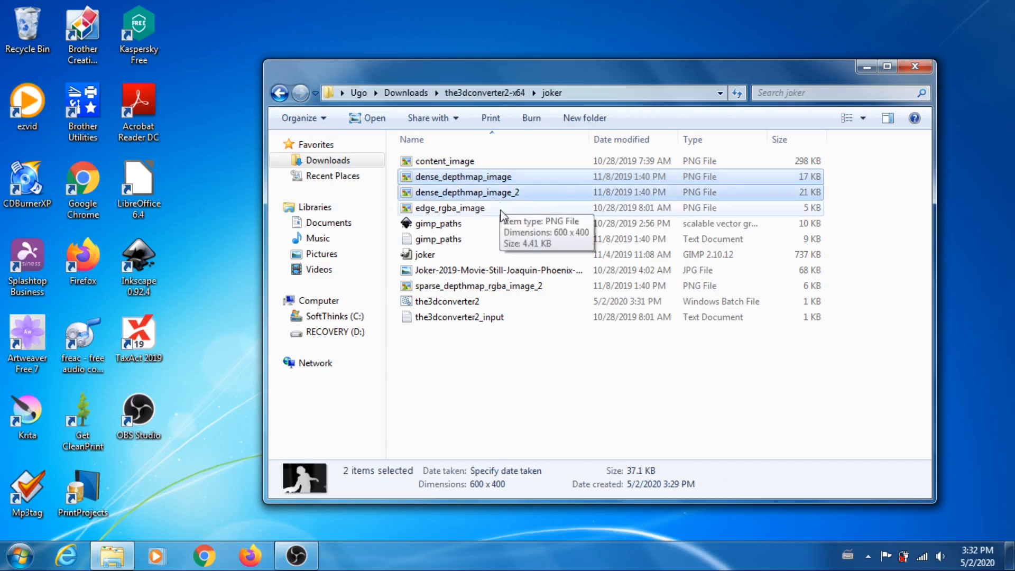
{"action": "left_click", "coordinate": [475, 289], "text": "ctrl"}
{"action": "right_click", "coordinate": [475, 288]}
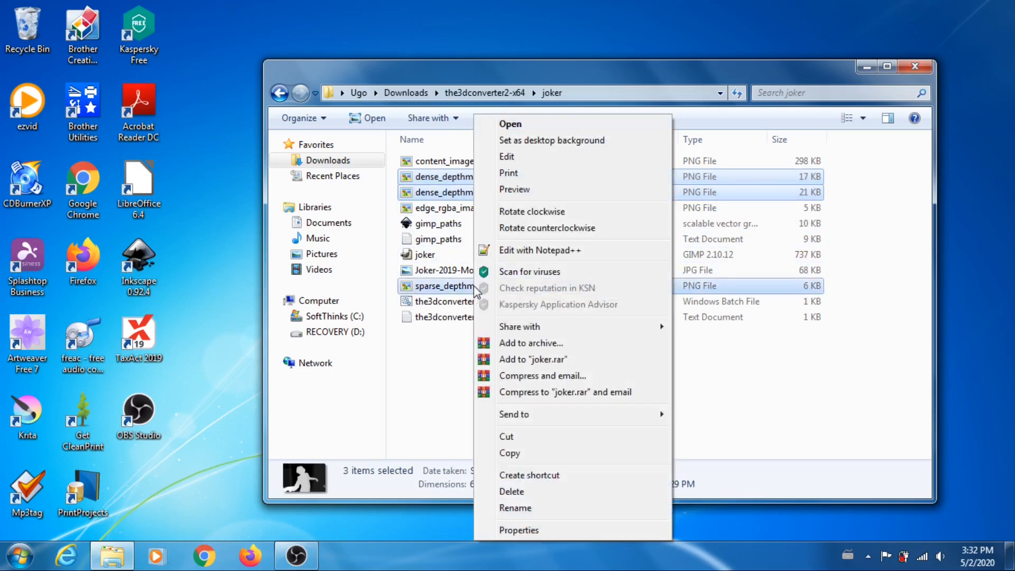
{"action": "left_click", "coordinate": [521, 491]}
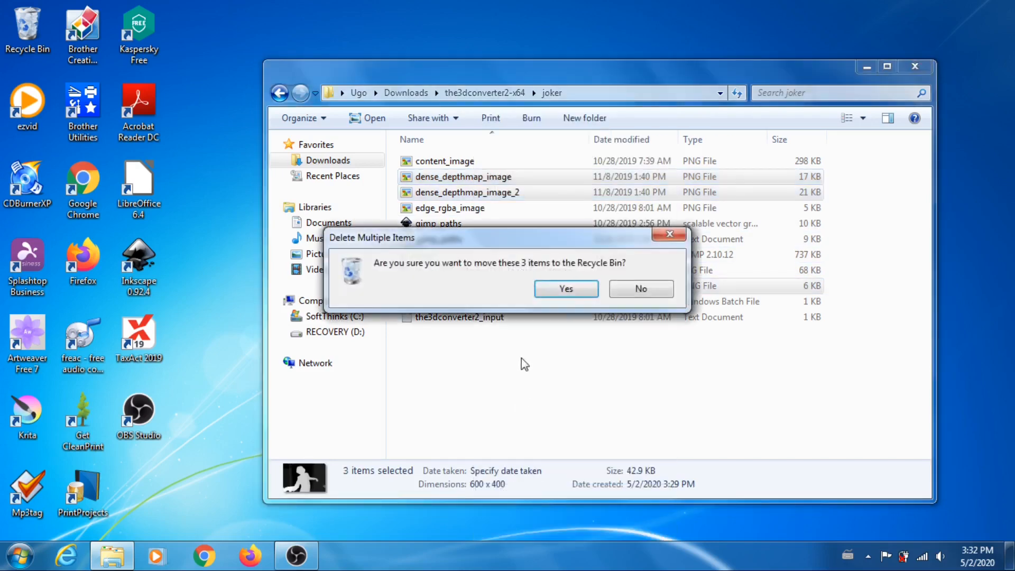
{"action": "left_click", "coordinate": [566, 289]}
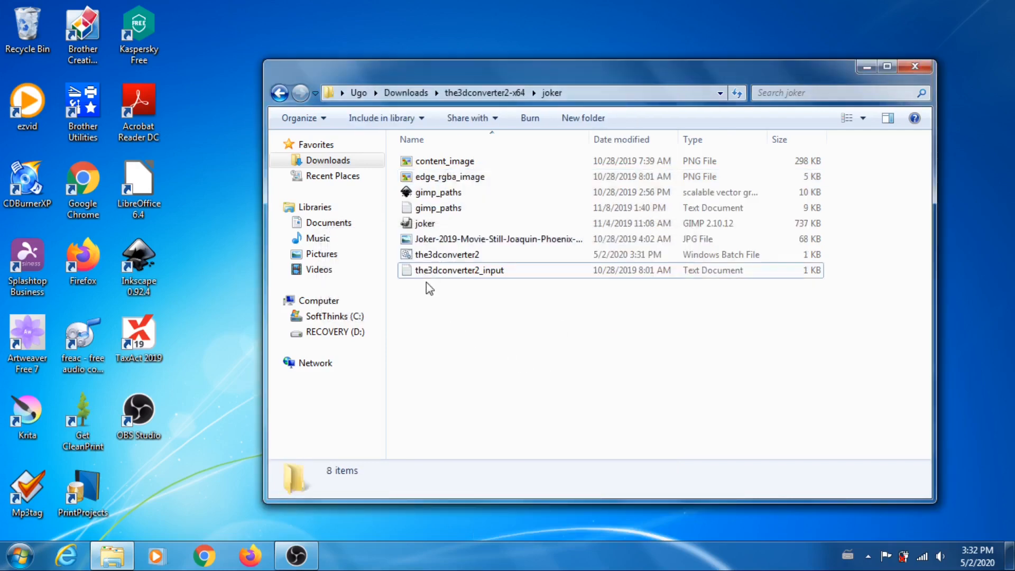
Run the the3dconverter2 batch file to generate the depth maps, and close the console window when it finishes
{"action": "left_click", "coordinate": [463, 256]}
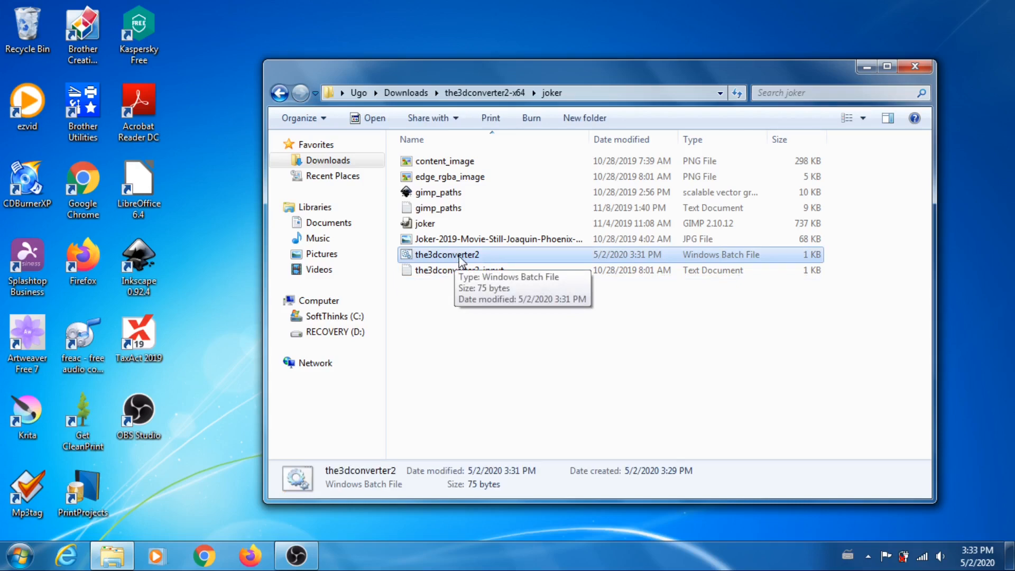
{"action": "double_click", "coordinate": [459, 256]}
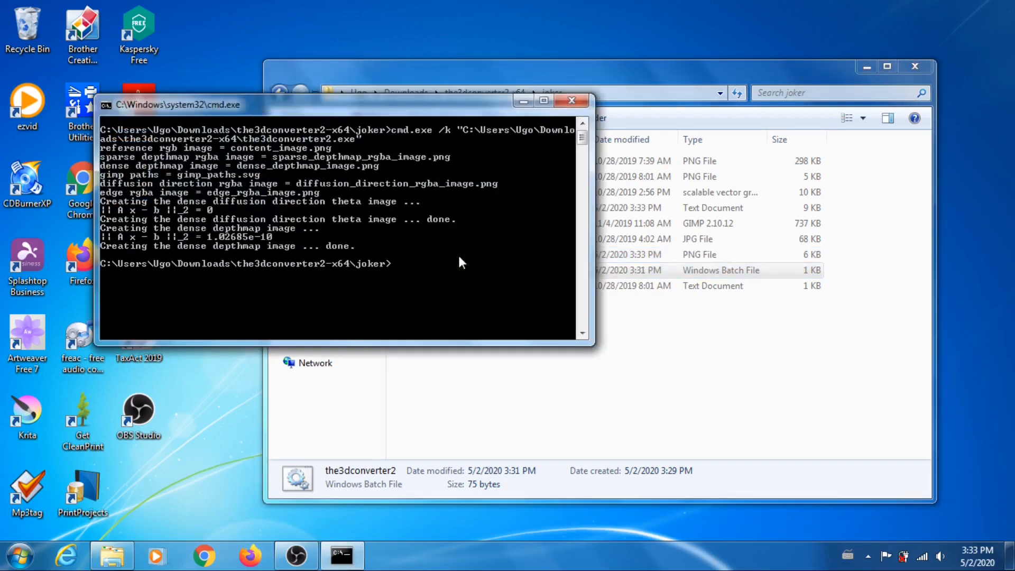
{"action": "scroll", "coordinate": [585, 107], "scroll_direction": "down", "scroll_amount": 1}
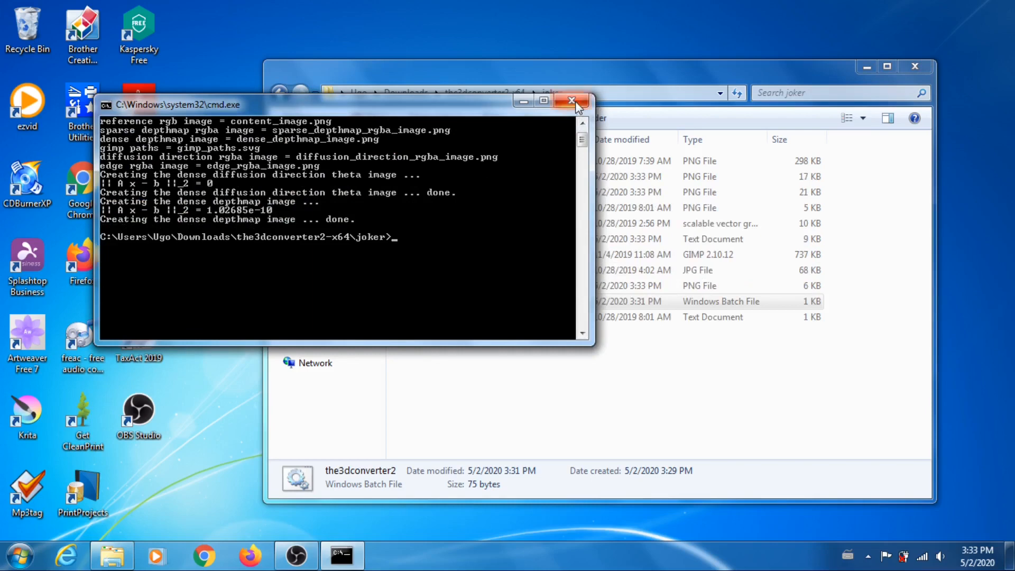
{"action": "left_click", "coordinate": [573, 102]}
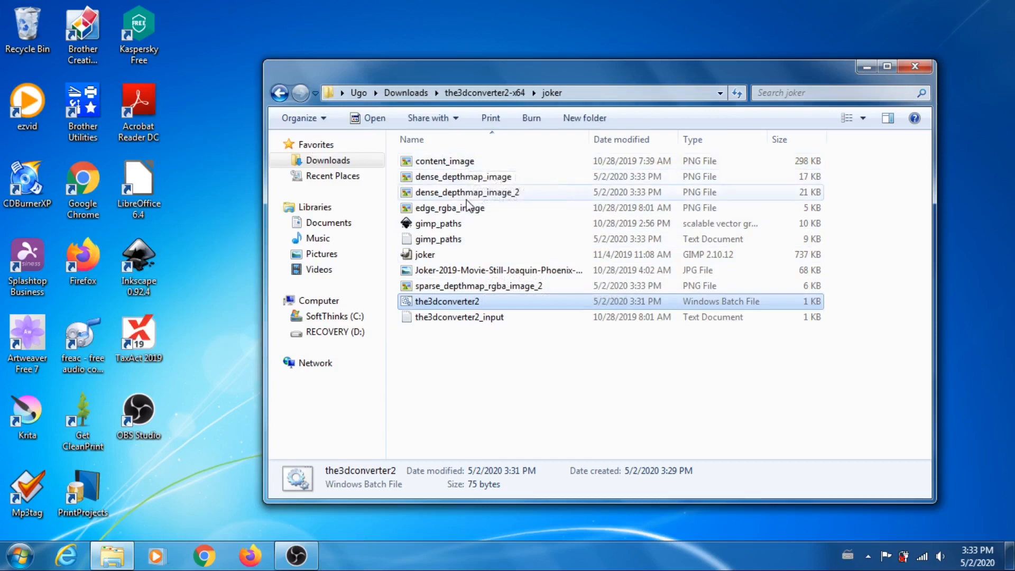
Open the newly generated dense_depthmap_image from the joker folder for viewing
{"action": "left_click", "coordinate": [479, 178]}
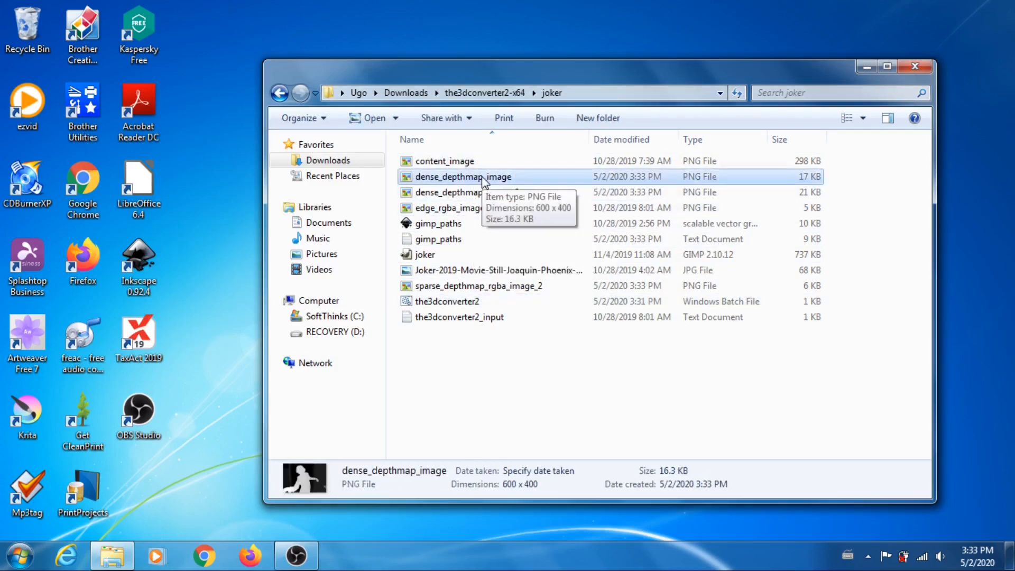
{"action": "double_click", "coordinate": [482, 178]}
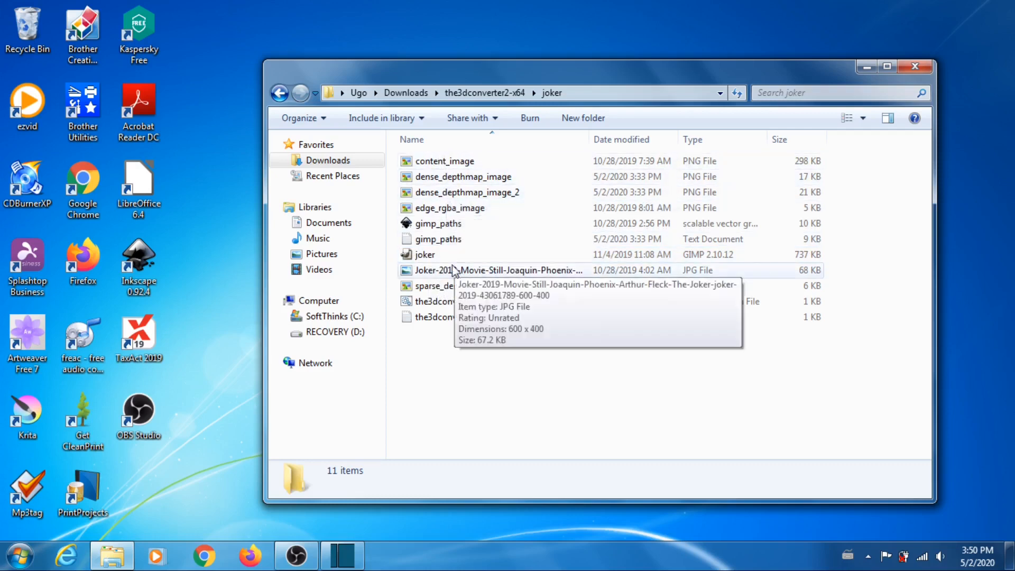
Open the joker GIMP file from the joker folder and examine its layer names and drawn paths
{"action": "double_click", "coordinate": [428, 256]}
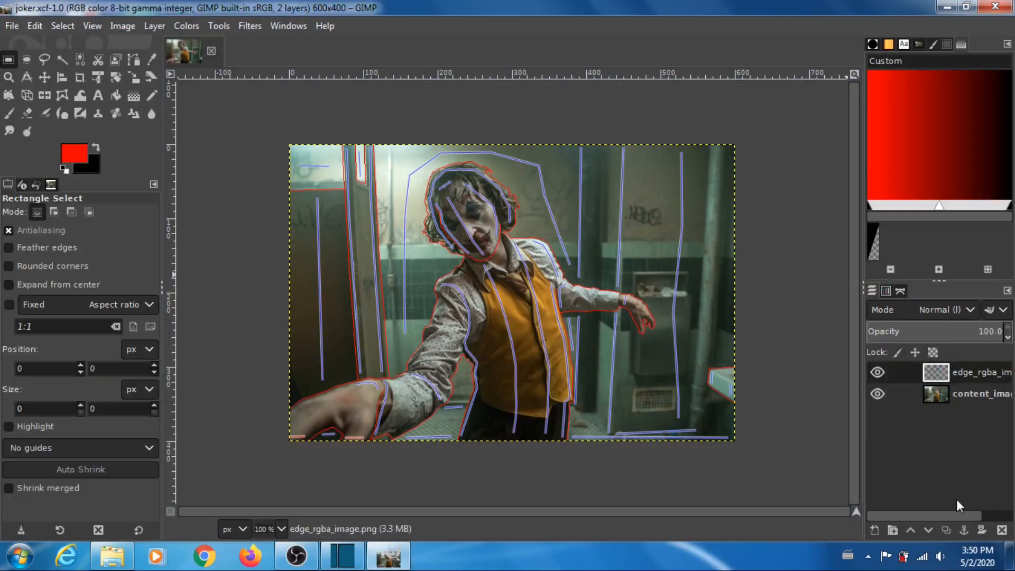
{"action": "scroll", "coordinate": [947, 515], "scroll_direction": "right", "scroll_amount": 2}
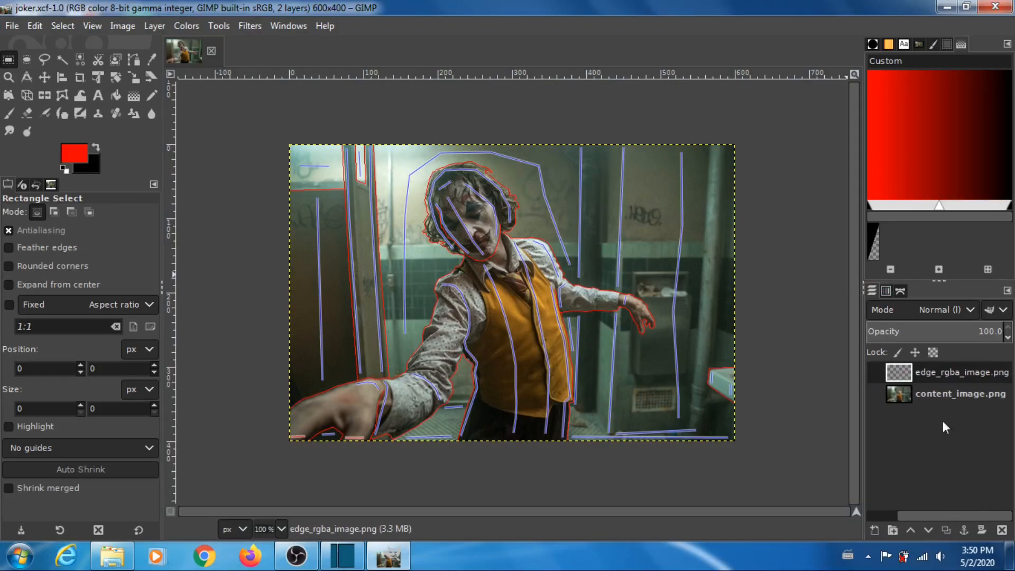
{"action": "scroll", "coordinate": [954, 516], "scroll_direction": "left", "scroll_amount": 2}
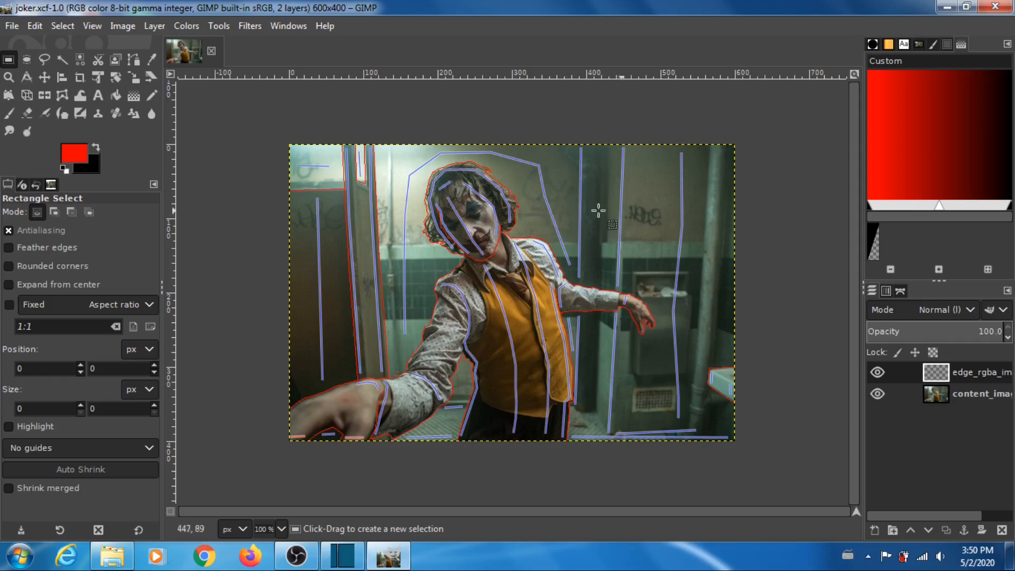
Close the joker project in GIMP and duplicate the joker folder inside the3dconverter2-x64
{"action": "left_click", "coordinate": [995, 9]}
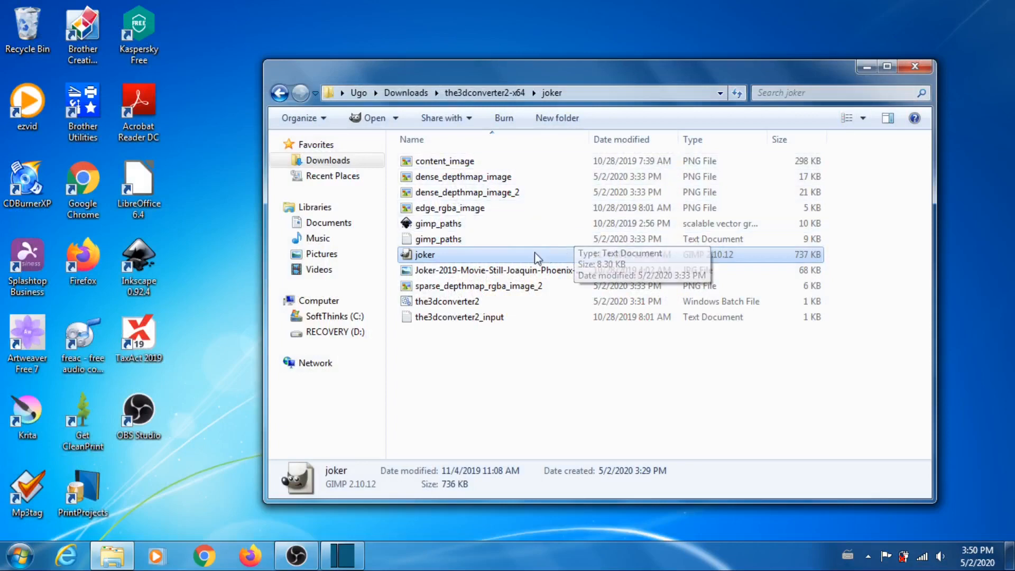
{"action": "left_click", "coordinate": [404, 92]}
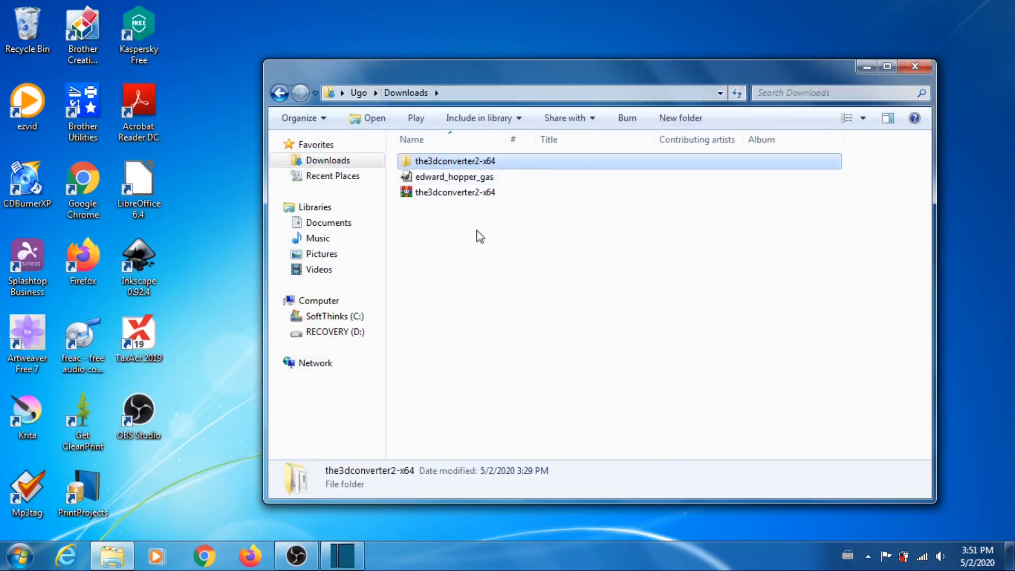
{"action": "double_click", "coordinate": [455, 163]}
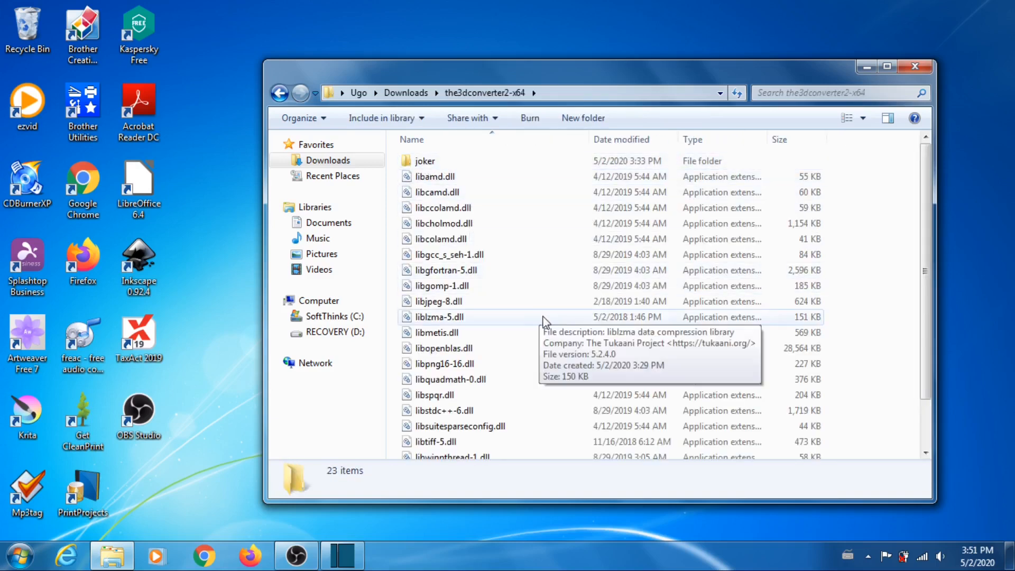
{"action": "left_click", "coordinate": [428, 163]}
{"action": "right_click", "coordinate": [431, 168]}
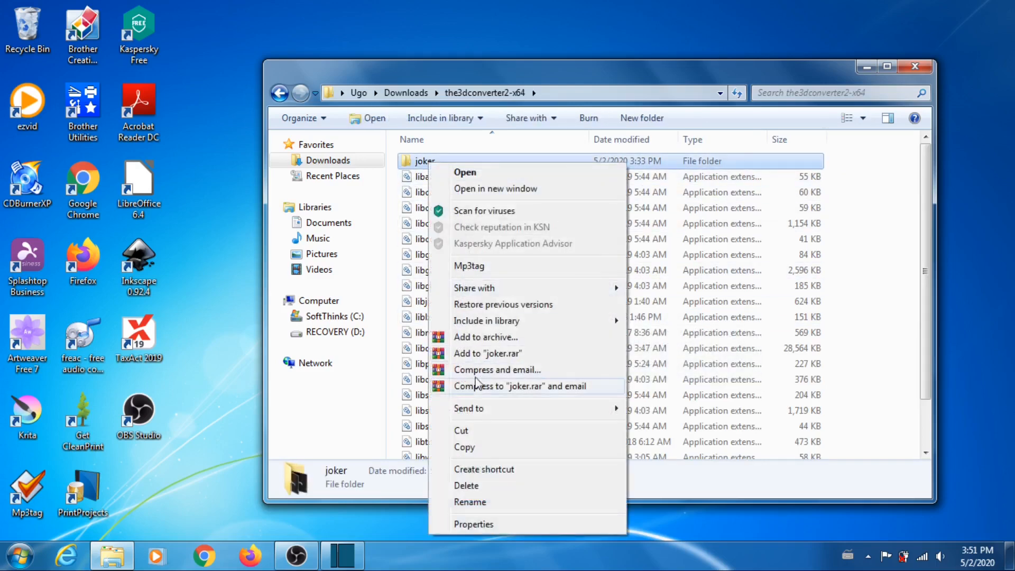
{"action": "left_click", "coordinate": [478, 450]}
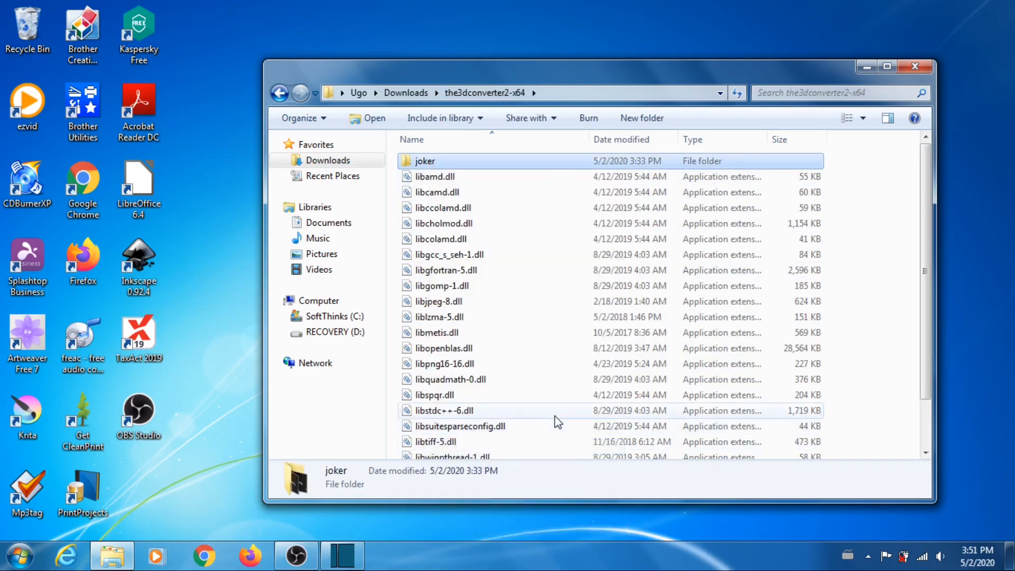
{"action": "left_click", "coordinate": [554, 416]}
{"action": "right_click", "coordinate": [554, 415]}
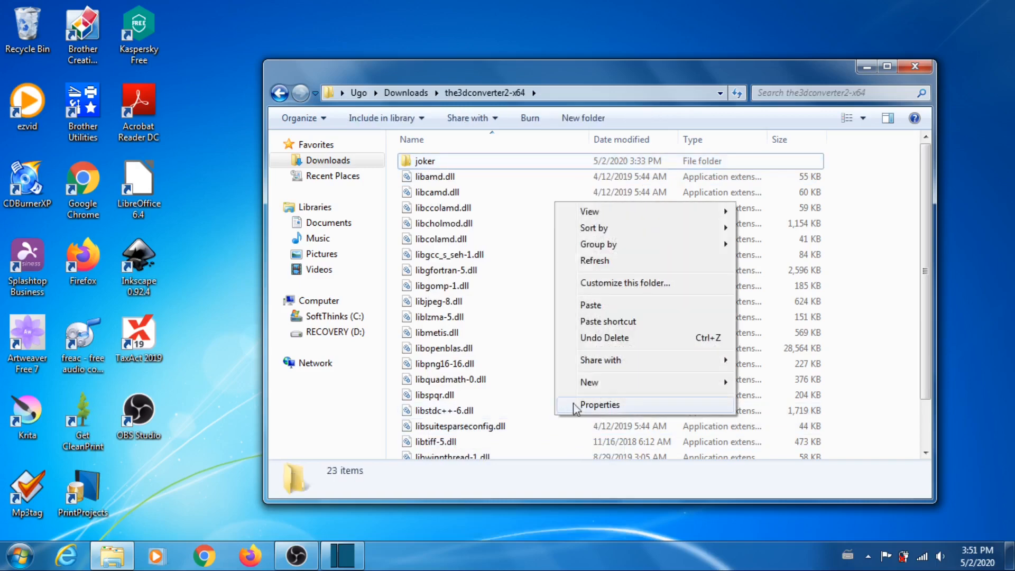
{"action": "left_click", "coordinate": [591, 305]}
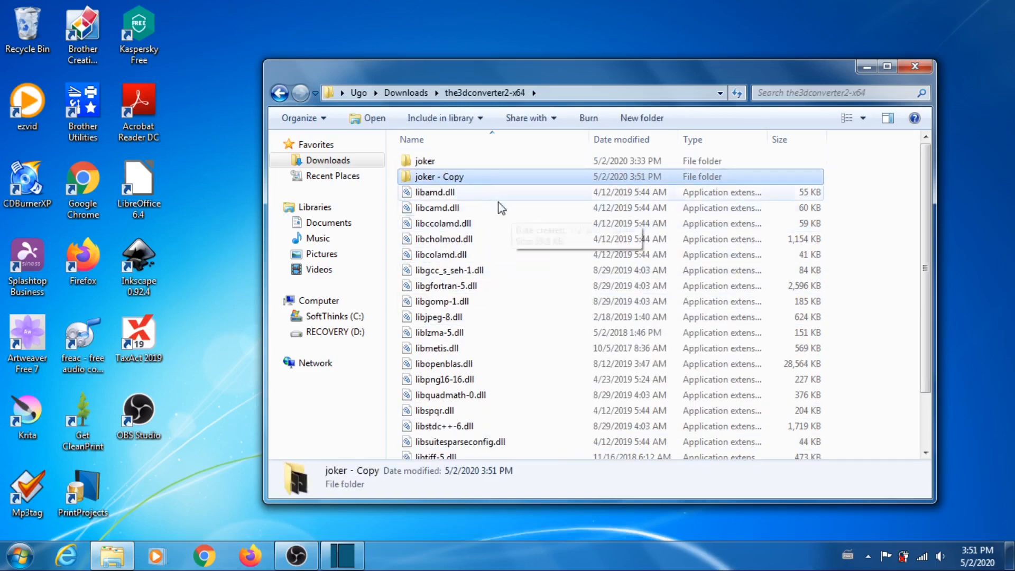
Rename the duplicated joker folder as edward_hopper_gas
{"action": "left_click", "coordinate": [475, 177]}
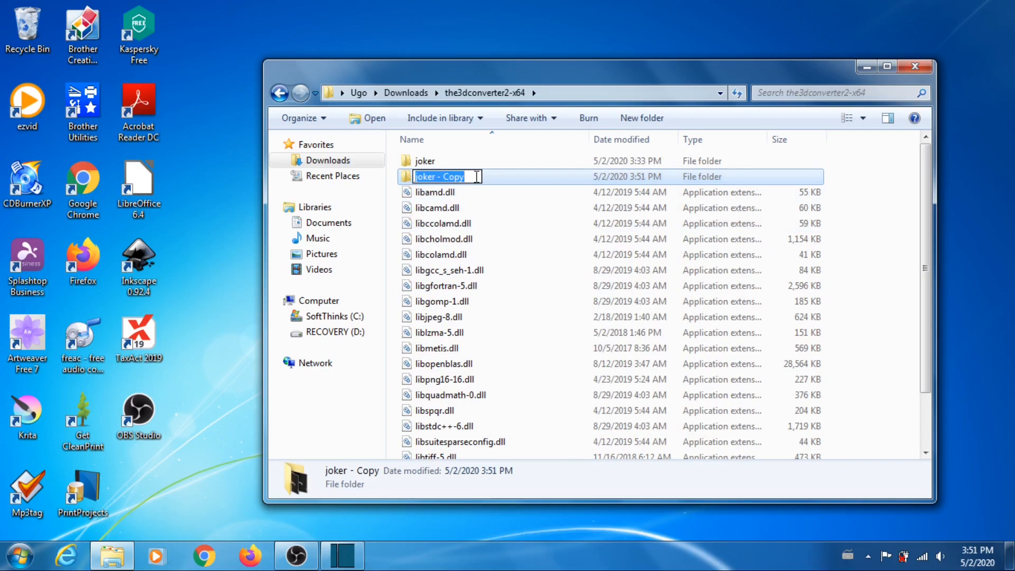
{"action": "key", "text": "BackSpace"}
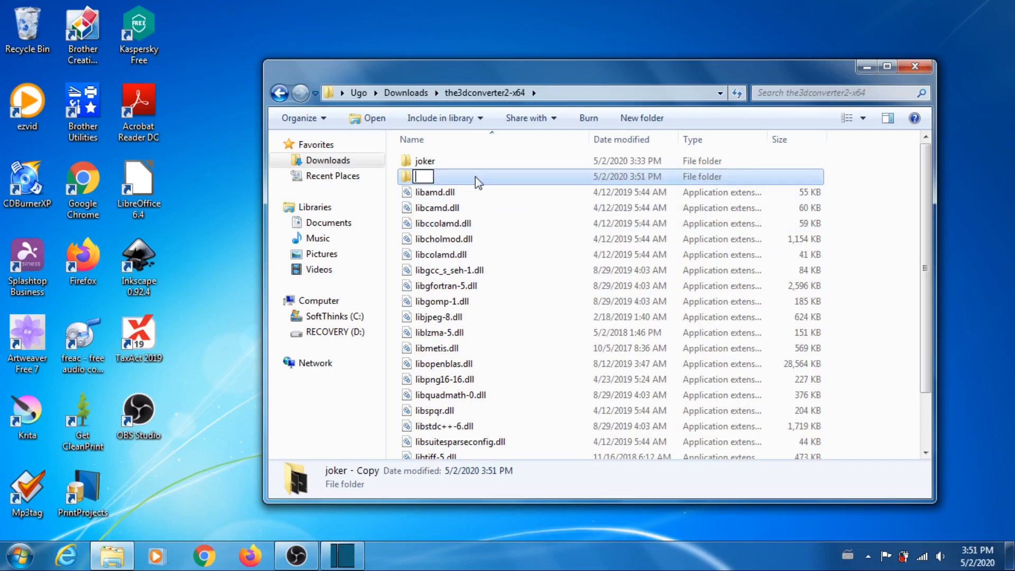
{"action": "type", "text": "edward"}
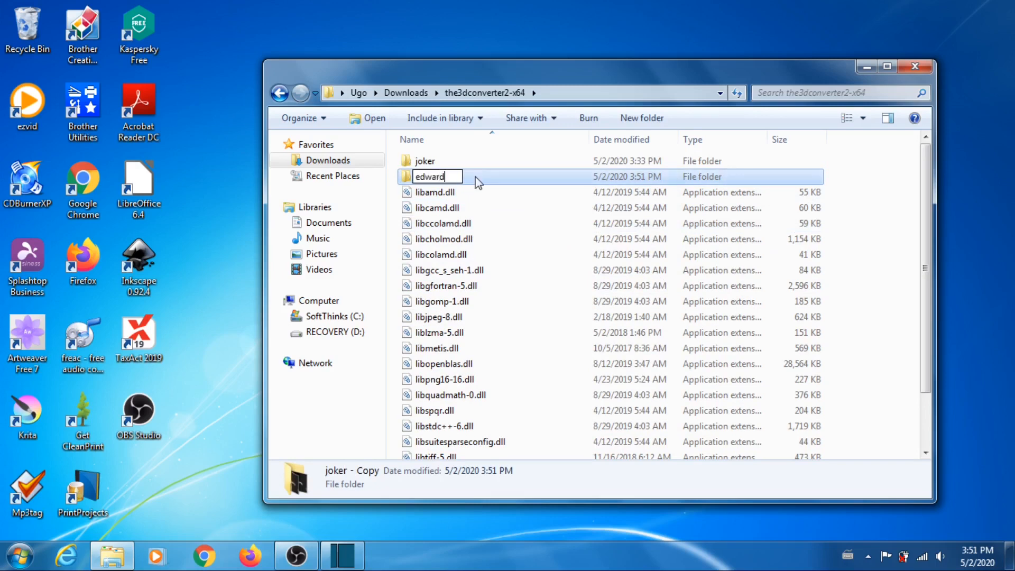
{"action": "type", "text": "_hopper_gas"}
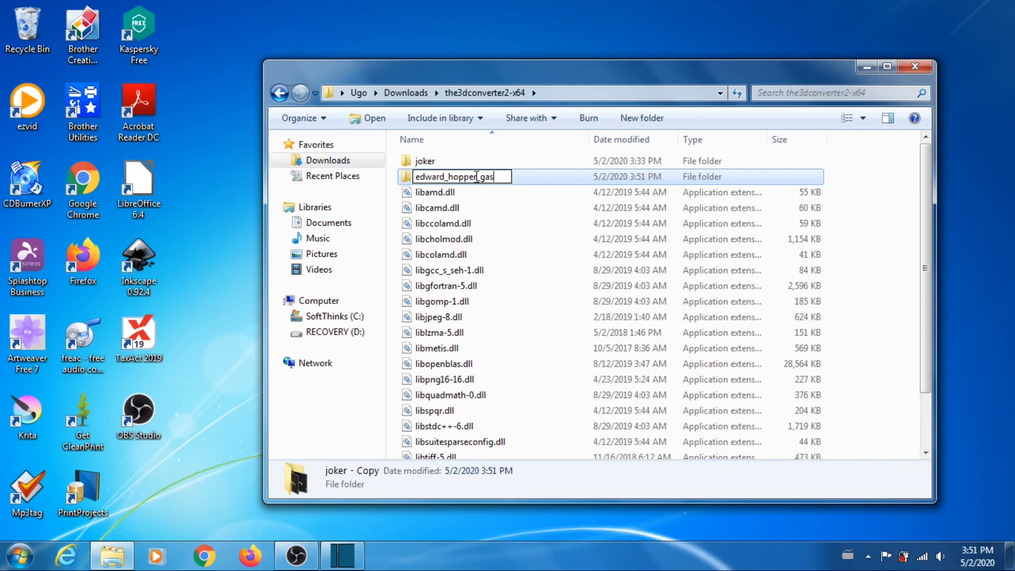
{"action": "key", "text": "Return"}
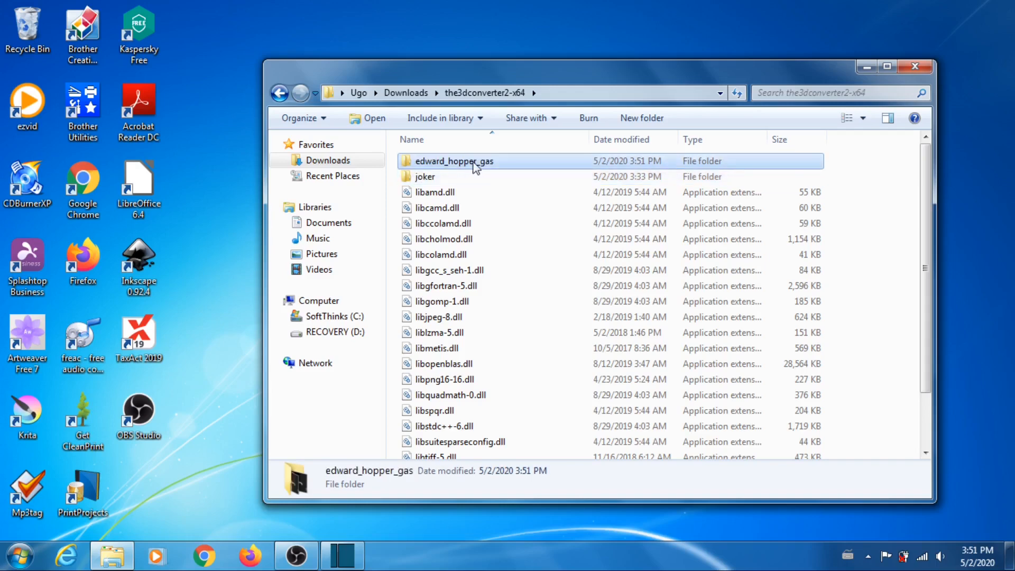
Delete everything in the edward_hopper_gas folder except the the3dconverter2 batch file and the the3dconverter2_input text file
{"action": "key", "text": "Return"}
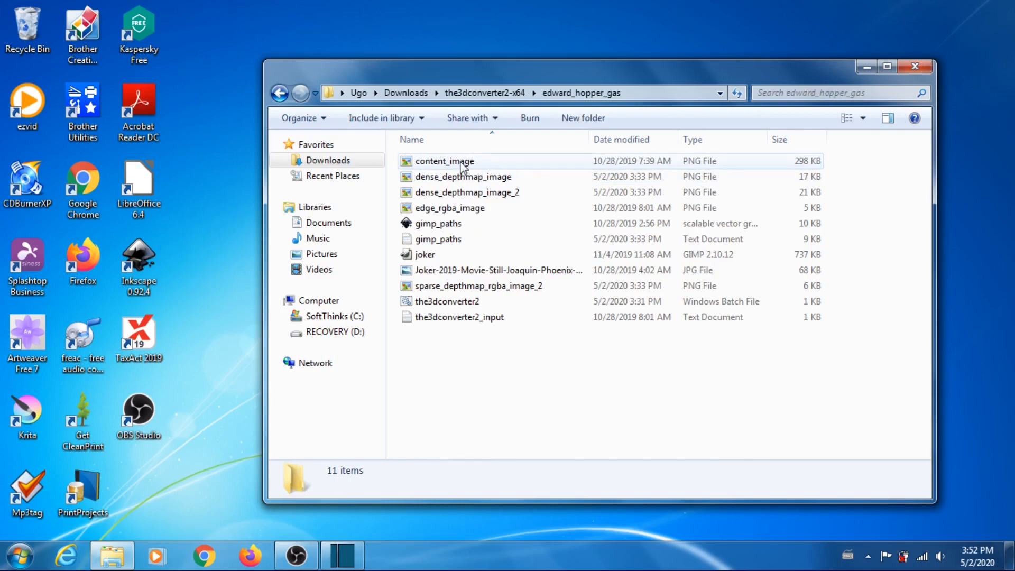
{"action": "left_click", "coordinate": [463, 167]}
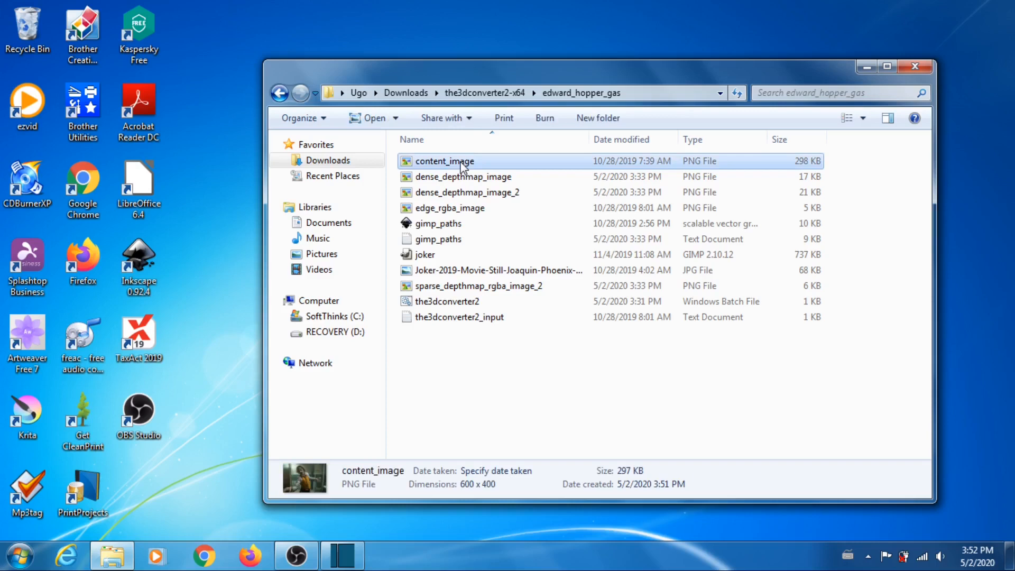
{"action": "left_click", "coordinate": [464, 178], "text": "ctrl"}
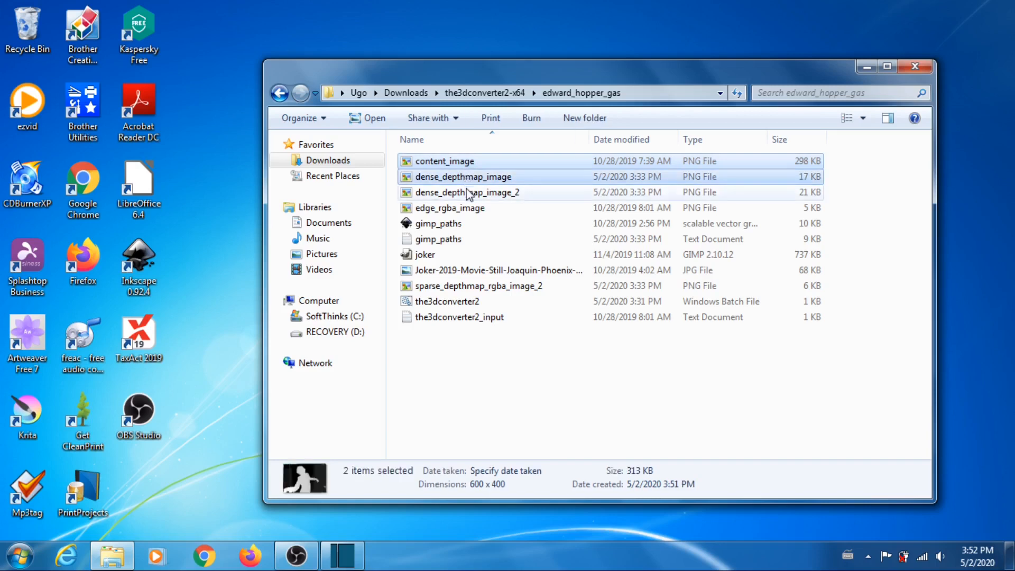
{"action": "left_click", "coordinate": [467, 209], "text": "ctrl"}
{"action": "left_click", "coordinate": [453, 225], "text": "ctrl"}
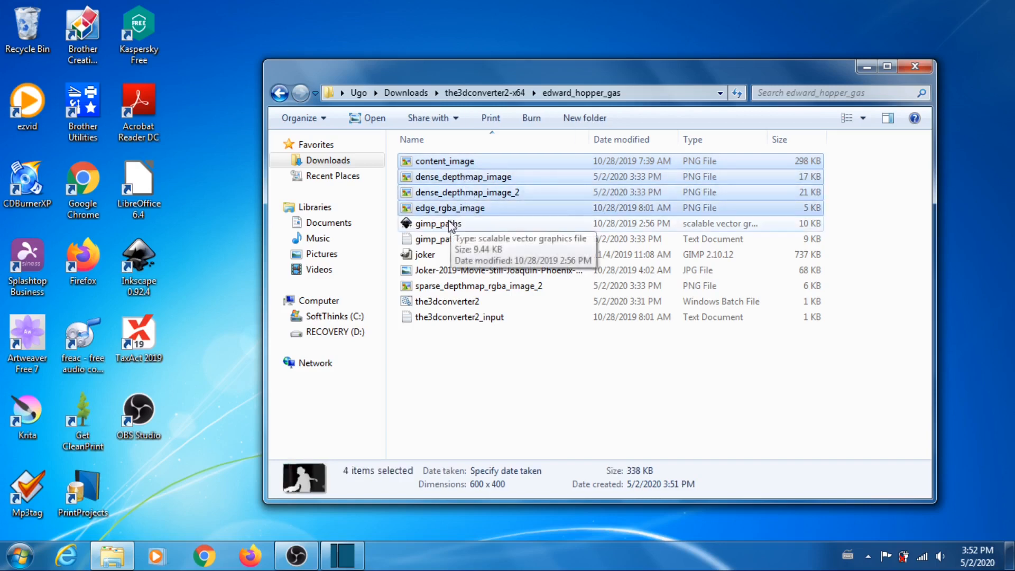
{"action": "left_click", "coordinate": [449, 241], "text": "ctrl"}
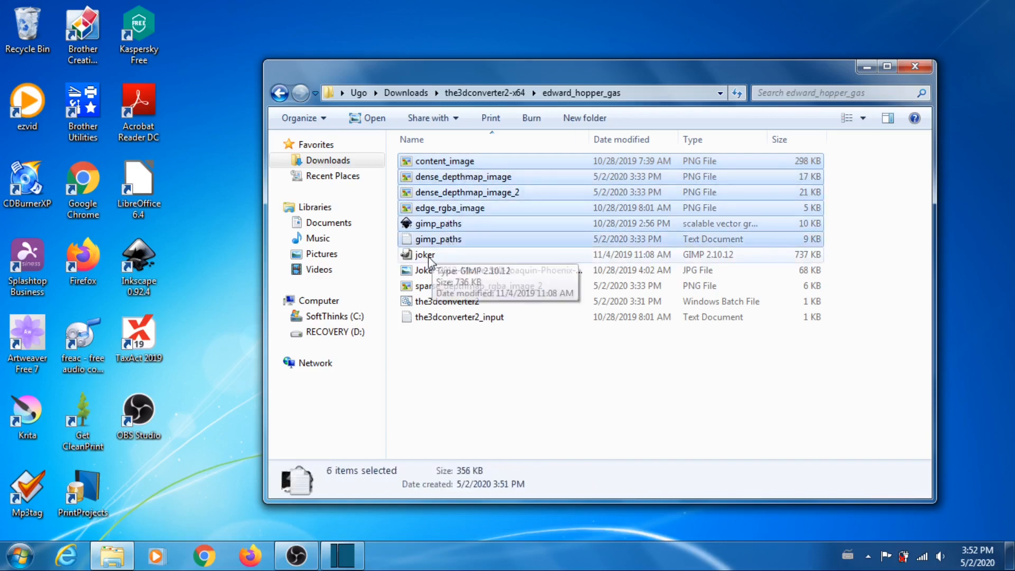
{"action": "left_click", "coordinate": [429, 256], "text": "ctrl"}
{"action": "left_click", "coordinate": [468, 272], "text": "ctrl"}
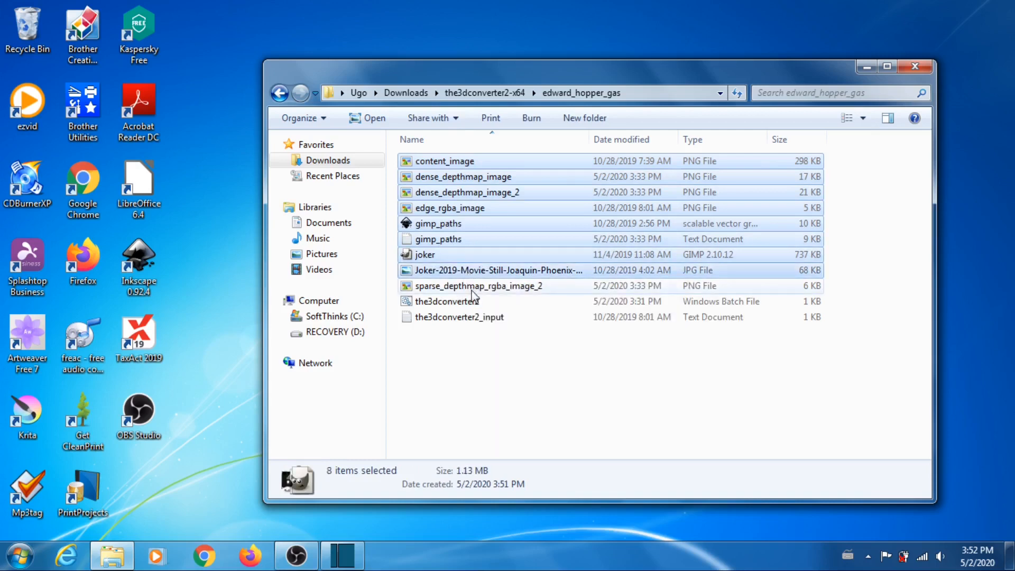
{"action": "left_click", "coordinate": [472, 288], "text": "ctrl"}
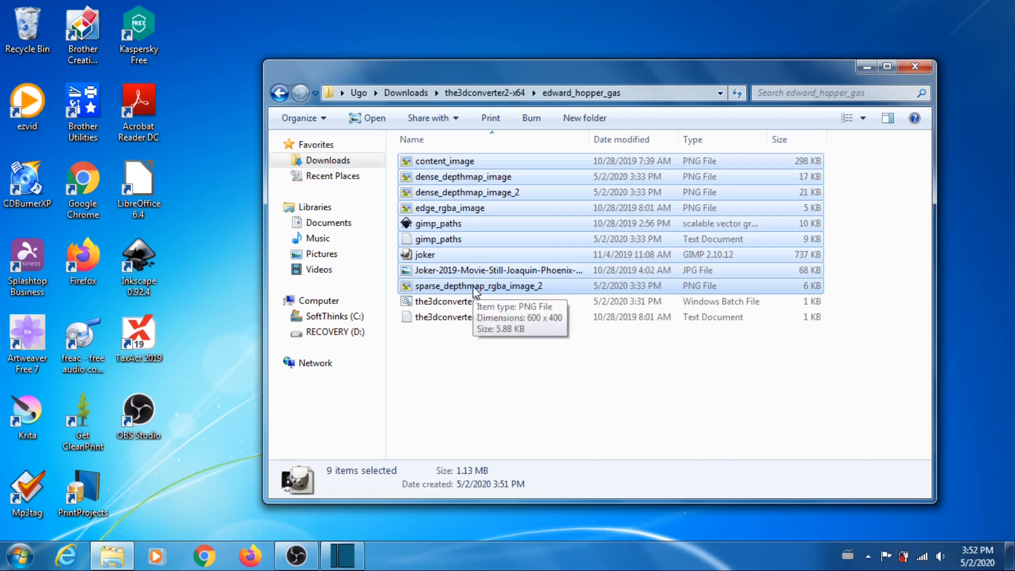
{"action": "right_click", "coordinate": [474, 290]}
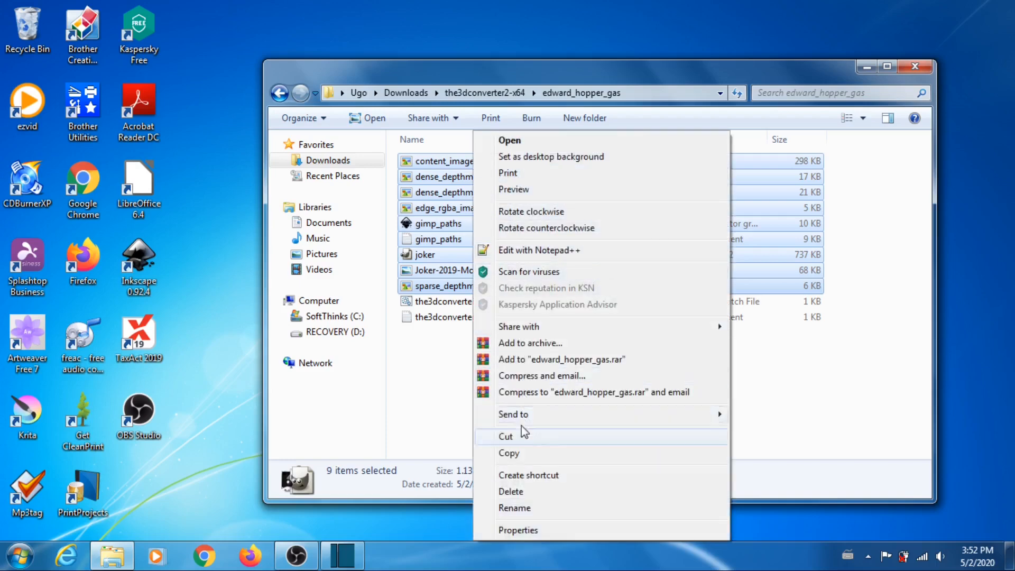
{"action": "left_click", "coordinate": [513, 491]}
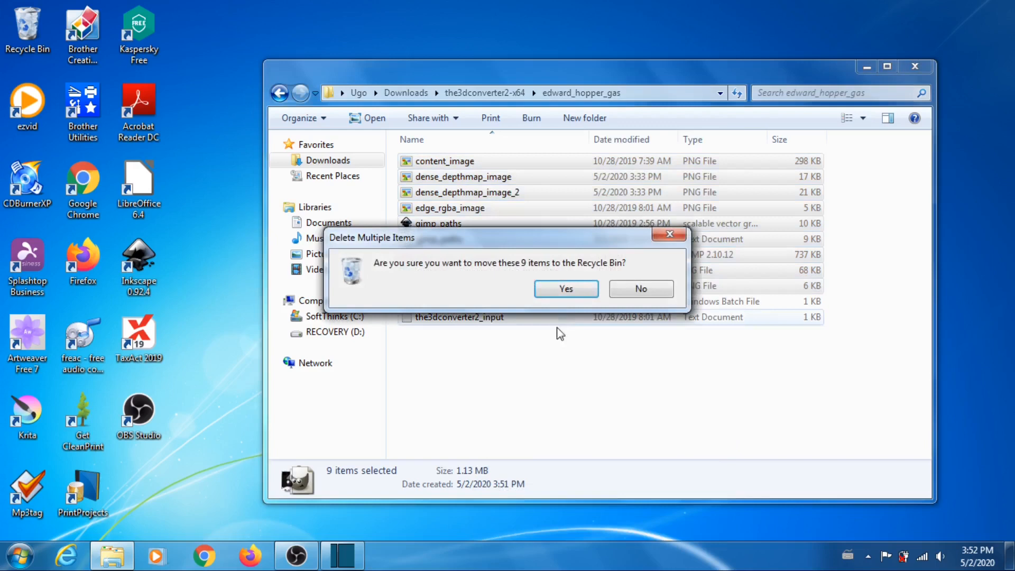
{"action": "left_click", "coordinate": [567, 288]}
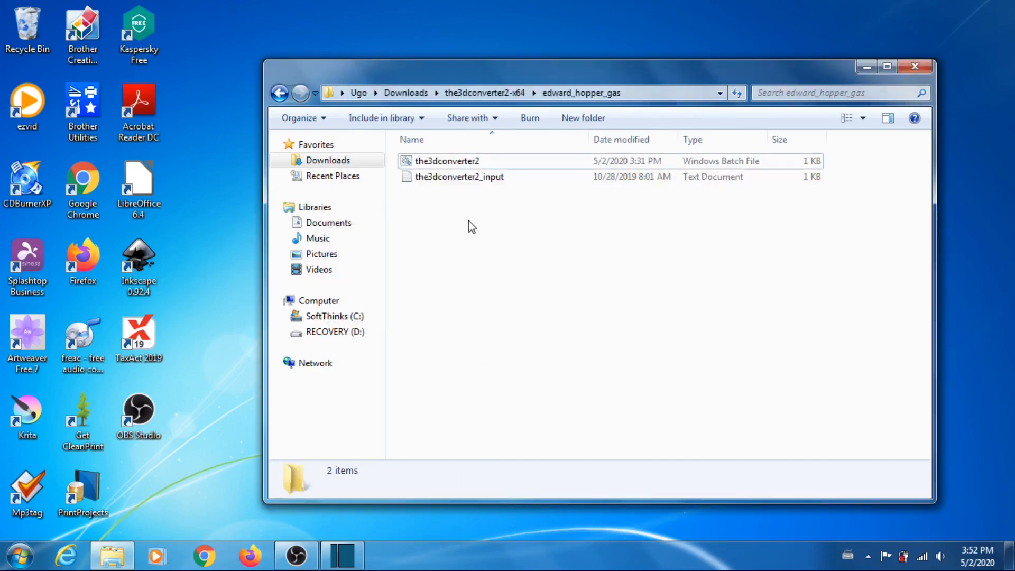
Copy the edward_hopper_gas GIMP file from Downloads into the edward_hopper_gas folder within the3dconverter2-x64
{"action": "left_click", "coordinate": [405, 93]}
{"action": "left_click", "coordinate": [463, 179]}
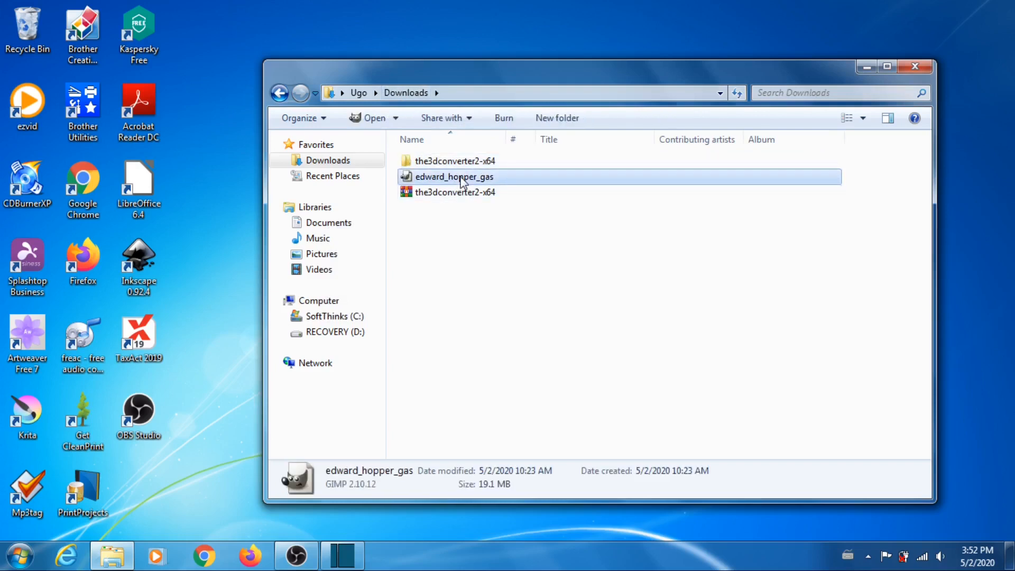
{"action": "right_click", "coordinate": [461, 181]}
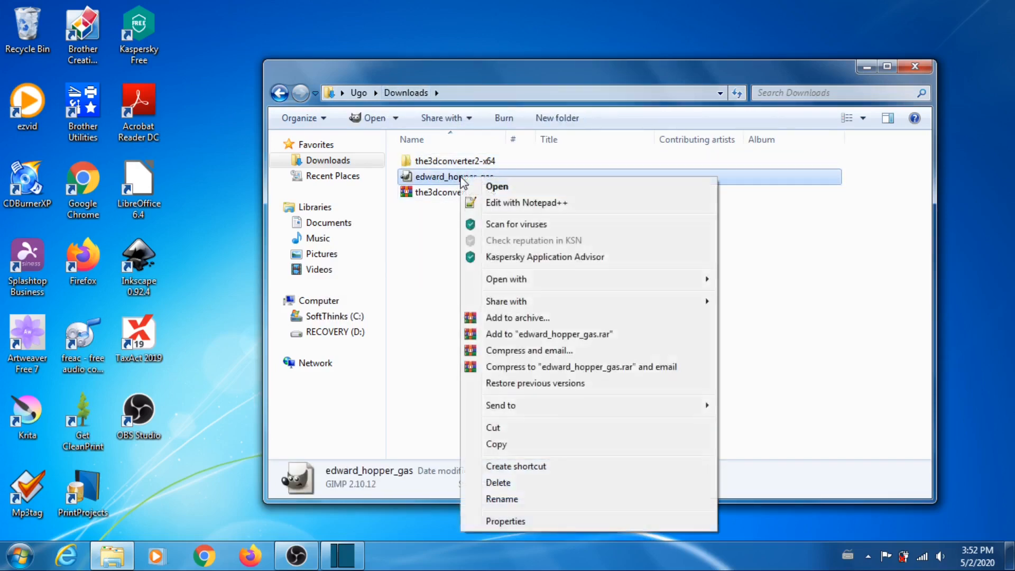
{"action": "left_click", "coordinate": [511, 443]}
{"action": "double_click", "coordinate": [471, 160]}
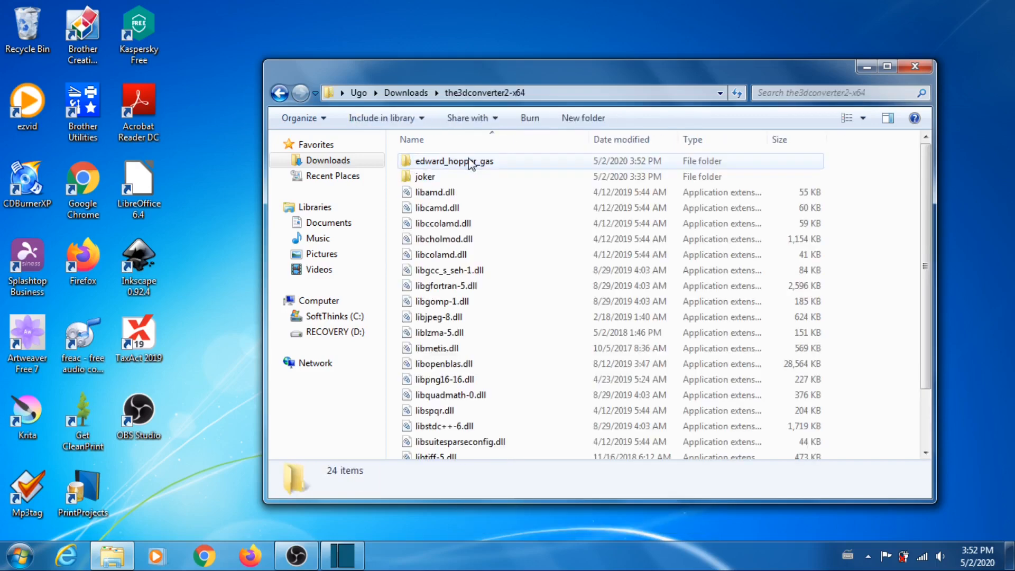
{"action": "double_click", "coordinate": [463, 164]}
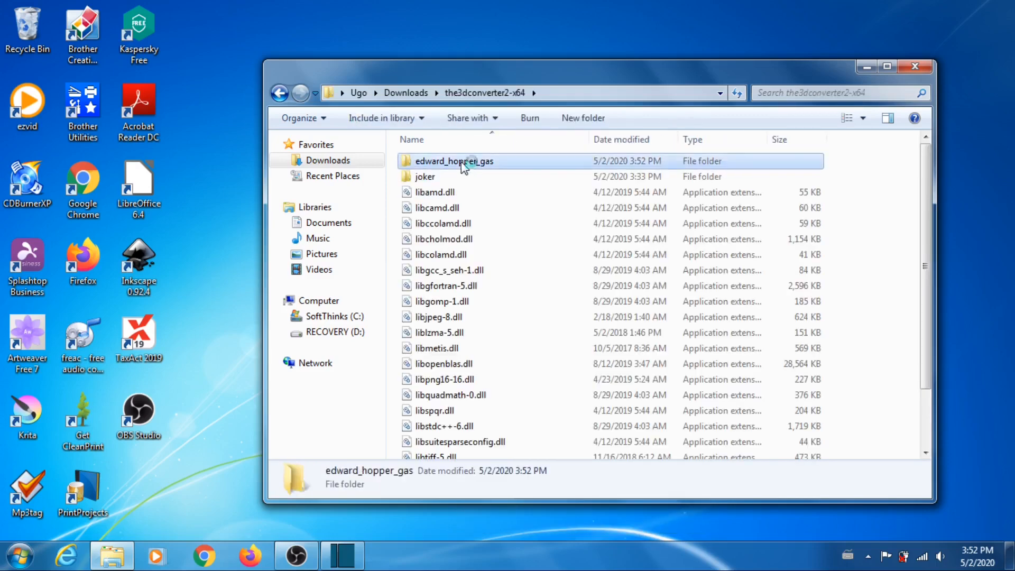
{"action": "right_click", "coordinate": [475, 266]}
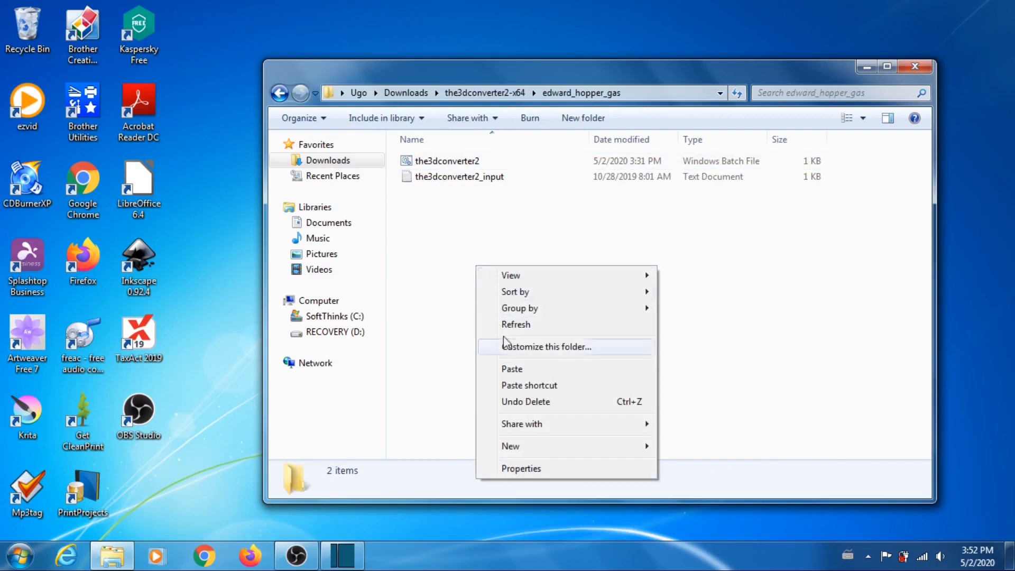
{"action": "left_click", "coordinate": [515, 369]}
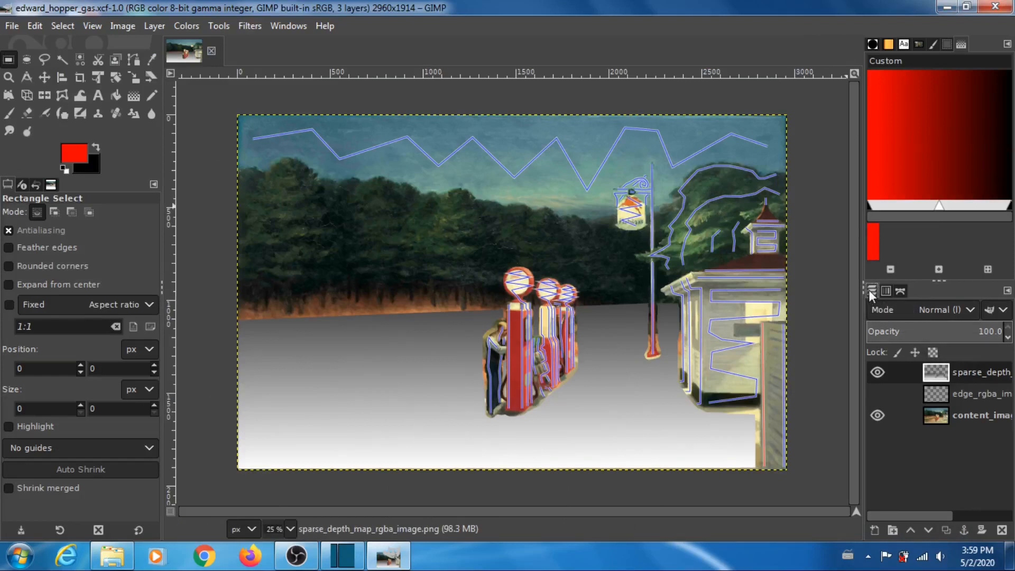
In GIMP's edward_hopper_gas project, show the edge_rgba_image.png layer, hide the sparse depth map layer, and check the full layer names
{"action": "left_click", "coordinate": [876, 394]}
{"action": "left_click", "coordinate": [877, 374]}
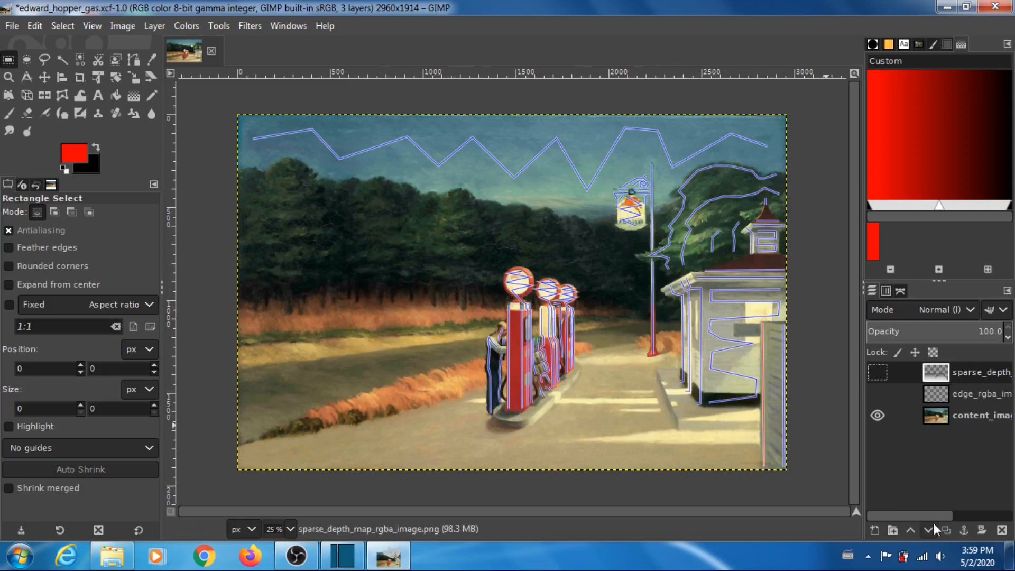
{"action": "left_click_drag", "start_coordinate": [928, 516], "coordinate": [904, 529]}
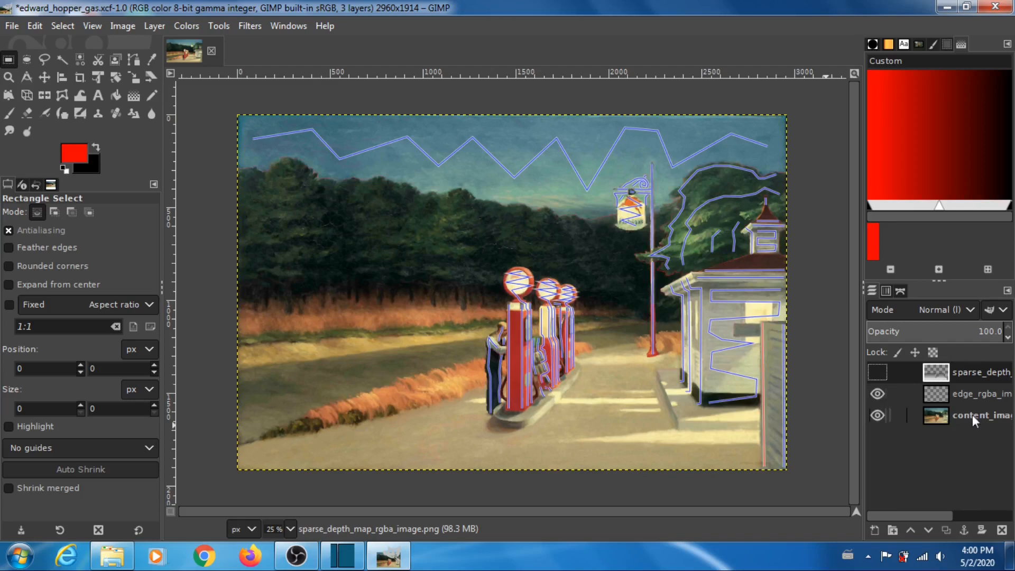
{"action": "left_click_drag", "start_coordinate": [925, 517], "coordinate": [970, 518]}
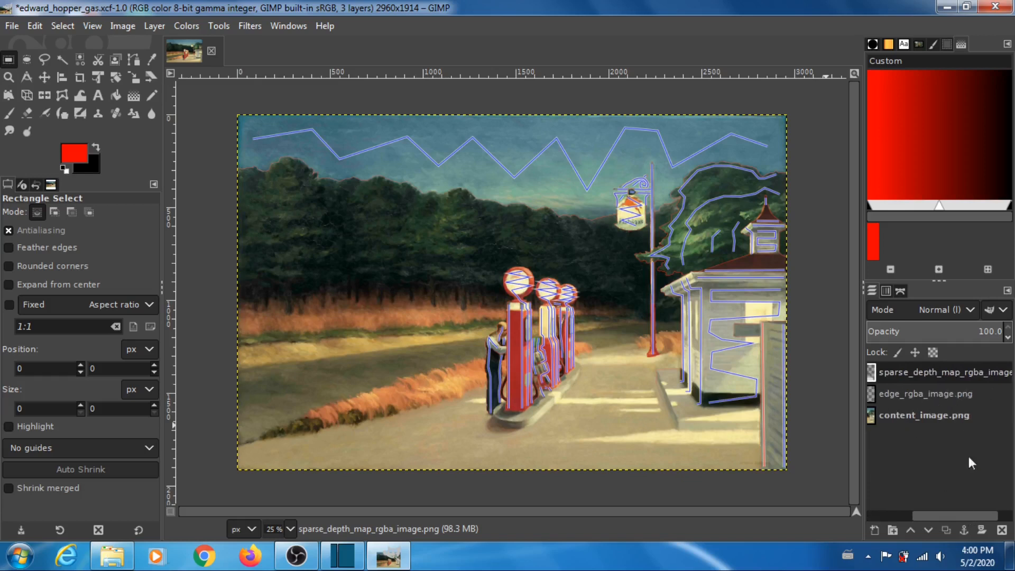
{"action": "left_click_drag", "start_coordinate": [979, 517], "coordinate": [905, 529]}
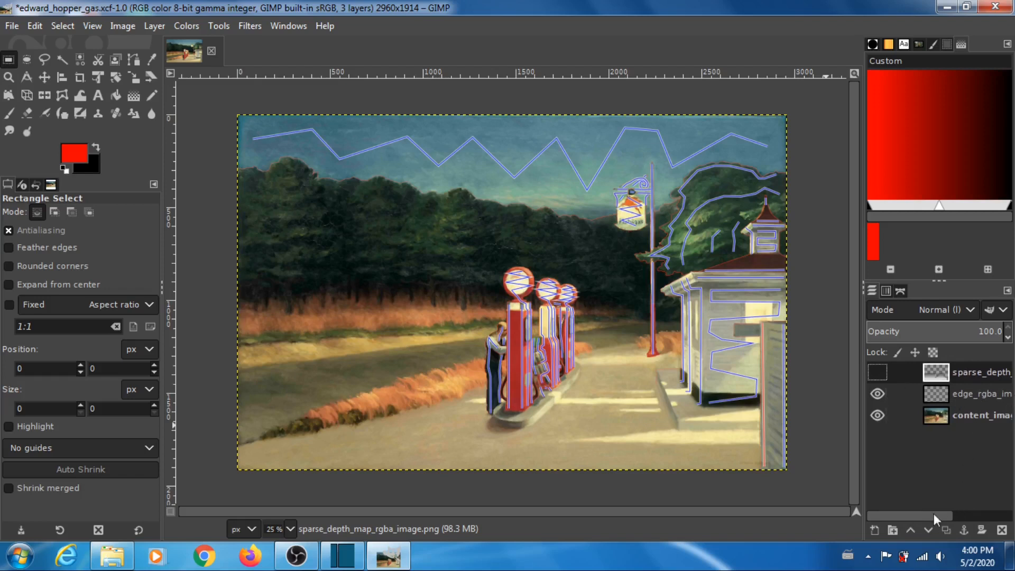
{"action": "left_click_drag", "start_coordinate": [935, 517], "coordinate": [899, 518]}
Hide the content image layer and examine the red edge line's pixels at 1600% zoom, ending at 100%
{"action": "left_click", "coordinate": [878, 415]}
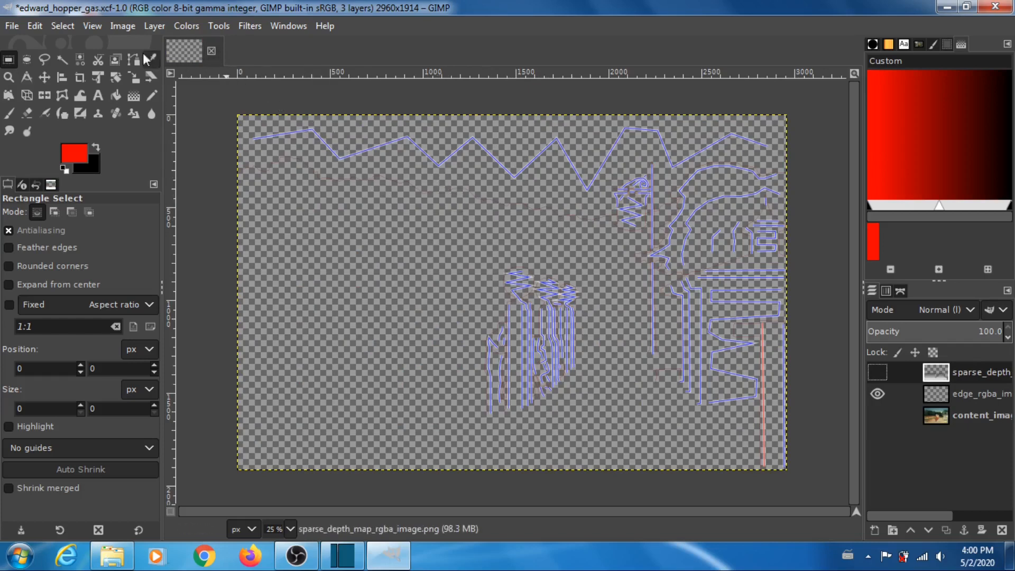
{"action": "left_click", "coordinate": [92, 27]}
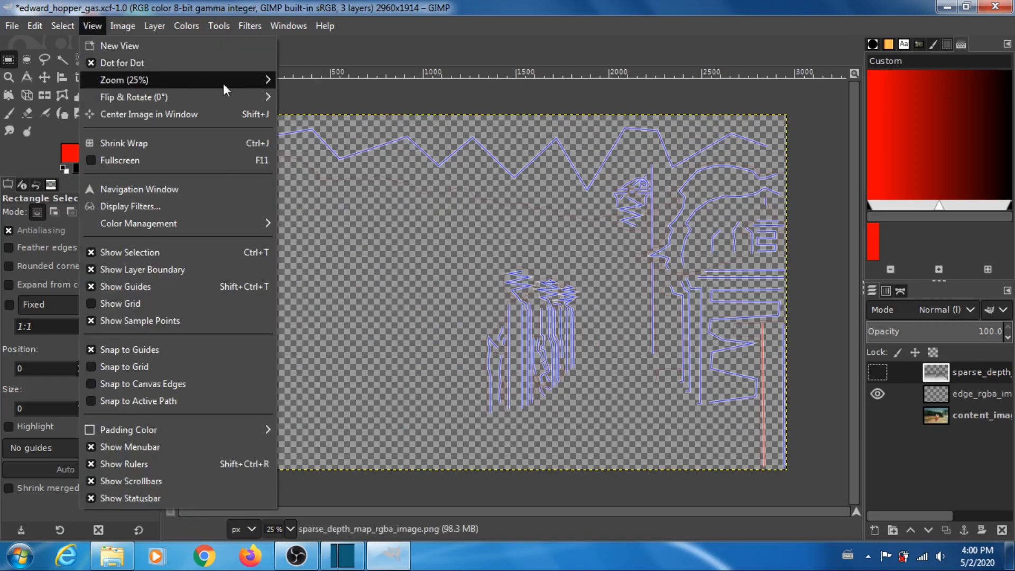
{"action": "mouse_move", "coordinate": [249, 80]}
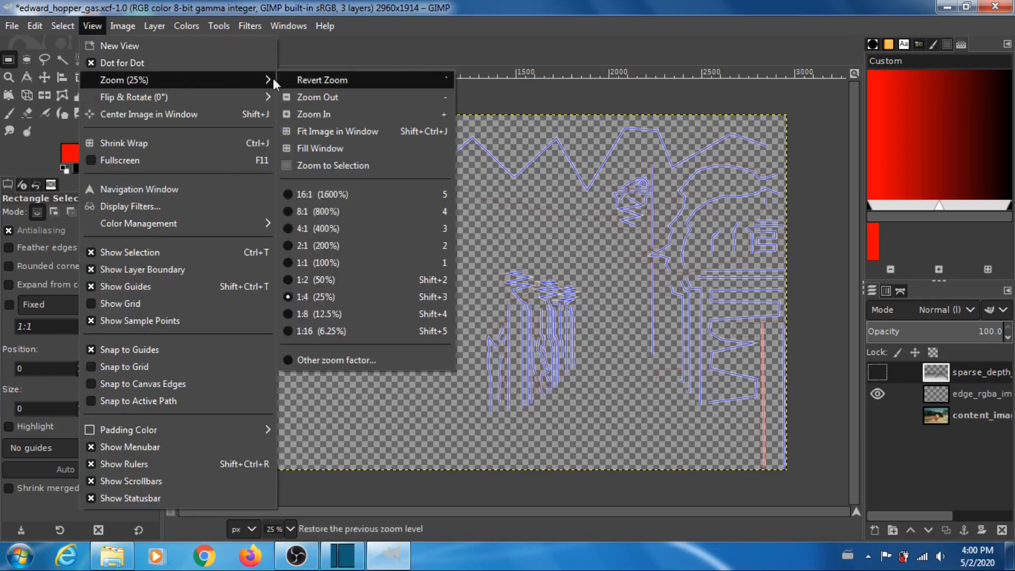
{"action": "left_click", "coordinate": [334, 192]}
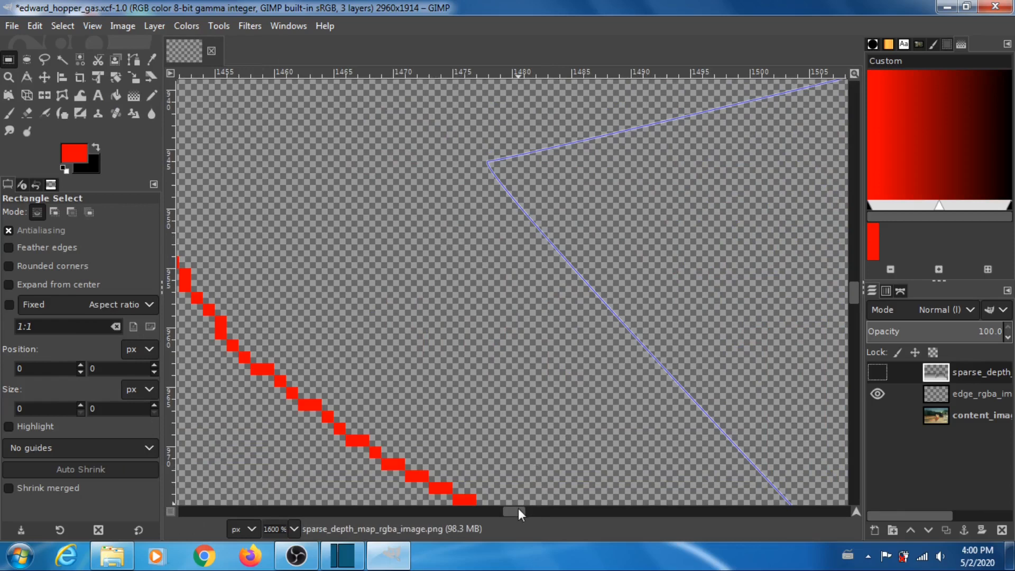
{"action": "scroll", "coordinate": [519, 513], "scroll_direction": "left", "scroll_amount": 2}
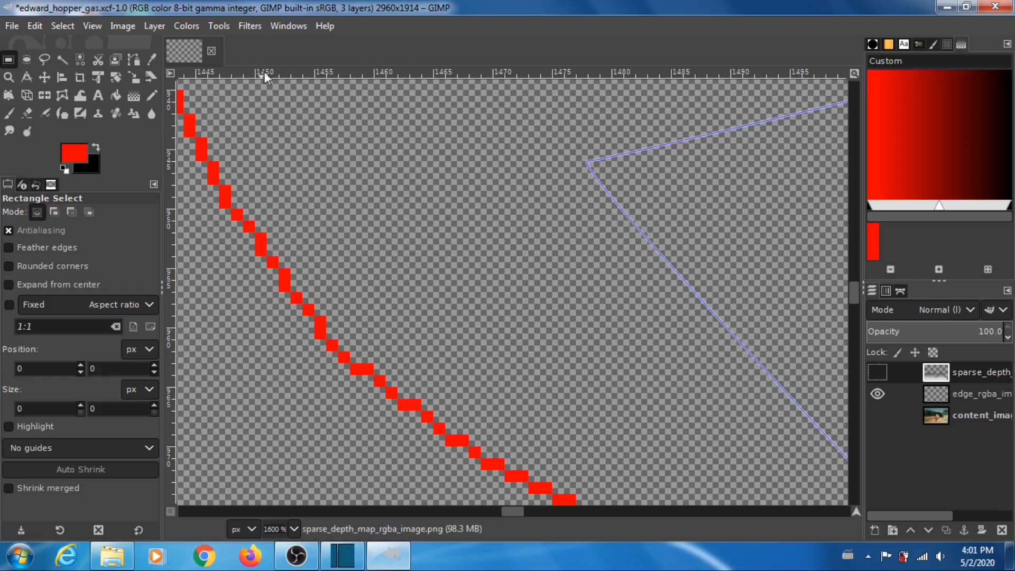
{"action": "left_click", "coordinate": [93, 25]}
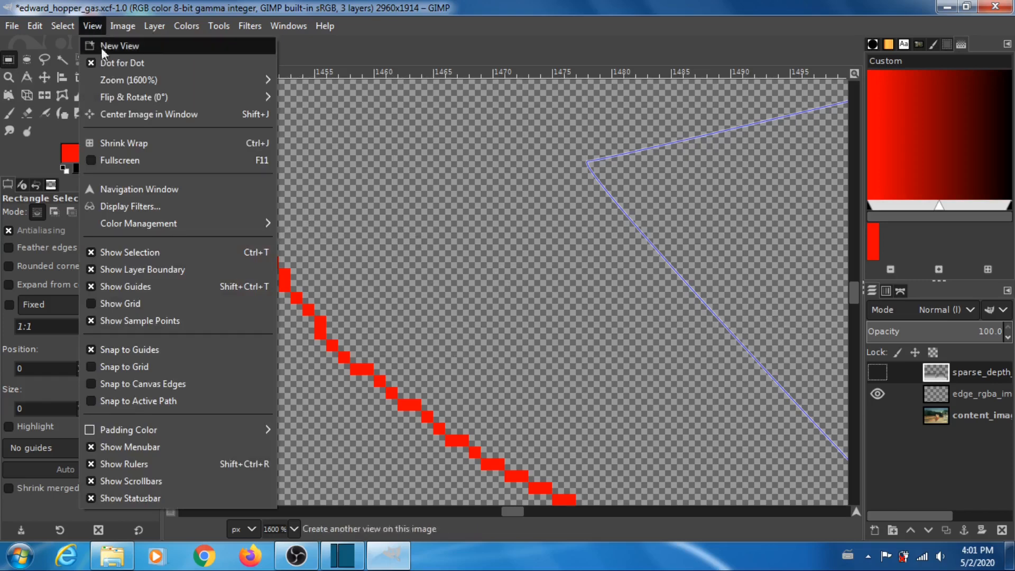
{"action": "mouse_move", "coordinate": [161, 81]}
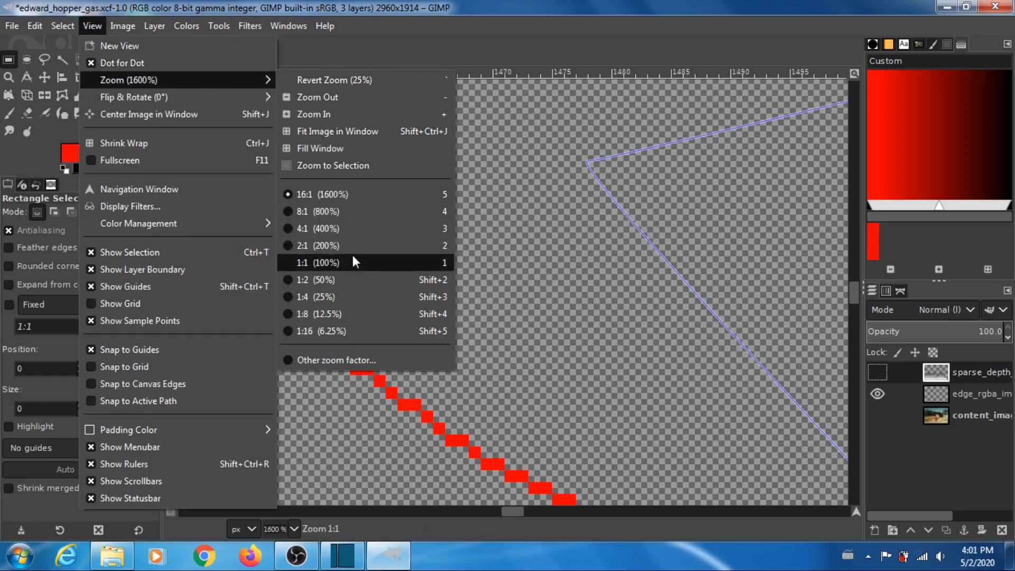
{"action": "left_click", "coordinate": [334, 262]}
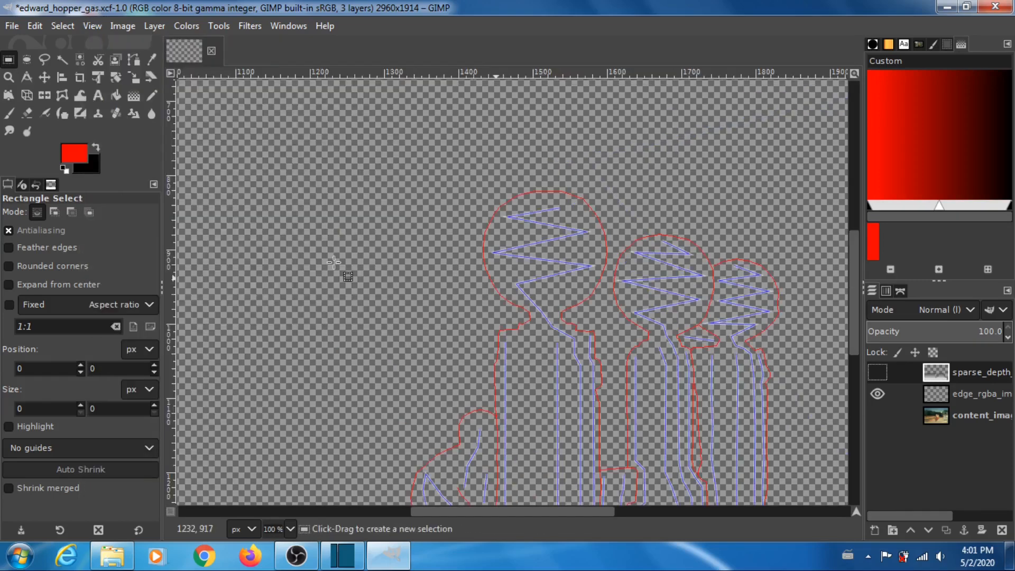
Show the content image layer again and inspect the red edges around the gas pumps and the man at 200% zoom
{"action": "left_click", "coordinate": [878, 414]}
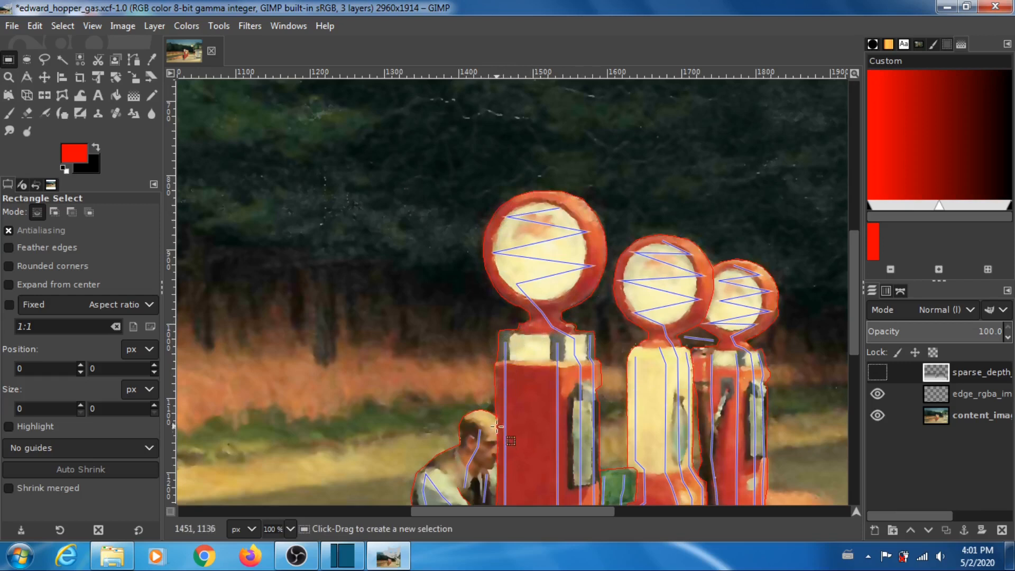
{"action": "left_click", "coordinate": [90, 26]}
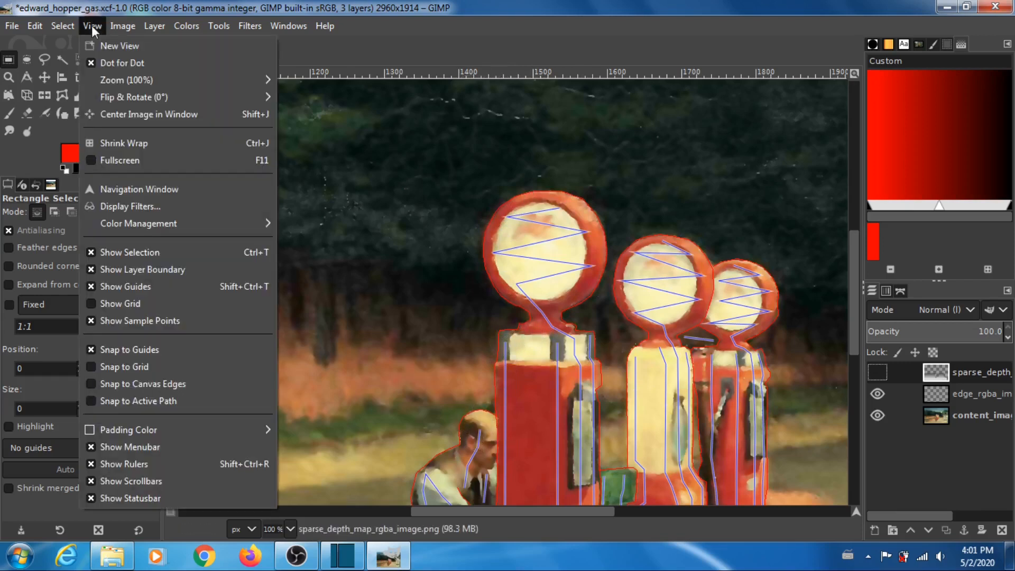
{"action": "mouse_move", "coordinate": [246, 81]}
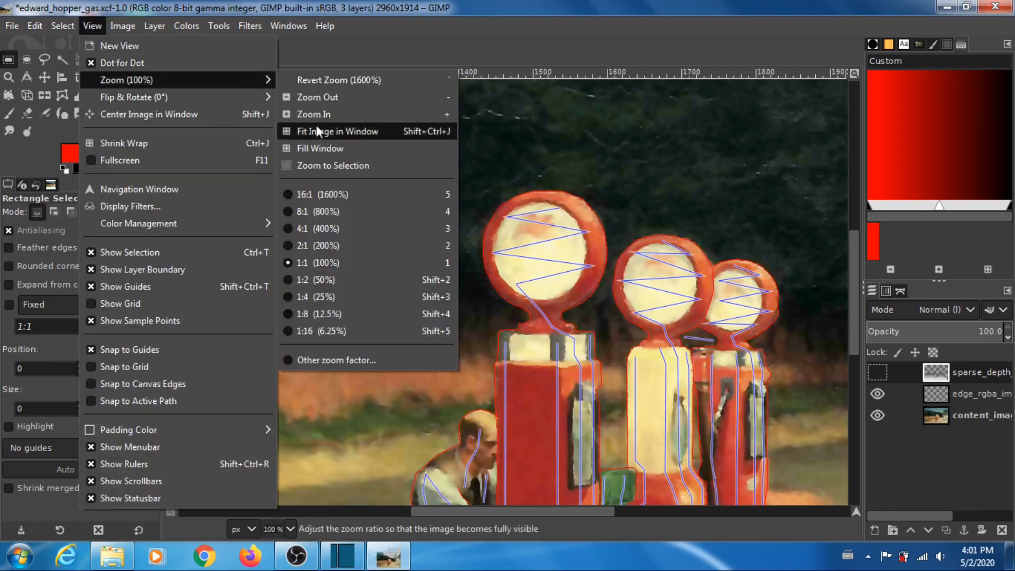
{"action": "left_click", "coordinate": [332, 237]}
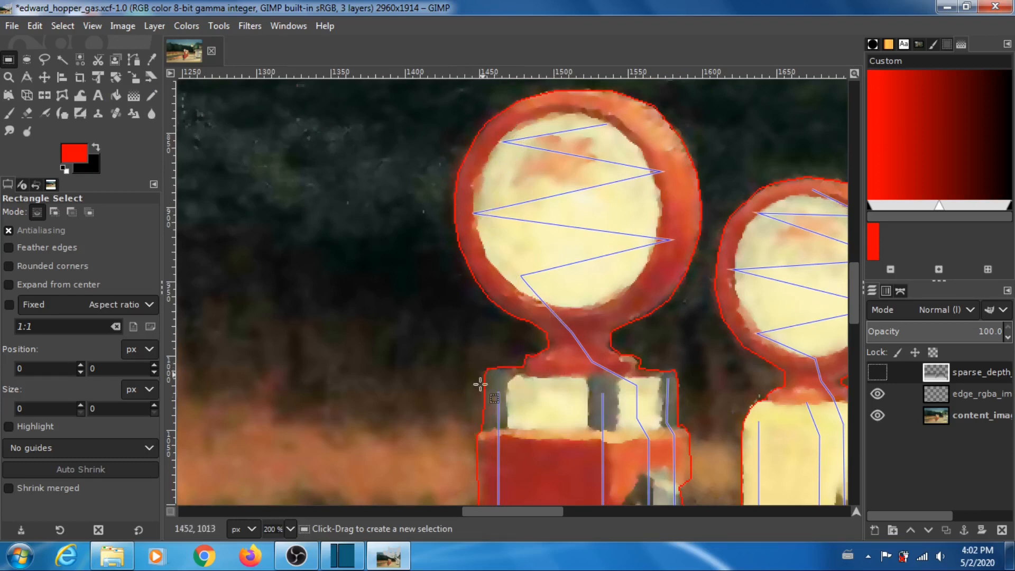
{"action": "scroll", "coordinate": [454, 281], "scroll_direction": "down", "scroll_amount": 5}
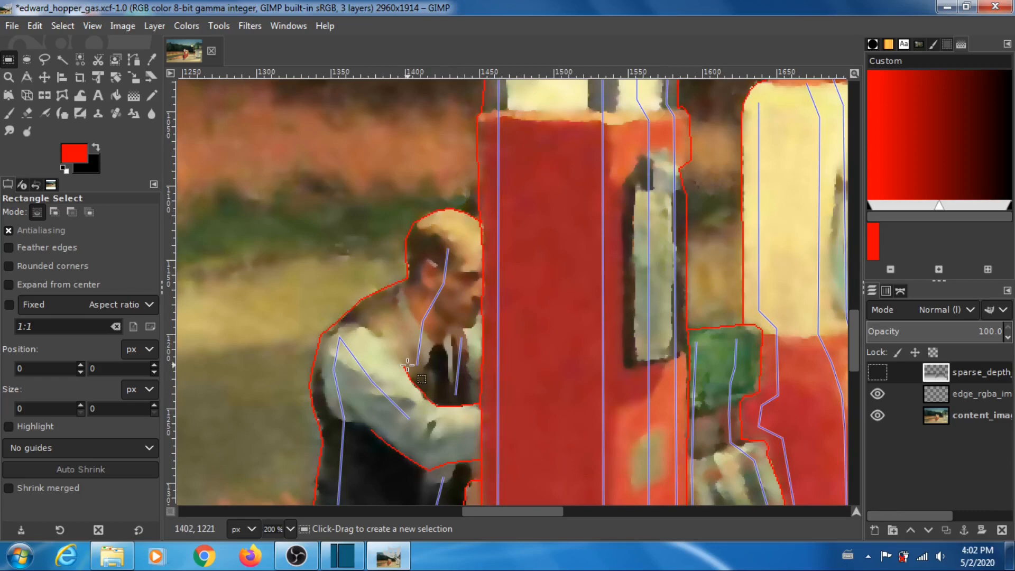
{"action": "scroll", "coordinate": [636, 304], "scroll_direction": "down", "scroll_amount": 5}
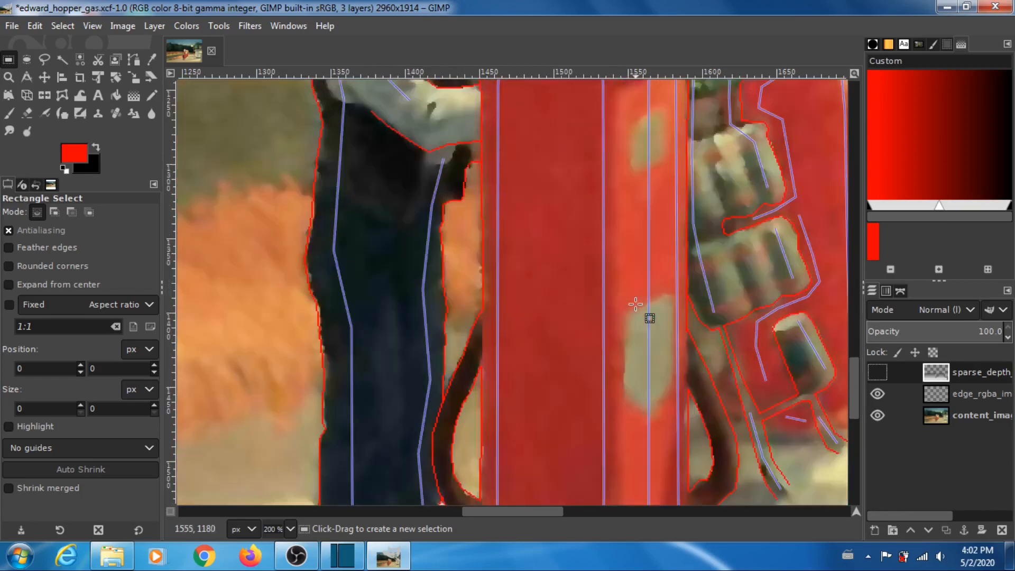
{"action": "scroll", "coordinate": [635, 303], "scroll_direction": "up", "scroll_amount": 10}
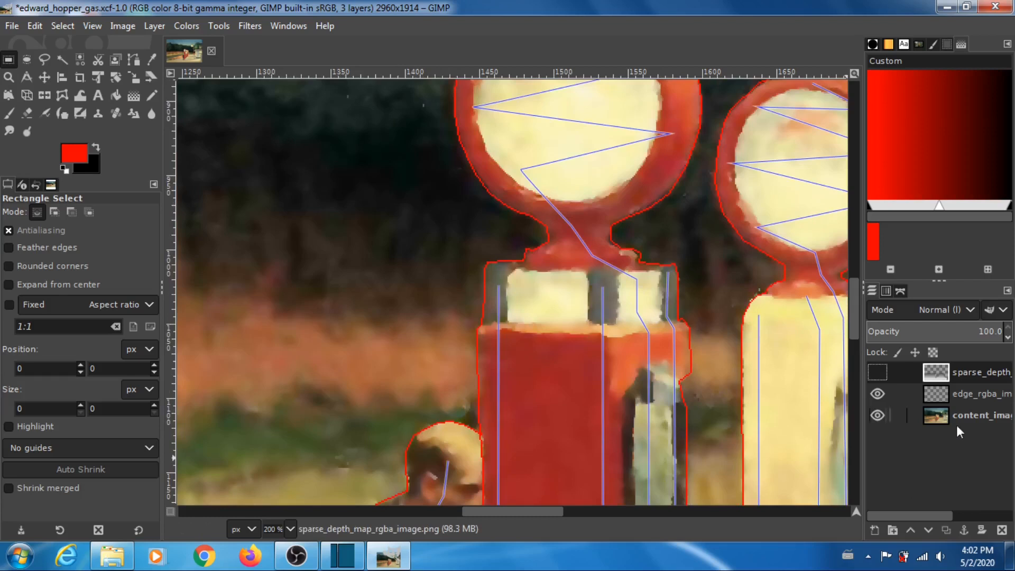
Select the edge_rgba_image.png layer and set up the Pencil tool with the 2. Hardness 100 brush at size 1
{"action": "left_click", "coordinate": [960, 391]}
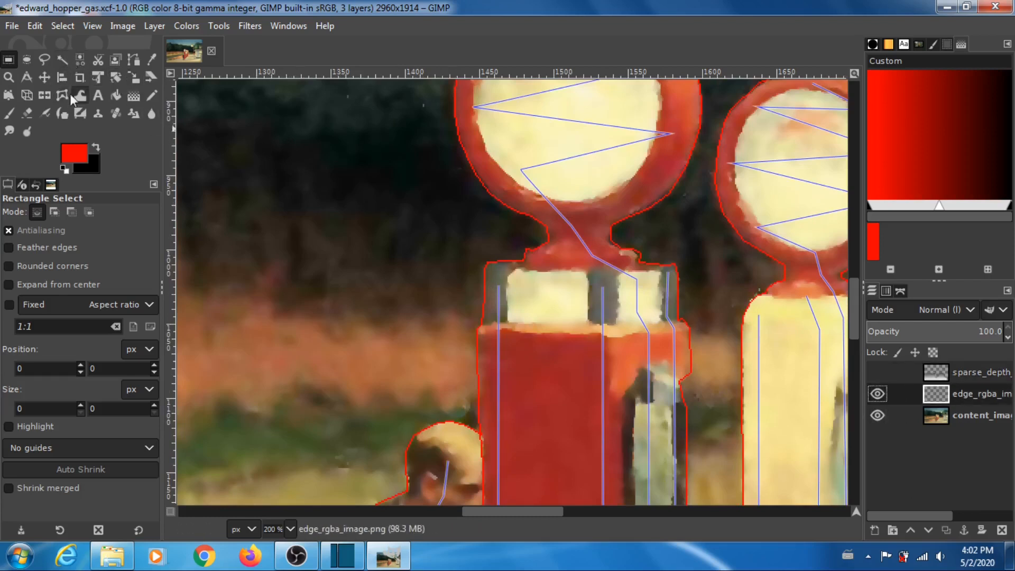
{"action": "left_click", "coordinate": [152, 95]}
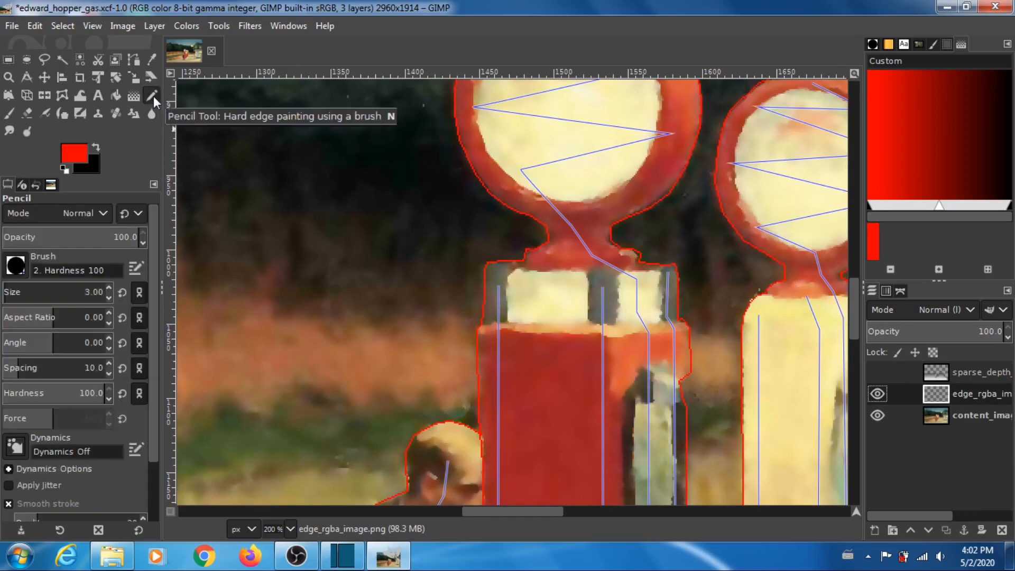
{"action": "left_click", "coordinate": [17, 263]}
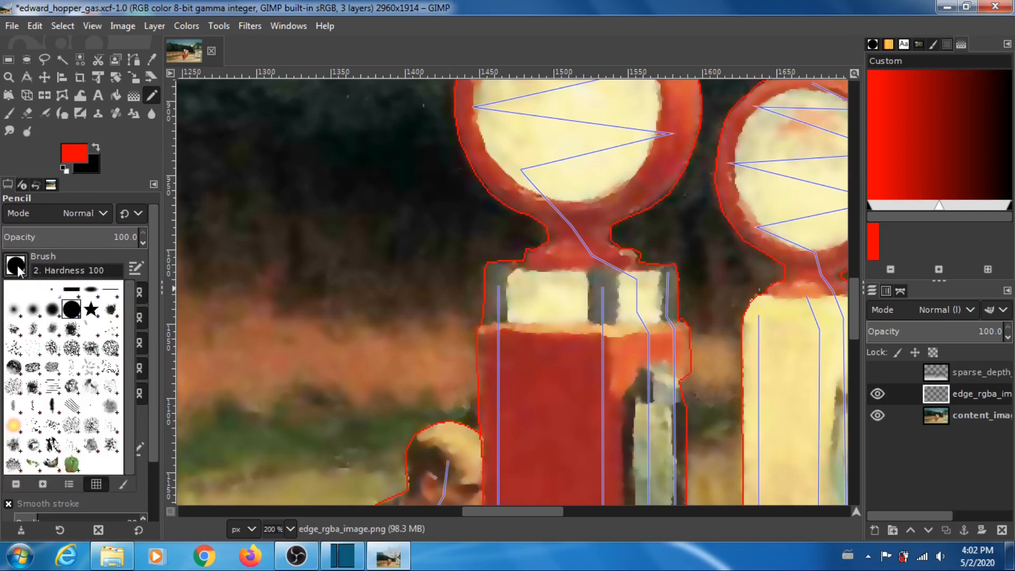
{"action": "left_click", "coordinate": [107, 253]}
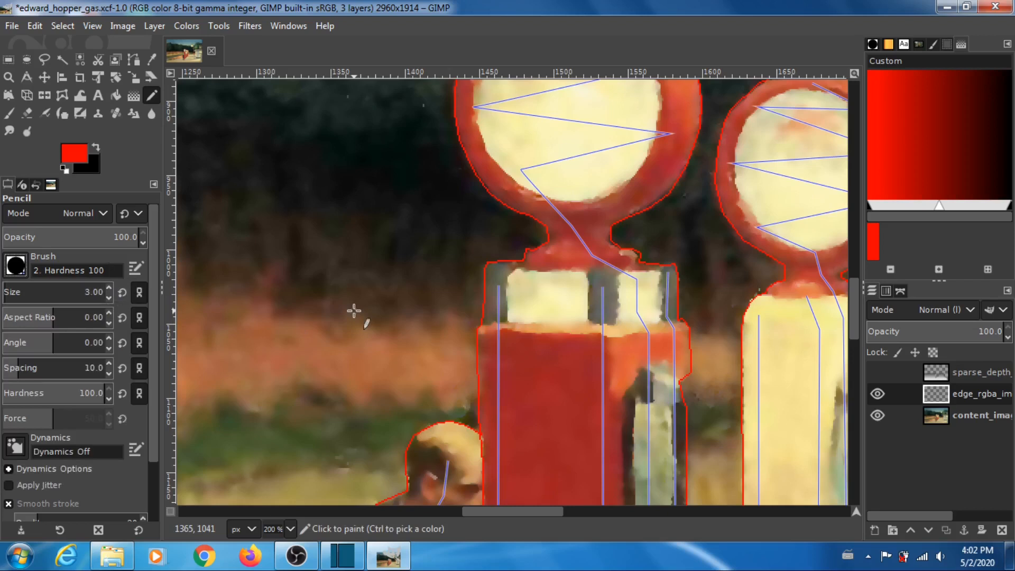
{"action": "key", "text": "bracketleft"}
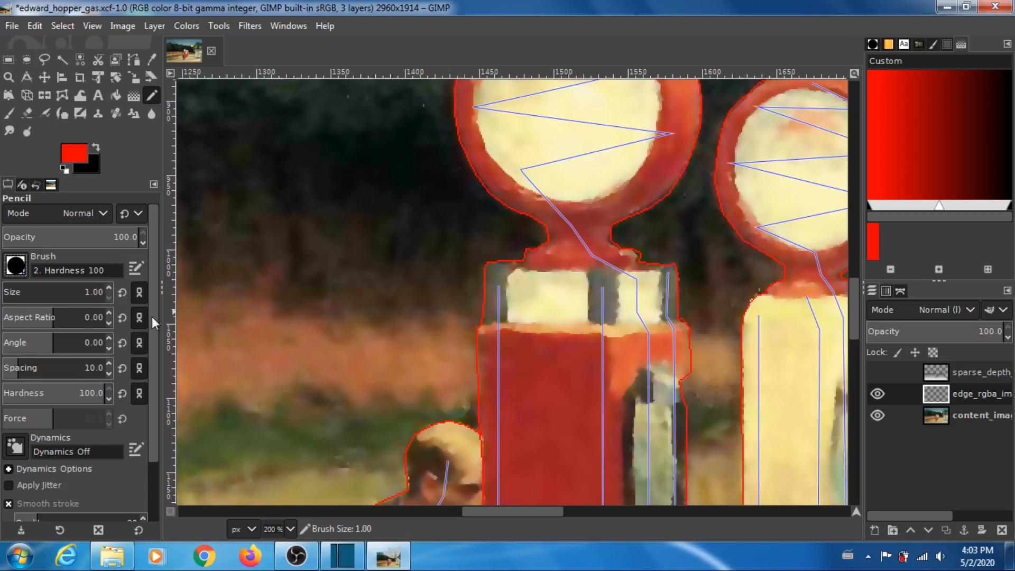
{"action": "mouse_move", "coordinate": [151, 316]}
{"action": "left_mouse_down"}
{"action": "mouse_move", "coordinate": [159, 391]}
{"action": "mouse_move", "coordinate": [151, 313]}
{"action": "left_mouse_up"}
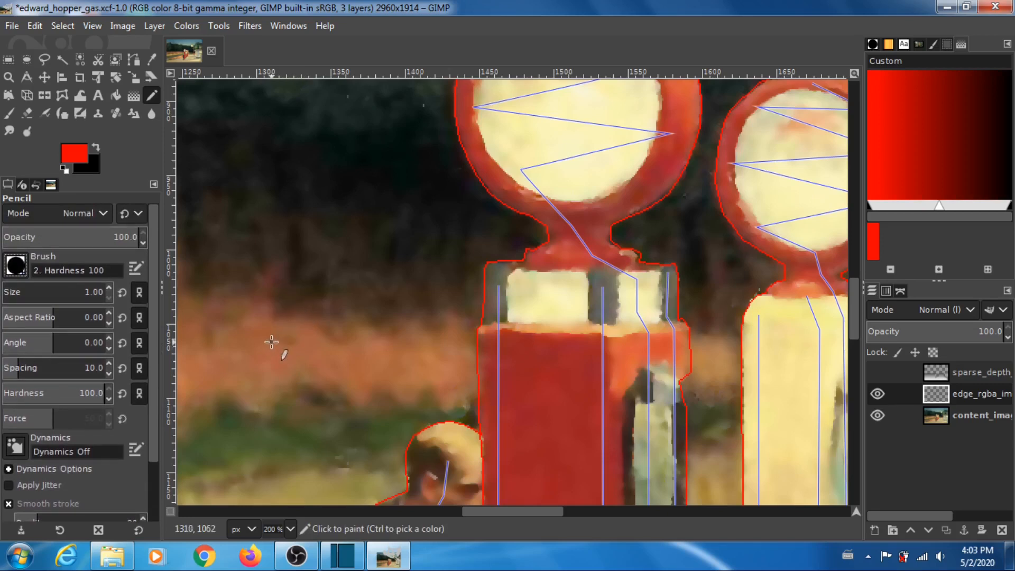
Draw a red arch of connected straight pencil lines over the background between the grass and trees, beside the front gas pump
{"action": "left_click", "coordinate": [247, 370]}
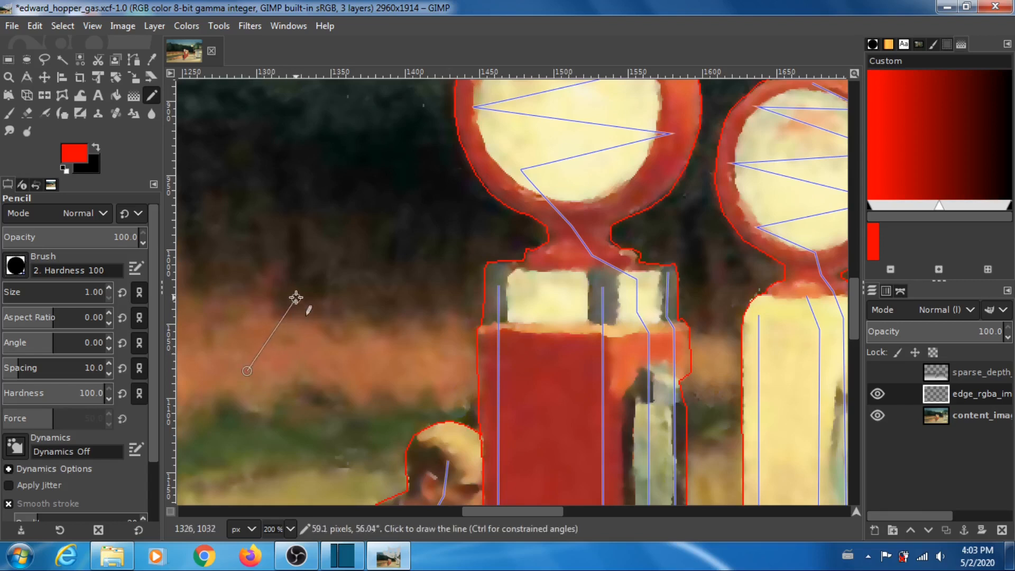
{"action": "left_click", "coordinate": [267, 304], "text": "shift"}
{"action": "left_click", "coordinate": [318, 279], "text": "shift"}
{"action": "left_click", "coordinate": [355, 285], "text": "shift"}
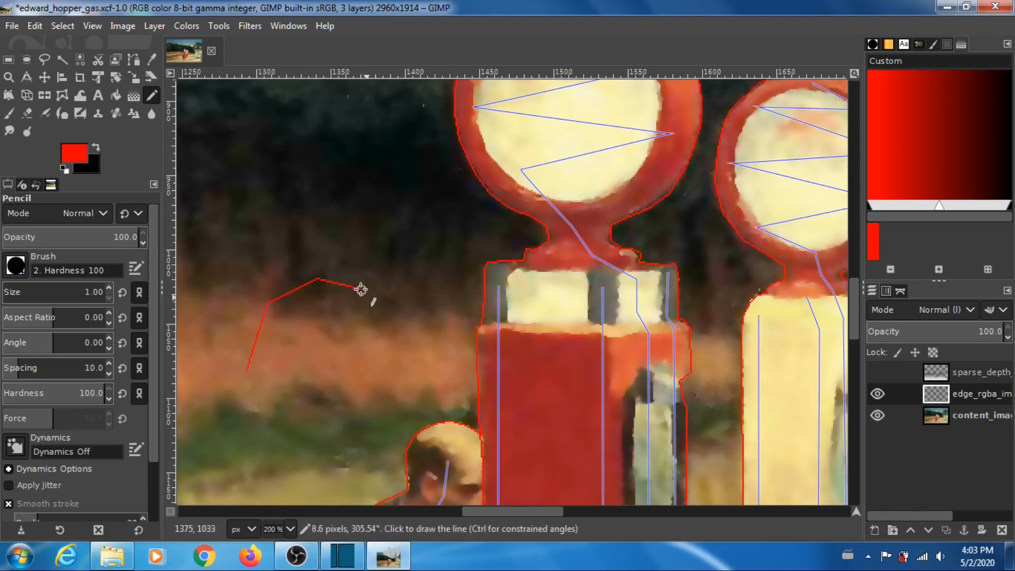
{"action": "left_click", "coordinate": [361, 289], "text": "shift"}
{"action": "left_click", "coordinate": [381, 332], "text": "shift"}
{"action": "left_click", "coordinate": [378, 373], "text": "shift"}
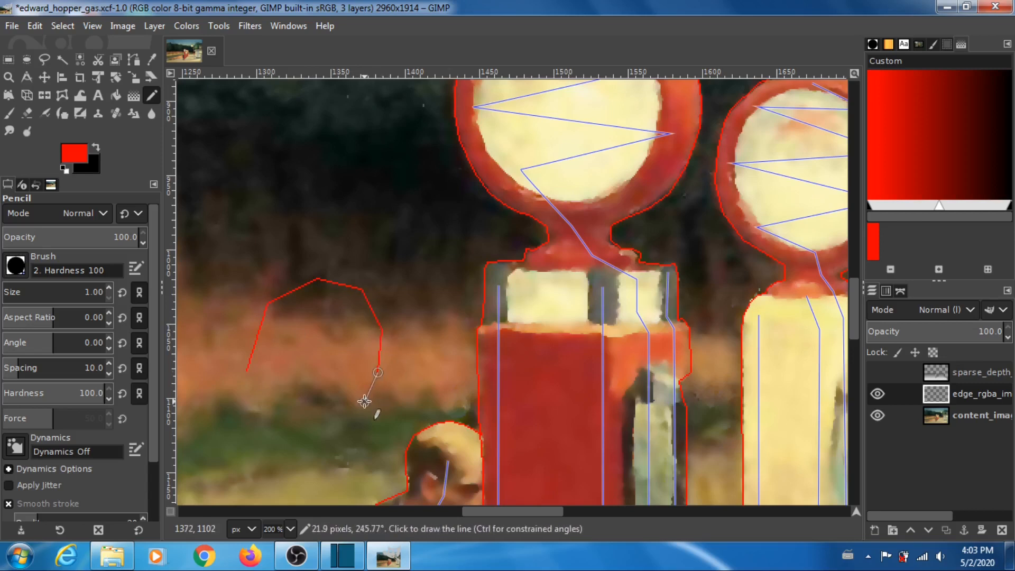
{"action": "left_click", "coordinate": [365, 401], "text": "shift"}
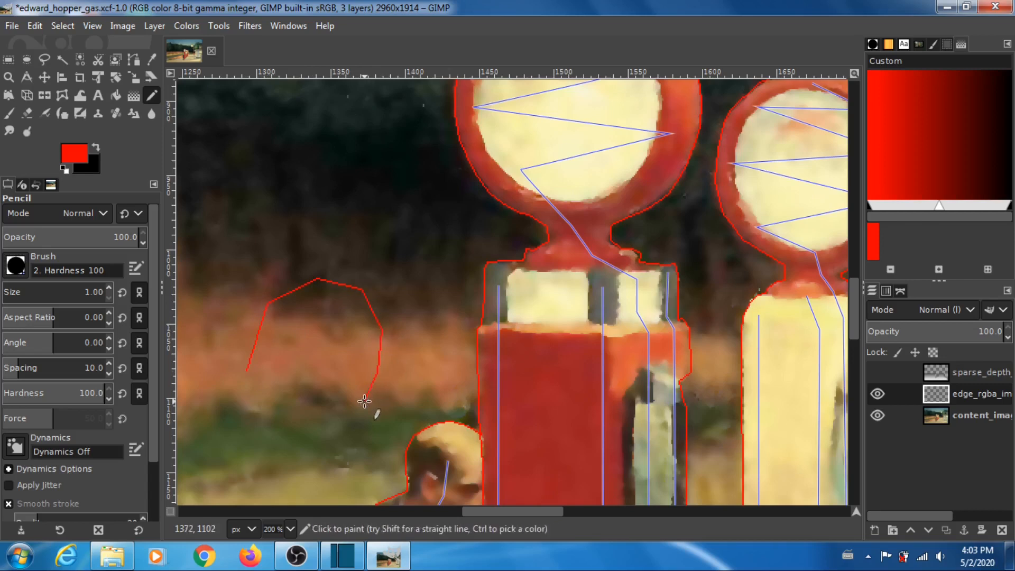
Undo the connected pencil lines of the red arch
{"action": "key", "text": "ctrl"}
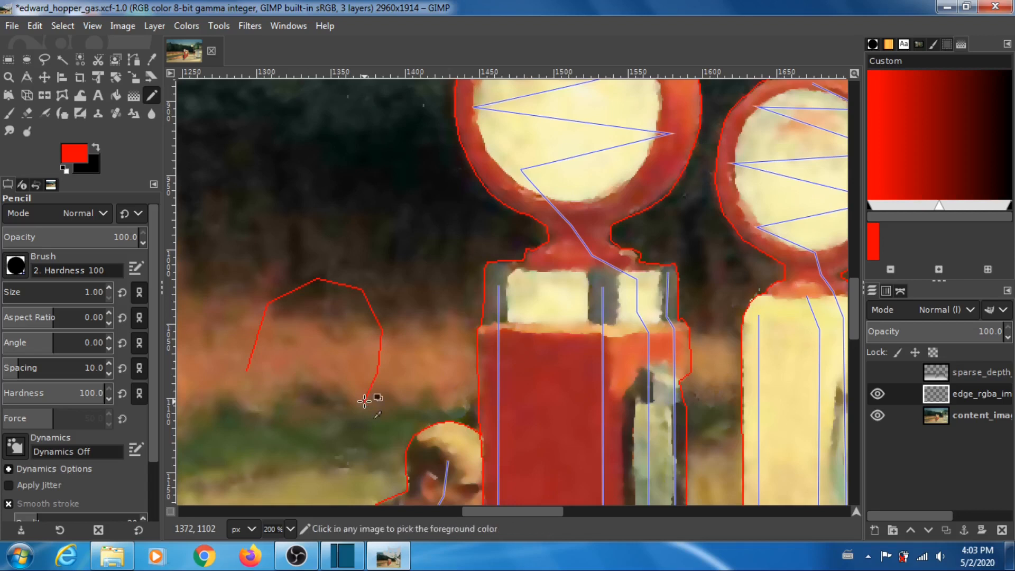
{"action": "key", "text": "ctrl+z"}
{"action": "key", "text": "ctrl+z"}
{"action": "key", "text": "ctrl+z"}
{"action": "key", "text": "ctrl+z"}
{"action": "key", "text": "ctrl+z"}
{"action": "key", "text": "ctrl+z"}
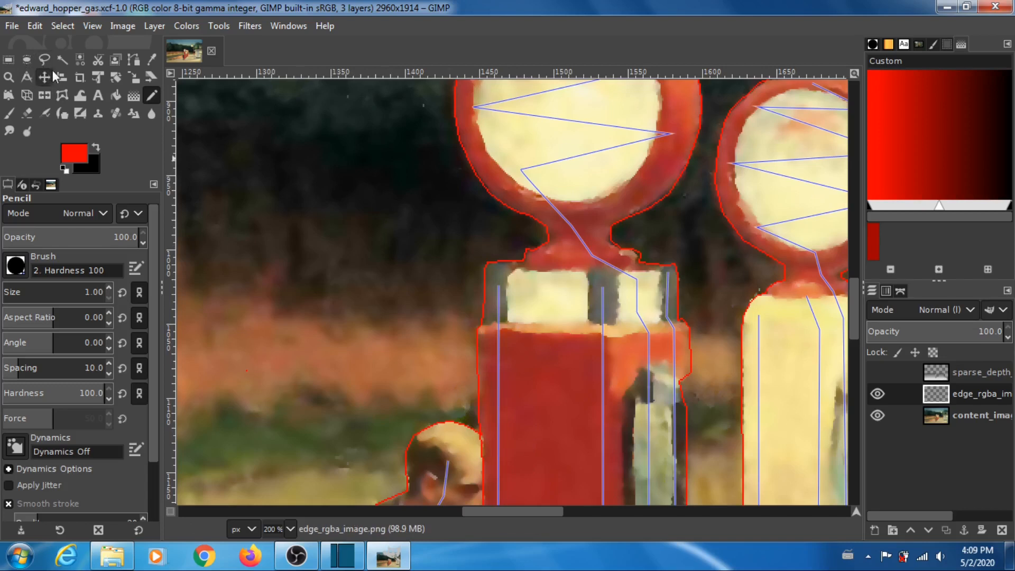
Switch to Rectangle Select and examine the edges where the man's head meets the gas pump at 800% zoom
{"action": "left_click", "coordinate": [13, 59]}
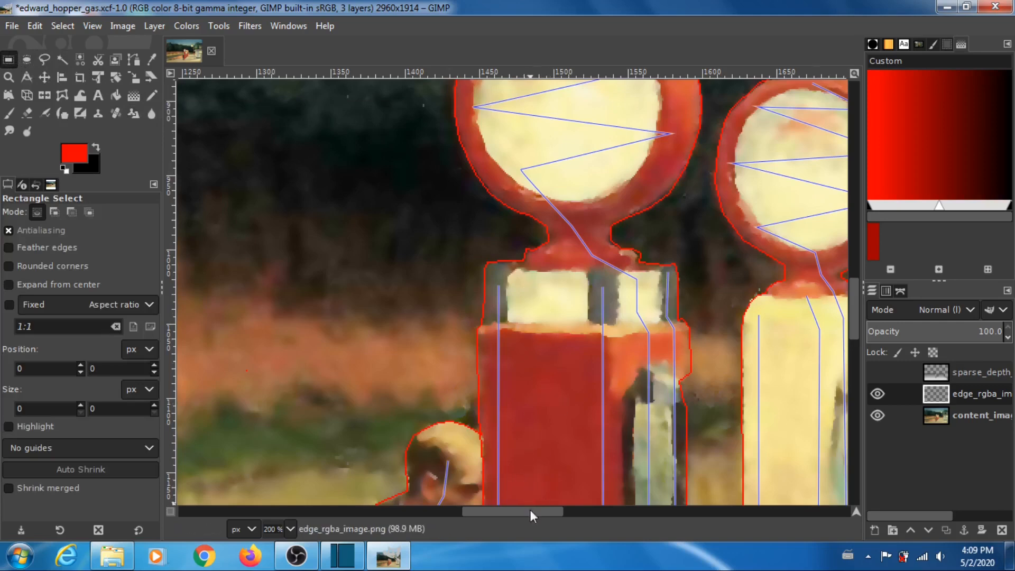
{"action": "mouse_move", "coordinate": [530, 509]}
{"action": "left_mouse_down"}
{"action": "mouse_move", "coordinate": [507, 515]}
{"action": "mouse_move", "coordinate": [526, 511]}
{"action": "left_mouse_up"}
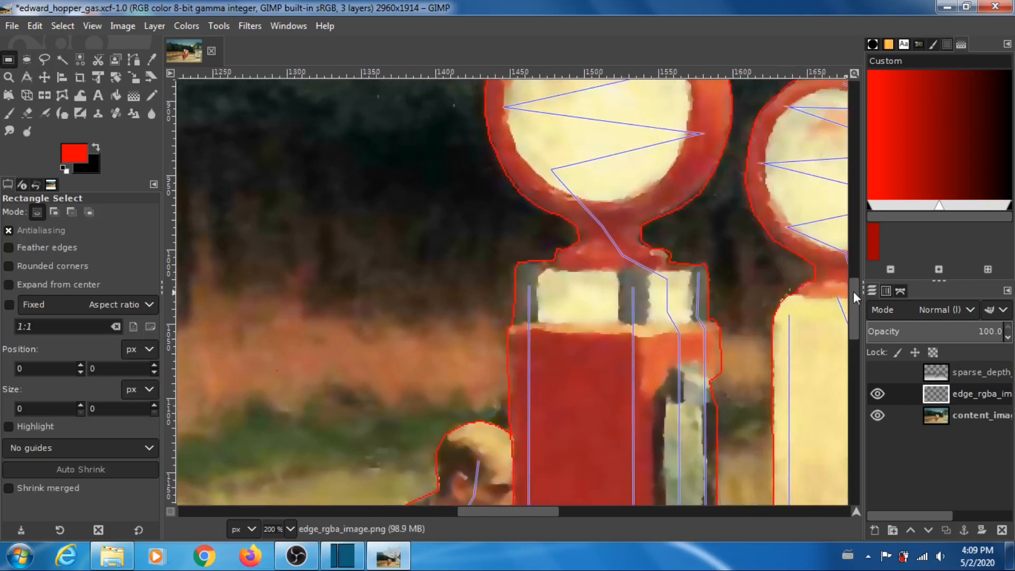
{"action": "left_click_drag", "start_coordinate": [853, 291], "coordinate": [856, 319]}
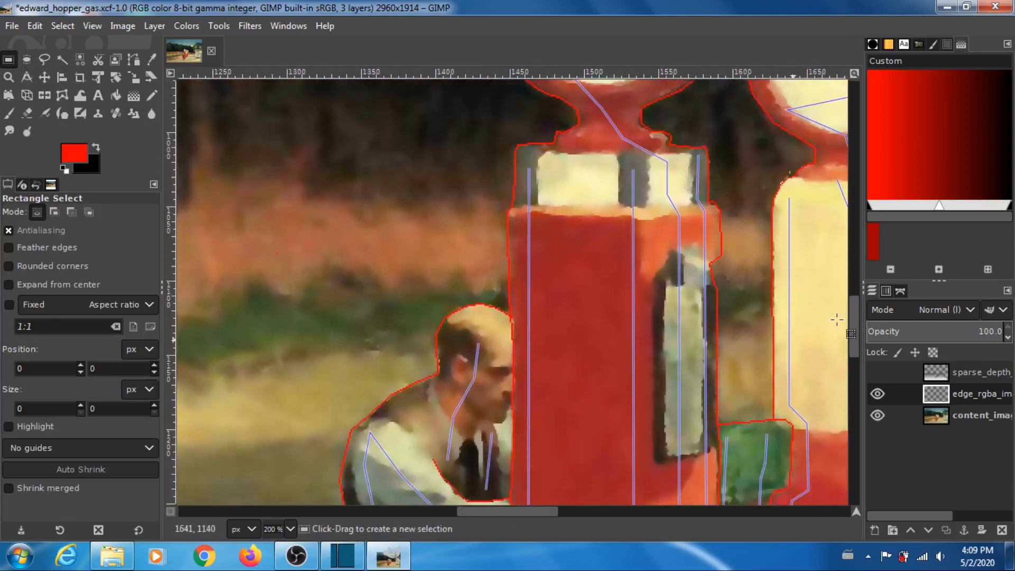
{"action": "left_click", "coordinate": [93, 27]}
{"action": "mouse_move", "coordinate": [271, 77]}
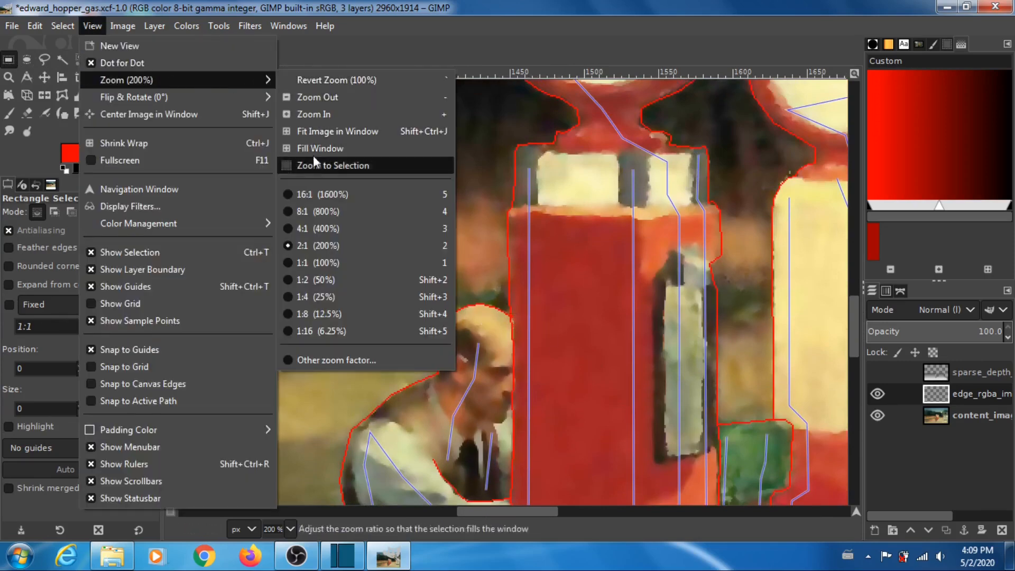
{"action": "left_click", "coordinate": [323, 214]}
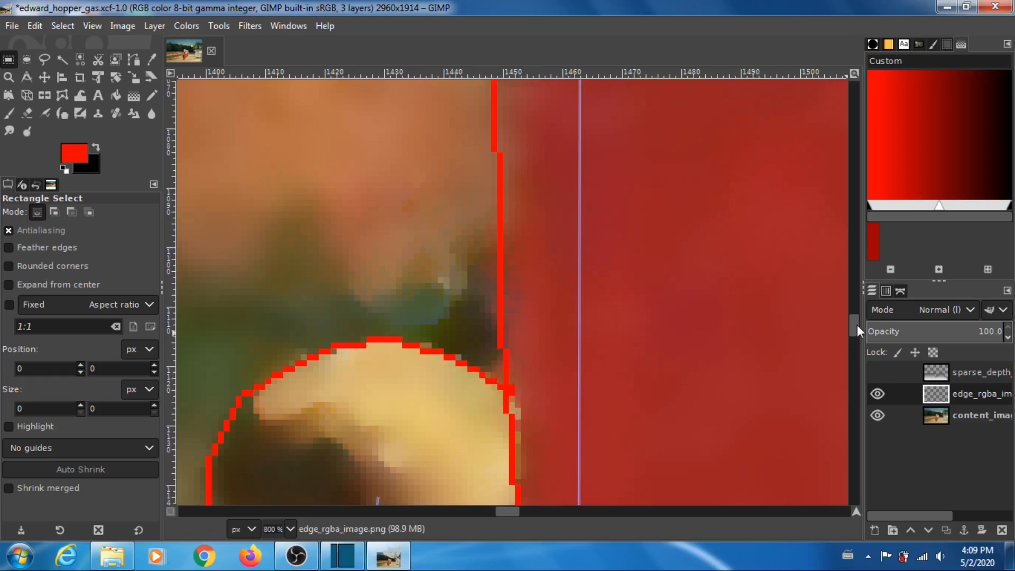
Examine the orange grass strip along the road for edge lines, first at 800% and finally at 100% zoom
{"action": "left_click_drag", "start_coordinate": [857, 324], "coordinate": [854, 418]}
{"action": "left_click_drag", "start_coordinate": [515, 512], "coordinate": [391, 517]}
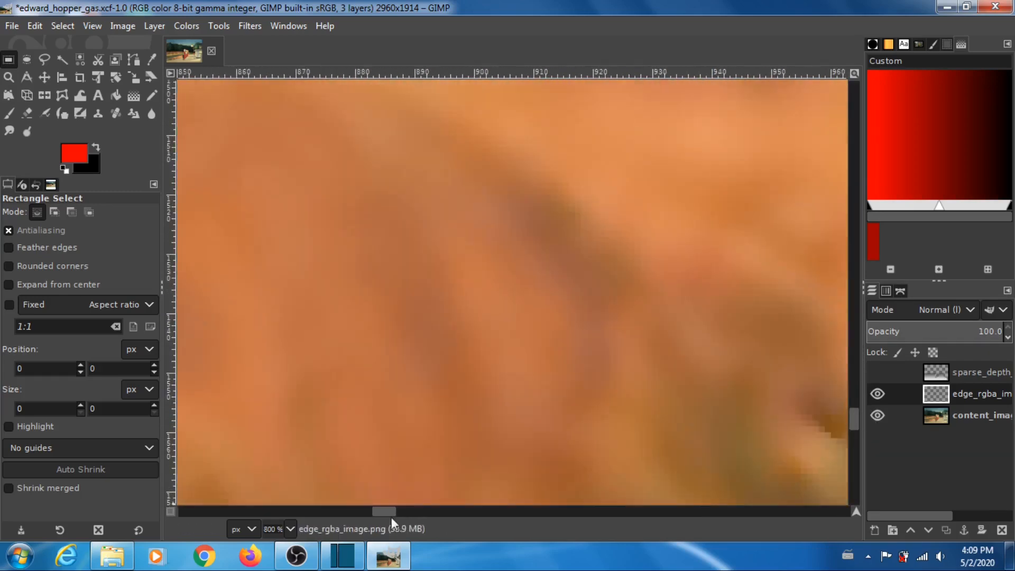
{"action": "left_click", "coordinate": [93, 25]}
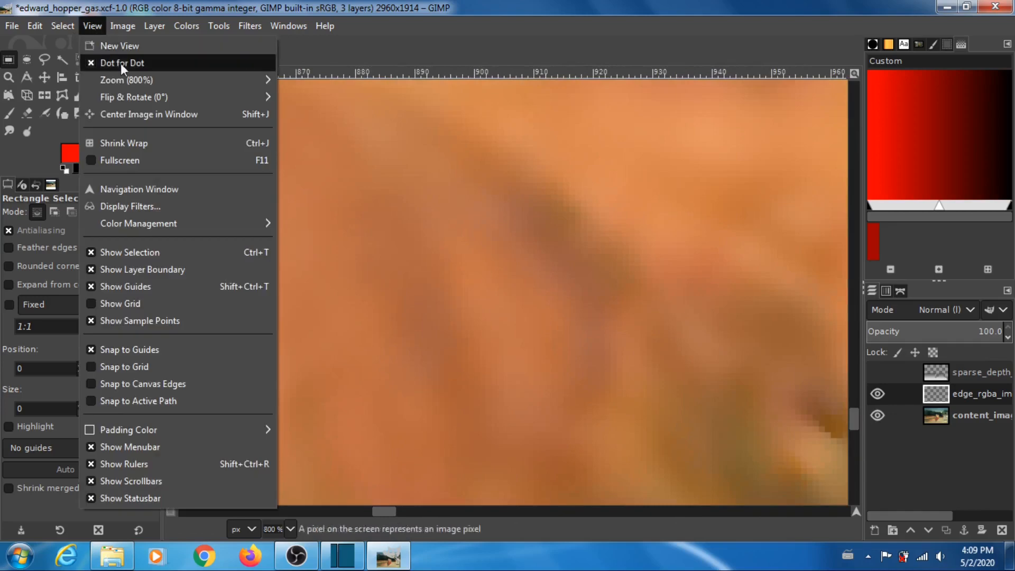
{"action": "mouse_move", "coordinate": [127, 79]}
{"action": "left_click", "coordinate": [325, 262]}
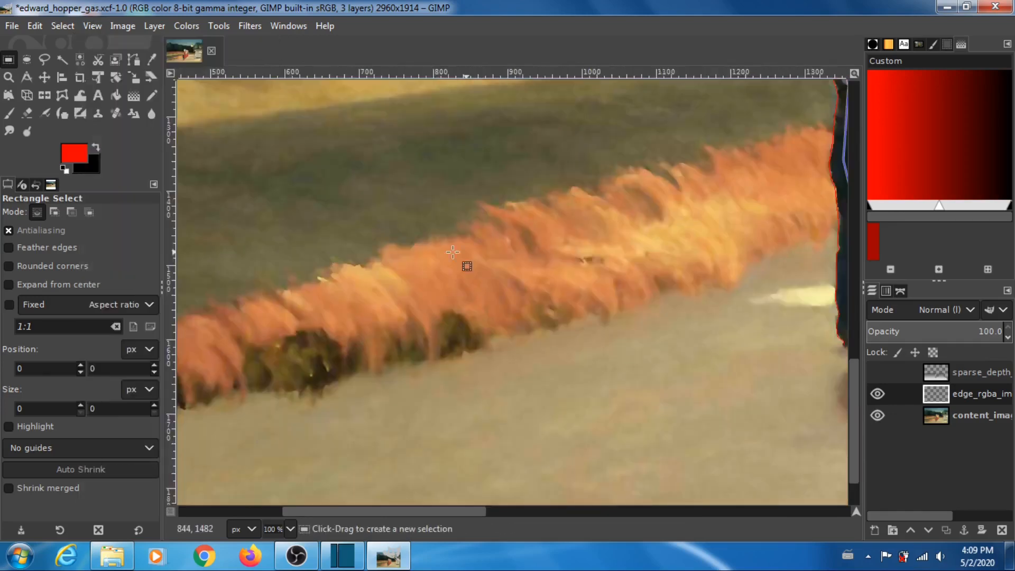
Examine the red edge line along the shutter beside the building, down to the painting's bottom border, at 800% zoom
{"action": "left_click_drag", "start_coordinate": [456, 509], "coordinate": [845, 523]}
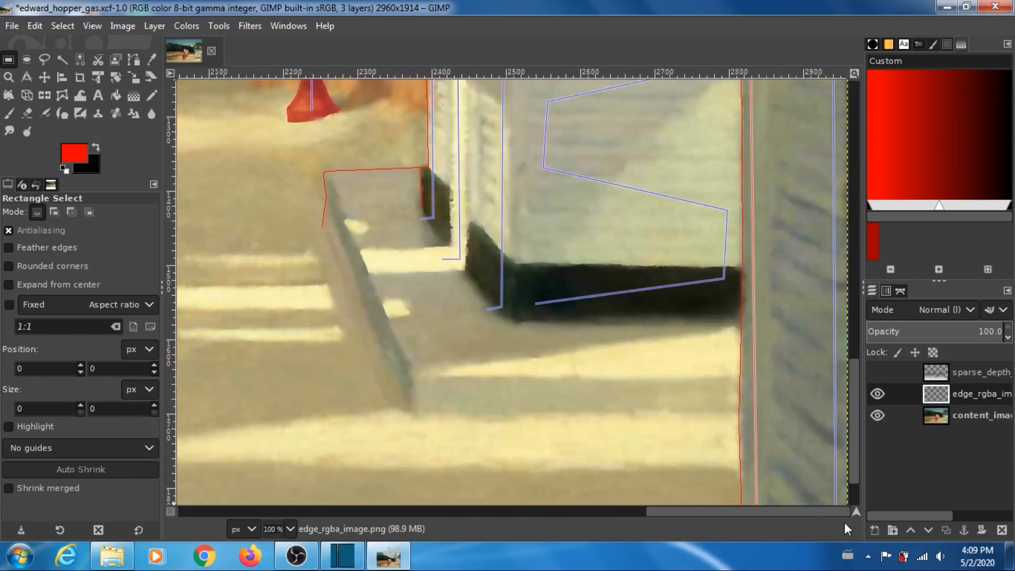
{"action": "left_click_drag", "start_coordinate": [851, 379], "coordinate": [858, 400]}
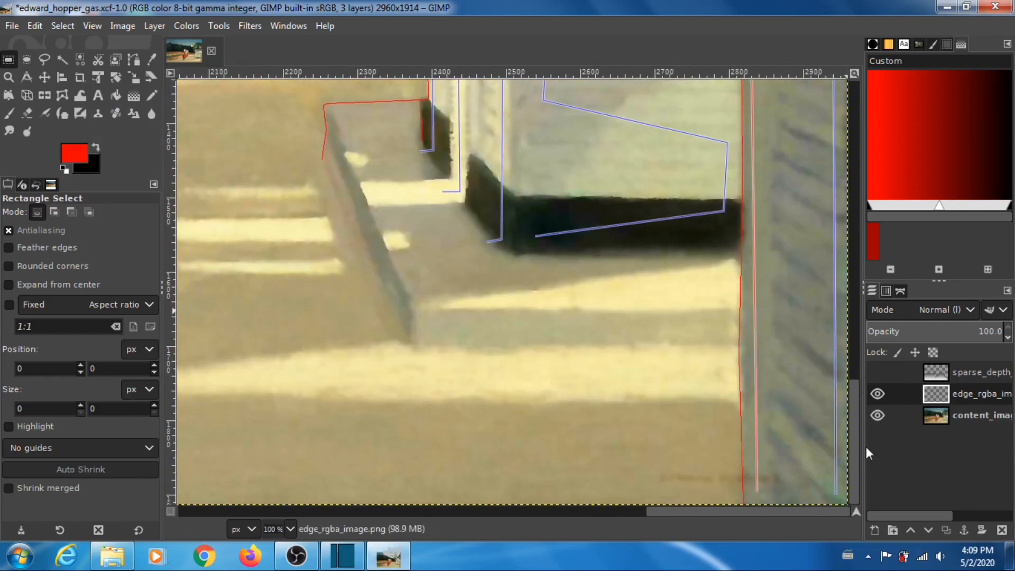
{"action": "left_click", "coordinate": [93, 24]}
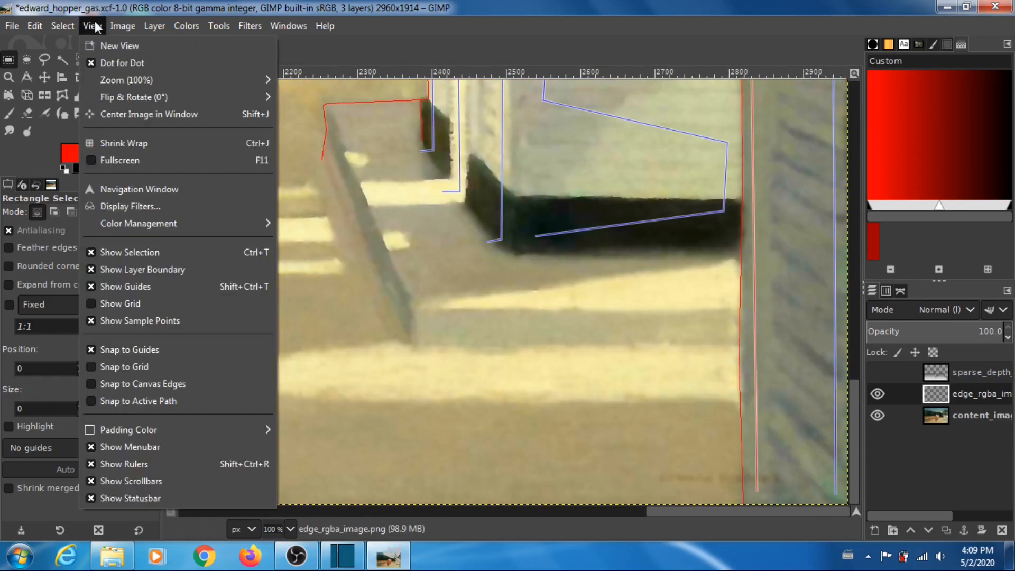
{"action": "mouse_move", "coordinate": [239, 86]}
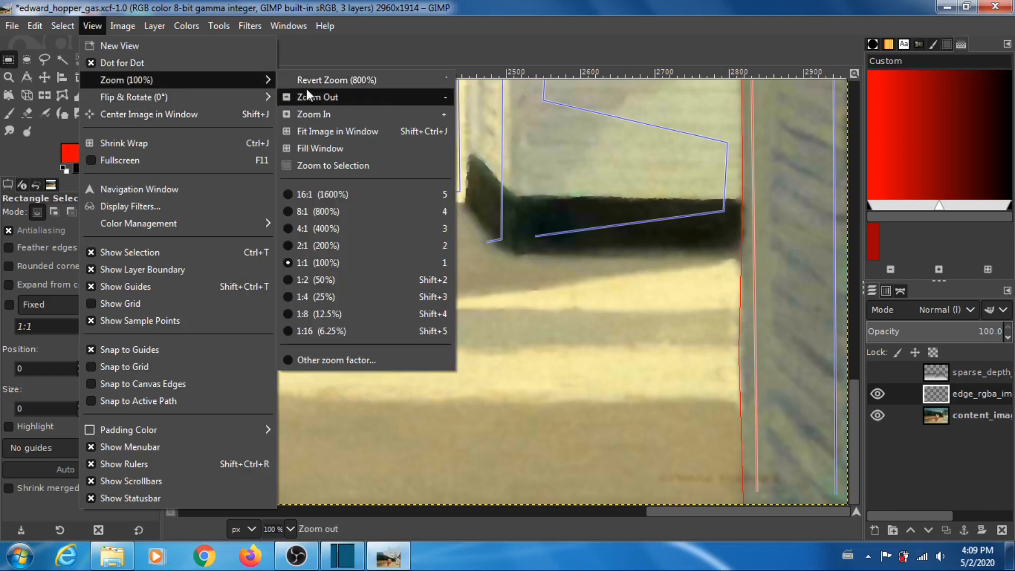
{"action": "left_click", "coordinate": [329, 211]}
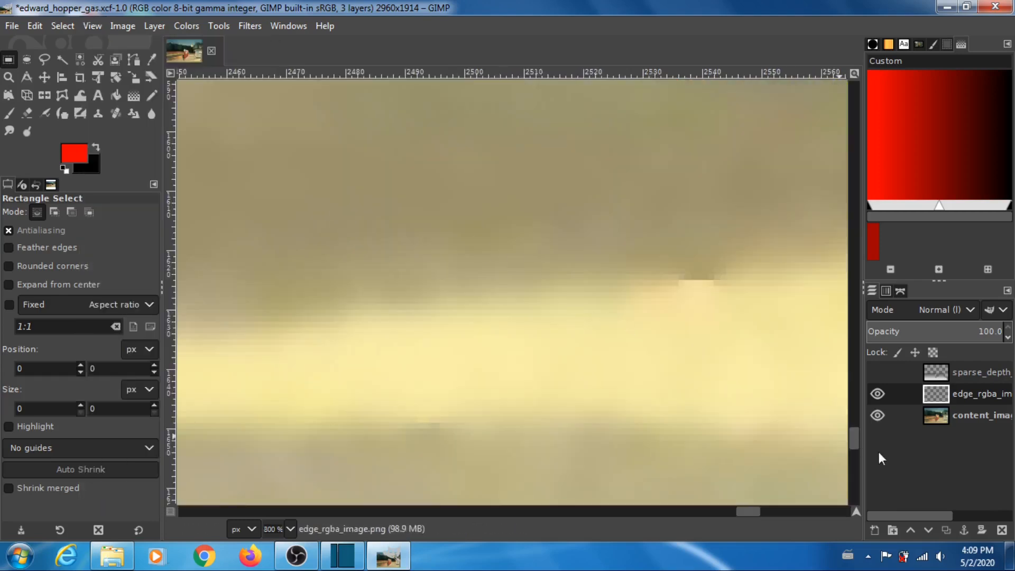
{"action": "left_click_drag", "start_coordinate": [858, 436], "coordinate": [860, 465]}
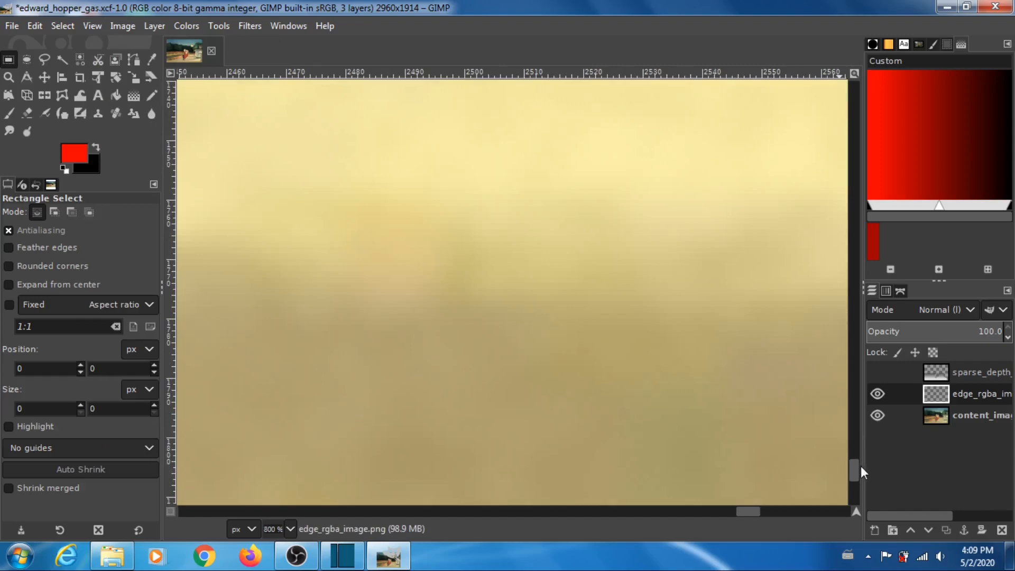
{"action": "left_click", "coordinate": [771, 512]}
{"action": "left_click_drag", "start_coordinate": [758, 510], "coordinate": [801, 511]}
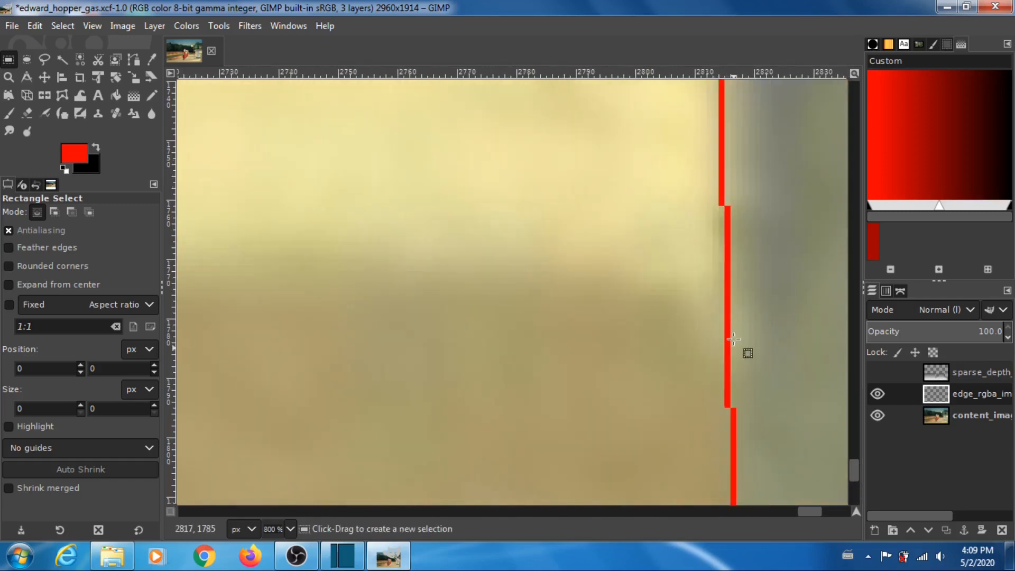
{"action": "left_click_drag", "start_coordinate": [858, 462], "coordinate": [867, 498]}
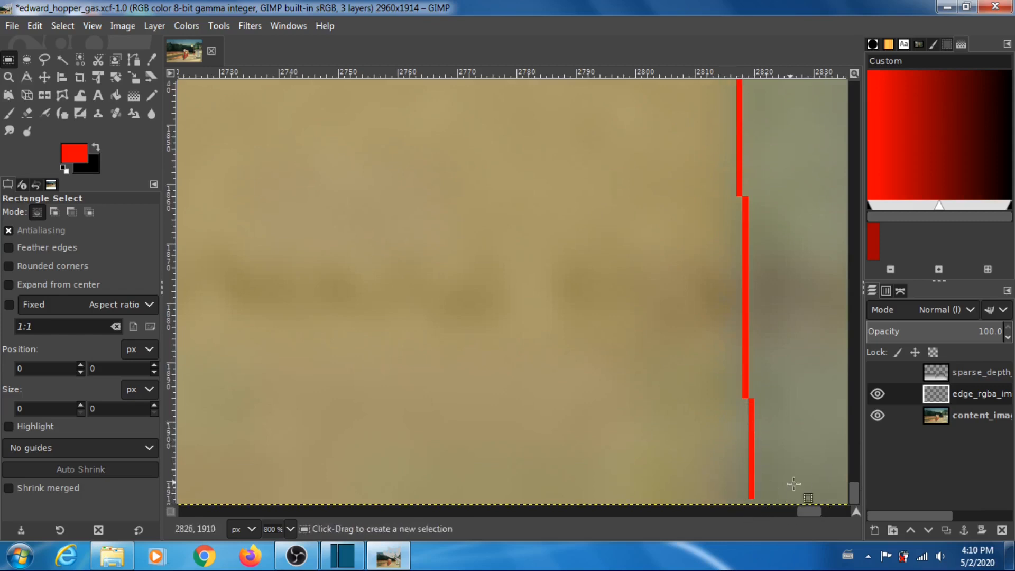
{"action": "left_click_drag", "start_coordinate": [854, 494], "coordinate": [856, 344]}
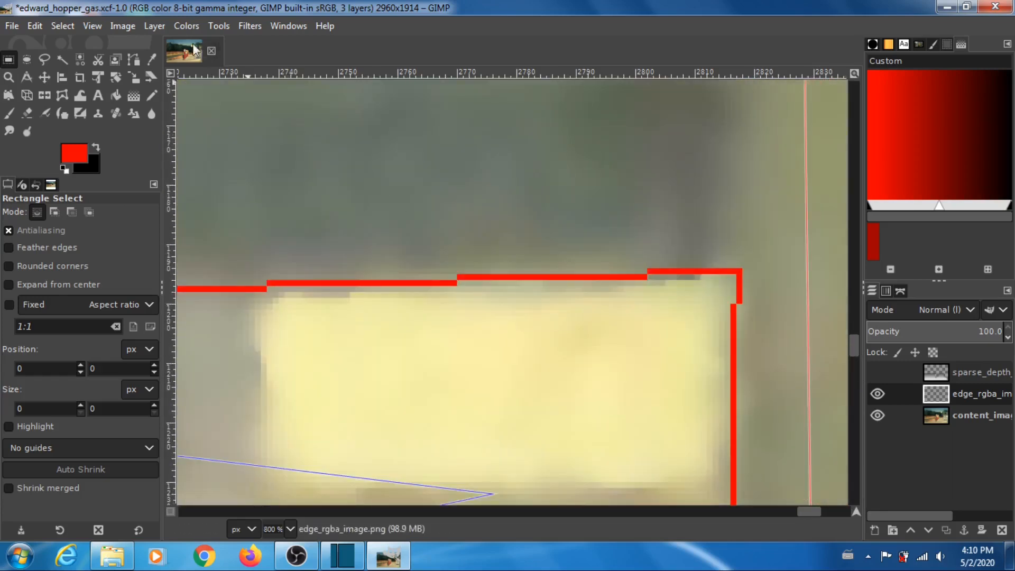
Examine the edge lines around the Mobilgas sign, its pole and its scrolled bracket, first at 50% and finally at 400% zoom
{"action": "left_click", "coordinate": [88, 22]}
{"action": "mouse_move", "coordinate": [163, 78]}
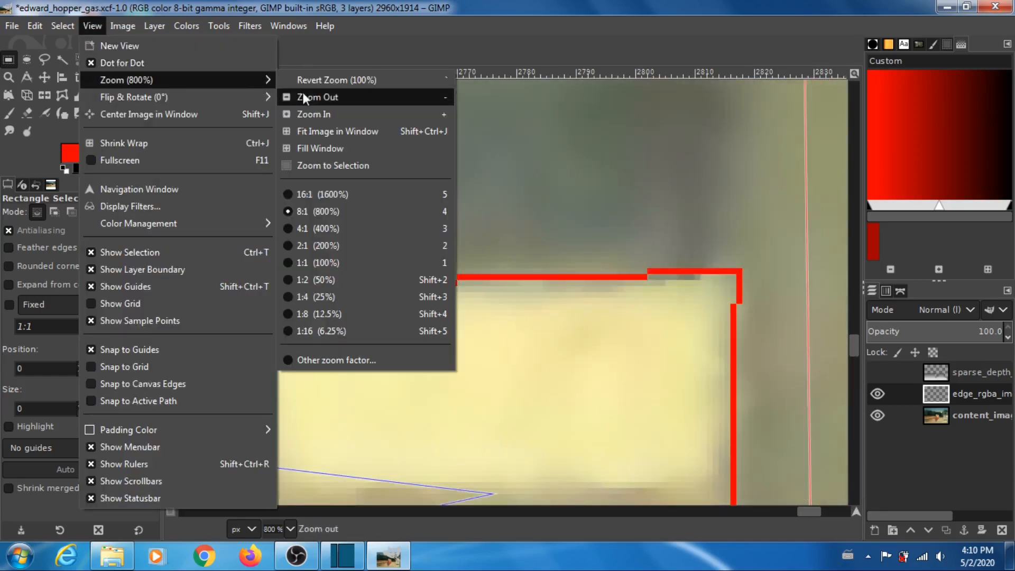
{"action": "left_click", "coordinate": [335, 278]}
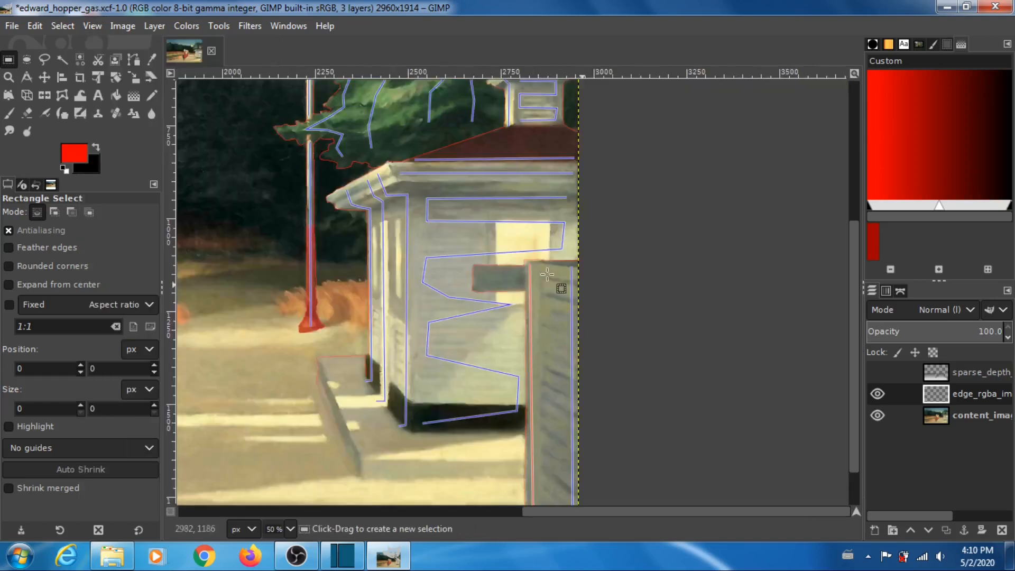
{"action": "left_click_drag", "start_coordinate": [857, 364], "coordinate": [840, 250]}
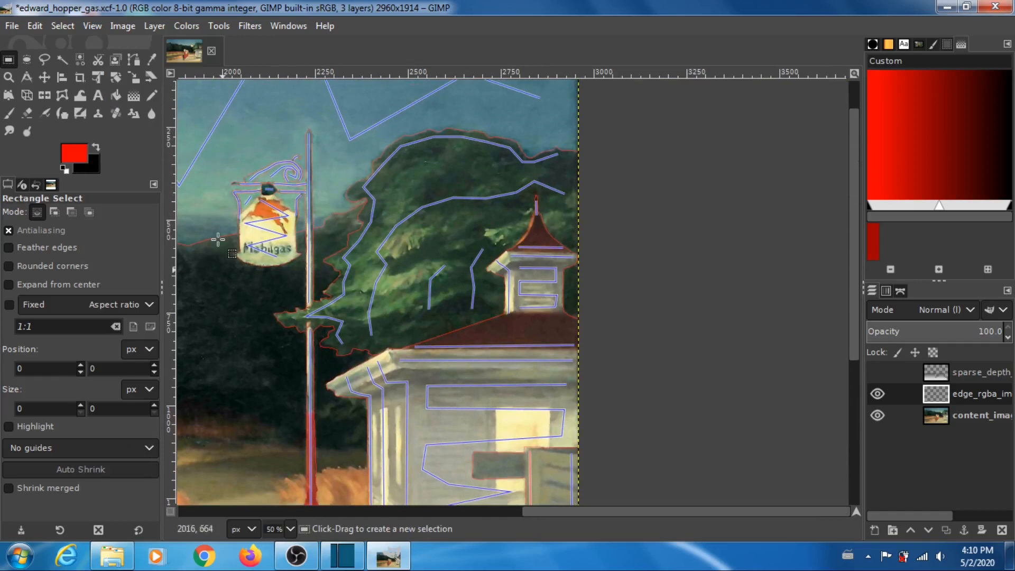
{"action": "left_click_drag", "start_coordinate": [555, 512], "coordinate": [492, 514]}
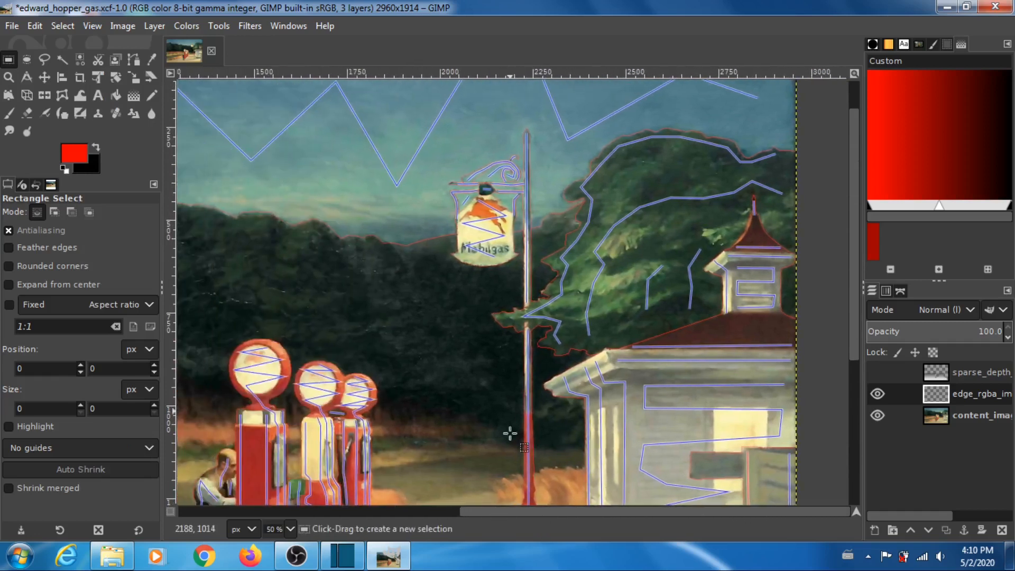
{"action": "scroll", "coordinate": [853, 286], "scroll_direction": "up", "scroll_amount": 2}
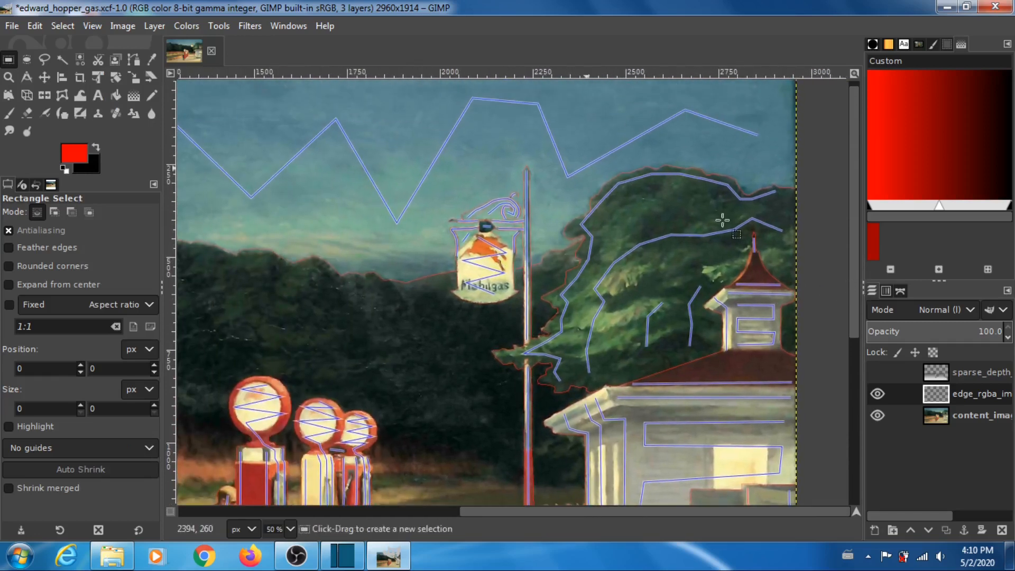
{"action": "left_click", "coordinate": [92, 25]}
{"action": "mouse_move", "coordinate": [116, 80]}
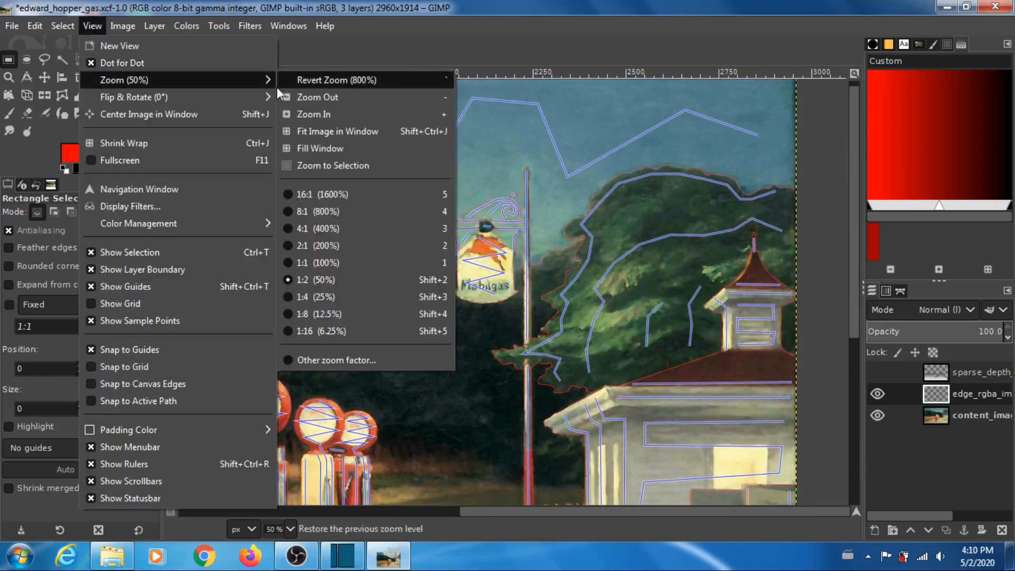
{"action": "left_click", "coordinate": [324, 226]}
{"action": "scroll", "coordinate": [485, 291], "scroll_direction": "up", "scroll_amount": 10}
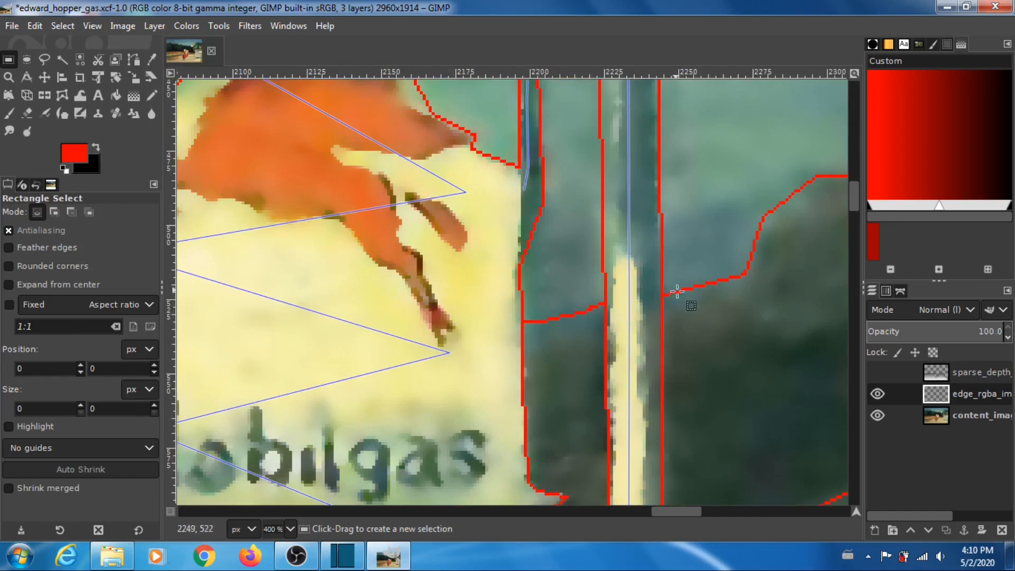
{"action": "scroll", "coordinate": [603, 254], "scroll_direction": "up", "scroll_amount": 5}
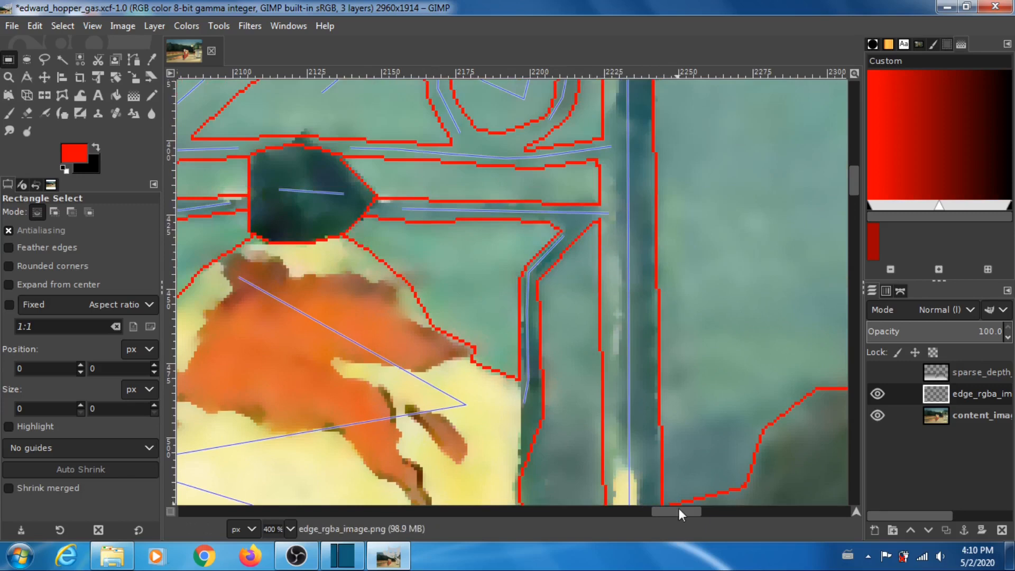
{"action": "left_click_drag", "start_coordinate": [679, 509], "coordinate": [656, 512]}
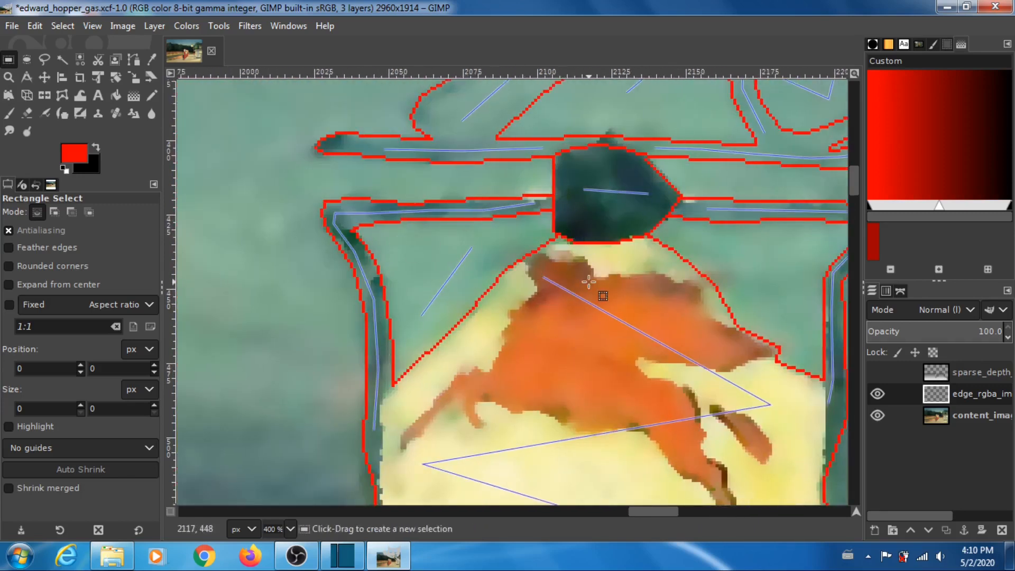
{"action": "scroll", "coordinate": [602, 293], "scroll_direction": "up", "scroll_amount": 5}
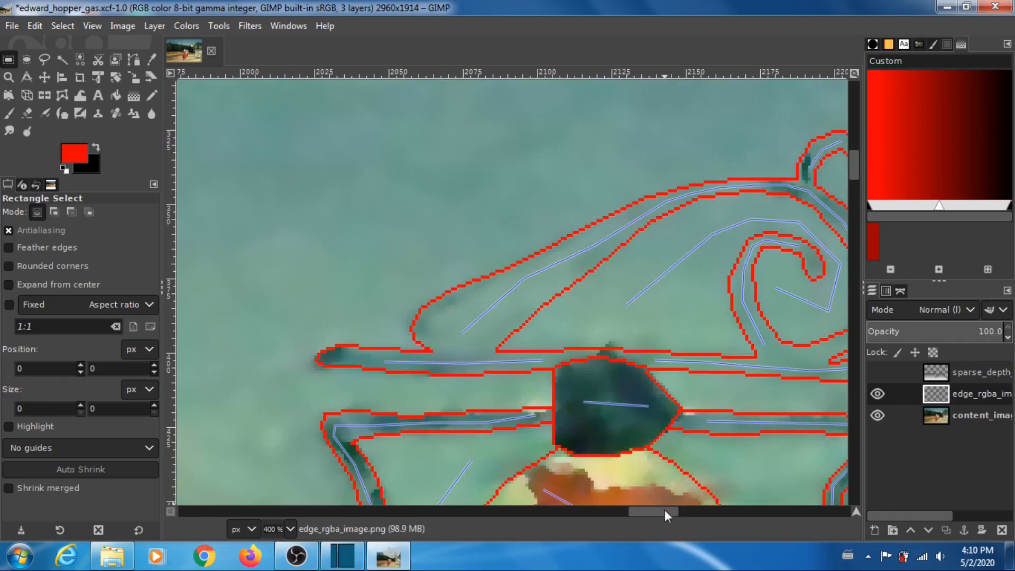
{"action": "left_click_drag", "start_coordinate": [664, 509], "coordinate": [685, 511]}
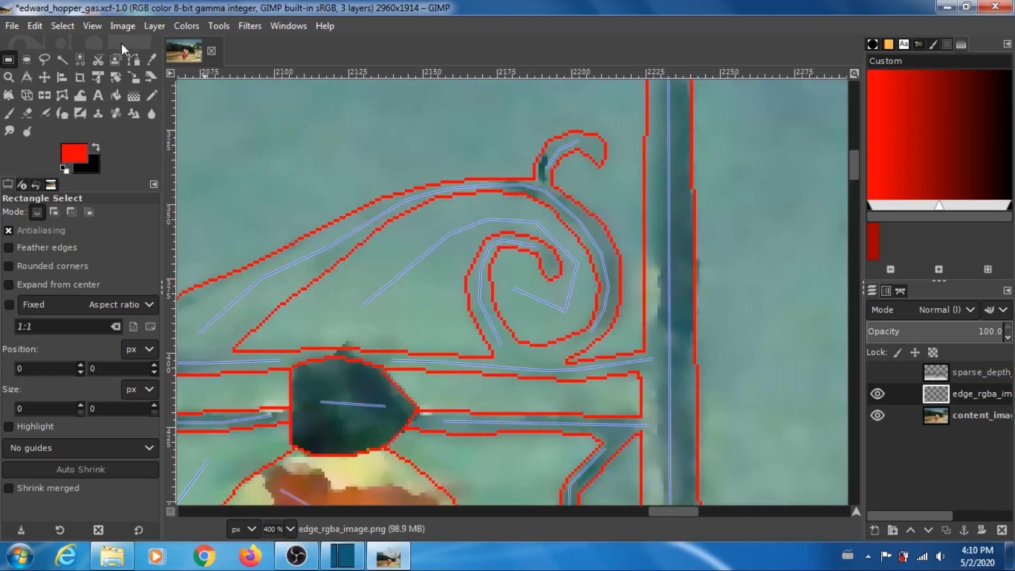
Display the whole painting at 25% zoom and make the sparse depth map layer visible
{"action": "left_click", "coordinate": [95, 29]}
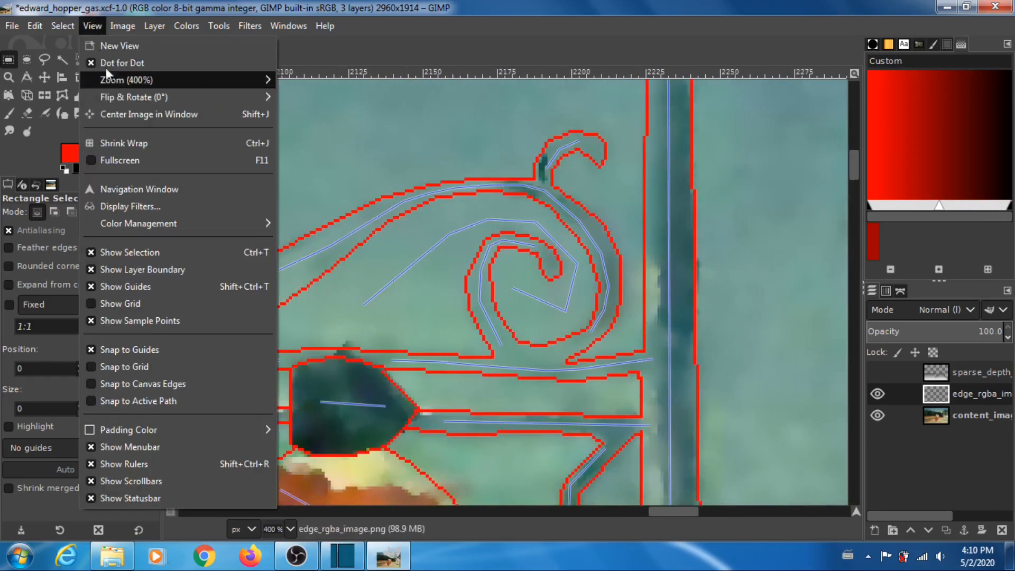
{"action": "mouse_move", "coordinate": [161, 78]}
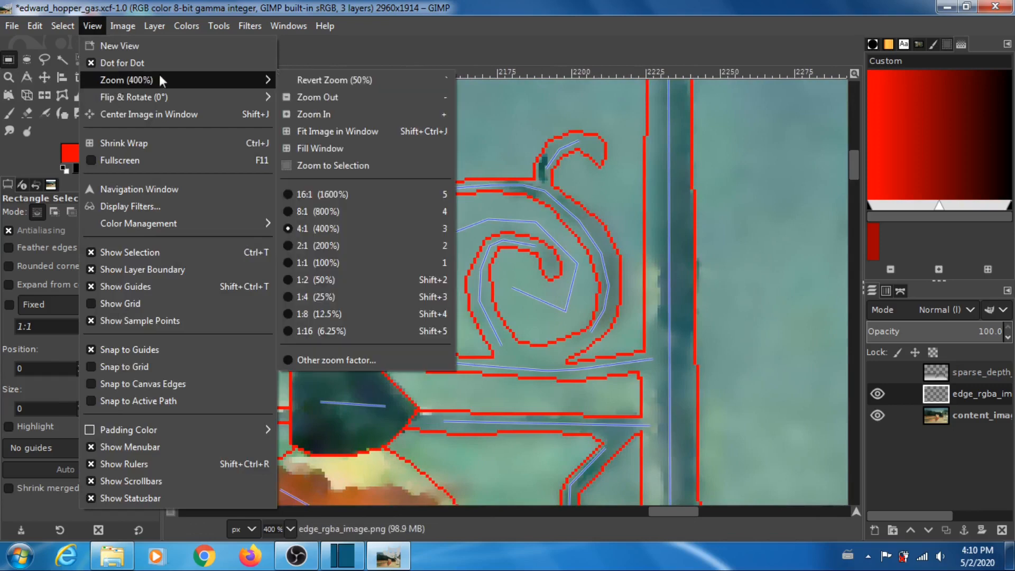
{"action": "left_click", "coordinate": [331, 278]}
{"action": "scroll", "coordinate": [550, 312], "scroll_direction": "down", "scroll_amount": 5}
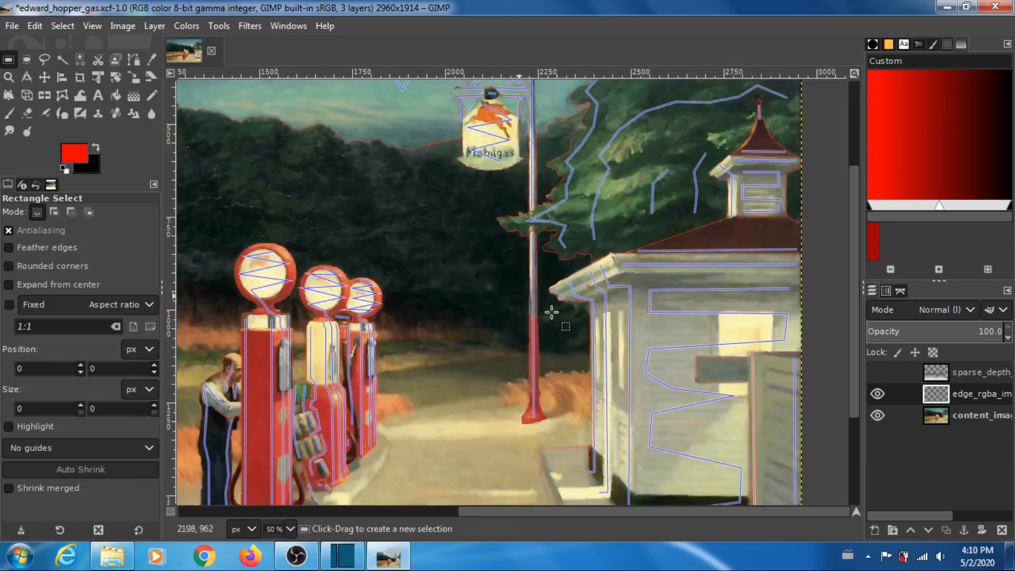
{"action": "left_click", "coordinate": [88, 25]}
{"action": "mouse_move", "coordinate": [113, 81]}
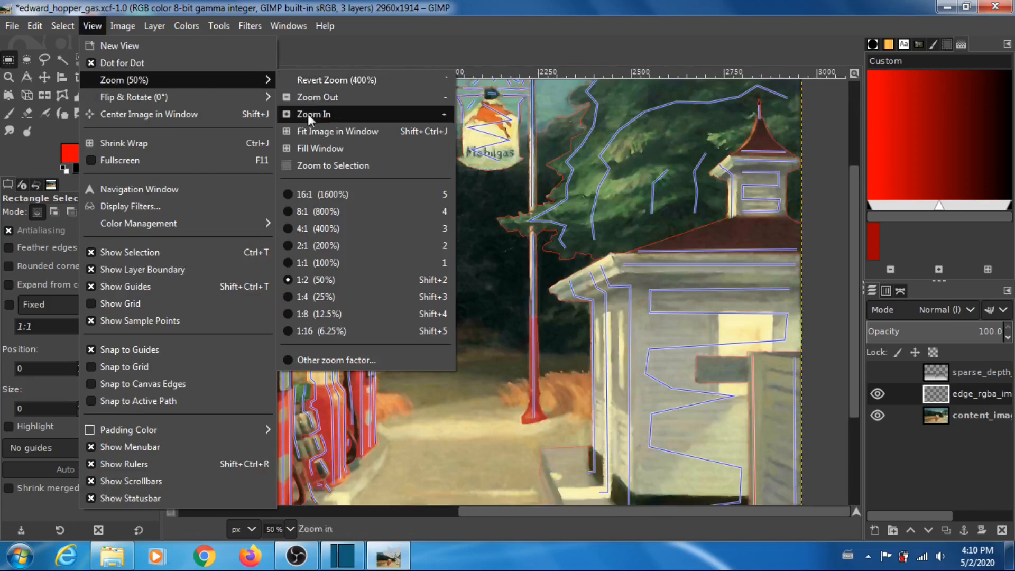
{"action": "left_click", "coordinate": [329, 296]}
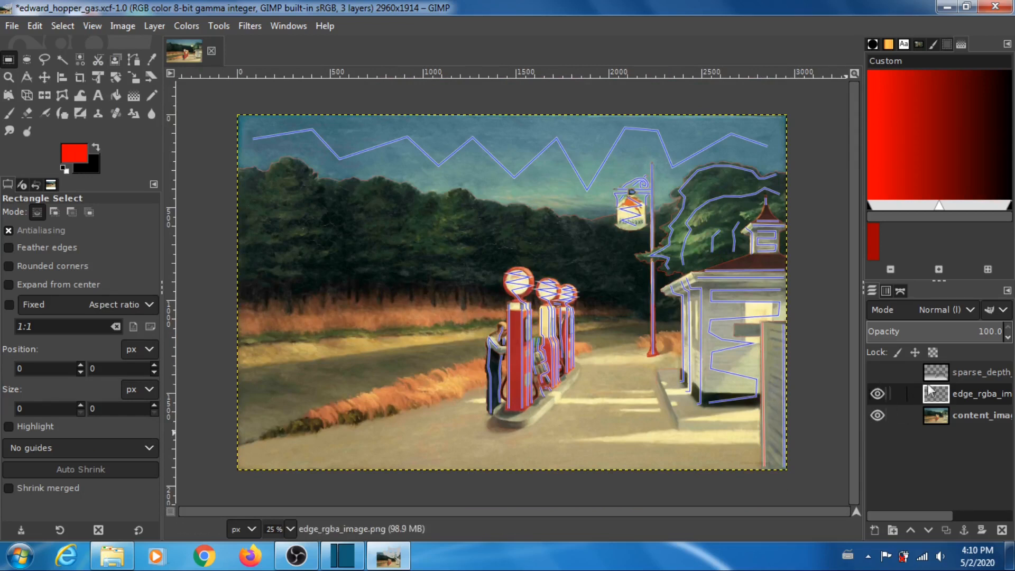
{"action": "mouse_move", "coordinate": [923, 516]}
{"action": "left_mouse_down"}
{"action": "mouse_move", "coordinate": [994, 523]}
{"action": "mouse_move", "coordinate": [916, 521]}
{"action": "left_mouse_up"}
{"action": "left_click", "coordinate": [877, 371]}
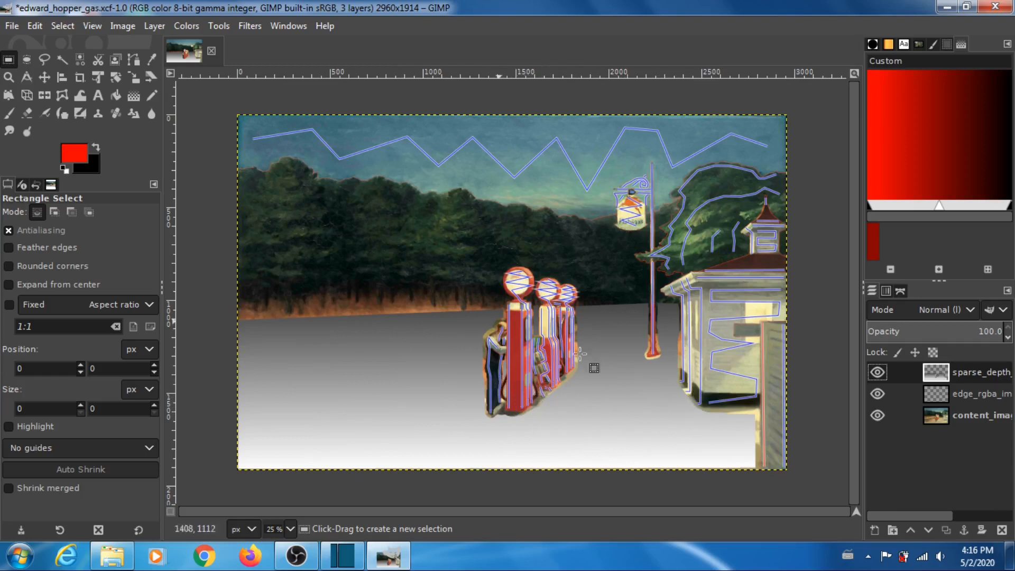
Sample the ground gradient with the Color Picker, first beside the front gas pump's base and finally near the sign pole's base (808080)
{"action": "left_click", "coordinate": [151, 59]}
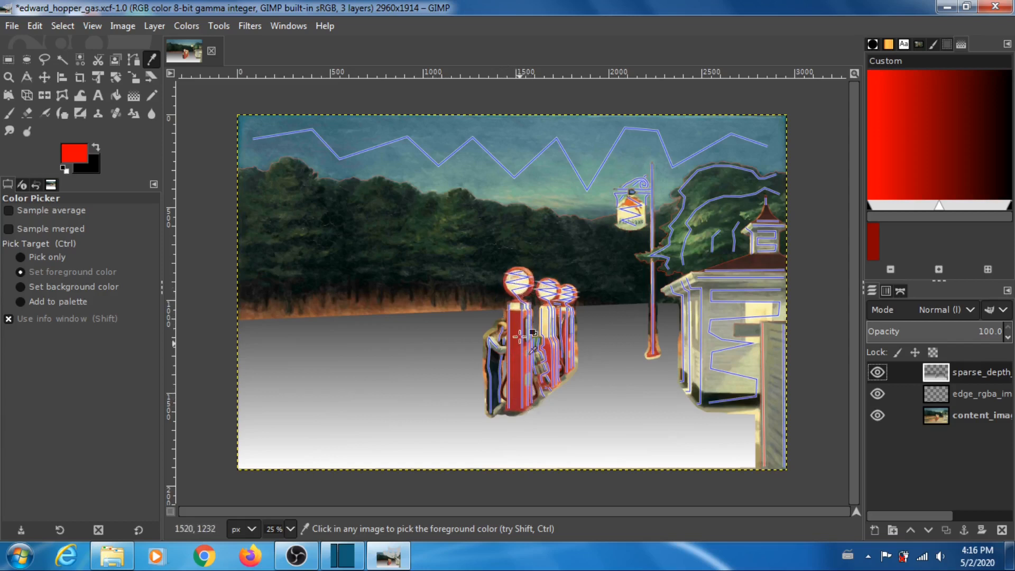
{"action": "left_click", "coordinate": [541, 409]}
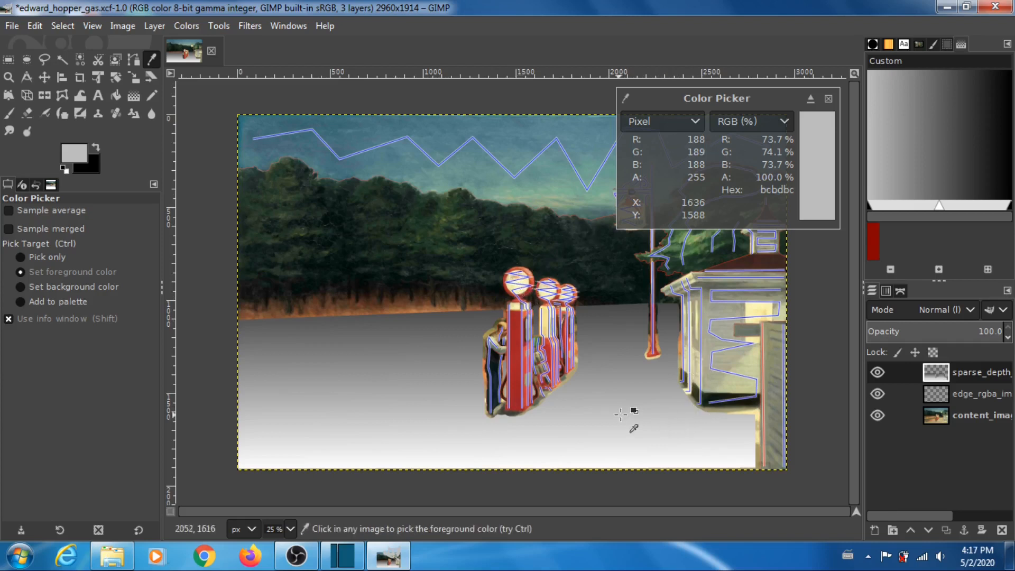
{"action": "left_click", "coordinate": [638, 355]}
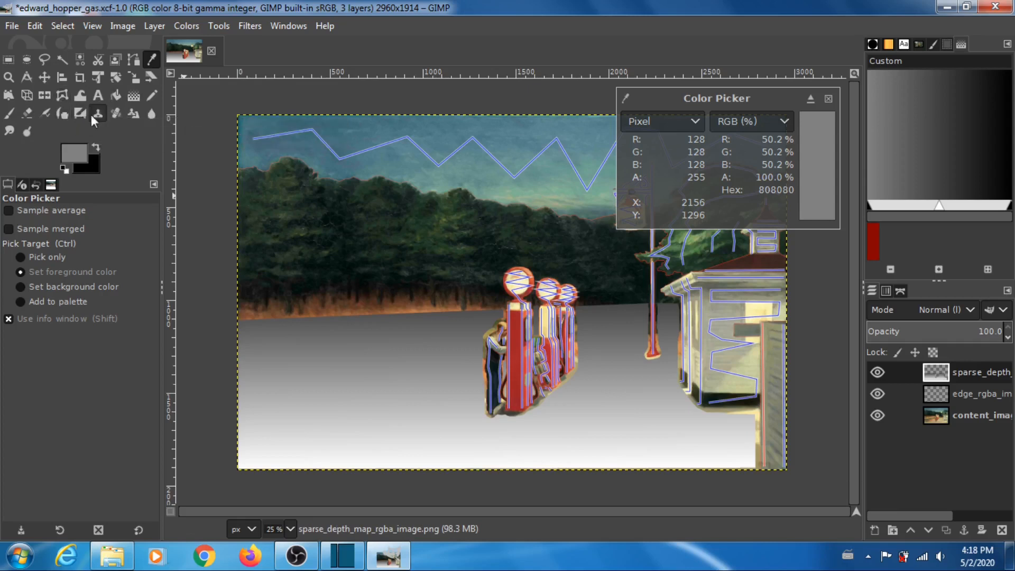
Switch to the Eraser and toggle its Hard edge option
{"action": "left_click", "coordinate": [25, 113]}
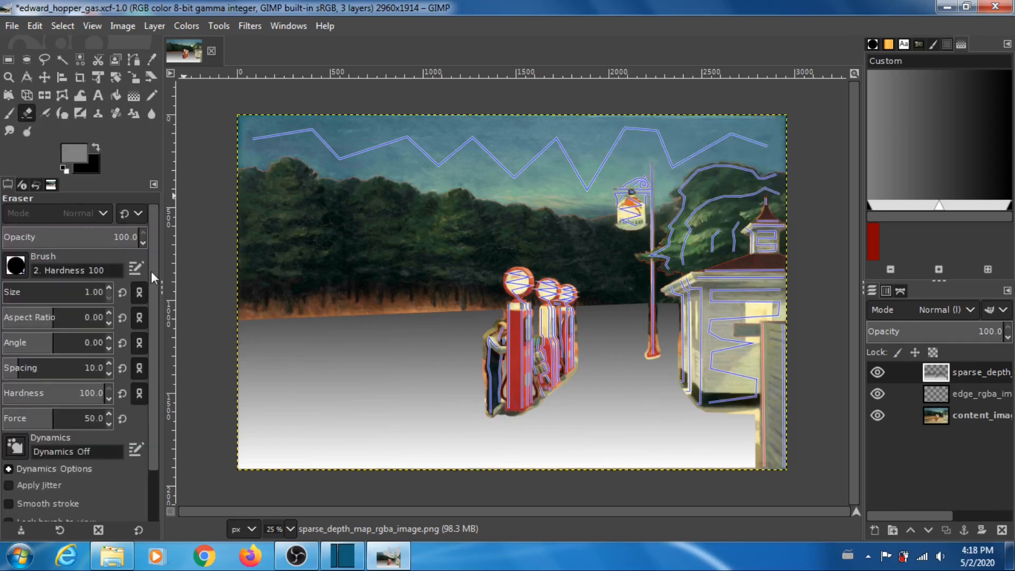
{"action": "scroll", "coordinate": [152, 264], "scroll_direction": "down", "scroll_amount": 3}
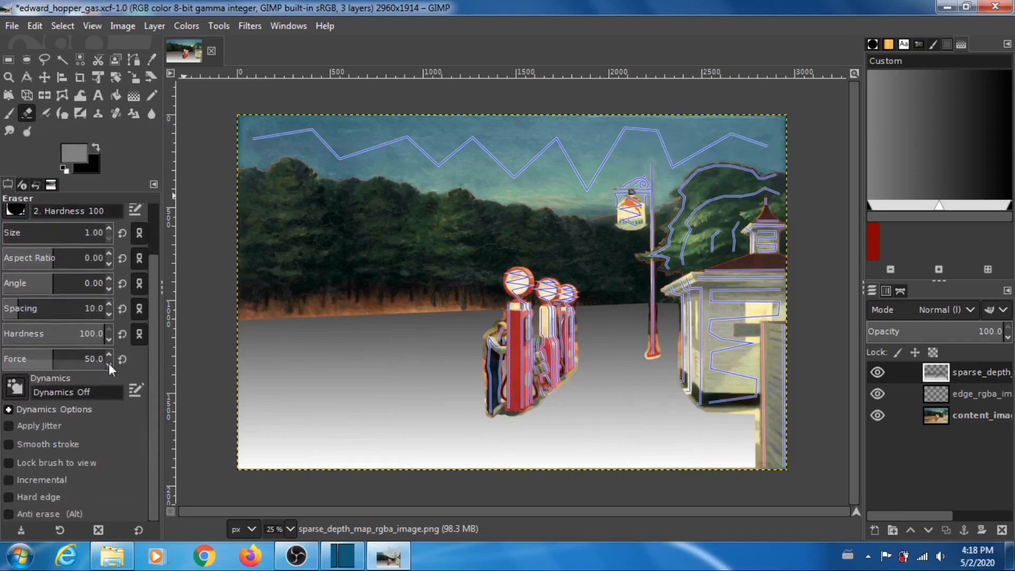
{"action": "left_click", "coordinate": [8, 497]}
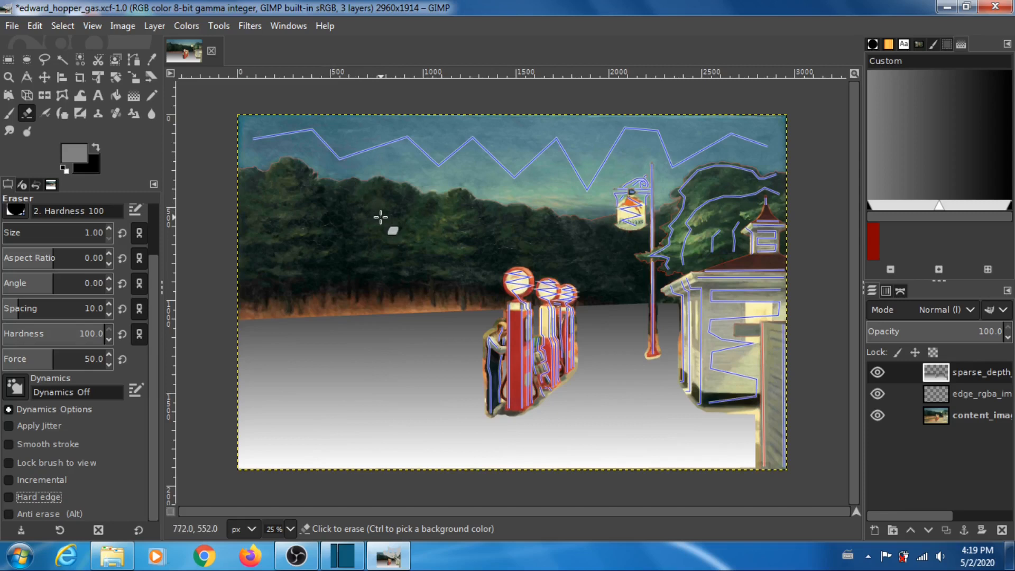
Inspect the Threshold Alpha filter's settings for the sparse depth map layer without applying it
{"action": "left_click", "coordinate": [153, 26]}
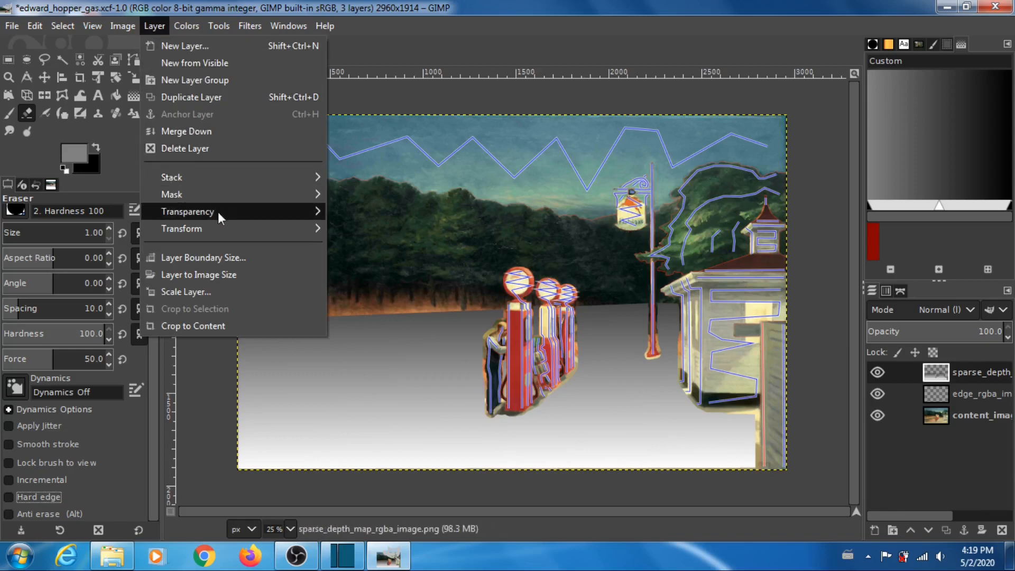
{"action": "mouse_move", "coordinate": [218, 211]}
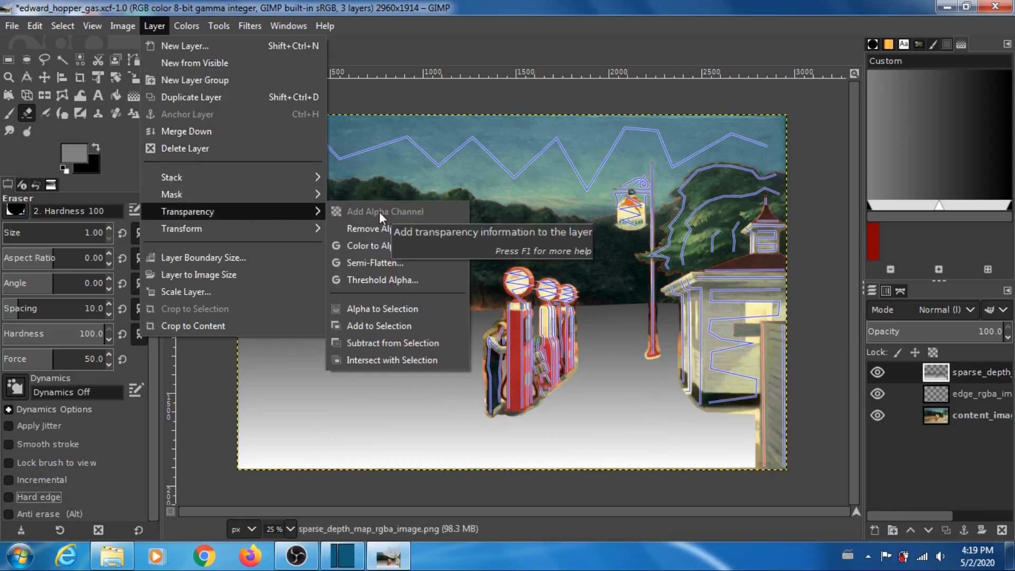
{"action": "left_click", "coordinate": [388, 279]}
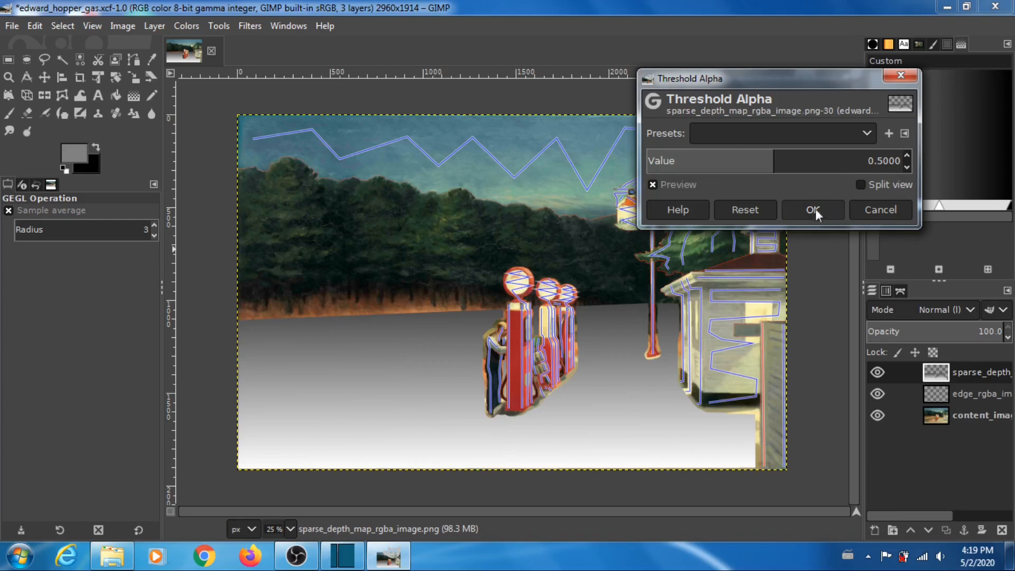
{"action": "left_click", "coordinate": [880, 214]}
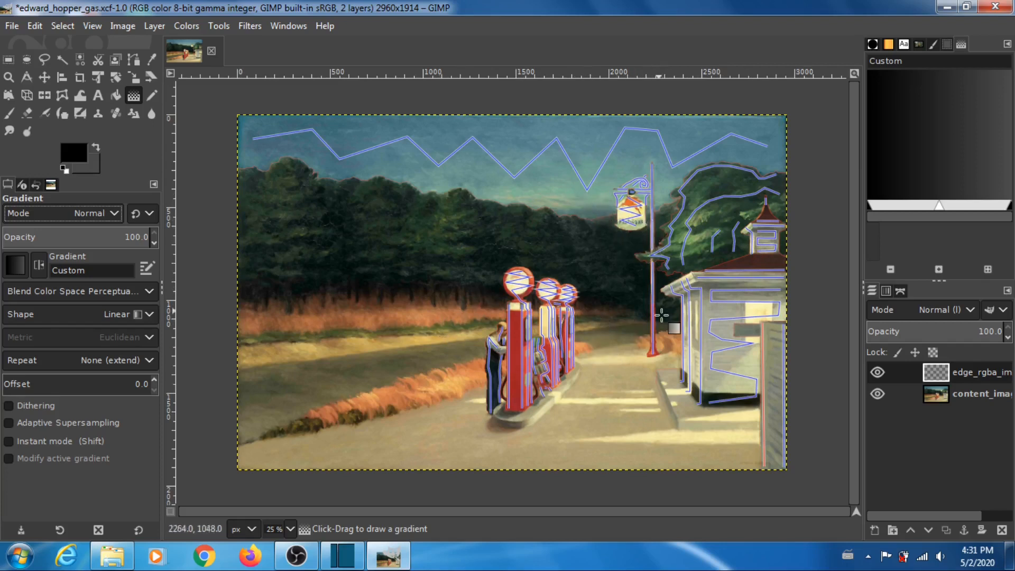
Add a new 2960 × 1914 px layer filled with transparency above the edge layer
{"action": "mouse_move", "coordinate": [897, 518]}
{"action": "left_mouse_down"}
{"action": "mouse_move", "coordinate": [971, 519]}
{"action": "mouse_move", "coordinate": [892, 525]}
{"action": "left_mouse_up"}
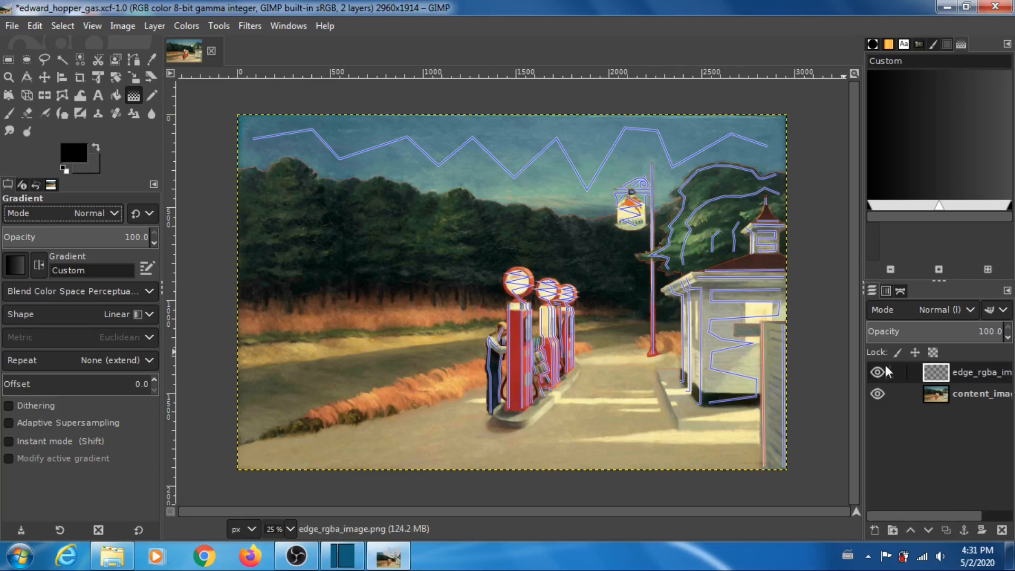
{"action": "left_click", "coordinate": [874, 530]}
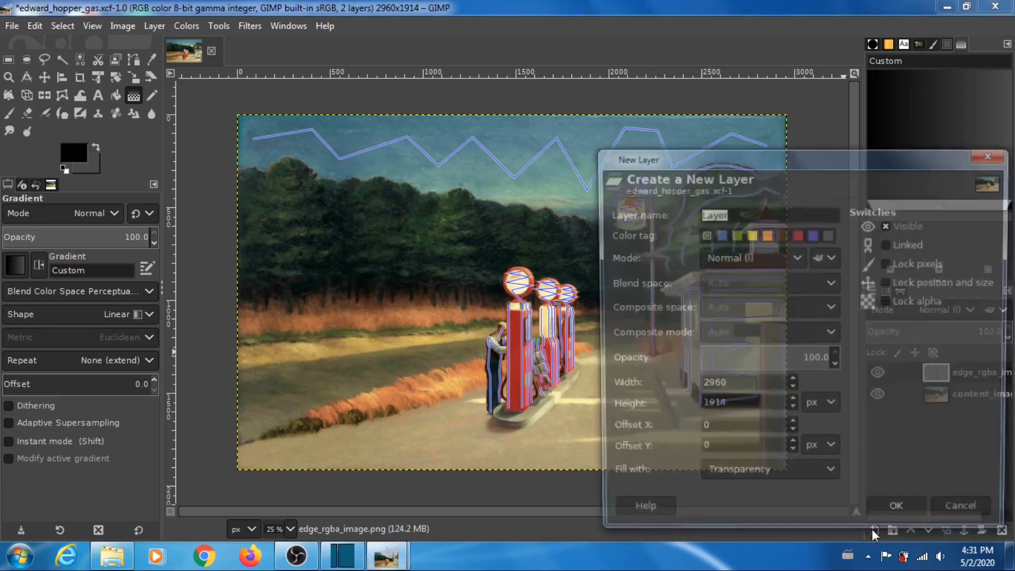
{"action": "left_click", "coordinate": [911, 522]}
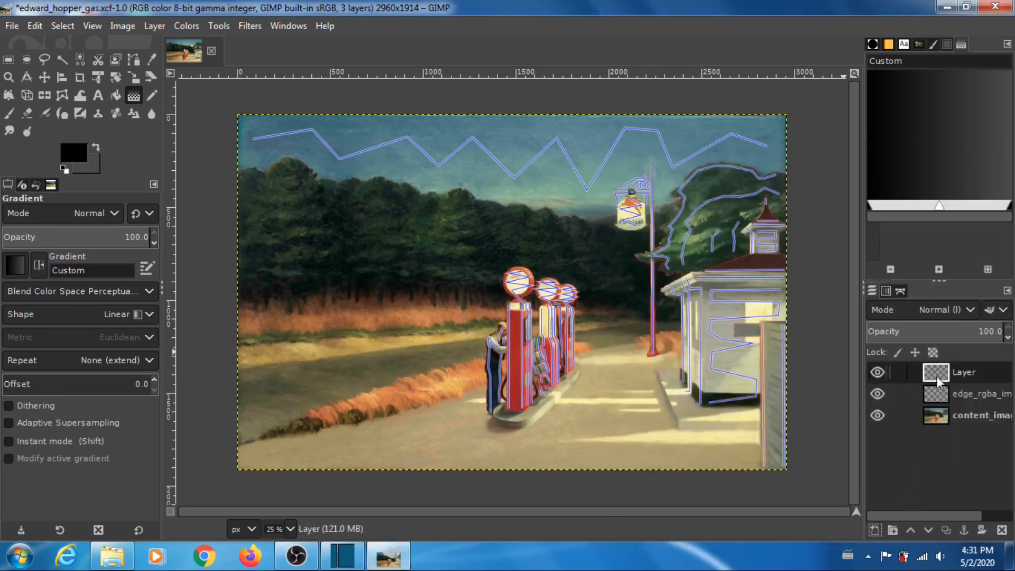
Rename the new layer as sparse_depthmap_rgba_image.png
{"action": "double_click", "coordinate": [975, 372]}
{"action": "key", "text": "BackSpace"}
{"action": "key", "text": "BackSpace"}
{"action": "key", "text": "BackSpace"}
{"action": "key", "text": "BackSpace"}
{"action": "key", "text": "BackSpace"}
{"action": "type", "text": "spra"}
{"action": "key", "text": "BackSpace"}
{"action": "key", "text": "BackSpace"}
{"action": "type", "text": "arse_depth"}
{"action": "left_click_drag", "start_coordinate": [950, 514], "coordinate": [990, 503]}
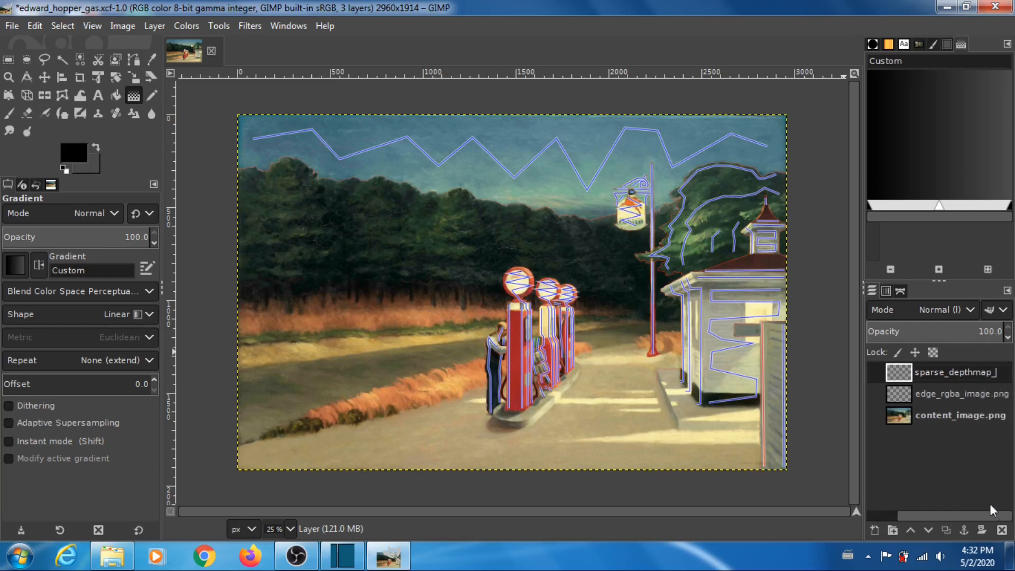
{"action": "type", "text": "map_rgba_image."}
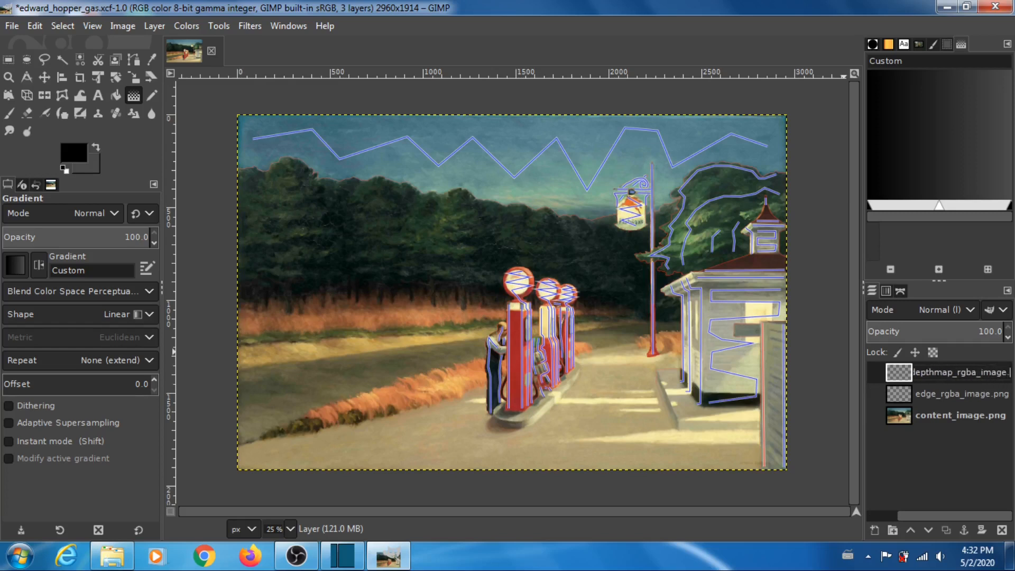
{"action": "type", "text": "png"}
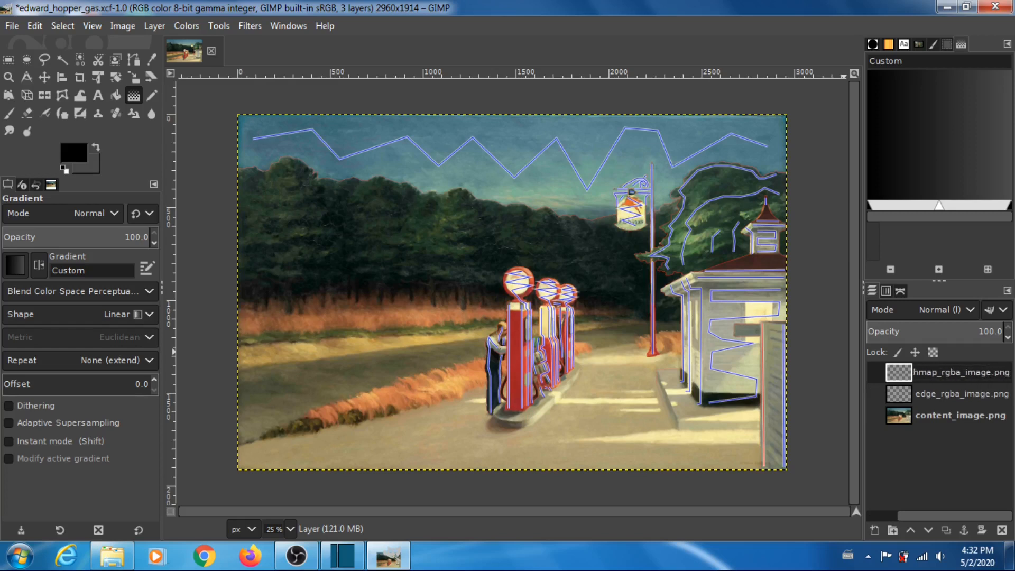
{"action": "key", "text": "Return"}
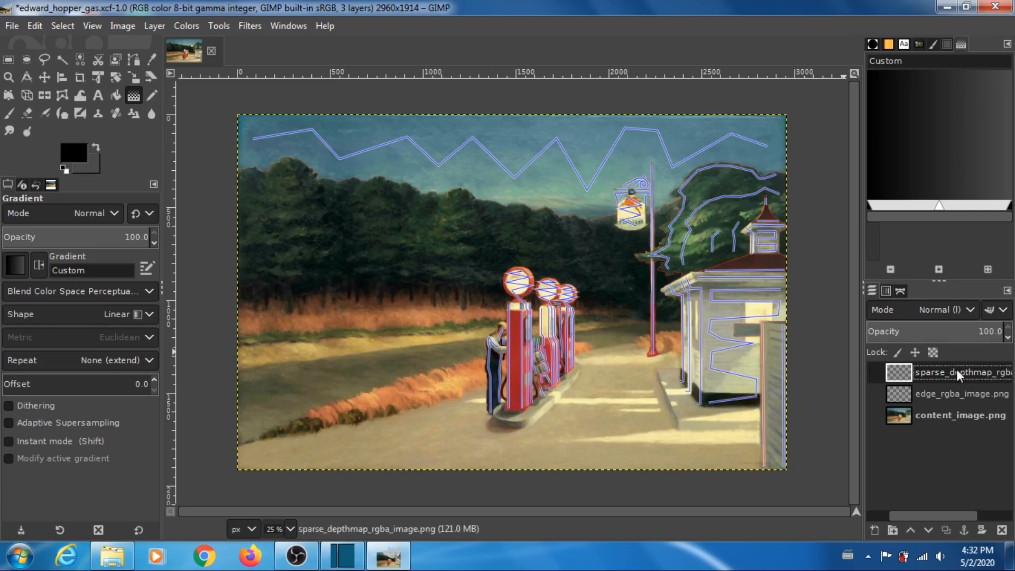
{"action": "left_click_drag", "start_coordinate": [954, 516], "coordinate": [896, 512]}
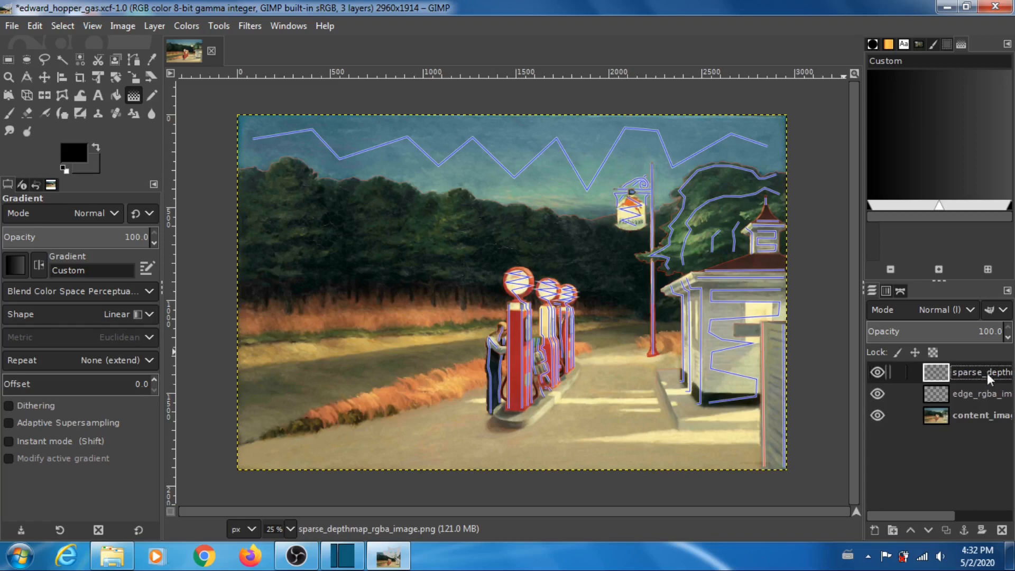
Select the whole ground area with a polygonal Free Select outline, from the image's bottom corners up to the base of the tree line
{"action": "left_click", "coordinate": [42, 60]}
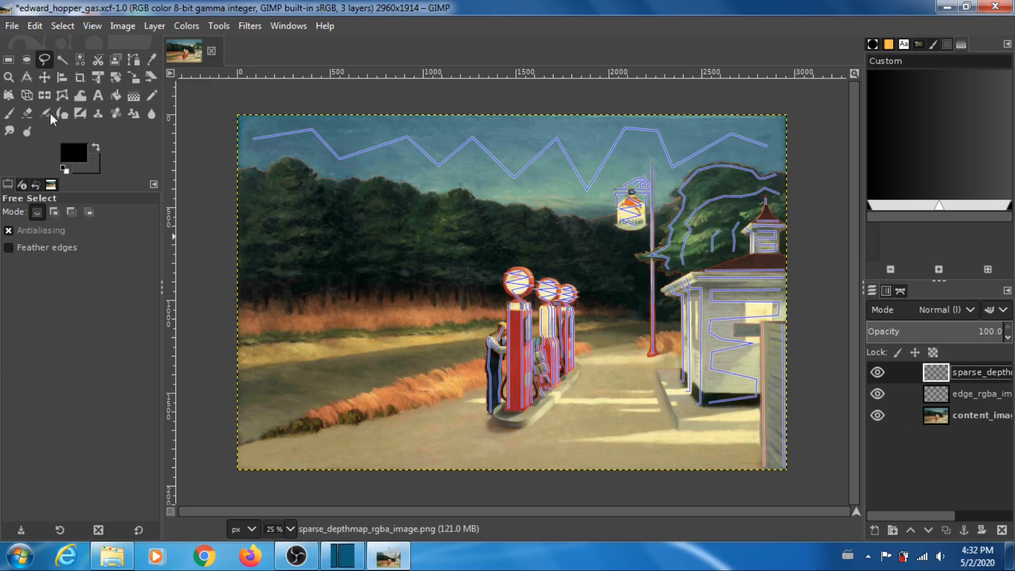
{"action": "left_click", "coordinate": [239, 467]}
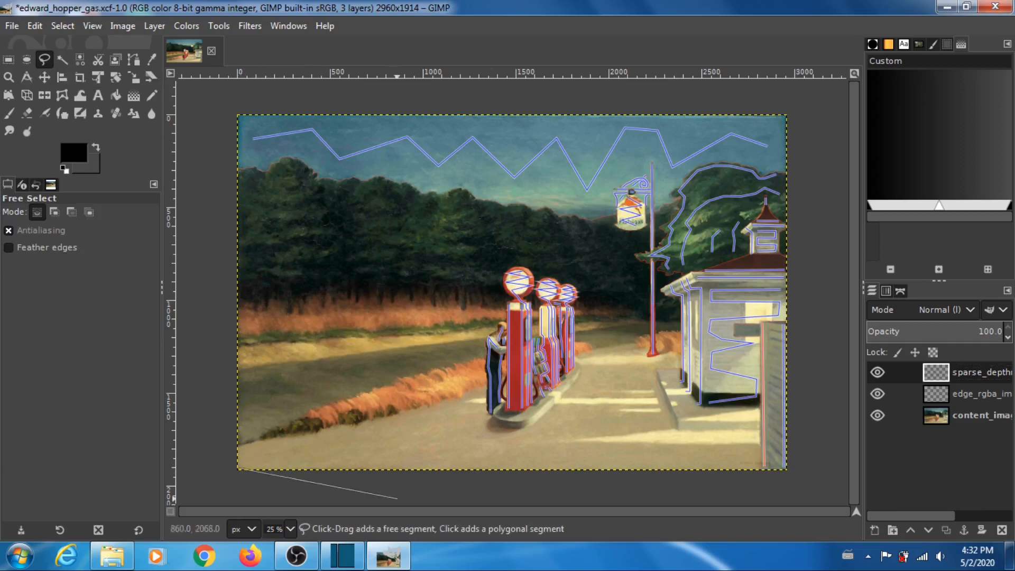
{"action": "left_click", "coordinate": [785, 467]}
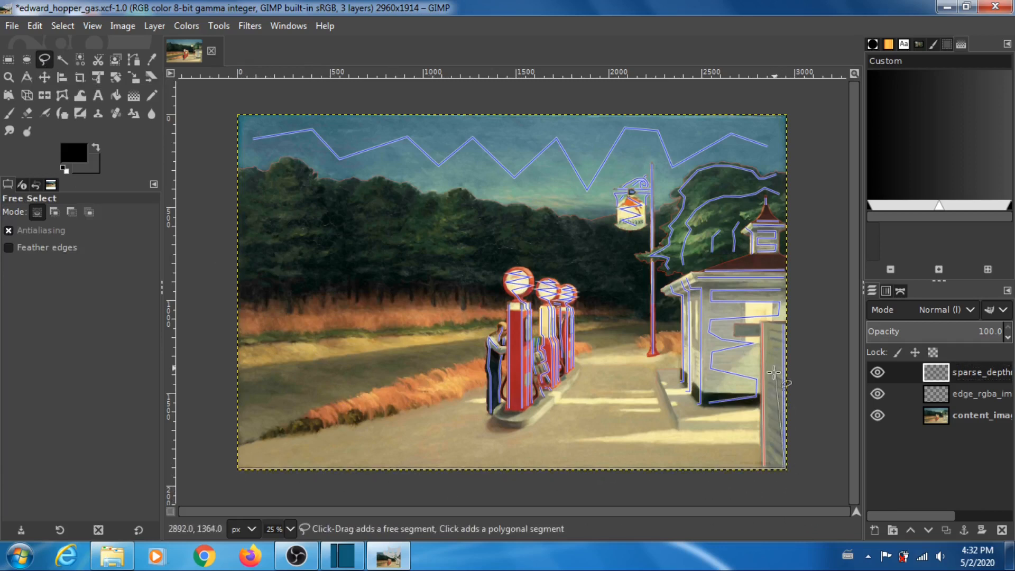
{"action": "left_click", "coordinate": [784, 300]}
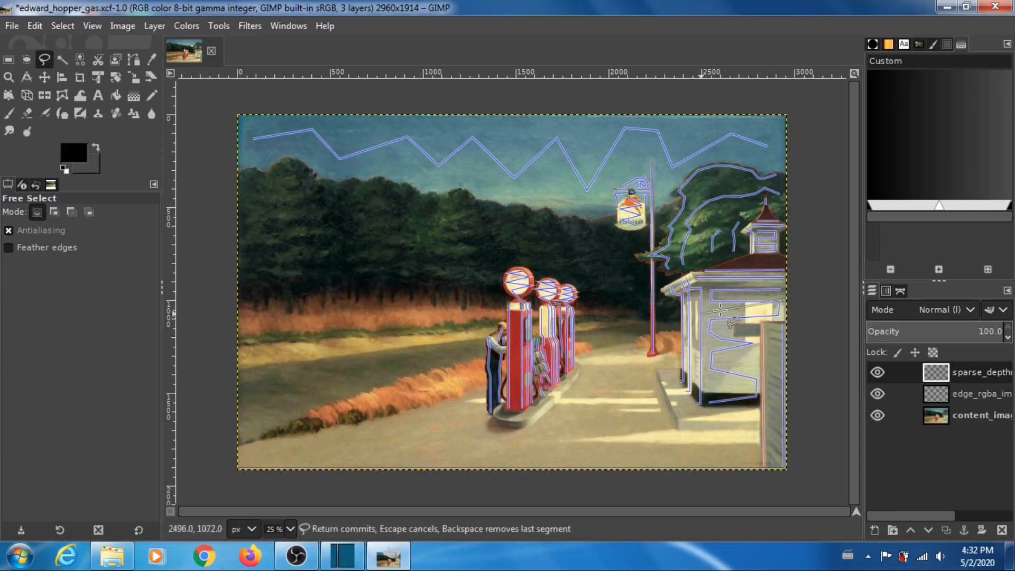
{"action": "left_click", "coordinate": [575, 308]}
{"action": "left_click", "coordinate": [452, 304]}
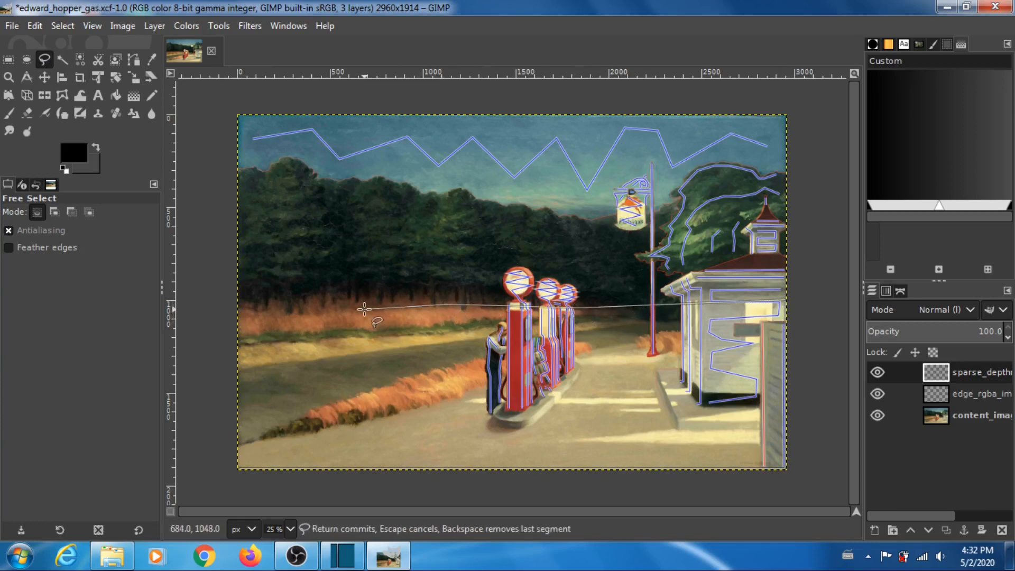
{"action": "left_click", "coordinate": [239, 314]}
{"action": "left_click", "coordinate": [239, 468]}
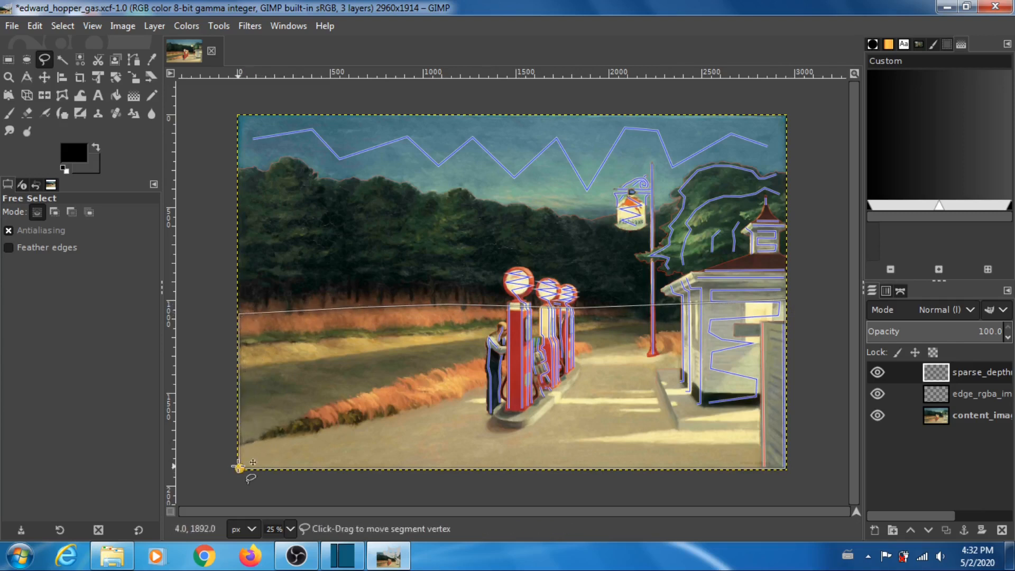
{"action": "key", "text": "Return"}
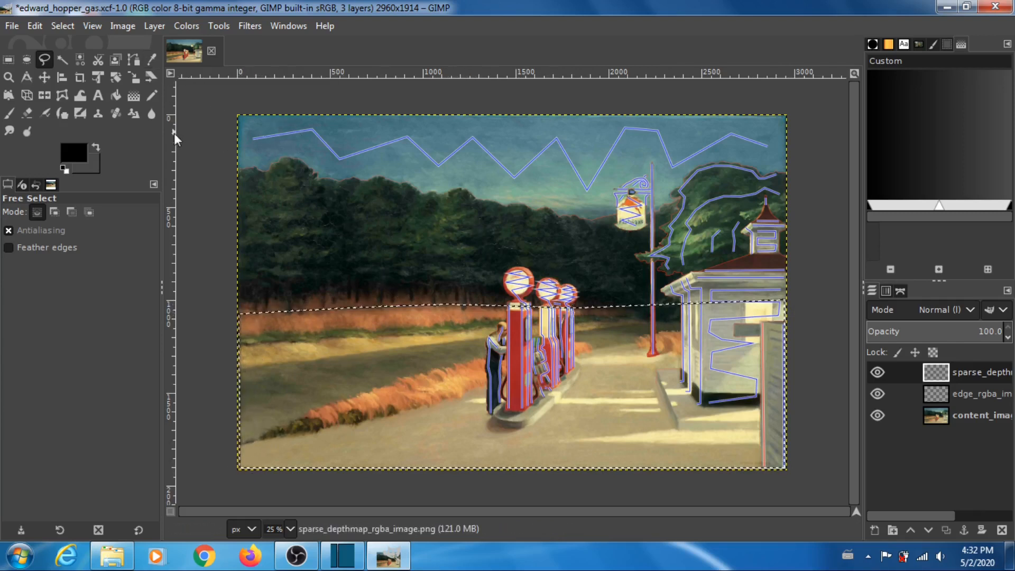
Switch to the Gradient tool and set the foreground color to white (ffffff)
{"action": "left_click", "coordinate": [134, 95]}
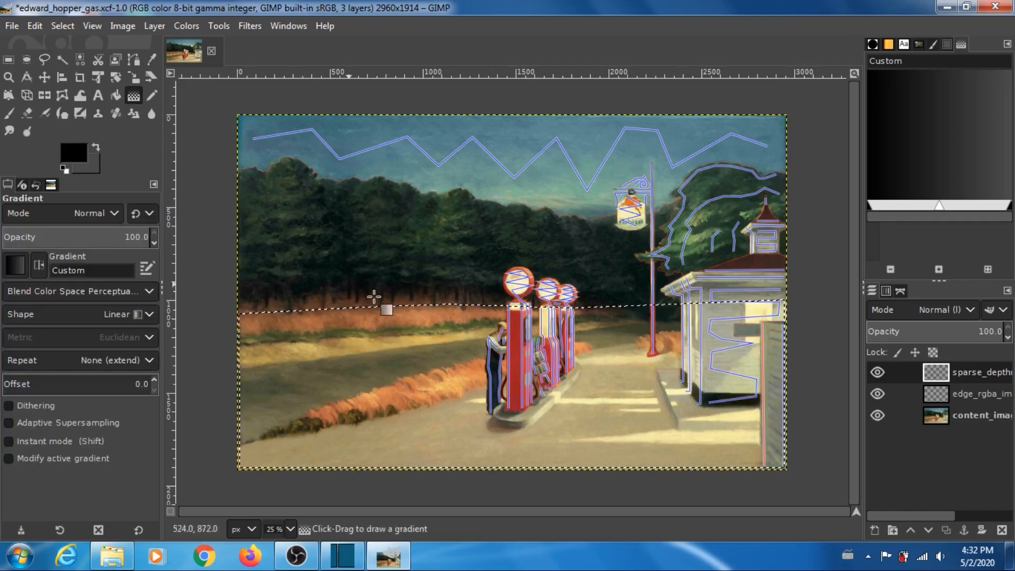
{"action": "left_click", "coordinate": [76, 153]}
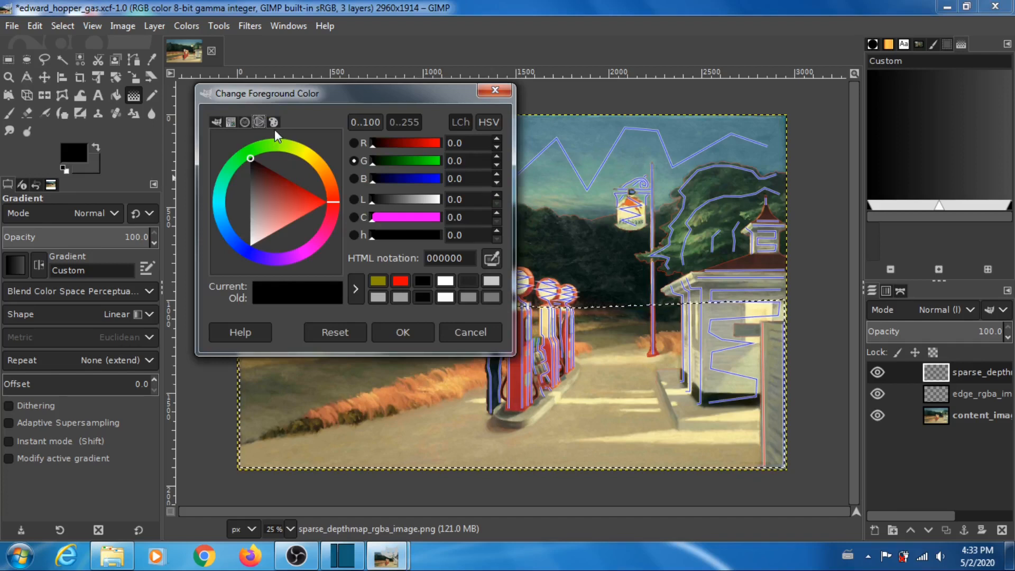
{"action": "left_click", "coordinate": [215, 122]}
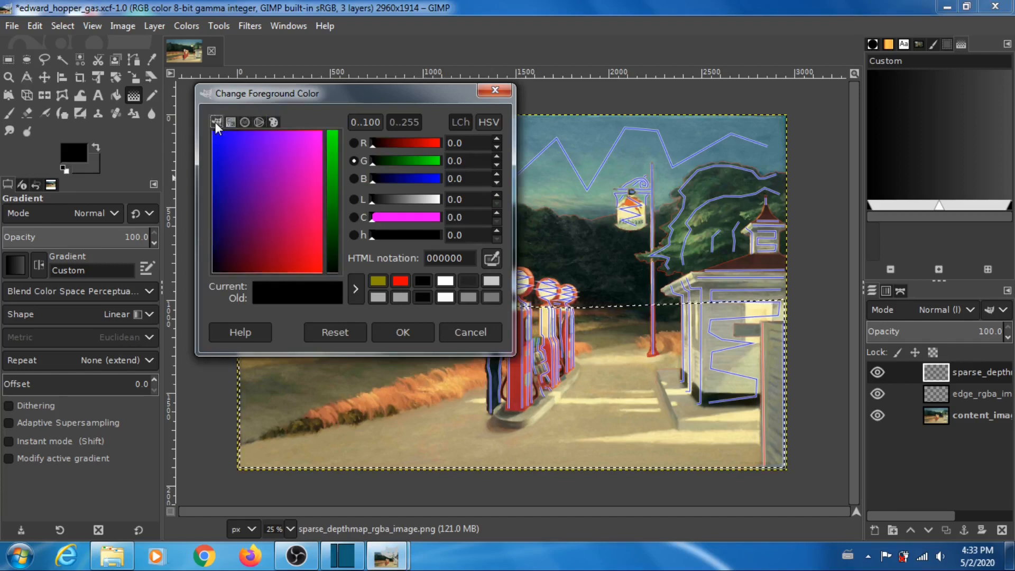
{"action": "left_click", "coordinate": [258, 122]}
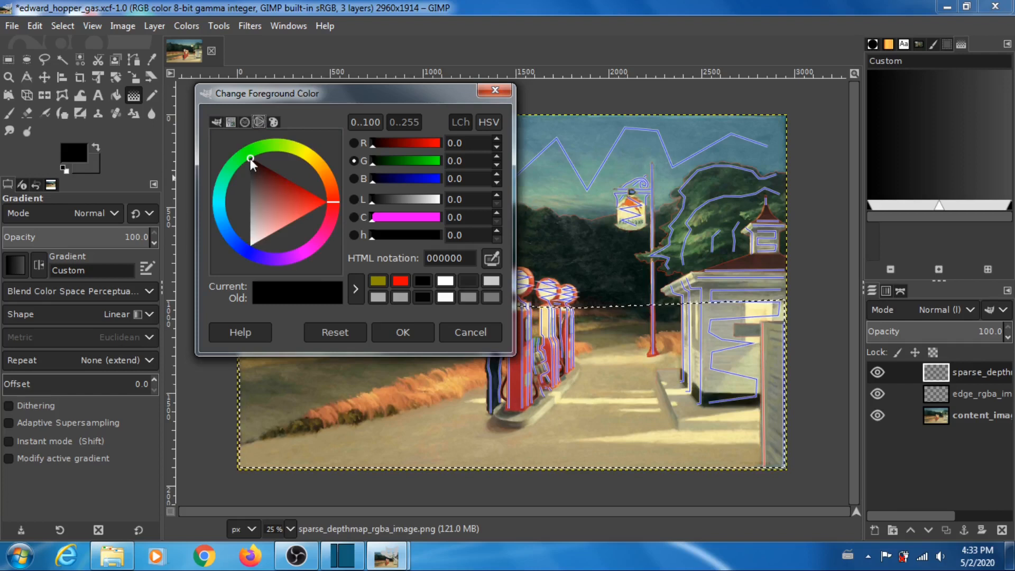
{"action": "left_click_drag", "start_coordinate": [250, 158], "coordinate": [309, 198]}
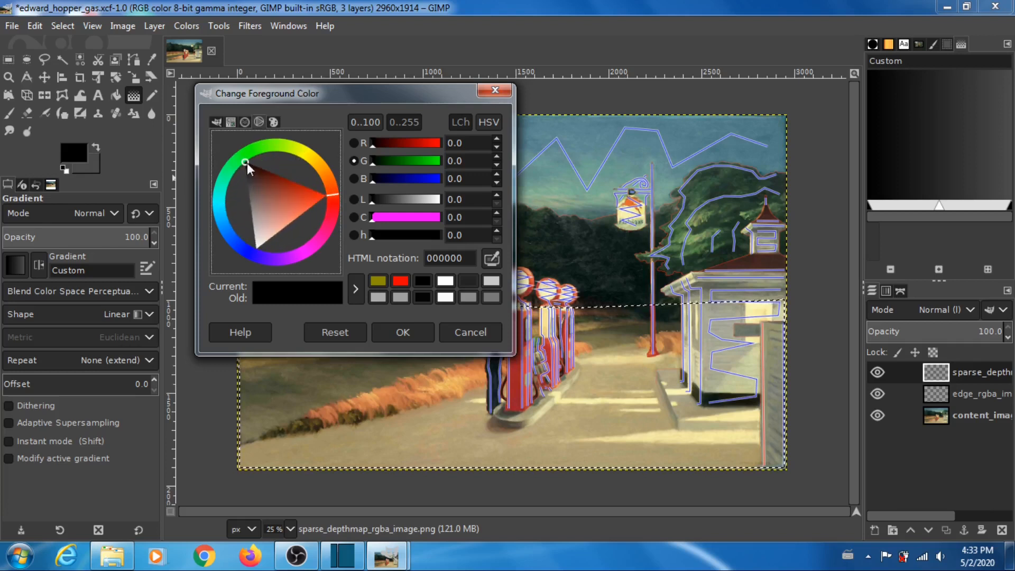
{"action": "mouse_move", "coordinate": [246, 163]}
{"action": "left_mouse_down"}
{"action": "mouse_move", "coordinate": [245, 209]}
{"action": "mouse_move", "coordinate": [251, 178]}
{"action": "mouse_move", "coordinate": [268, 204]}
{"action": "mouse_move", "coordinate": [245, 211]}
{"action": "mouse_move", "coordinate": [244, 170]}
{"action": "left_mouse_up"}
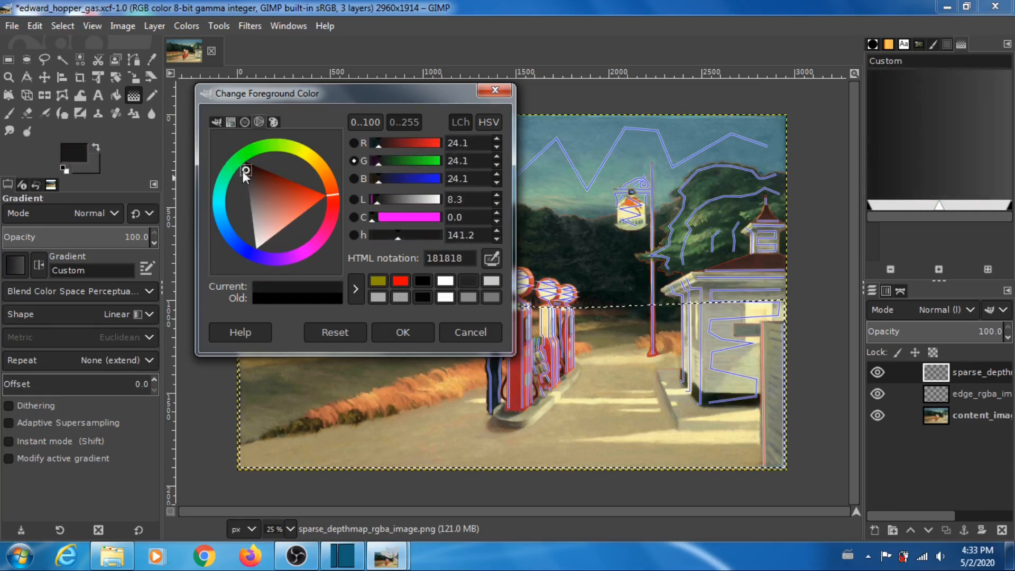
{"action": "left_click", "coordinate": [271, 183]}
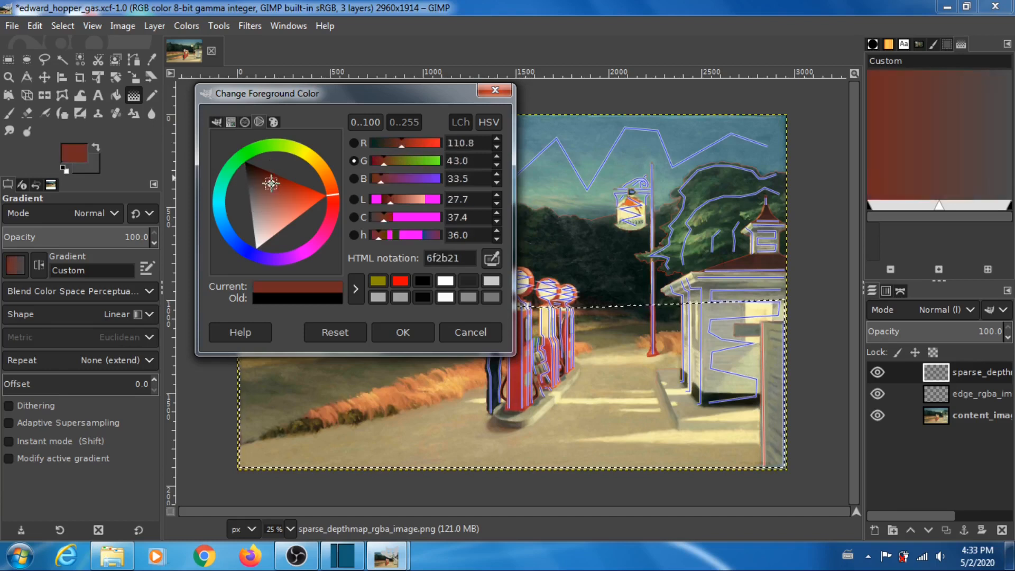
{"action": "mouse_move", "coordinate": [260, 177]}
{"action": "left_mouse_down"}
{"action": "mouse_move", "coordinate": [241, 166]}
{"action": "mouse_move", "coordinate": [249, 206]}
{"action": "mouse_move", "coordinate": [238, 194]}
{"action": "mouse_move", "coordinate": [239, 220]}
{"action": "mouse_move", "coordinate": [257, 202]}
{"action": "mouse_move", "coordinate": [248, 176]}
{"action": "mouse_move", "coordinate": [254, 251]}
{"action": "left_mouse_up"}
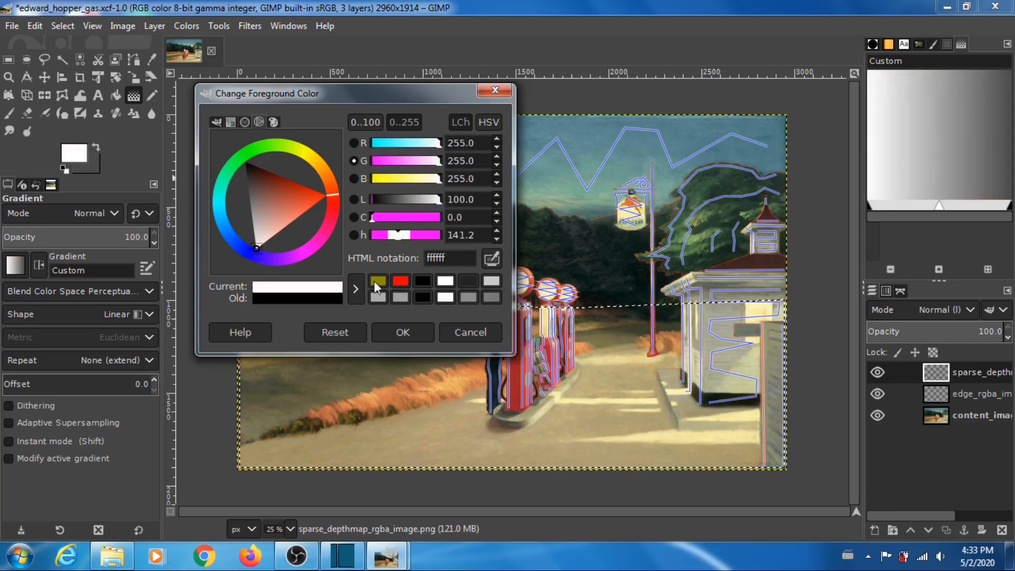
{"action": "left_click", "coordinate": [413, 335]}
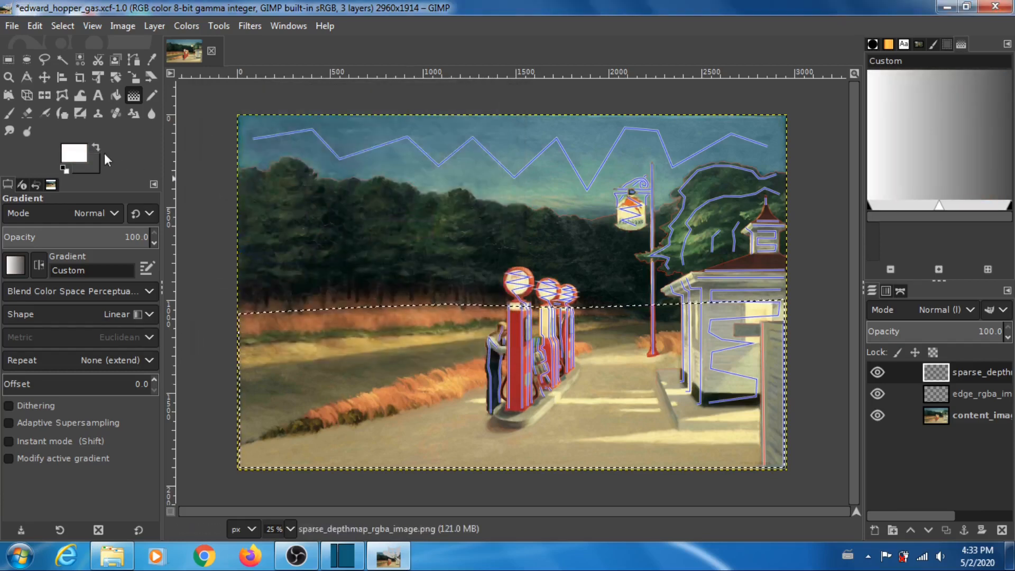
Swap the foreground and background colors and set the new foreground to dark gray (4c4c4c)
{"action": "left_click", "coordinate": [97, 148]}
{"action": "left_click", "coordinate": [74, 154]}
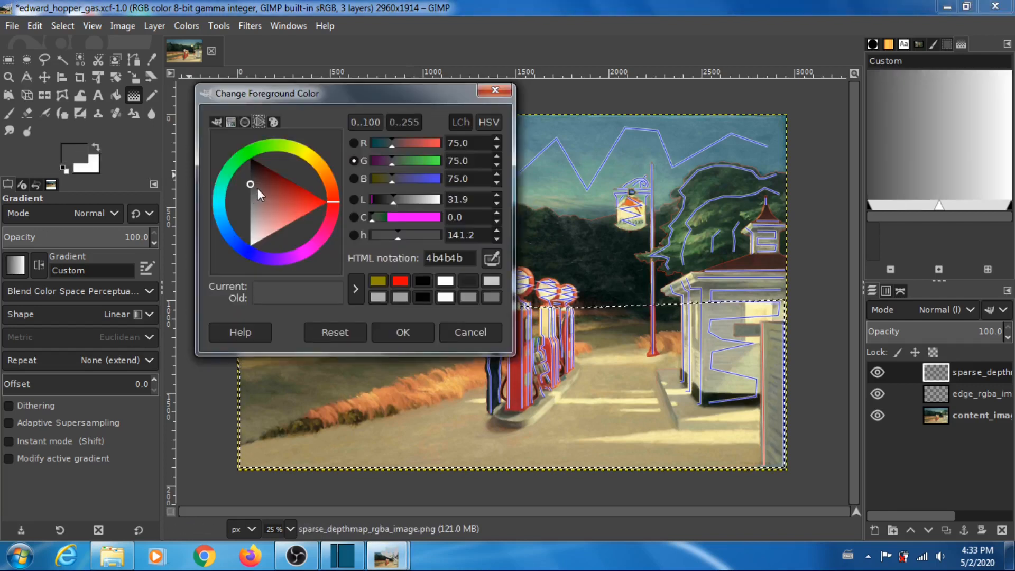
{"action": "mouse_move", "coordinate": [262, 191]}
{"action": "left_mouse_down"}
{"action": "mouse_move", "coordinate": [239, 195]}
{"action": "mouse_move", "coordinate": [233, 183]}
{"action": "mouse_move", "coordinate": [238, 195]}
{"action": "mouse_move", "coordinate": [230, 184]}
{"action": "left_mouse_up"}
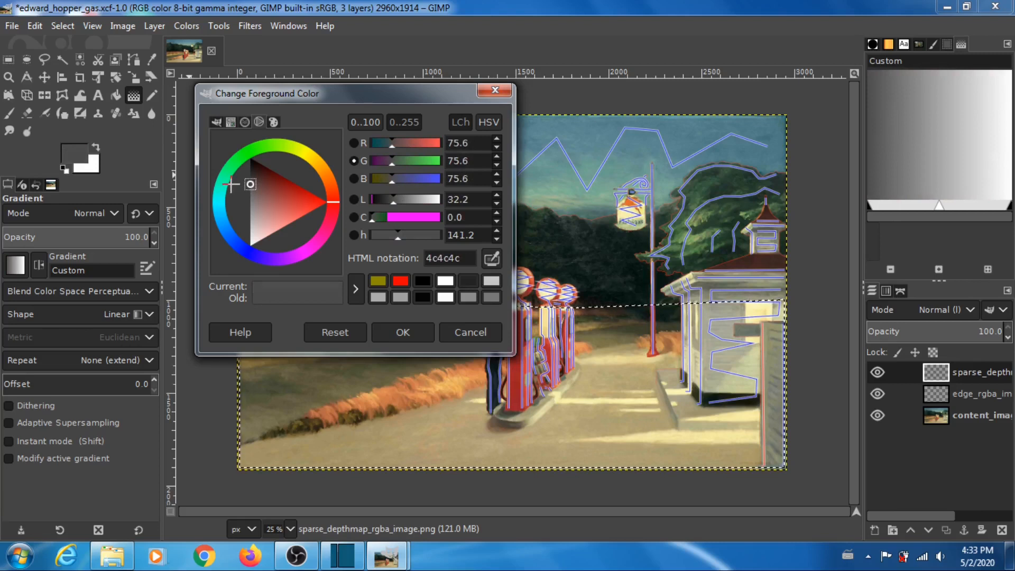
{"action": "mouse_move", "coordinate": [231, 185]}
{"action": "left_mouse_down"}
{"action": "mouse_move", "coordinate": [230, 195]}
{"action": "mouse_move", "coordinate": [229, 184]}
{"action": "left_mouse_up"}
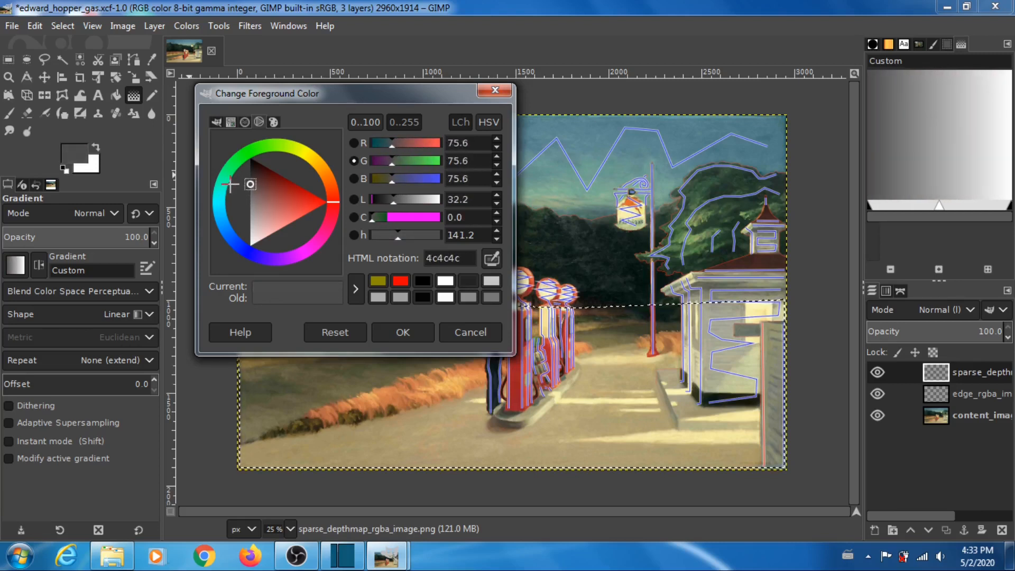
{"action": "left_click", "coordinate": [405, 334]}
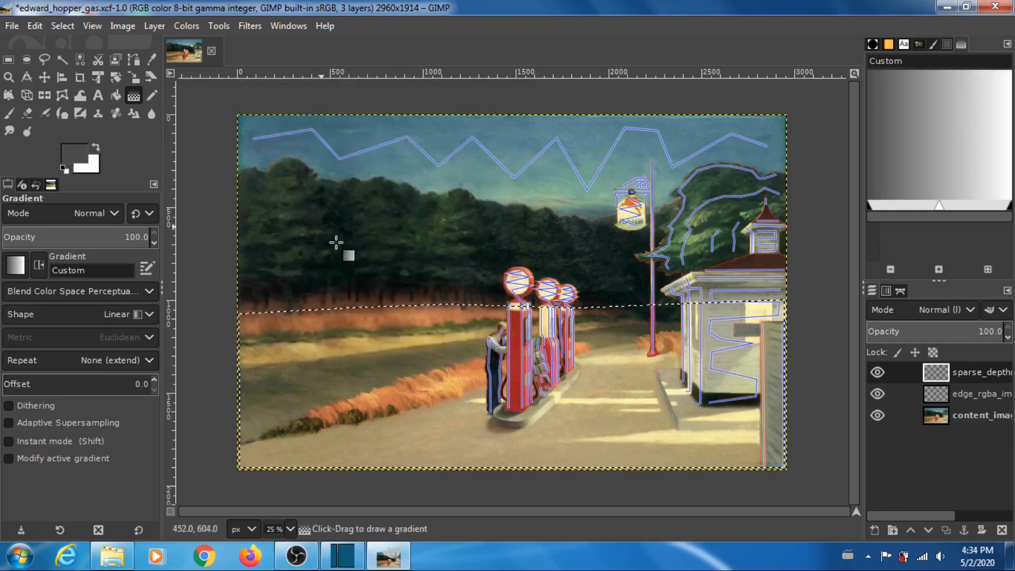
Fill the ground selection with a vertical linear gradient, white at the image's bottom edge to dark gray at the horizon, ending at 1428, 1020 px
{"action": "left_click", "coordinate": [97, 148]}
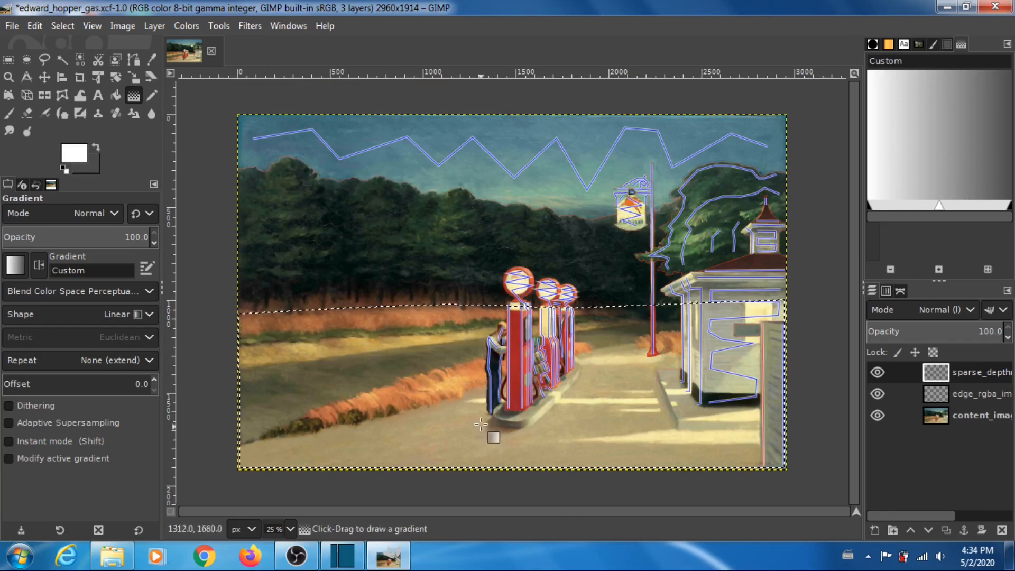
{"action": "left_click_drag", "start_coordinate": [500, 466], "coordinate": [501, 302]}
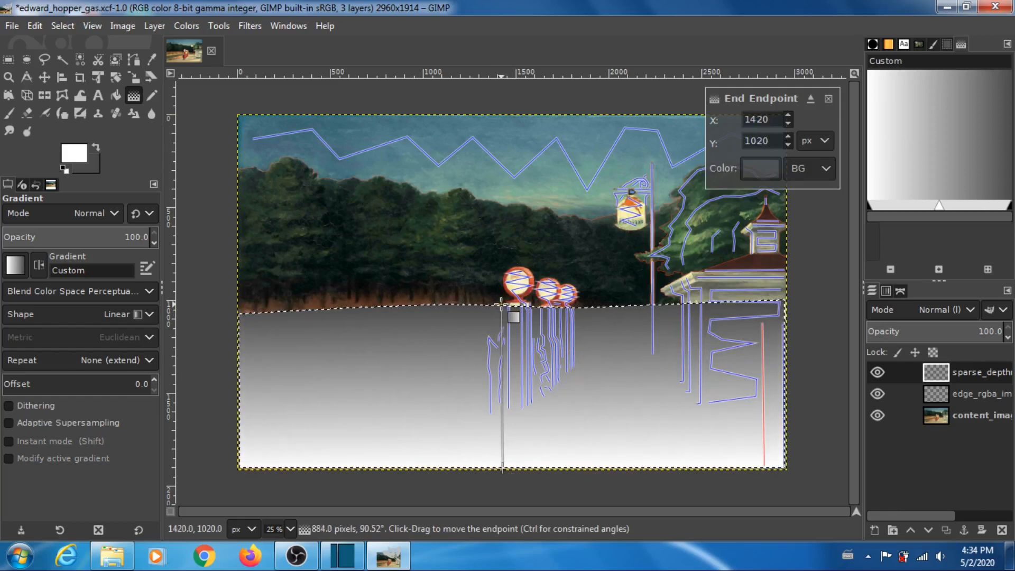
{"action": "left_click_drag", "start_coordinate": [505, 303], "coordinate": [503, 304]}
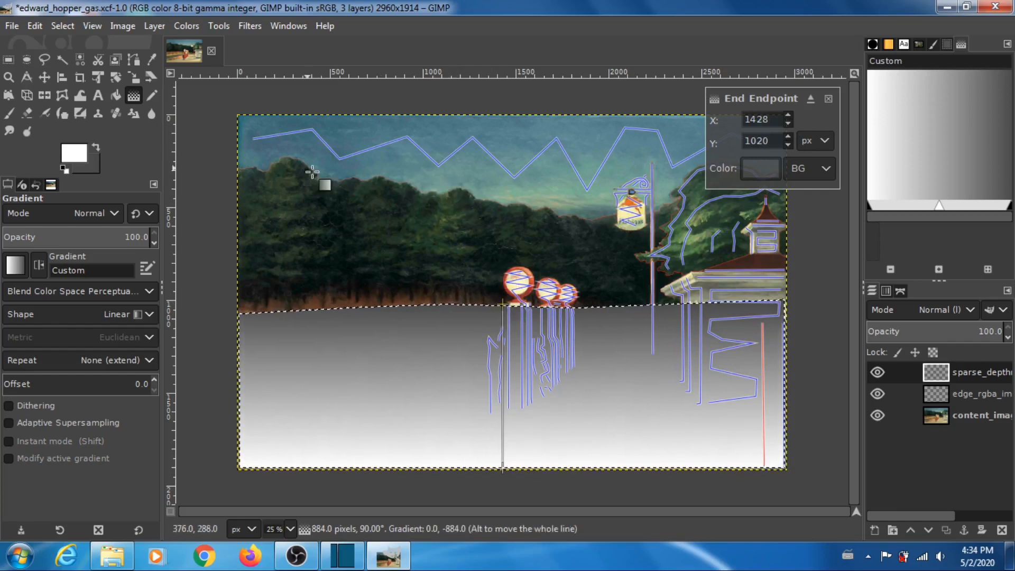
Clear the ground selection and lower the sparse depth map layer's opacity to 64.3
{"action": "left_click", "coordinate": [9, 60]}
{"action": "left_click", "coordinate": [63, 25]}
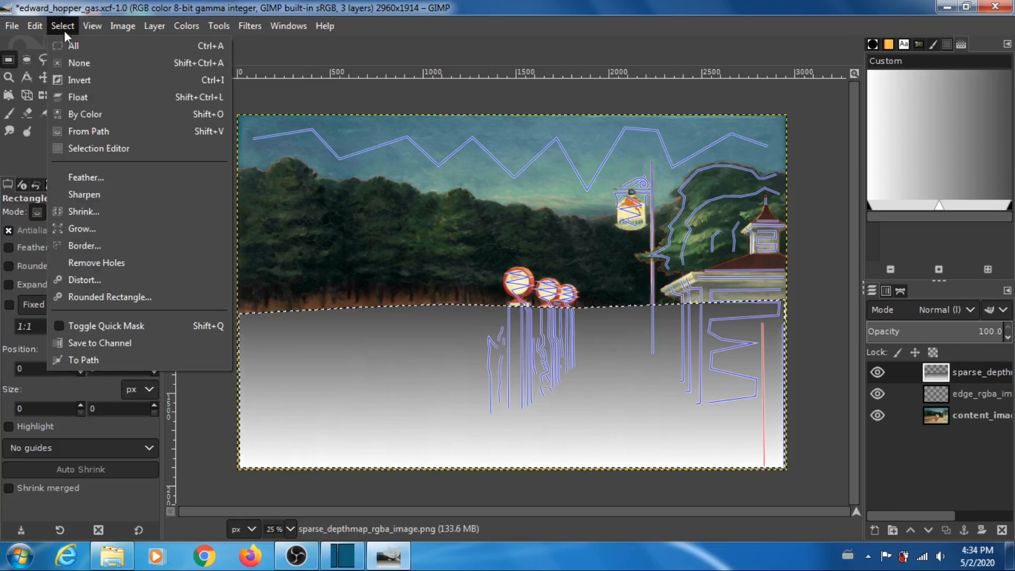
{"action": "left_click", "coordinate": [73, 46]}
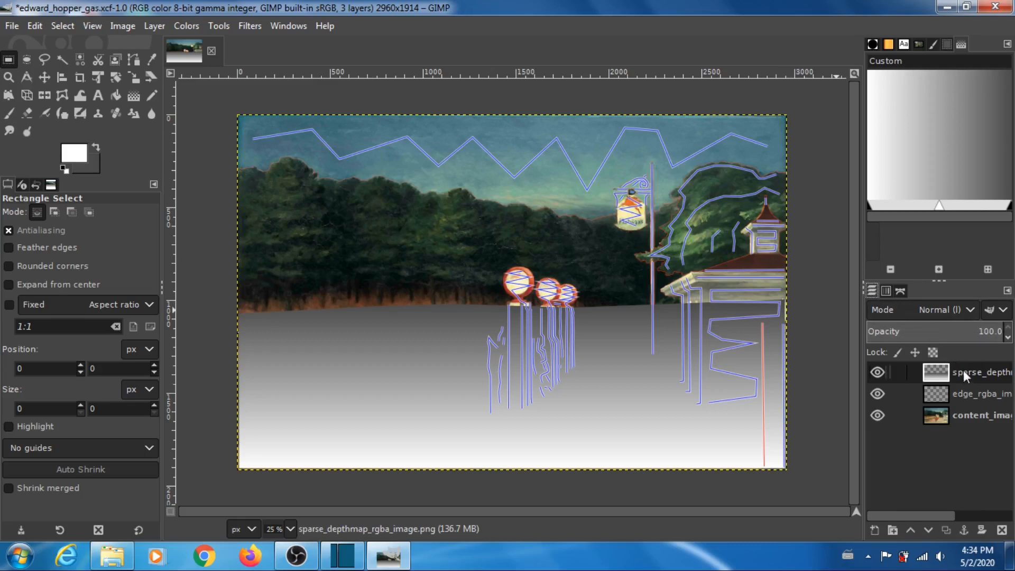
{"action": "left_click", "coordinate": [955, 332]}
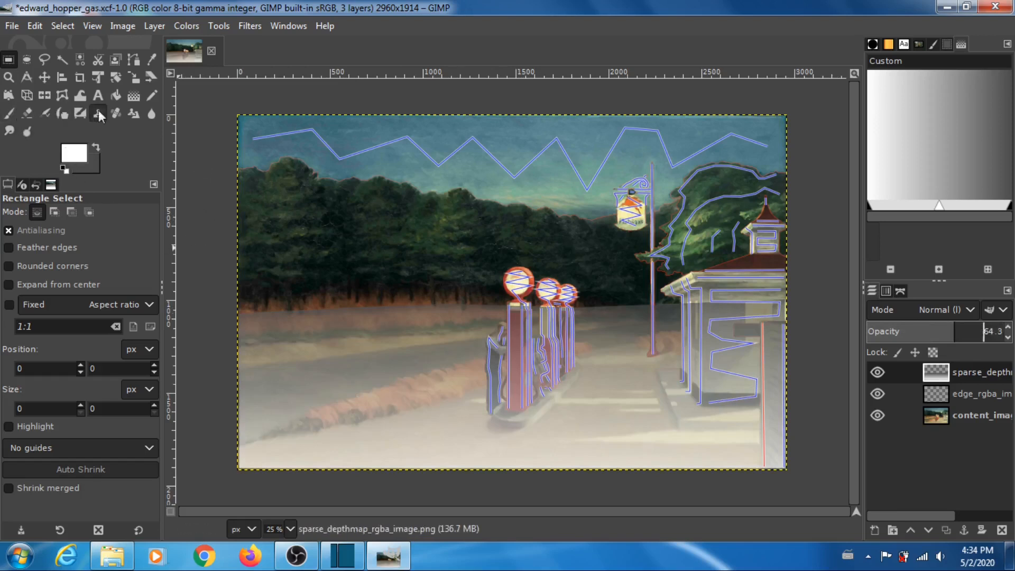
Set up the Eraser with a hard edge and a brush size of 155
{"action": "left_click", "coordinate": [27, 115]}
{"action": "scroll", "coordinate": [151, 335], "scroll_direction": "down", "scroll_amount": 3}
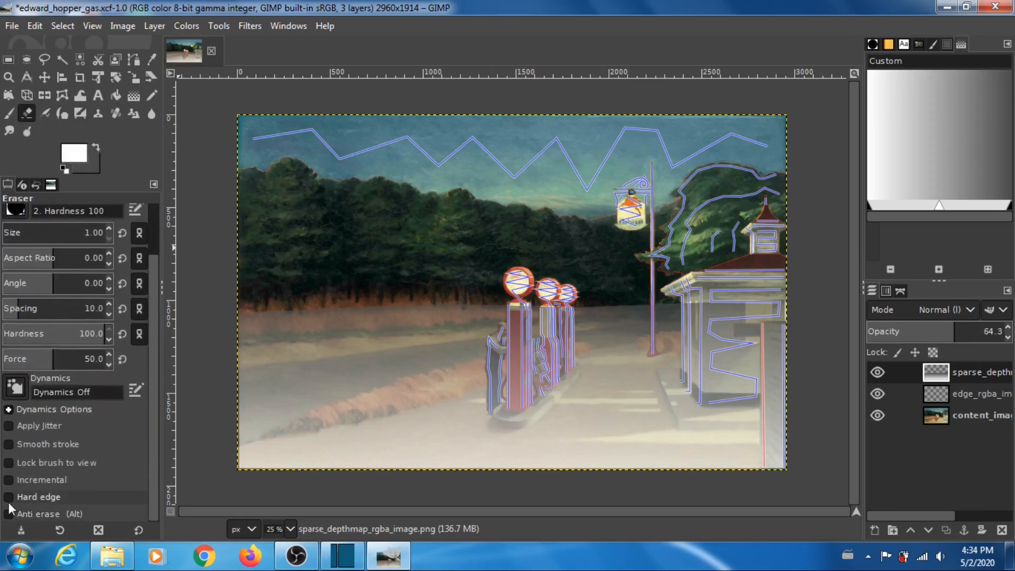
{"action": "left_click", "coordinate": [8, 497]}
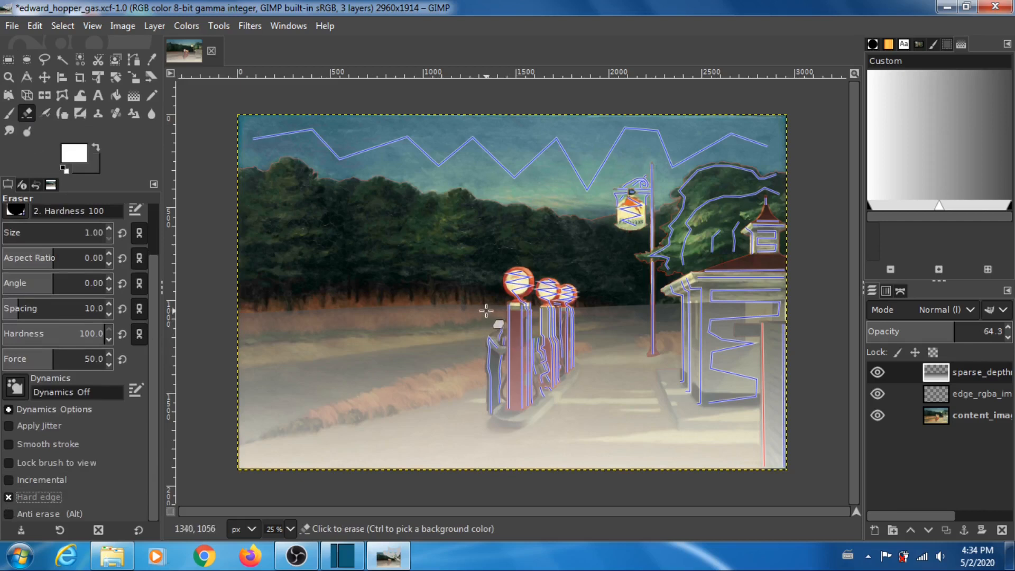
{"action": "key", "text": "bracketright"}
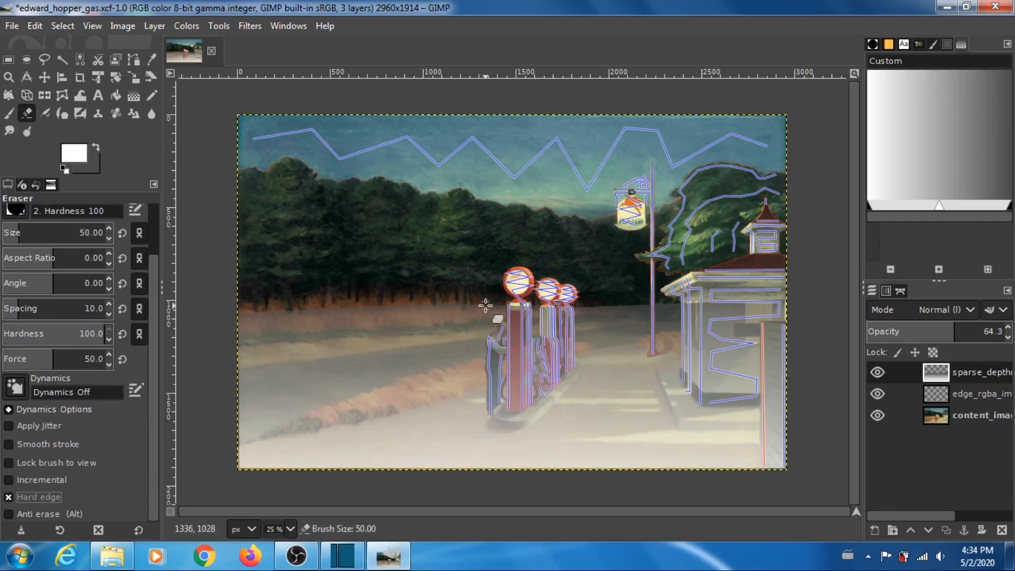
{"action": "key", "text": "bracketright"}
{"action": "key", "text": "bracketright"}
{"action": "key", "text": "bracketright"}
{"action": "key", "text": "bracketright"}
{"action": "key", "text": "bracketright"}
{"action": "key", "text": "bracketright"}
{"action": "key", "text": "bracketright"}
{"action": "key", "text": "bracketright"}
{"action": "key", "text": "bracketright"}
{"action": "key", "text": "bracketright"}
{"action": "key", "text": "bracketright"}
{"action": "key", "text": "bracketright"}
{"action": "key", "text": "bracketright"}
{"action": "key", "text": "bracketright"}
{"action": "key", "text": "bracketright"}
{"action": "key", "text": "bracketright"}
{"action": "key", "text": "bracketright"}
{"action": "key", "text": "bracketright"}
{"action": "key", "text": "bracketright"}
{"action": "key", "text": "bracketright"}
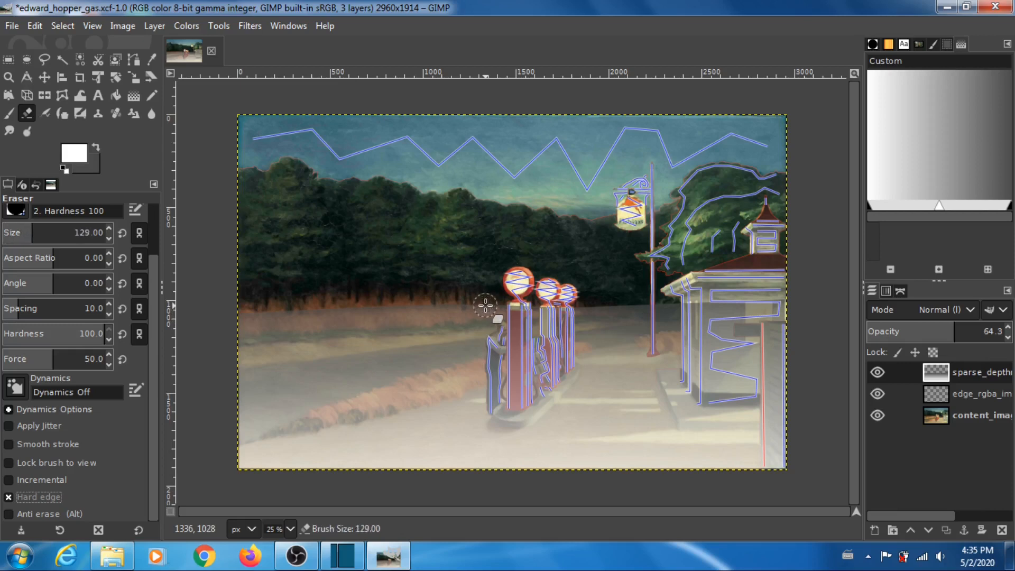
{"action": "key", "text": "bracketright"}
{"action": "key", "text": "bracketright"}
{"action": "key", "text": "bracketright"}
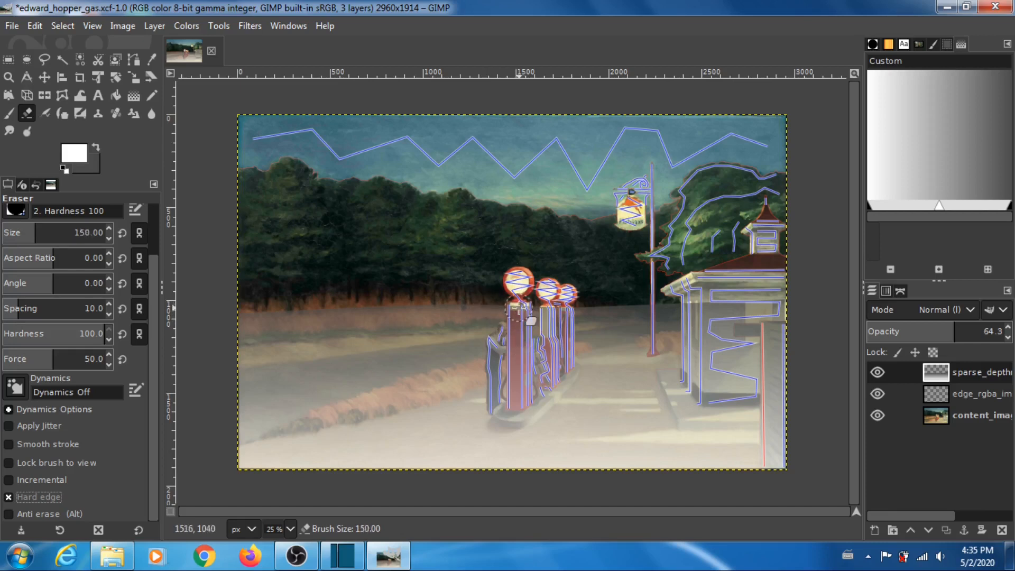
{"action": "key", "text": "bracketright"}
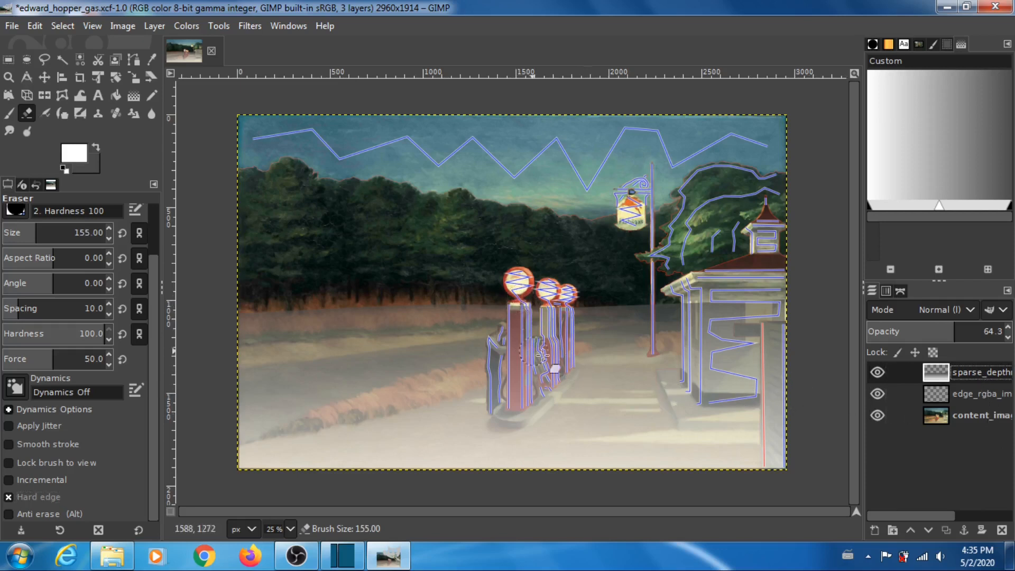
Erase the gradient over the gas pumps and attendant, the foreground pillar at the image's right edge, and the station building
{"action": "mouse_move", "coordinate": [517, 303]}
{"action": "left_mouse_down"}
{"action": "mouse_move", "coordinate": [519, 400]}
{"action": "mouse_move", "coordinate": [502, 408]}
{"action": "mouse_move", "coordinate": [497, 353]}
{"action": "mouse_move", "coordinate": [503, 335]}
{"action": "mouse_move", "coordinate": [512, 342]}
{"action": "mouse_move", "coordinate": [515, 312]}
{"action": "mouse_move", "coordinate": [548, 323]}
{"action": "mouse_move", "coordinate": [540, 395]}
{"action": "mouse_move", "coordinate": [559, 370]}
{"action": "mouse_move", "coordinate": [568, 294]}
{"action": "mouse_move", "coordinate": [572, 357]}
{"action": "mouse_move", "coordinate": [553, 376]}
{"action": "left_mouse_up"}
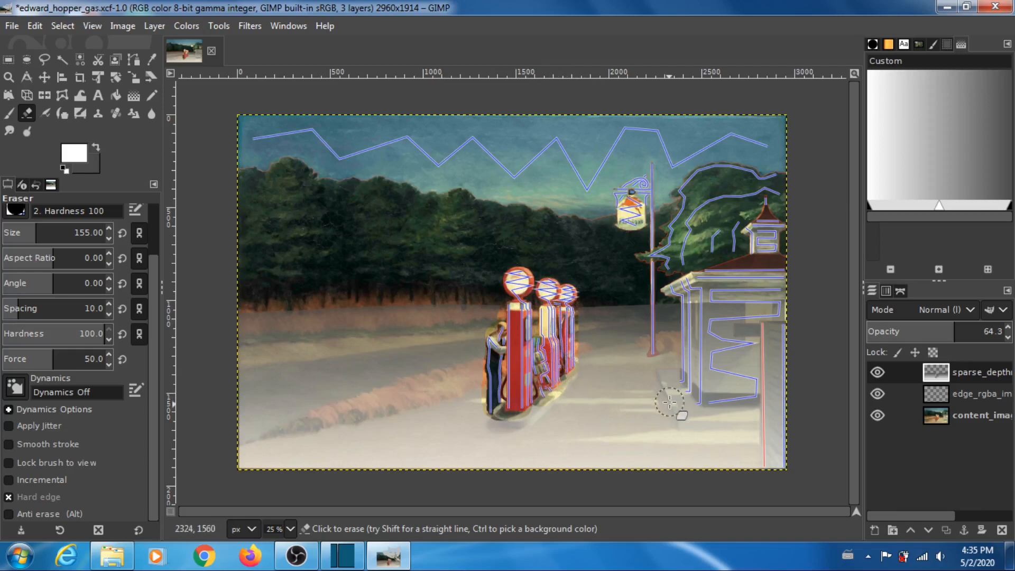
{"action": "mouse_move", "coordinate": [770, 327]}
{"action": "left_mouse_down"}
{"action": "mouse_move", "coordinate": [780, 468]}
{"action": "mouse_move", "coordinate": [767, 458]}
{"action": "mouse_move", "coordinate": [768, 397]}
{"action": "left_mouse_up"}
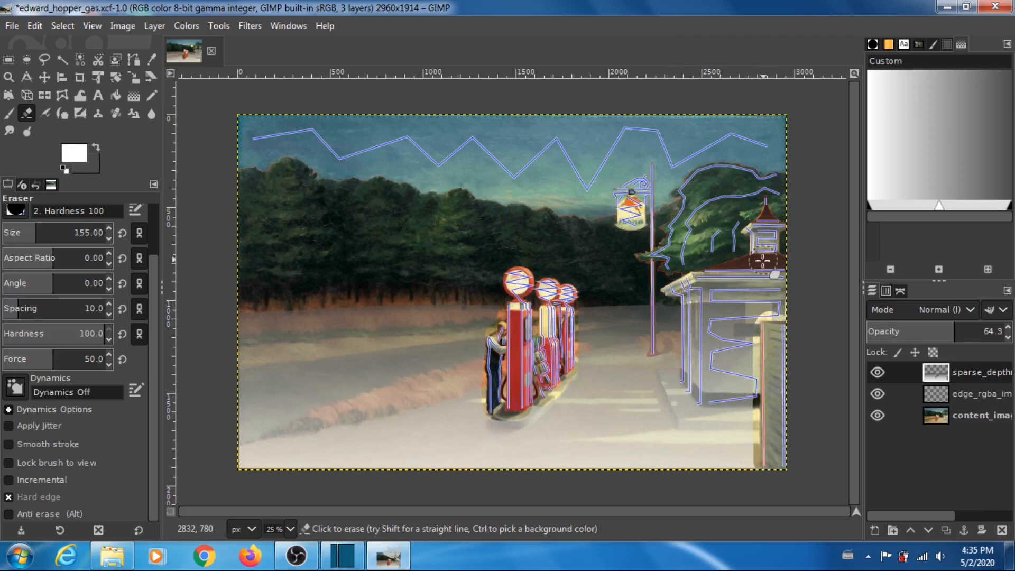
{"action": "mouse_move", "coordinate": [678, 290]}
{"action": "left_mouse_down"}
{"action": "mouse_move", "coordinate": [693, 389]}
{"action": "mouse_move", "coordinate": [755, 403]}
{"action": "mouse_move", "coordinate": [752, 348]}
{"action": "mouse_move", "coordinate": [717, 385]}
{"action": "mouse_move", "coordinate": [701, 362]}
{"action": "mouse_move", "coordinate": [712, 330]}
{"action": "mouse_move", "coordinate": [740, 311]}
{"action": "mouse_move", "coordinate": [755, 331]}
{"action": "mouse_move", "coordinate": [766, 308]}
{"action": "mouse_move", "coordinate": [781, 311]}
{"action": "mouse_move", "coordinate": [788, 290]}
{"action": "mouse_move", "coordinate": [718, 273]}
{"action": "mouse_move", "coordinate": [670, 292]}
{"action": "mouse_move", "coordinate": [785, 259]}
{"action": "mouse_move", "coordinate": [767, 207]}
{"action": "mouse_move", "coordinate": [749, 228]}
{"action": "mouse_move", "coordinate": [760, 252]}
{"action": "mouse_move", "coordinate": [707, 295]}
{"action": "left_mouse_up"}
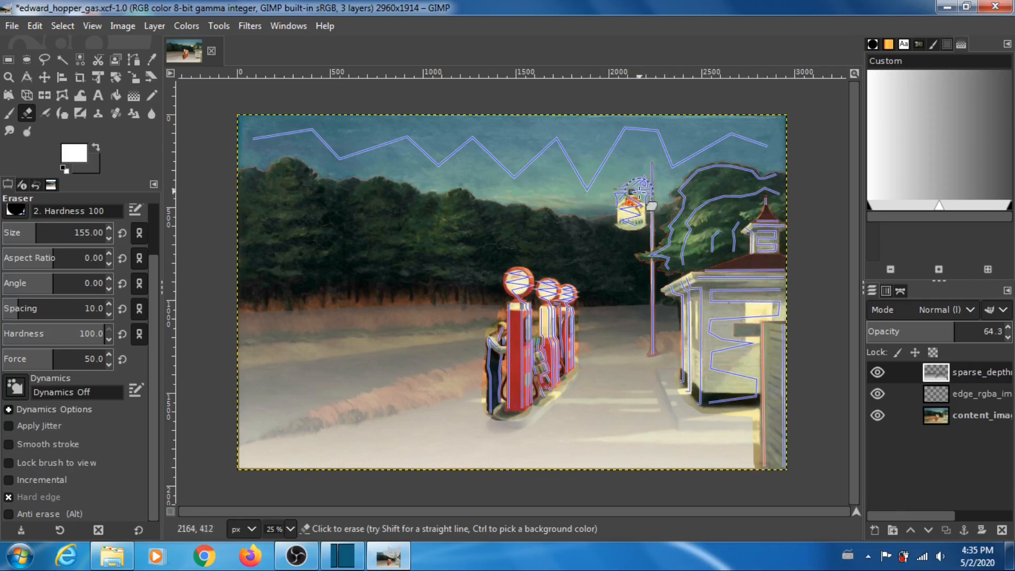
Reduce the eraser size to 61 and erase the gradient along the lower lamp post down to its base
{"action": "mouse_move", "coordinate": [632, 190]}
{"action": "left_mouse_down"}
{"action": "mouse_move", "coordinate": [627, 217]}
{"action": "mouse_move", "coordinate": [633, 199]}
{"action": "left_mouse_up"}
{"action": "key", "text": "bracketleft"}
{"action": "key", "text": "bracketleft"}
{"action": "key", "text": "bracketleft"}
{"action": "key", "text": "bracketleft"}
{"action": "key", "text": "bracketleft"}
{"action": "key", "text": "bracketleft"}
{"action": "key", "text": "bracketleft"}
{"action": "key", "text": "bracketleft"}
{"action": "key", "text": "bracketleft"}
{"action": "key", "text": "bracketleft"}
{"action": "key", "text": "bracketleft"}
{"action": "key", "text": "bracketleft"}
{"action": "key", "text": "bracketleft"}
{"action": "key", "text": "bracketleft"}
{"action": "key", "text": "bracketleft"}
{"action": "key", "text": "bracketleft"}
{"action": "key", "text": "bracketleft"}
{"action": "key", "text": "bracketleft"}
{"action": "key", "text": "bracketleft"}
{"action": "key", "text": "bracketleft"}
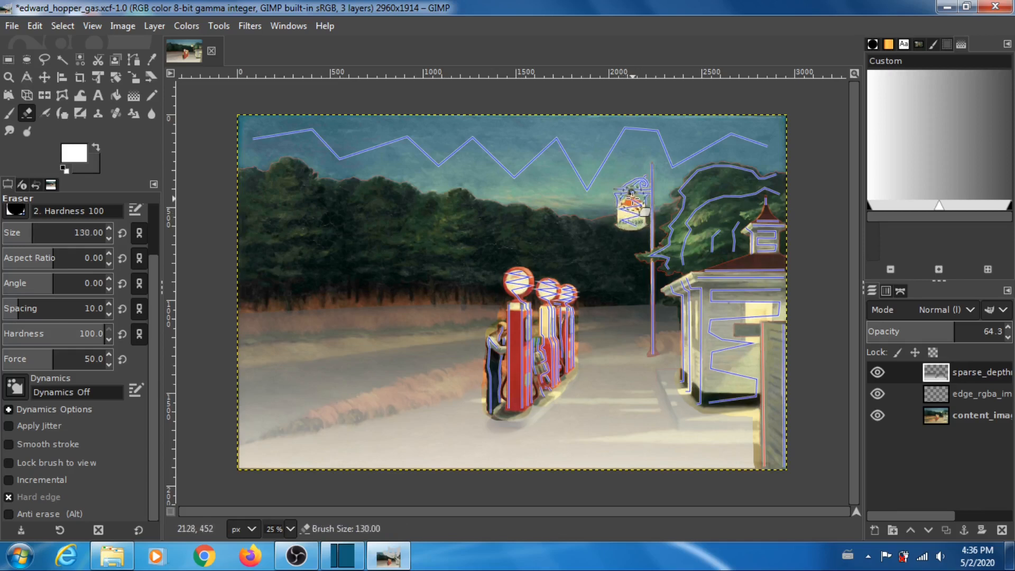
{"action": "key", "text": "bracketleft"}
{"action": "key", "text": "bracketleft"}
{"action": "key", "text": "bracketleft"}
{"action": "key", "text": "bracketleft"}
{"action": "key", "text": "bracketleft"}
{"action": "key", "text": "bracketleft"}
{"action": "key", "text": "bracketleft"}
{"action": "key", "text": "bracketleft"}
{"action": "key", "text": "bracketleft"}
{"action": "key", "text": "bracketleft"}
{"action": "key", "text": "bracketleft"}
{"action": "key", "text": "bracketleft"}
{"action": "key", "text": "bracketleft"}
{"action": "key", "text": "bracketleft"}
{"action": "key", "text": "bracketleft"}
{"action": "key", "text": "bracketleft"}
{"action": "key", "text": "bracketleft"}
{"action": "key", "text": "bracketleft"}
{"action": "key", "text": "bracketleft"}
{"action": "key", "text": "bracketleft"}
{"action": "key", "text": "bracketleft"}
{"action": "key", "text": "bracketleft"}
{"action": "key", "text": "bracketleft"}
{"action": "key", "text": "bracketleft"}
{"action": "key", "text": "bracketleft"}
{"action": "key", "text": "bracketleft"}
{"action": "key", "text": "bracketleft"}
{"action": "key", "text": "bracketleft"}
{"action": "key", "text": "bracketleft"}
{"action": "key", "text": "bracketleft"}
{"action": "key", "text": "bracketleft"}
{"action": "key", "text": "bracketleft"}
{"action": "key", "text": "bracketleft"}
{"action": "key", "text": "bracketleft"}
{"action": "key", "text": "bracketleft"}
{"action": "key", "text": "bracketleft"}
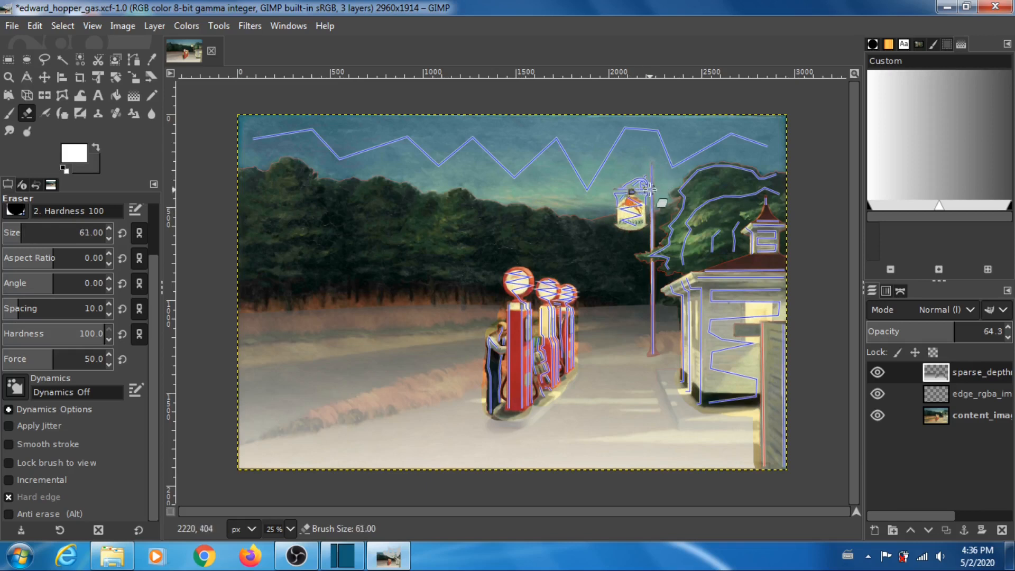
{"action": "left_click_drag", "start_coordinate": [656, 219], "coordinate": [656, 352]}
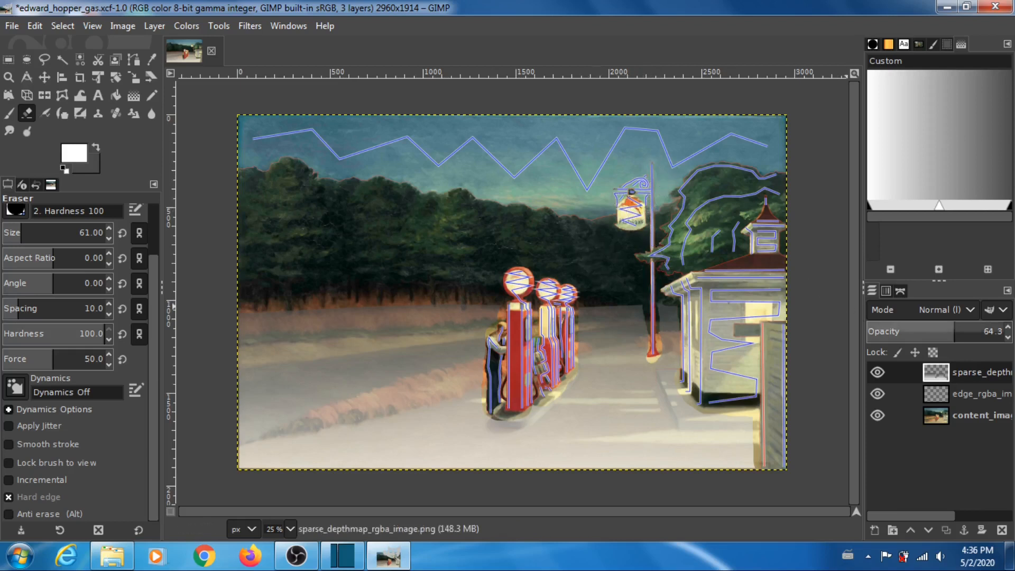
Restore the sparse depth map layer's opacity to 100
{"action": "left_click_drag", "start_coordinate": [950, 331], "coordinate": [985, 331]}
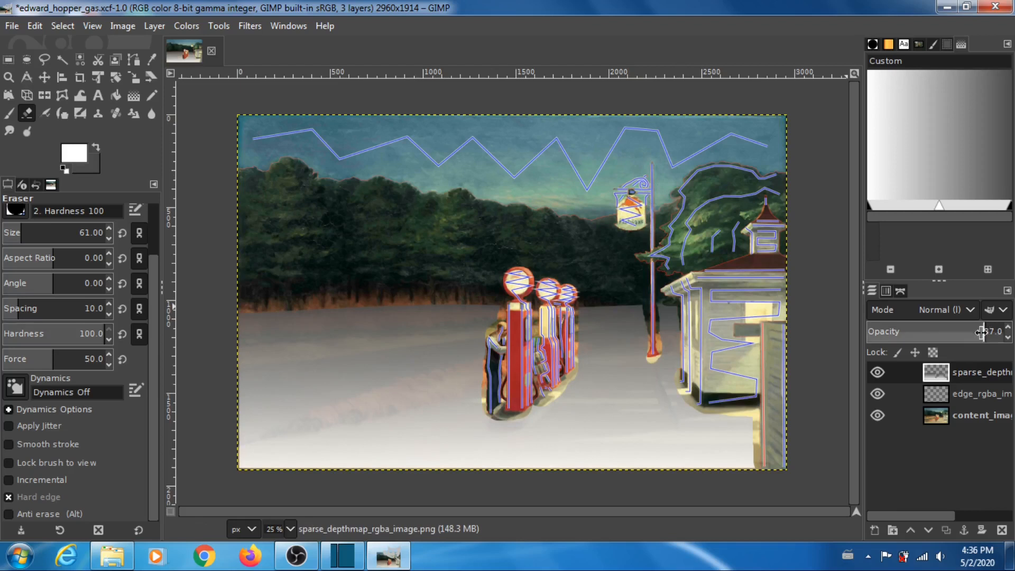
{"action": "left_click_drag", "start_coordinate": [964, 332], "coordinate": [1007, 331]}
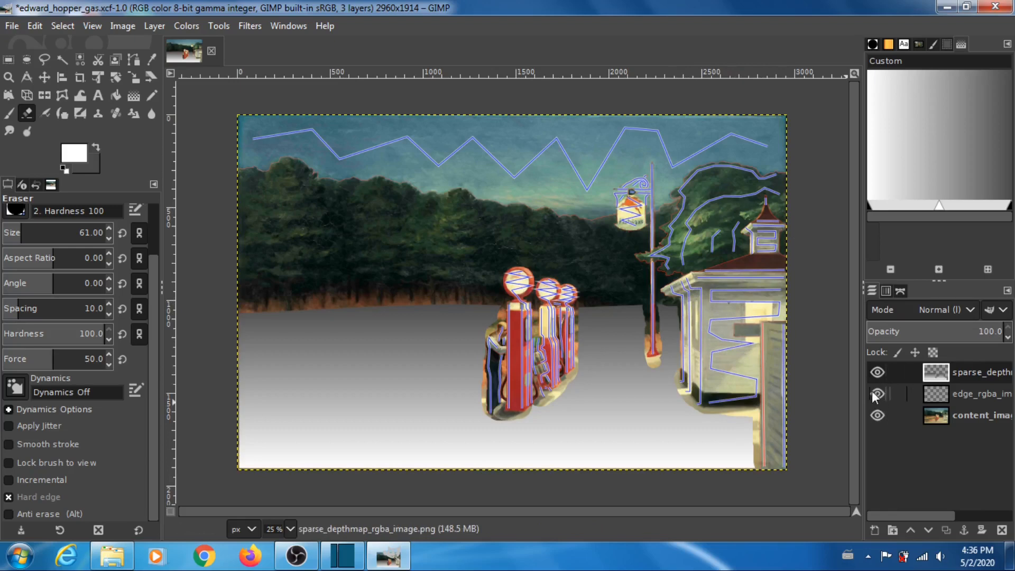
{"action": "left_click_drag", "start_coordinate": [877, 393], "coordinate": [880, 414]}
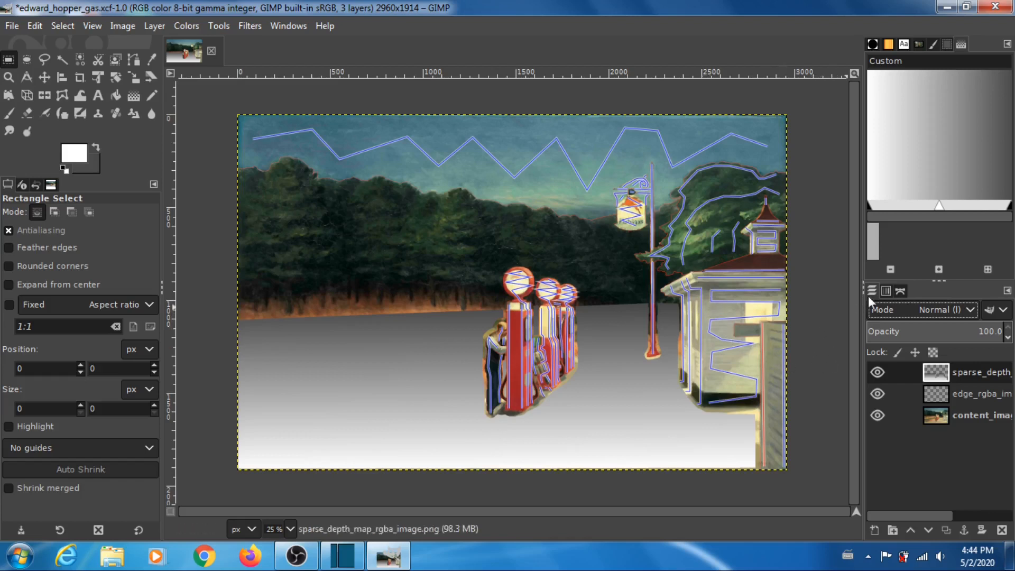
Bring up the image's paths and highlight paths 219, 187, 140, 162 and 000 in turn to examine what each one outlines
{"action": "left_click", "coordinate": [902, 291]}
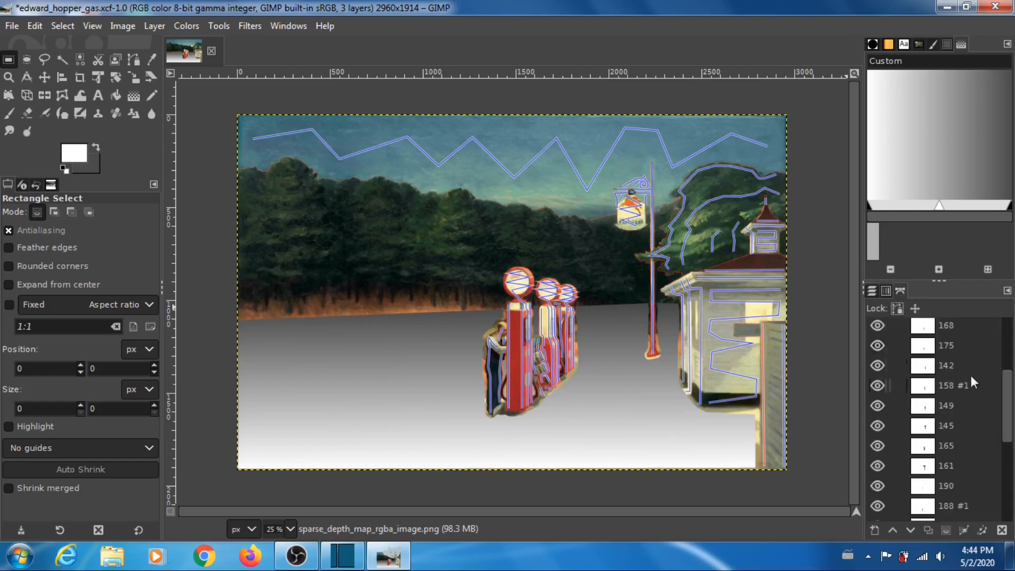
{"action": "left_click_drag", "start_coordinate": [1006, 406], "coordinate": [1013, 338]}
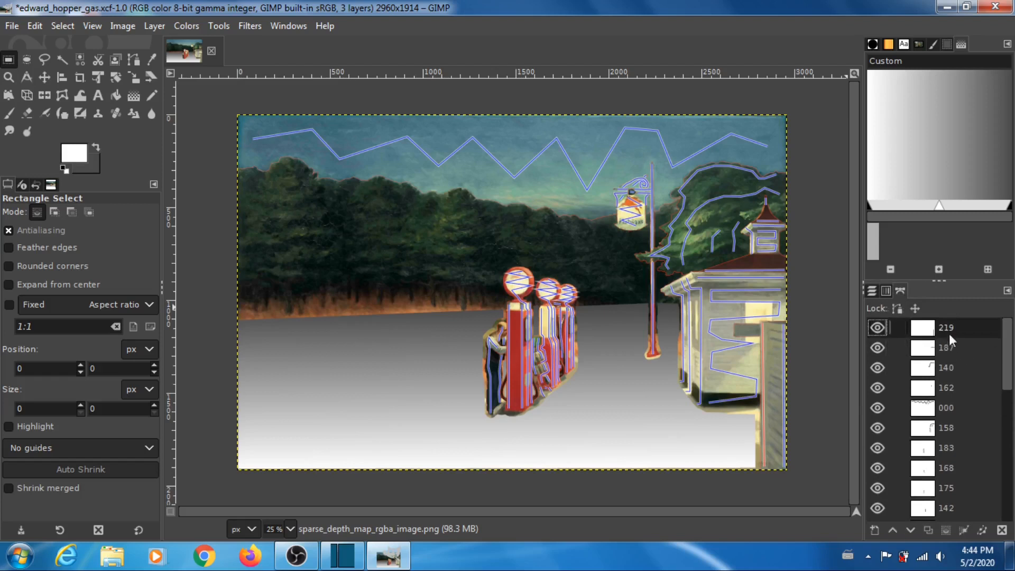
{"action": "left_click", "coordinate": [949, 347]}
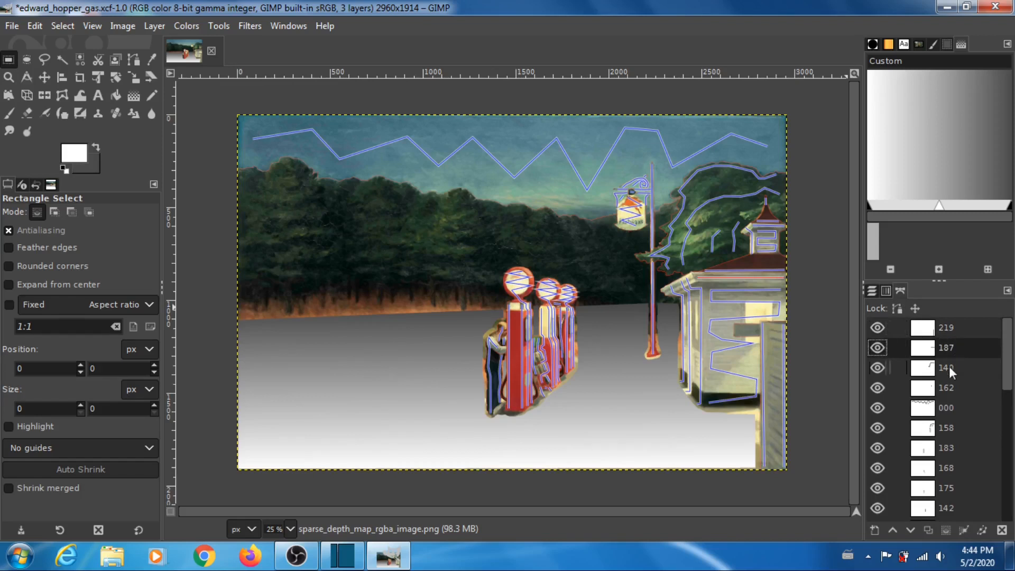
{"action": "left_click", "coordinate": [950, 328]}
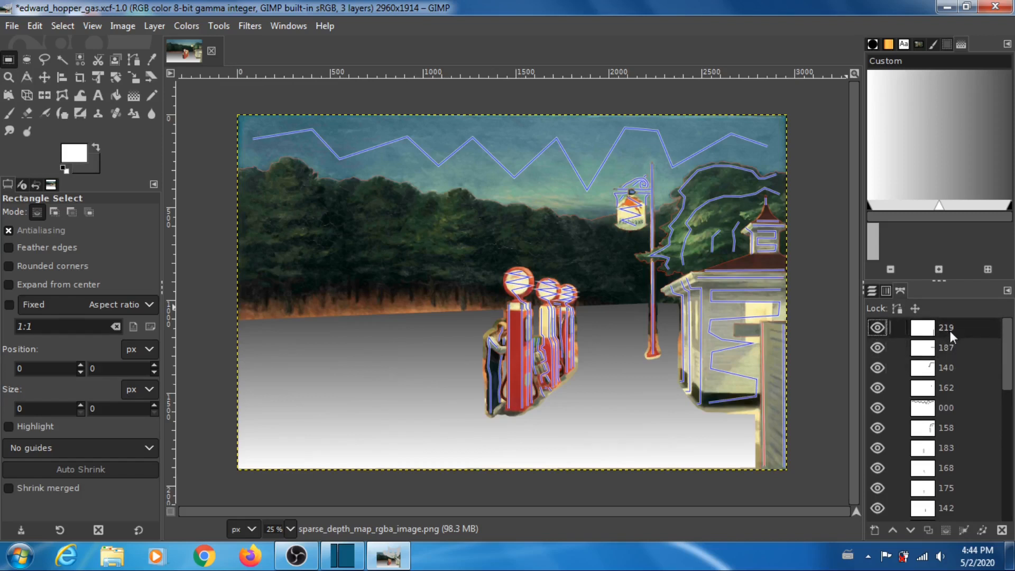
{"action": "left_click", "coordinate": [949, 367]}
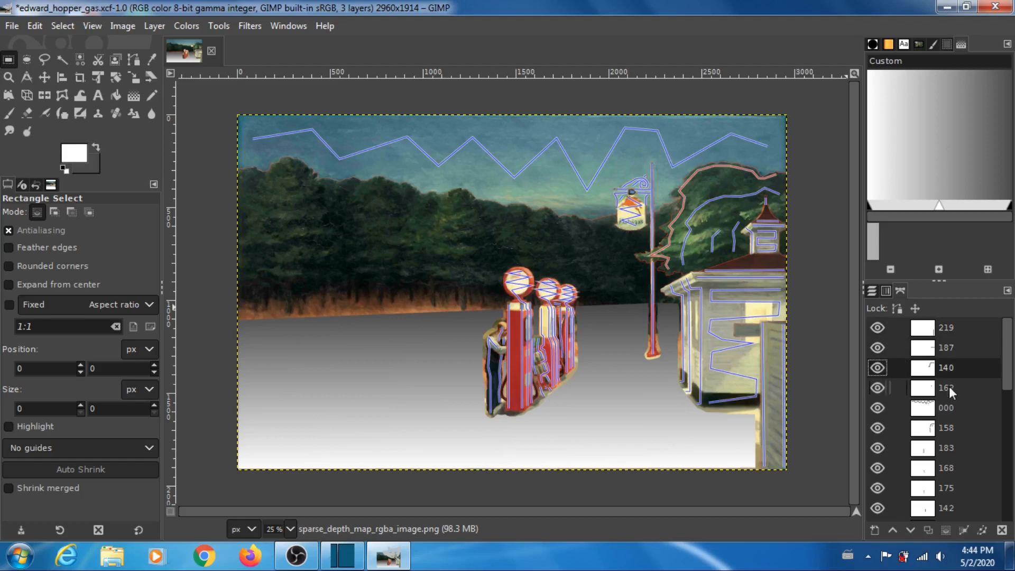
{"action": "left_click", "coordinate": [950, 385]}
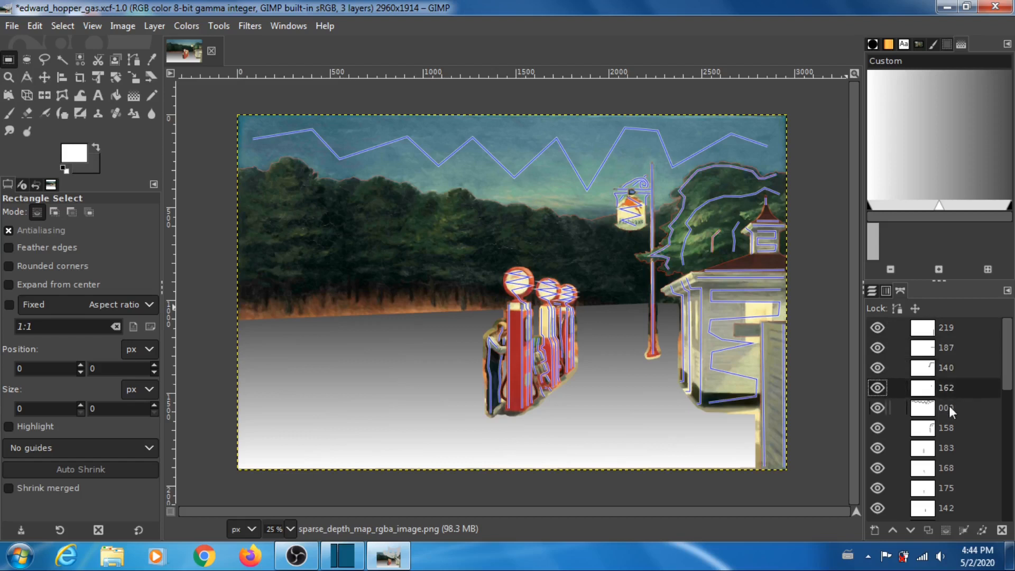
{"action": "left_click", "coordinate": [949, 405]}
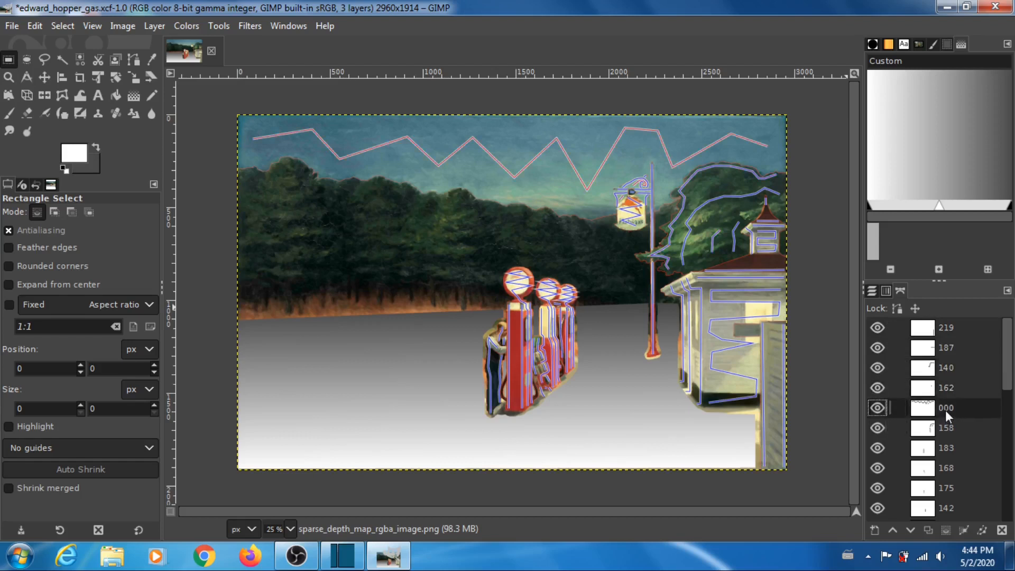
{"action": "left_click", "coordinate": [943, 387]}
{"action": "left_click", "coordinate": [944, 366]}
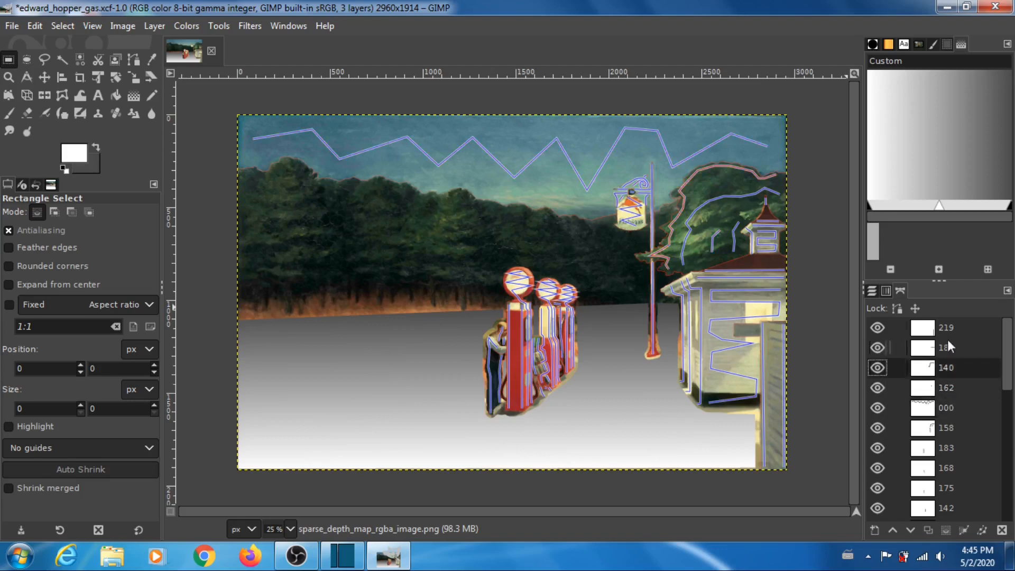
{"action": "left_click", "coordinate": [947, 328]}
{"action": "left_click", "coordinate": [943, 347]}
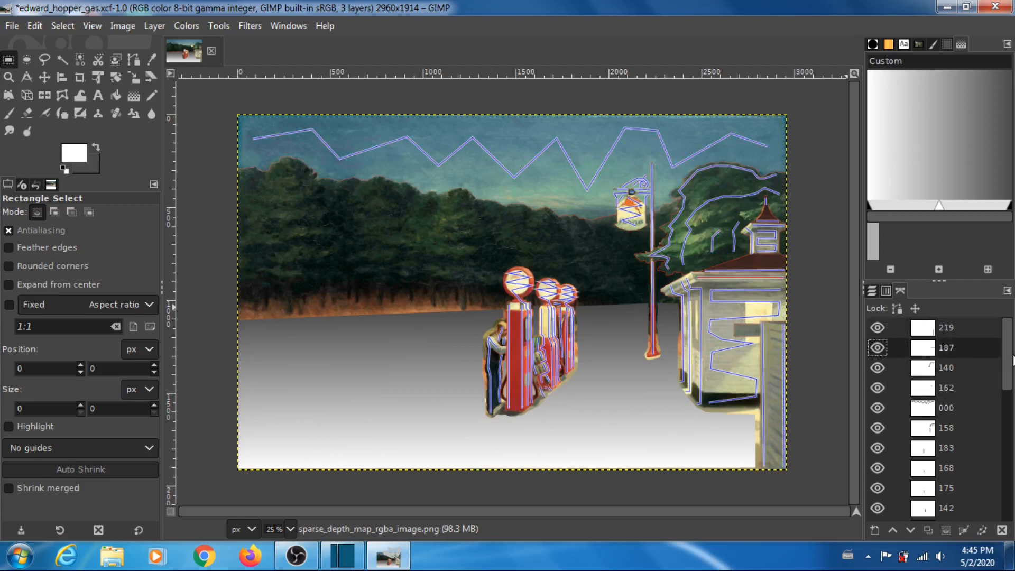
{"action": "left_click", "coordinate": [945, 328]}
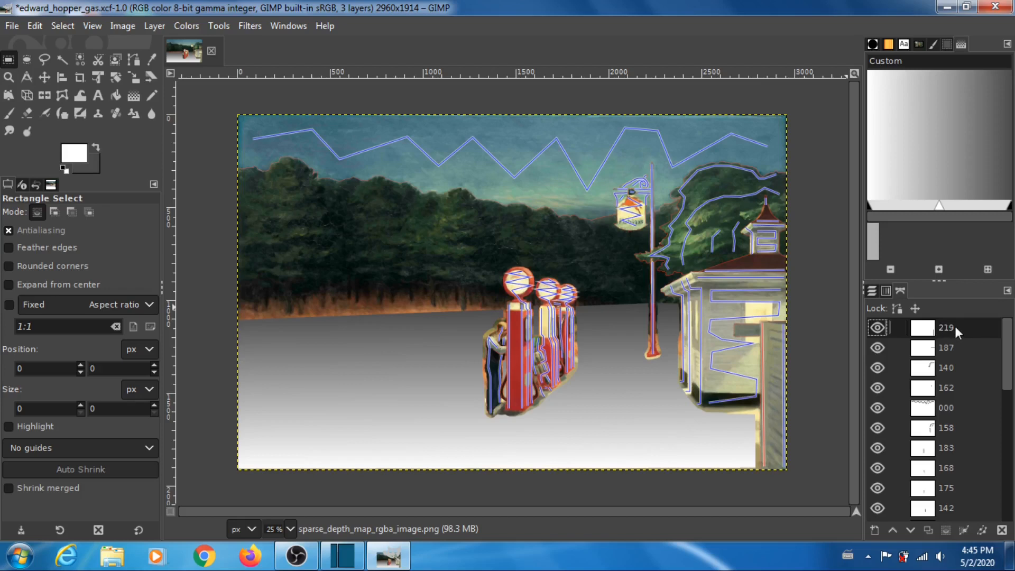
{"action": "left_click", "coordinate": [949, 407]}
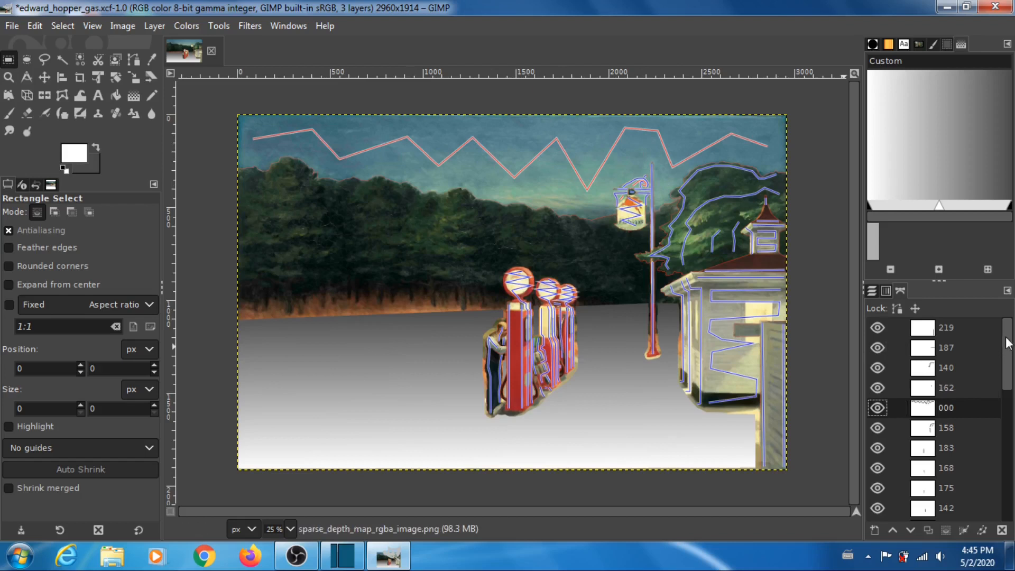
Look through the rest of the paths list and highlight path 158 #1 to compare the paths' names
{"action": "left_click_drag", "start_coordinate": [1005, 337], "coordinate": [1010, 335]}
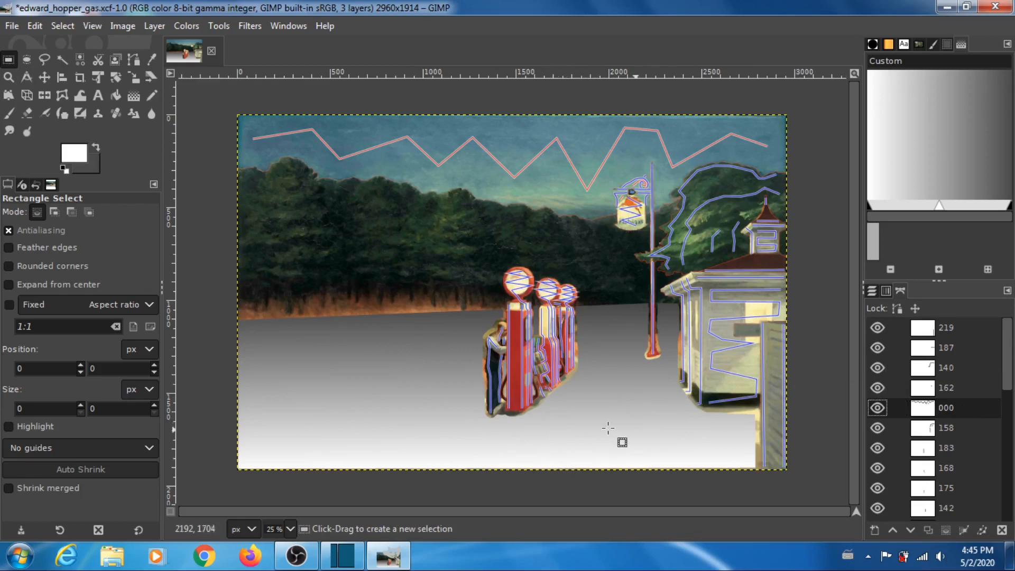
{"action": "left_click_drag", "start_coordinate": [1007, 368], "coordinate": [1010, 415]}
{"action": "scroll", "coordinate": [1013, 413], "scroll_direction": "up", "scroll_amount": 5}
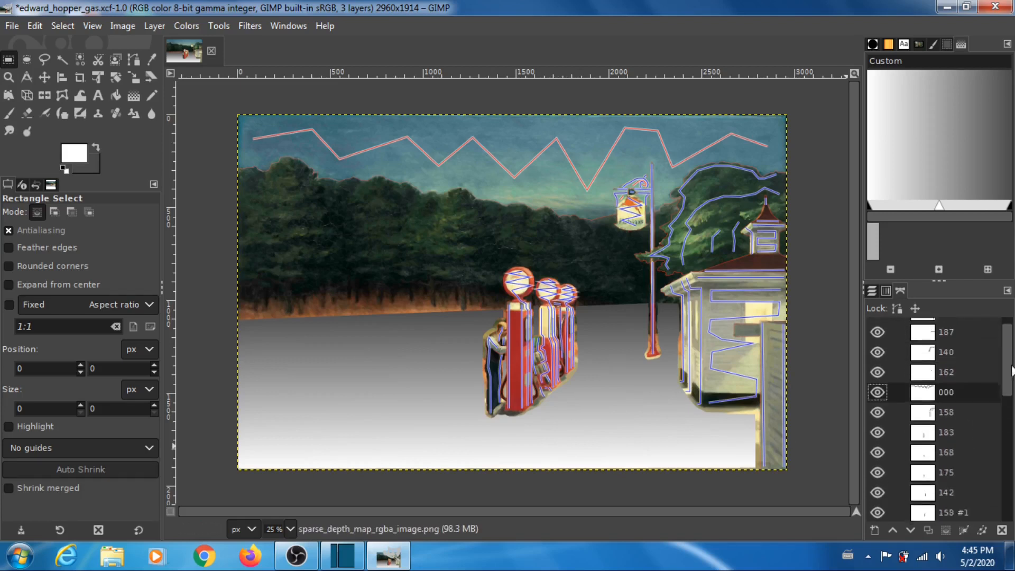
{"action": "left_click_drag", "start_coordinate": [1007, 369], "coordinate": [1013, 391]}
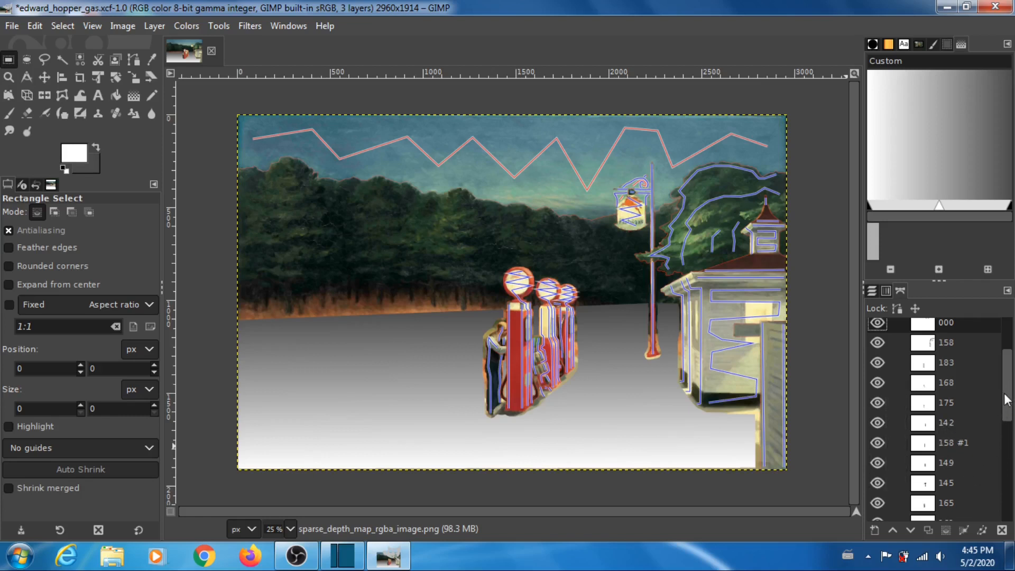
{"action": "scroll", "coordinate": [947, 418], "scroll_direction": "down", "scroll_amount": 3}
{"action": "left_click", "coordinate": [948, 382]}
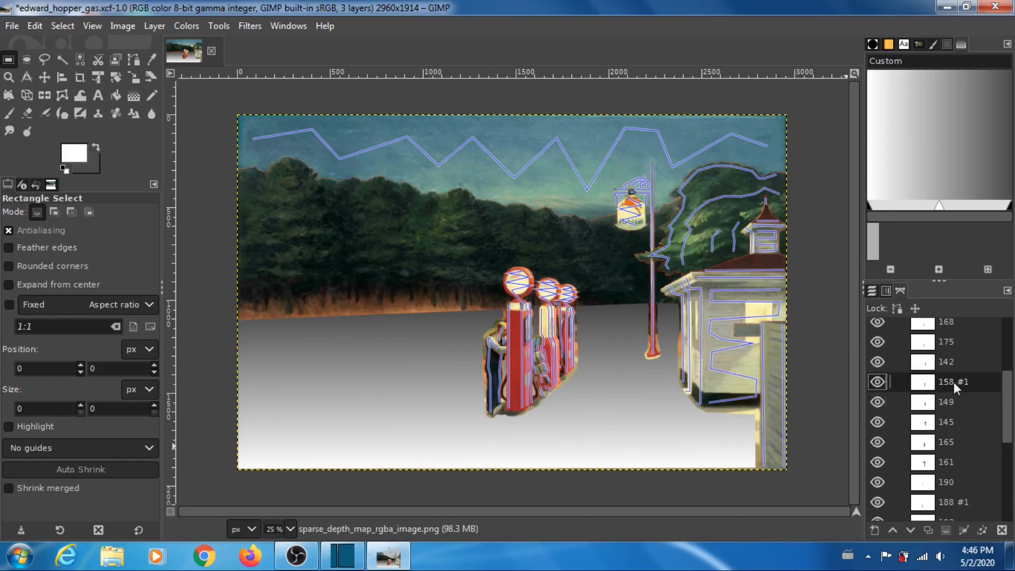
{"action": "scroll", "coordinate": [994, 388], "scroll_direction": "down", "scroll_amount": 5}
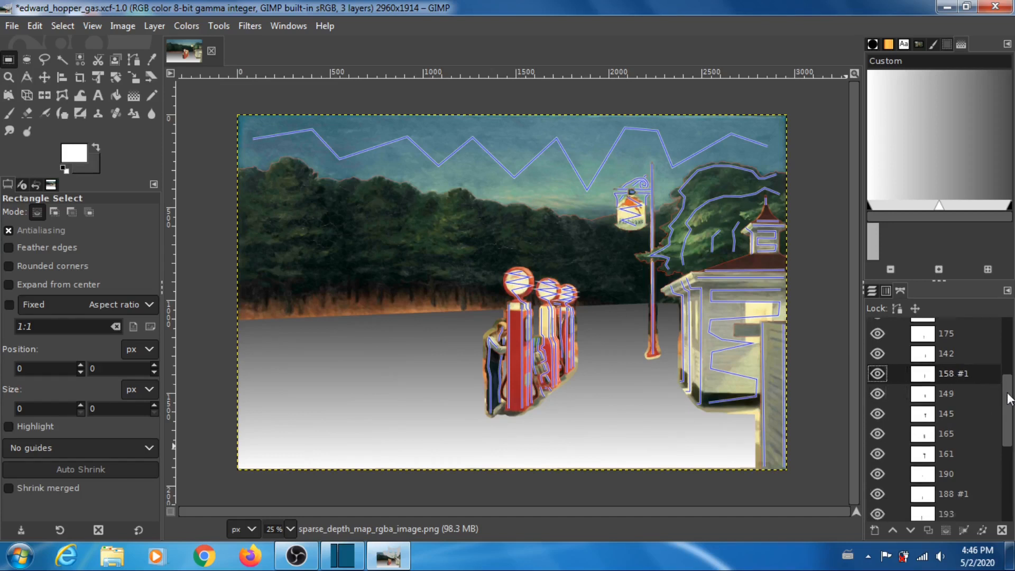
{"action": "left_click_drag", "start_coordinate": [1013, 455], "coordinate": [1014, 367]}
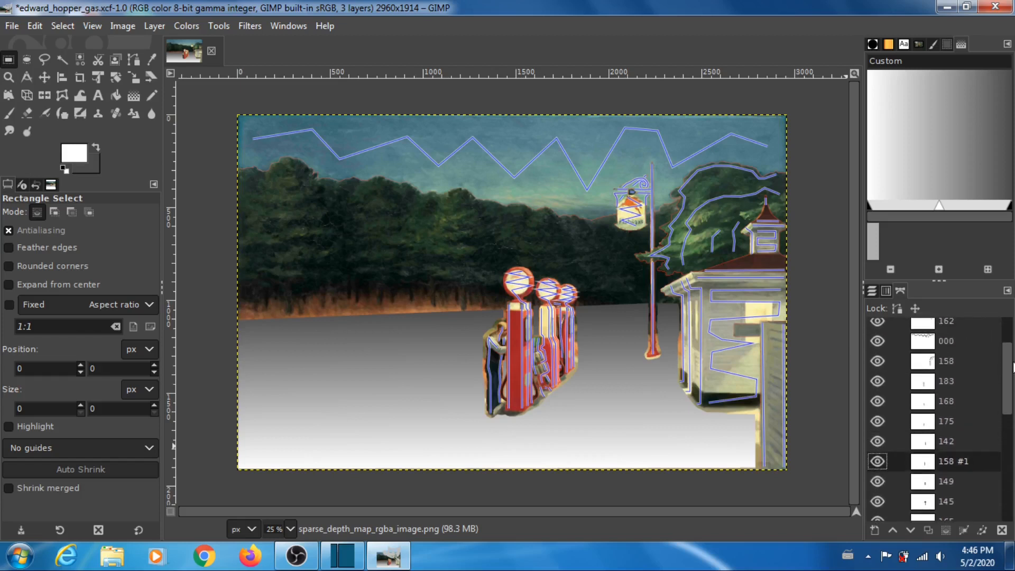
Highlight path 158 to examine what it outlines in the large tree behind the building
{"action": "left_click", "coordinate": [946, 360]}
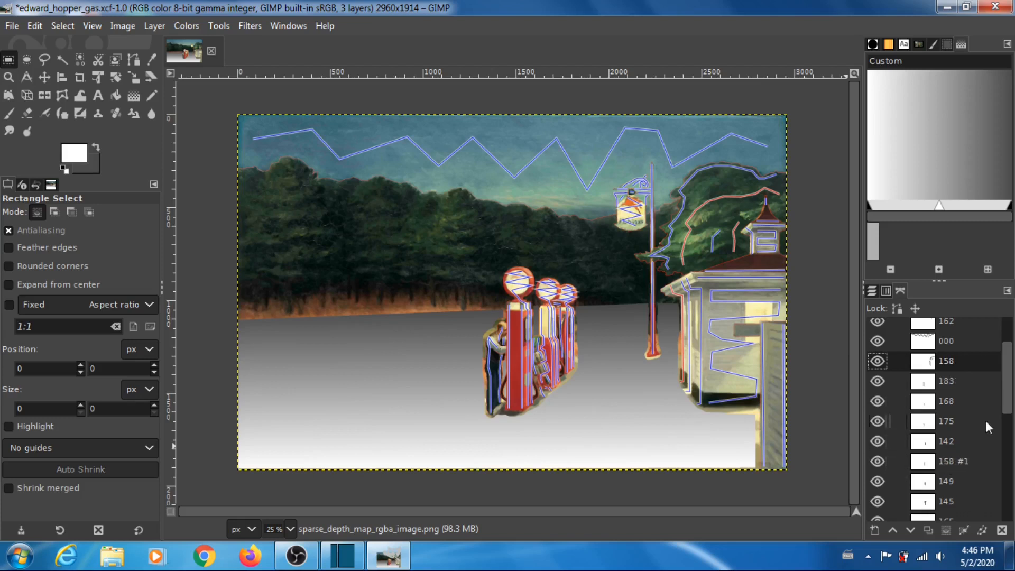
{"action": "left_click_drag", "start_coordinate": [1007, 396], "coordinate": [1005, 356]}
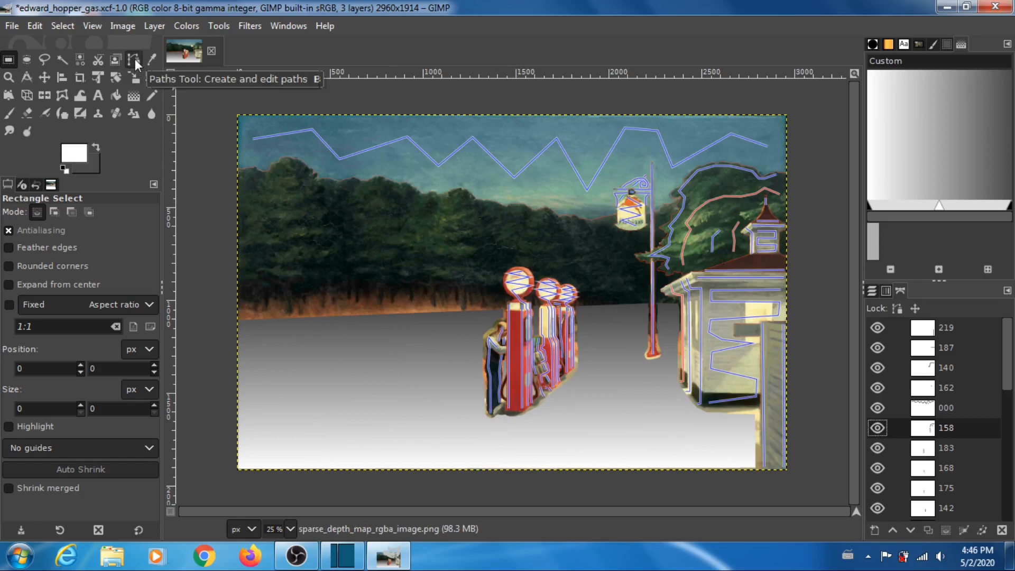
Start a new polygonal path with the Paths tool, placing four connected anchors across the forest trees
{"action": "left_click", "coordinate": [135, 58]}
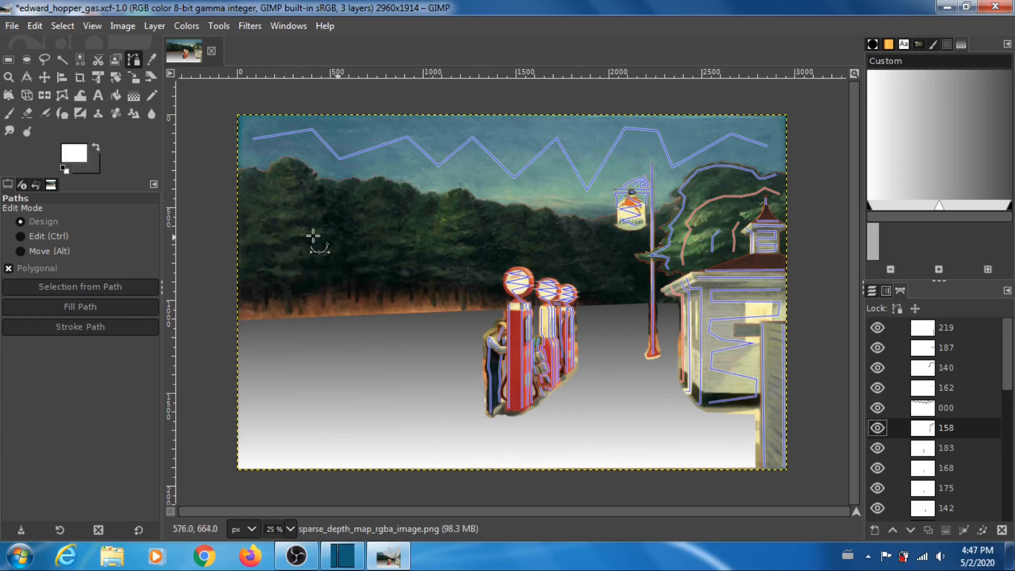
{"action": "left_click", "coordinate": [271, 251]}
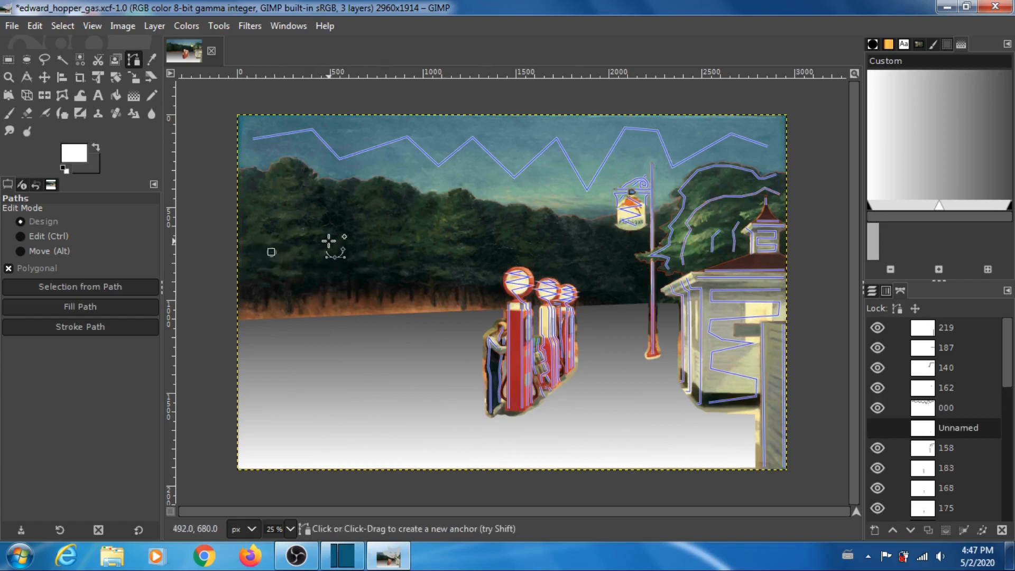
{"action": "left_click", "coordinate": [382, 249]}
{"action": "left_click", "coordinate": [444, 246]}
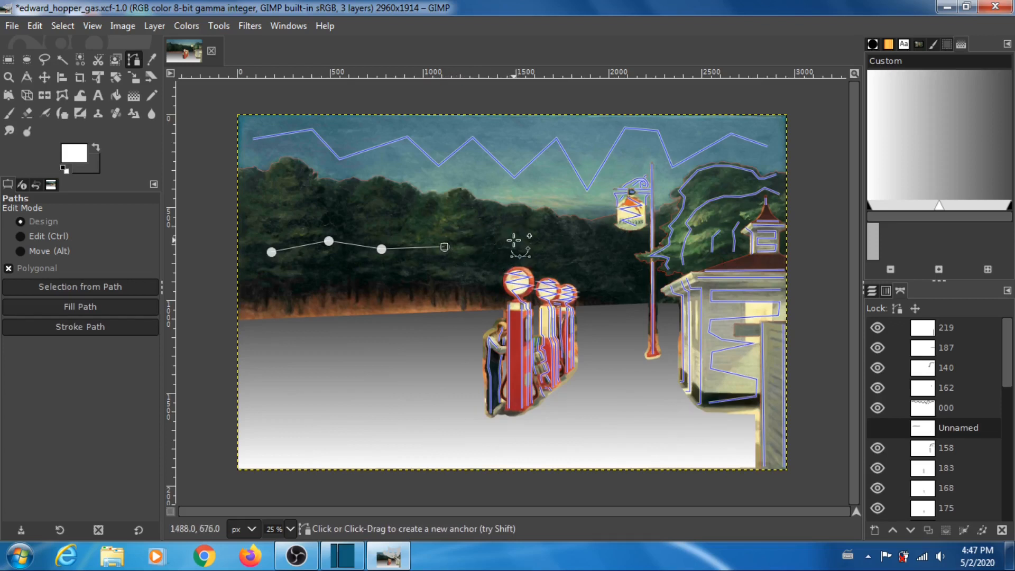
Add two separate open components to the same path, following the forest from above the gas pumps toward the lamp post
{"action": "key", "text": "ctrl"}
{"action": "key", "text": "shift"}
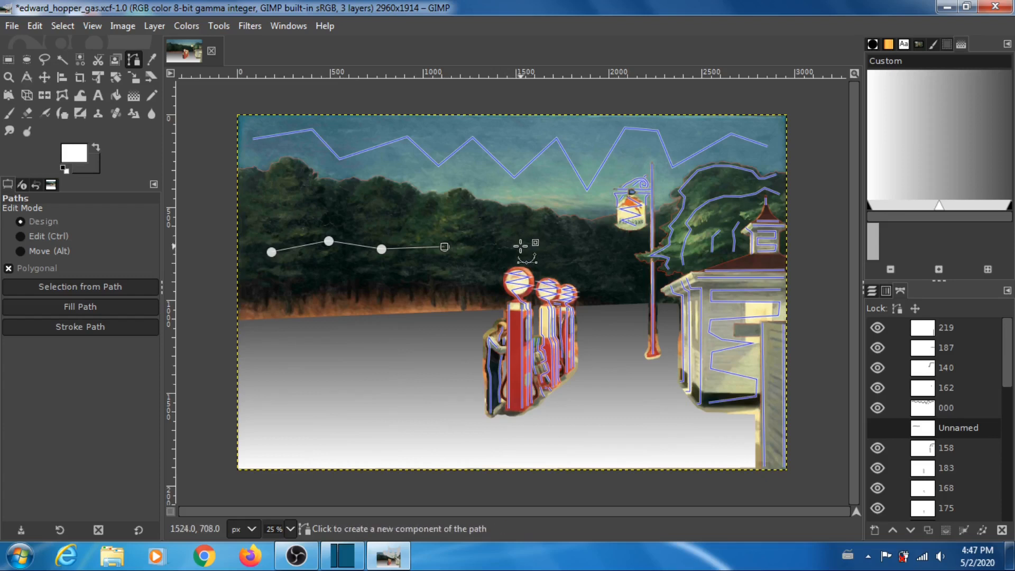
{"action": "left_click", "coordinate": [521, 240], "text": "shift"}
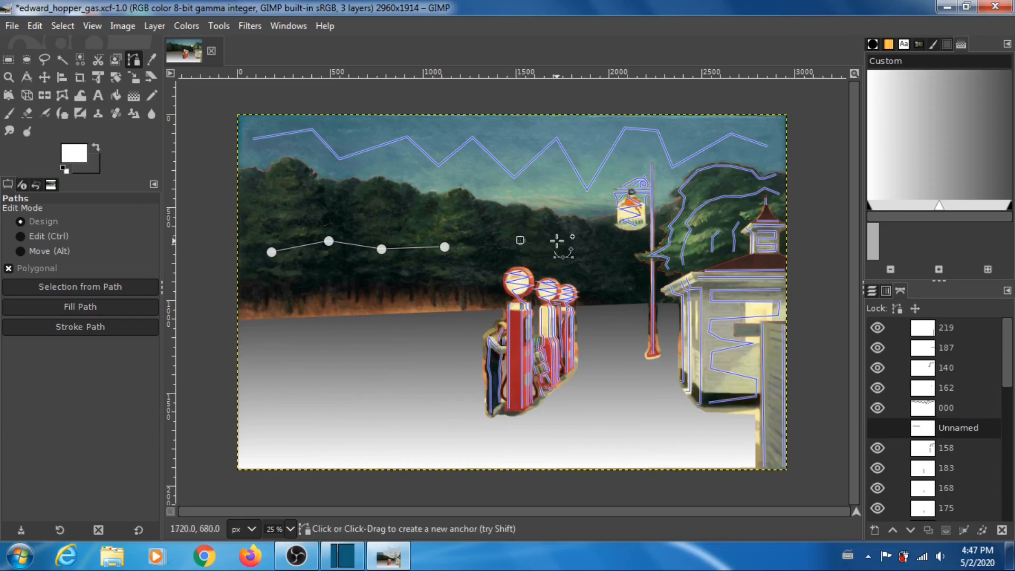
{"action": "left_click", "coordinate": [557, 244]}
{"action": "left_click", "coordinate": [588, 259]}
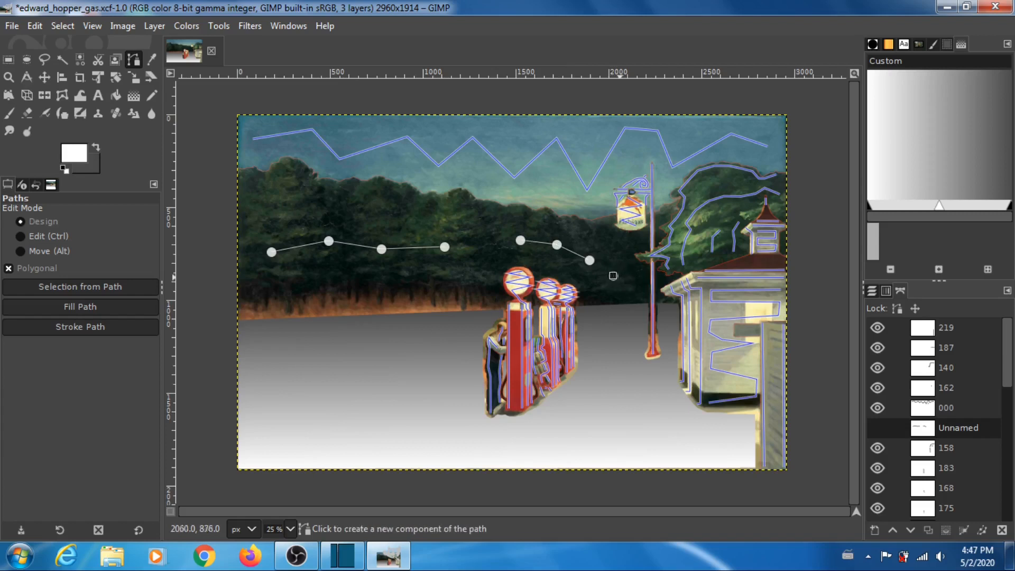
{"action": "left_click", "coordinate": [632, 283]}
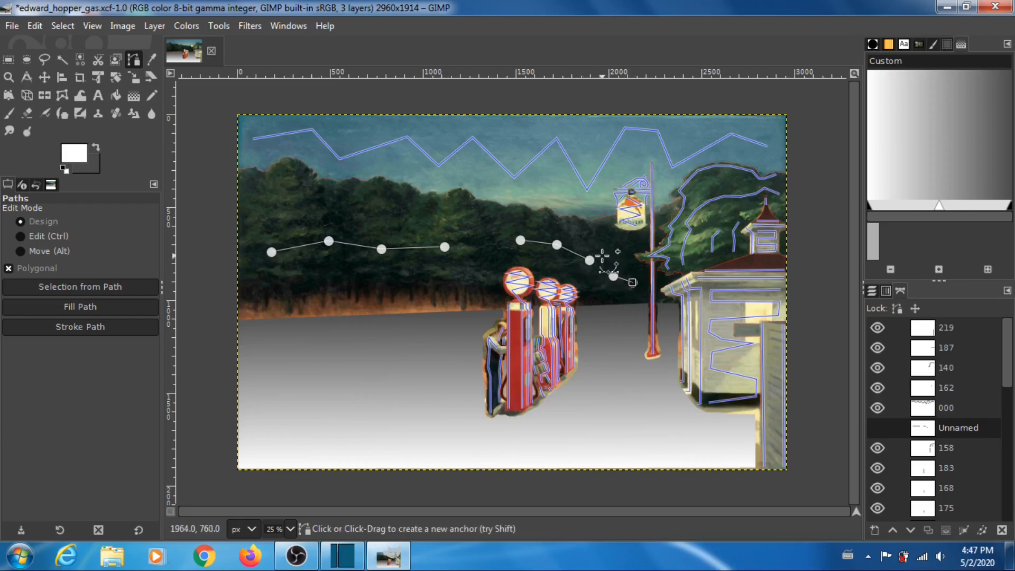
Undo the path's added components and anchors back to its first two anchors in the forest
{"action": "key", "text": "ctrl+z"}
{"action": "key", "text": "ctrl+z"}
{"action": "key", "text": "ctrl+z"}
{"action": "key", "text": "ctrl+z"}
{"action": "key", "text": "ctrl+z"}
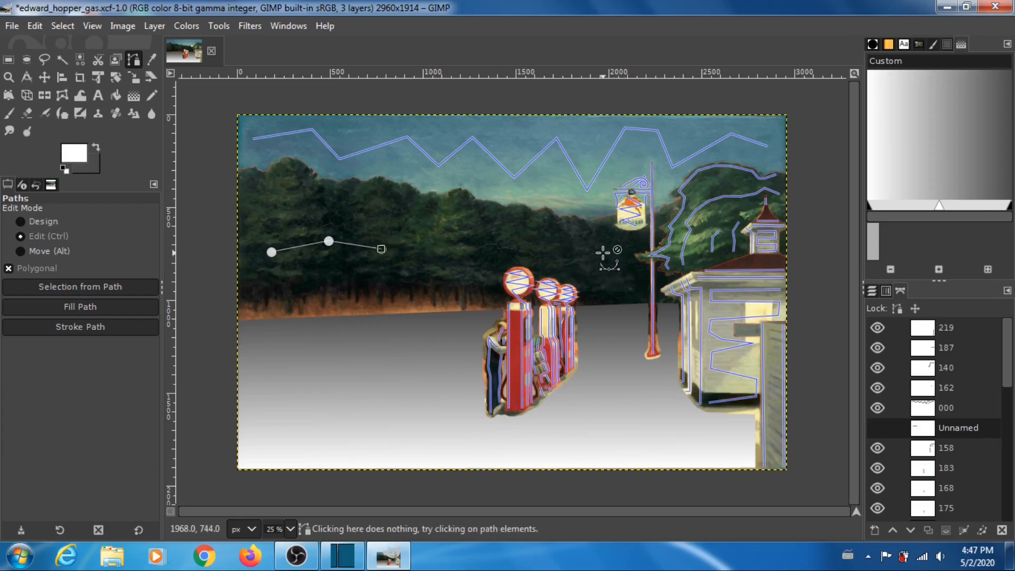
{"action": "key", "text": "ctrl+z"}
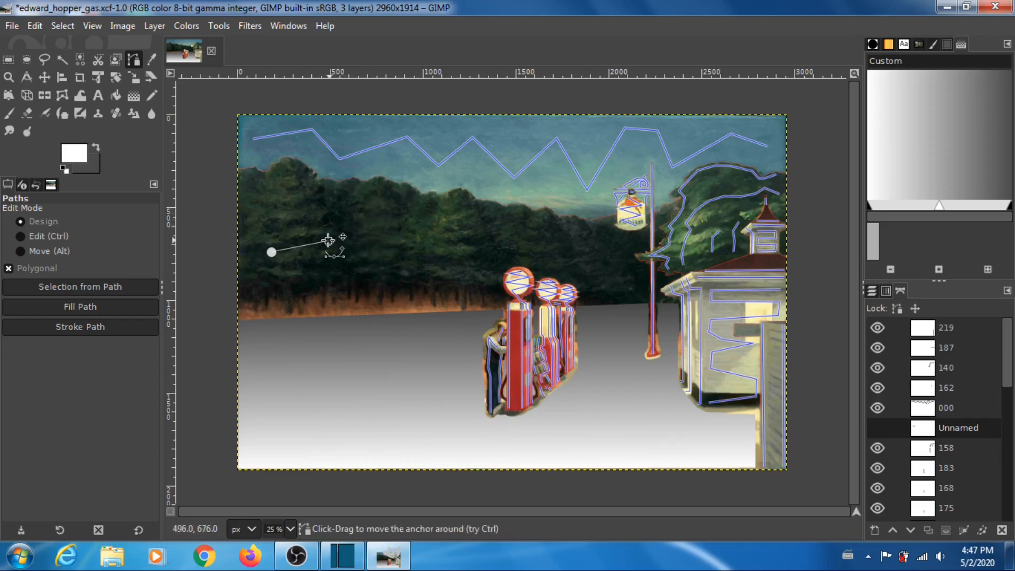
Extend the path with four more anchors around the nearer forest trees and close it into a loop on its first anchor
{"action": "left_click", "coordinate": [369, 207]}
{"action": "left_click", "coordinate": [418, 251]}
{"action": "left_click", "coordinate": [362, 284]}
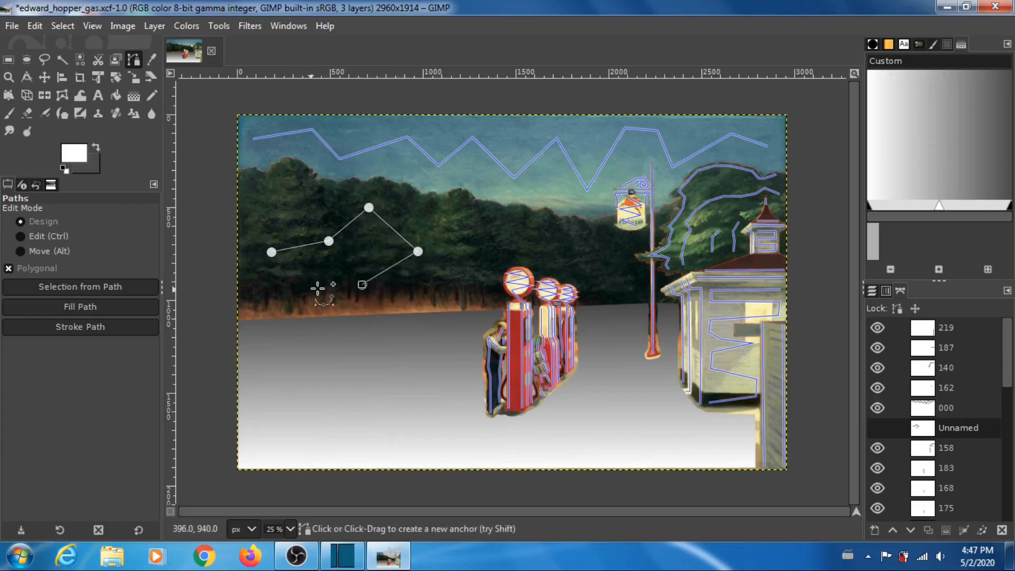
{"action": "left_click", "coordinate": [300, 288]}
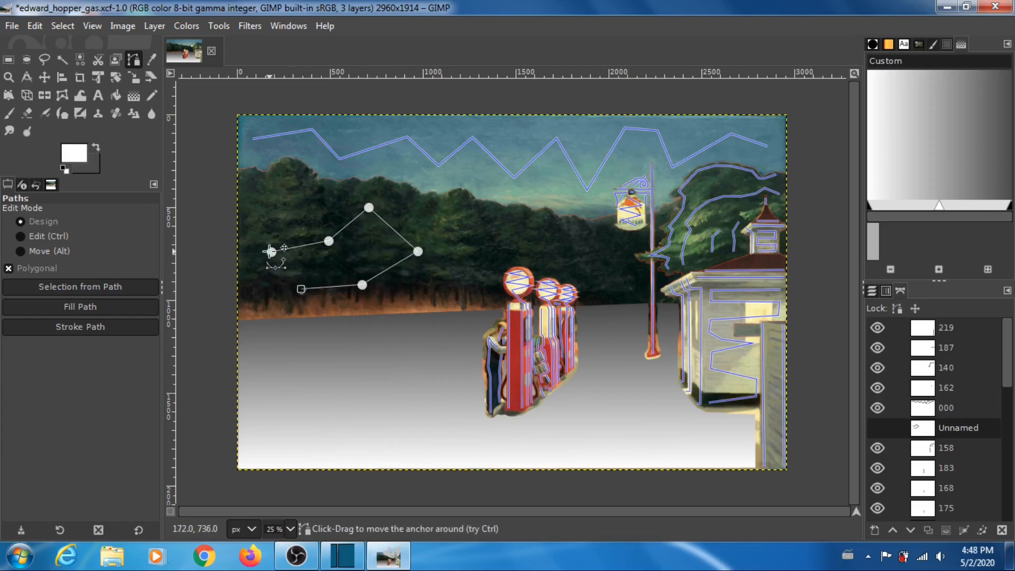
{"action": "key", "text": "ctrl"}
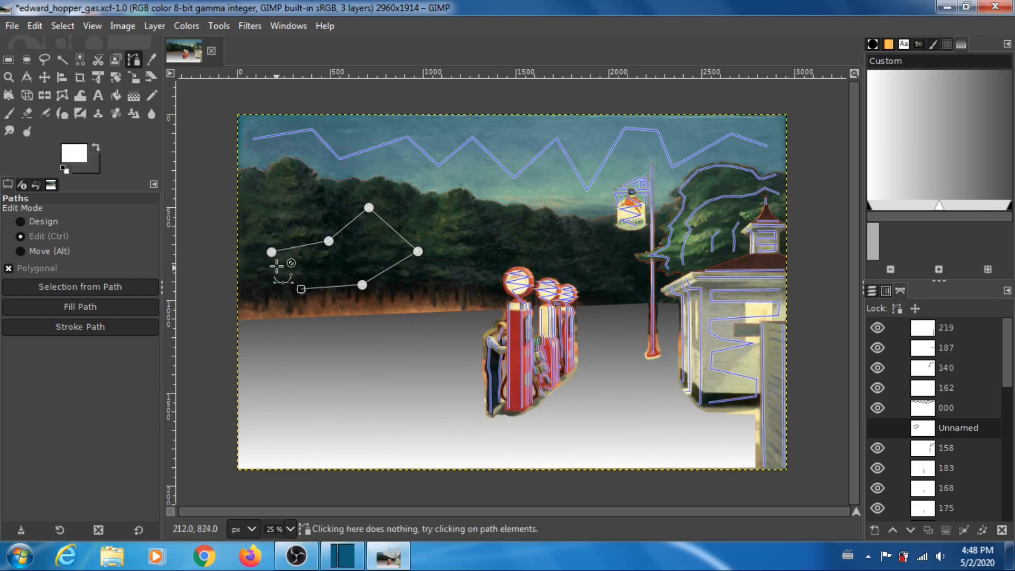
{"action": "left_click", "coordinate": [271, 252], "text": "ctrl"}
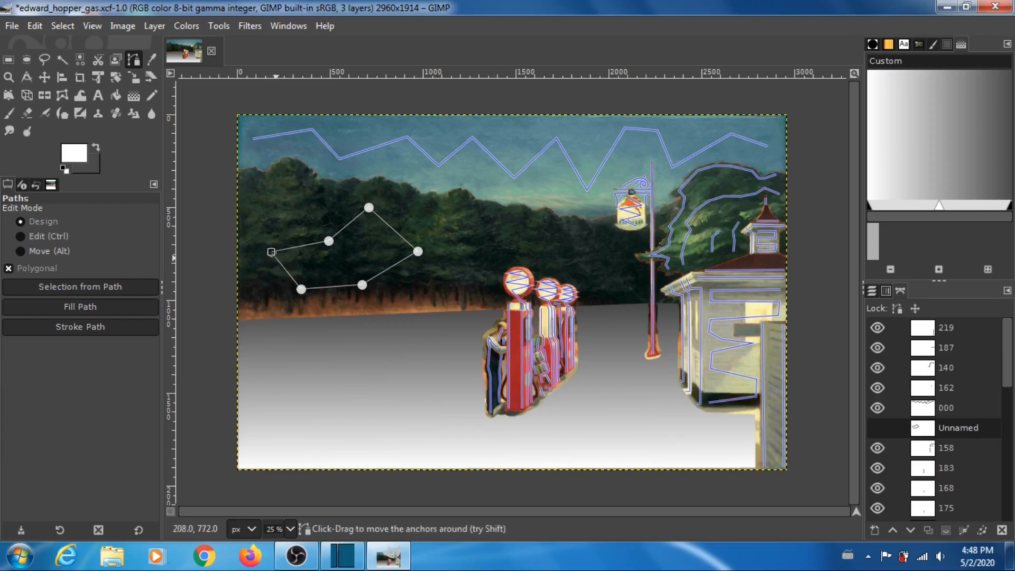
Begin a separate open component through the trees above the gas pumps, undoing the misplaced anchors at its far end
{"action": "left_click", "coordinate": [464, 237]}
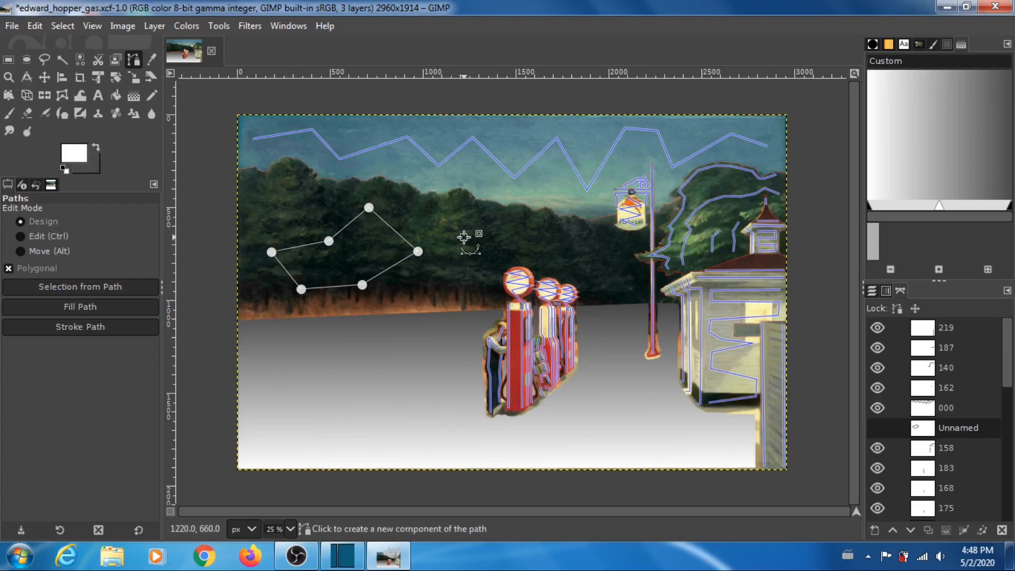
{"action": "left_click", "coordinate": [498, 231]}
{"action": "left_click", "coordinate": [533, 237]}
{"action": "left_click", "coordinate": [557, 252]}
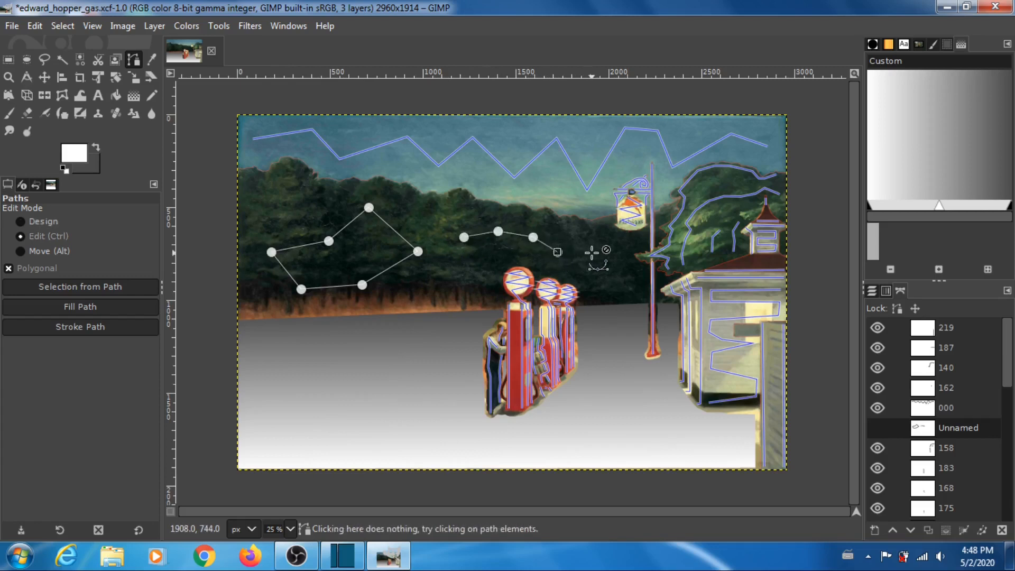
{"action": "left_click", "coordinate": [598, 252]}
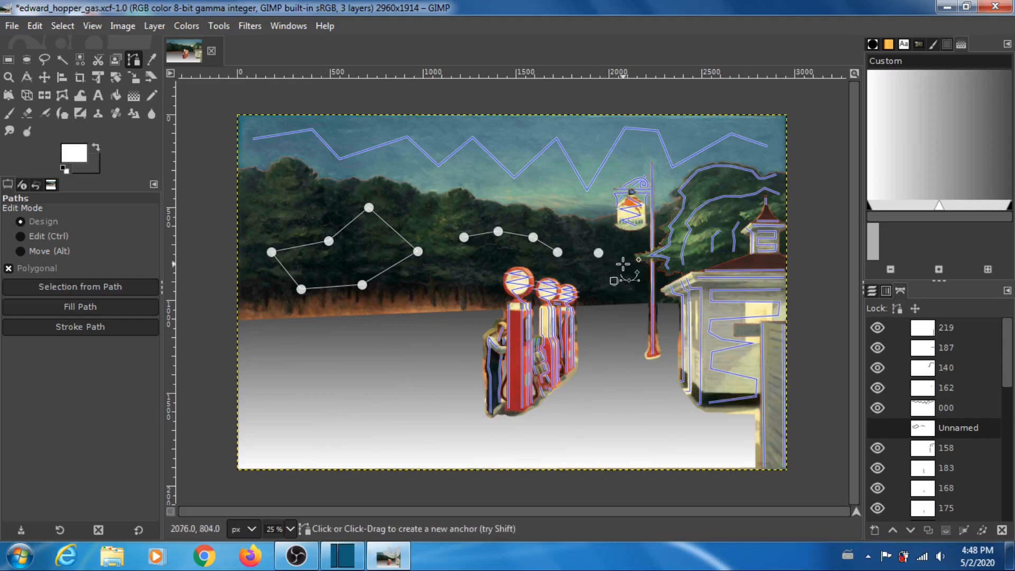
{"action": "key", "text": "ctrl+z"}
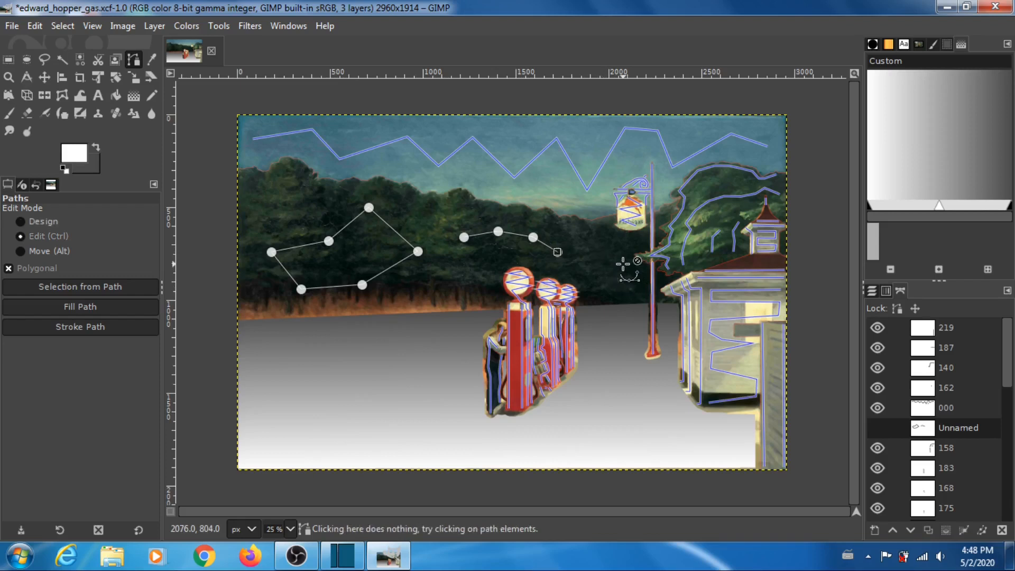
{"action": "key", "text": "ctrl+z"}
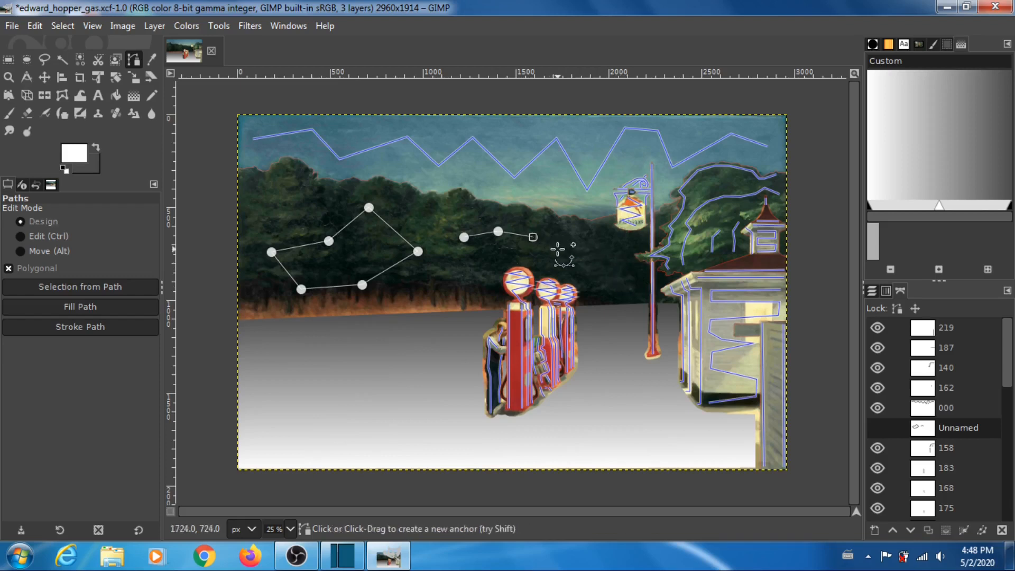
Extend the open component by two anchors down the trees and add a short two-anchor component beside the lamp post
{"action": "left_click", "coordinate": [559, 243]}
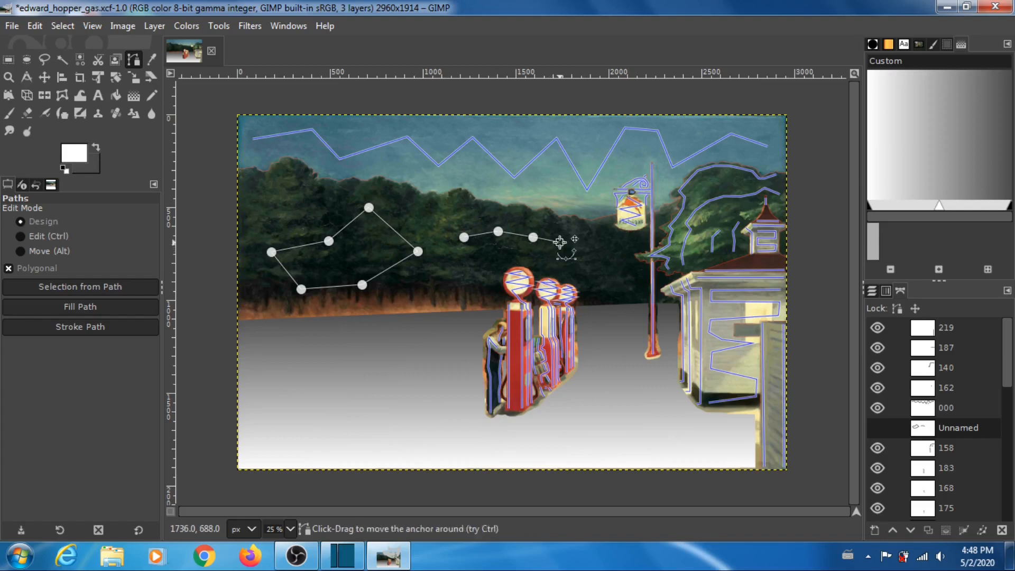
{"action": "left_click", "coordinate": [586, 259]}
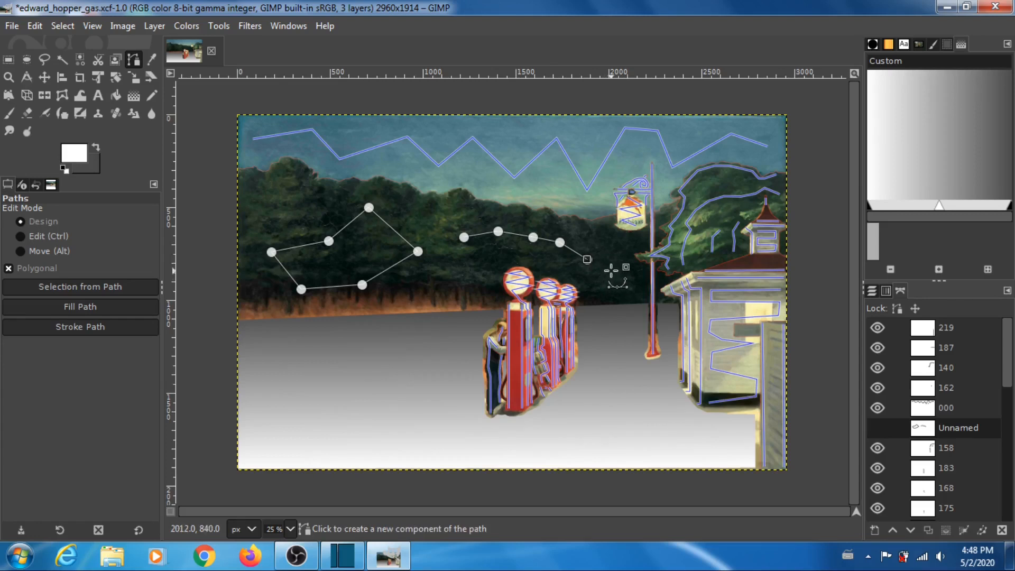
{"action": "left_click", "coordinate": [609, 276]}
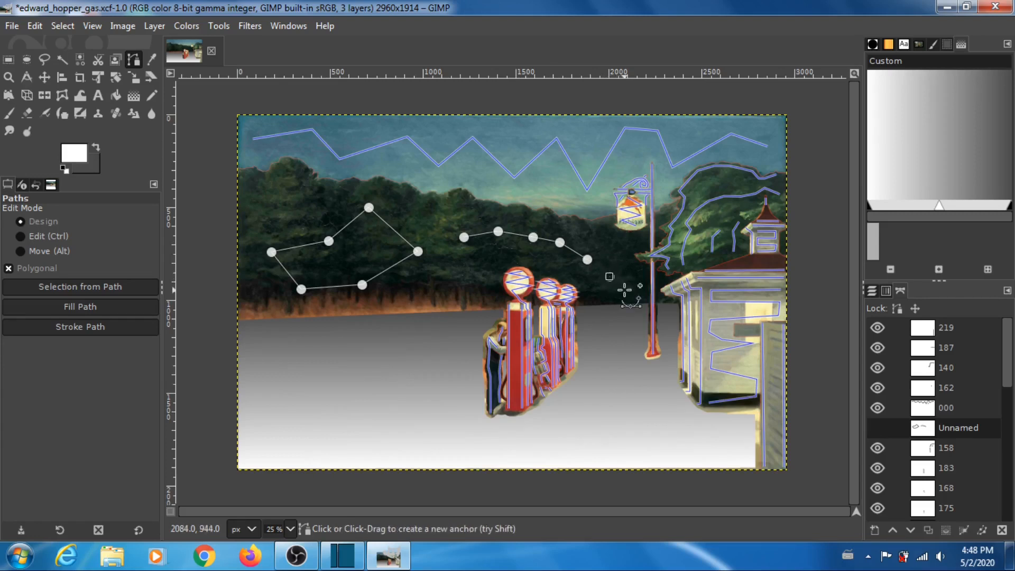
{"action": "left_click", "coordinate": [624, 289]}
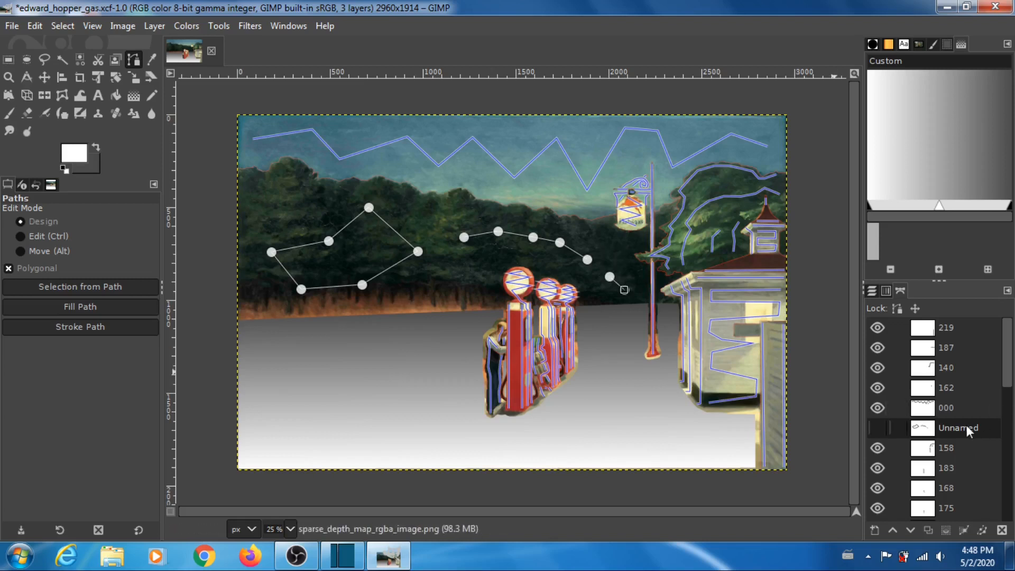
Make the new forest path visible, rename it 045, and leave path editing
{"action": "left_click", "coordinate": [876, 429]}
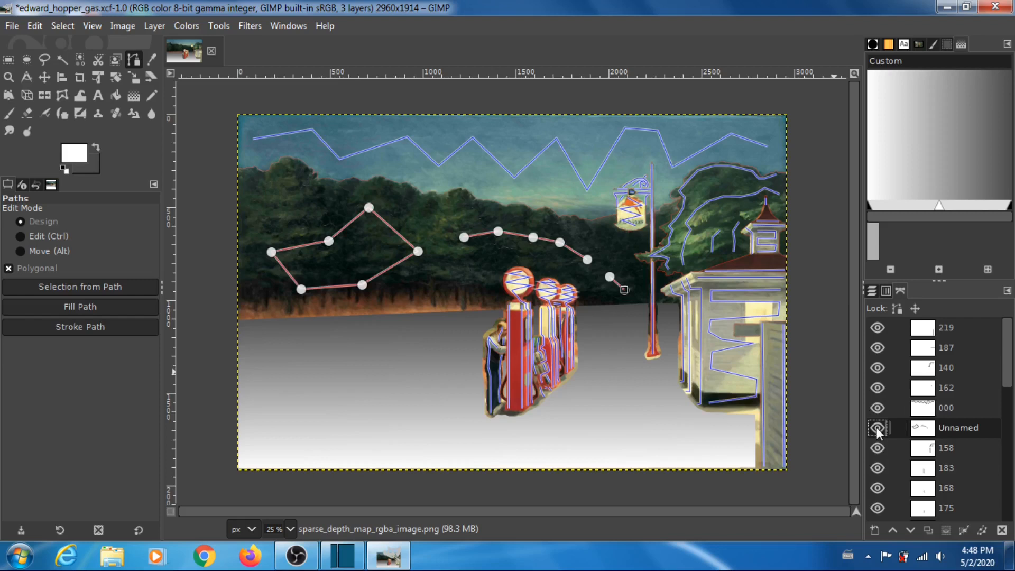
{"action": "double_click", "coordinate": [964, 427]}
{"action": "left_click", "coordinate": [982, 427]}
{"action": "key", "text": "BackSpace"}
{"action": "key", "text": "BackSpace"}
{"action": "key", "text": "BackSpace"}
{"action": "type", "text": "045"}
{"action": "key", "text": "Return"}
{"action": "left_click", "coordinate": [11, 62]}
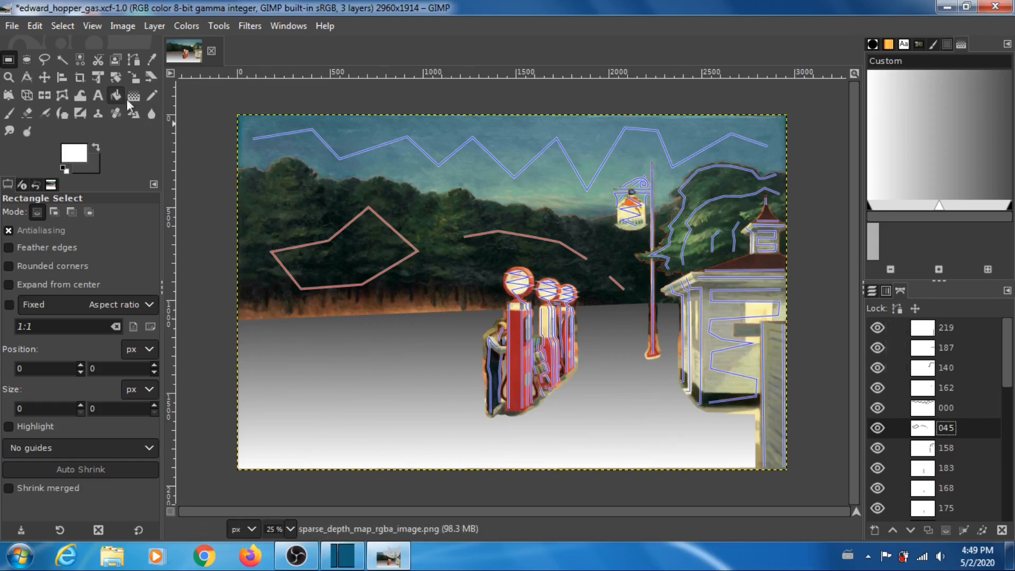
Draw another new open polygonal path along the upper part of the forest, just below the treetops
{"action": "left_click", "coordinate": [134, 59]}
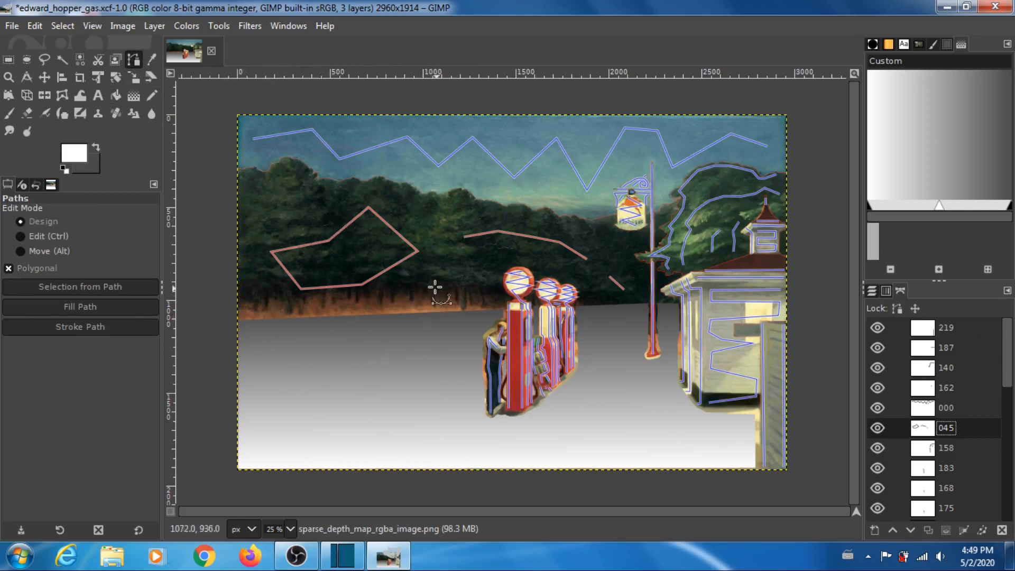
{"action": "left_click", "coordinate": [291, 188]}
{"action": "left_click", "coordinate": [331, 182]}
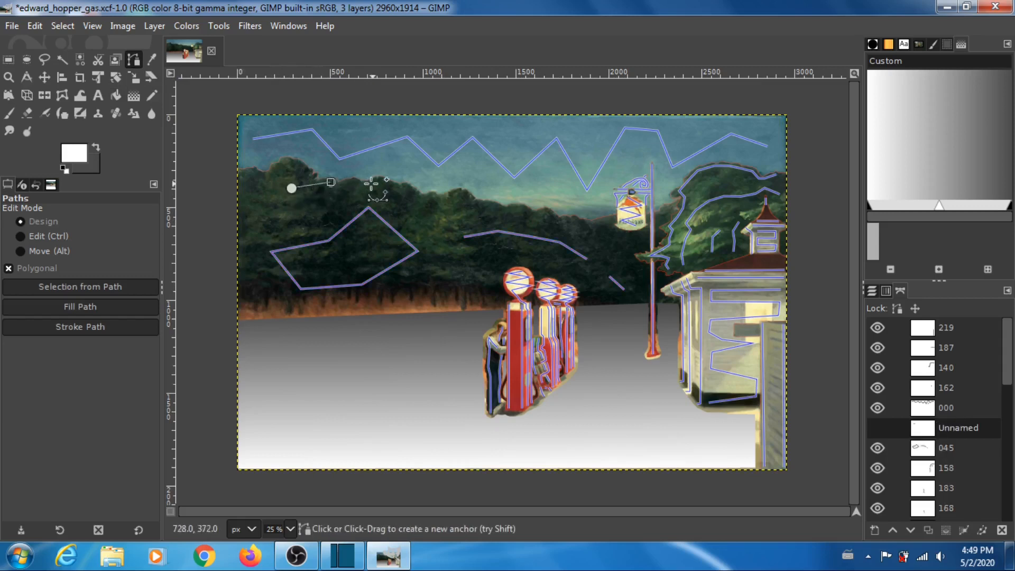
{"action": "left_click", "coordinate": [374, 183]}
{"action": "left_click", "coordinate": [411, 195]}
{"action": "left_click", "coordinate": [449, 205]}
{"action": "left_click", "coordinate": [477, 206]}
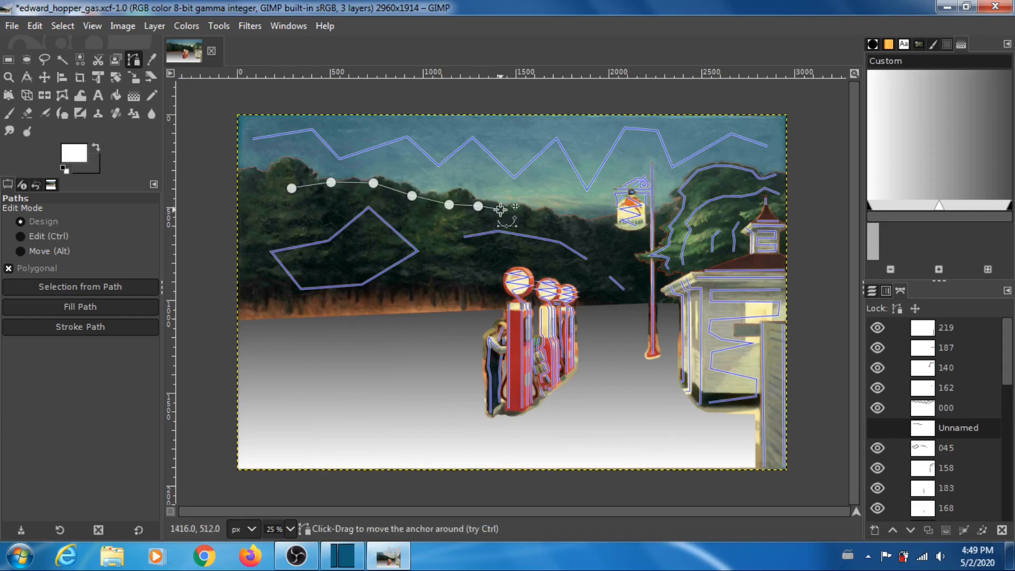
Make the new treetop path visible, rename it 035, and leave path editing
{"action": "left_click", "coordinate": [883, 429]}
{"action": "double_click", "coordinate": [966, 427]}
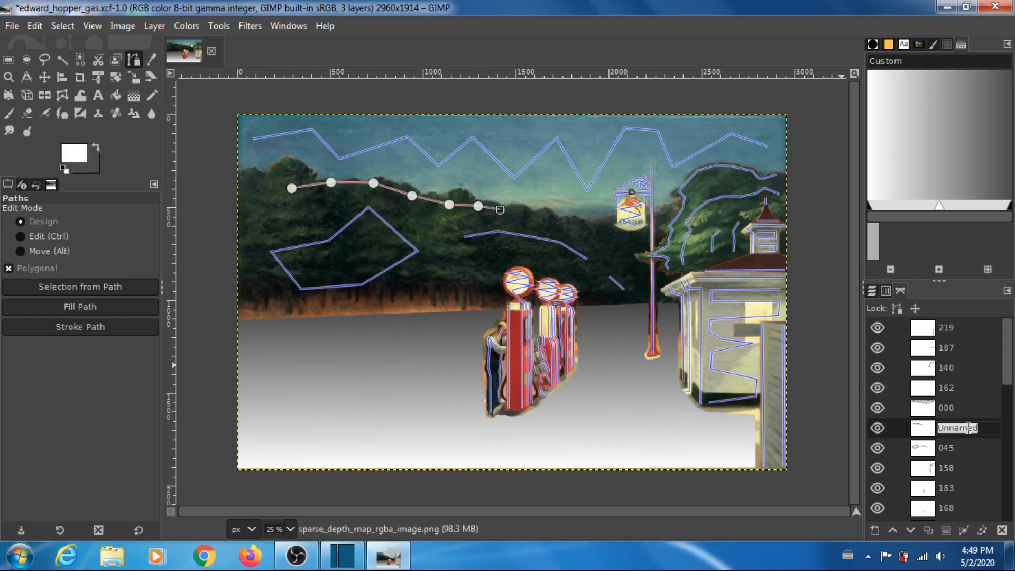
{"action": "key", "text": "BackSpace"}
{"action": "type", "text": "035"}
{"action": "key", "text": "Return"}
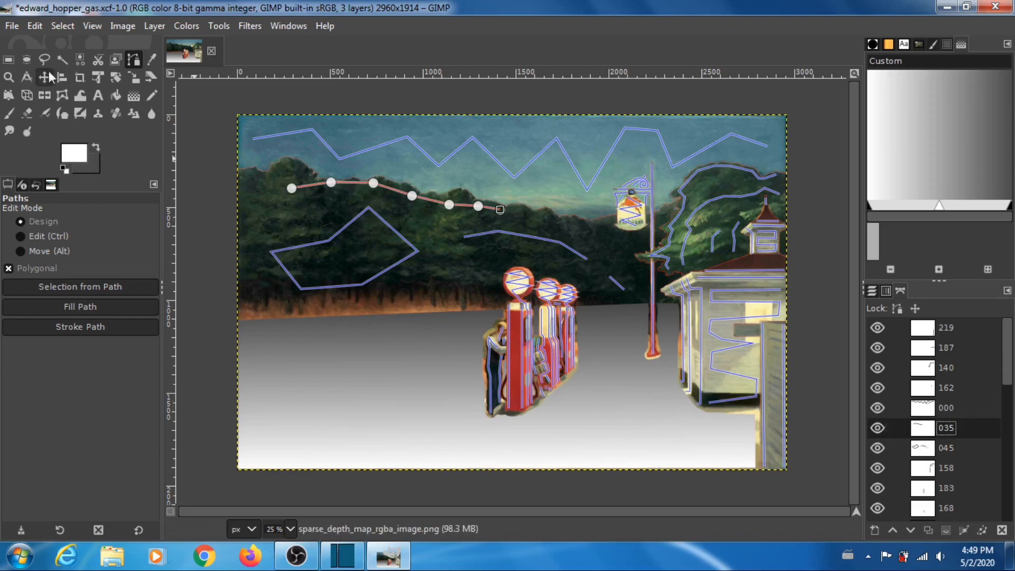
{"action": "key", "text": "r"}
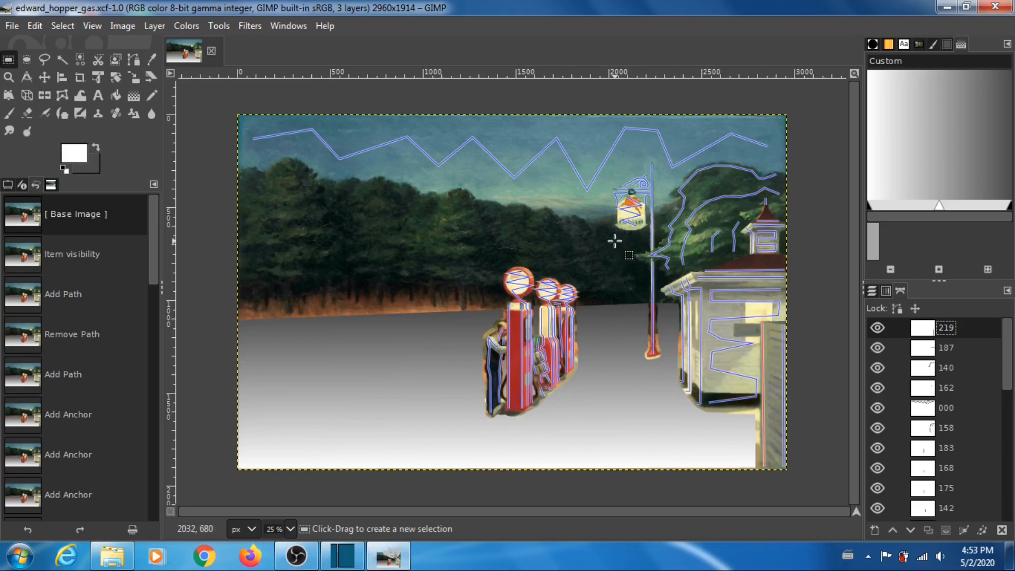
Export all paths from this image as gimp_paths.svg into the edward_hopper_gas folder
{"action": "right_click", "coordinate": [965, 328]}
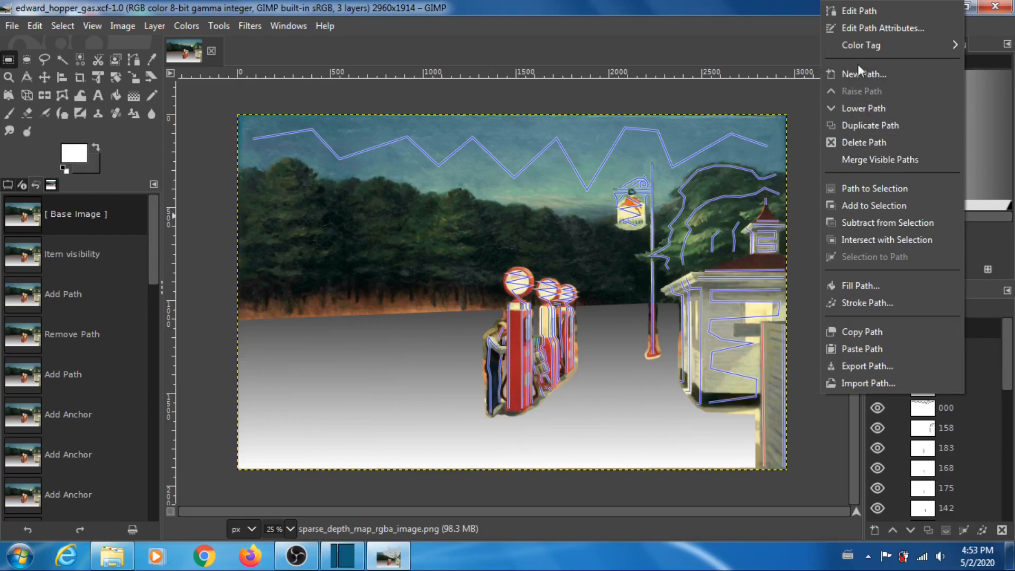
{"action": "left_click", "coordinate": [859, 365]}
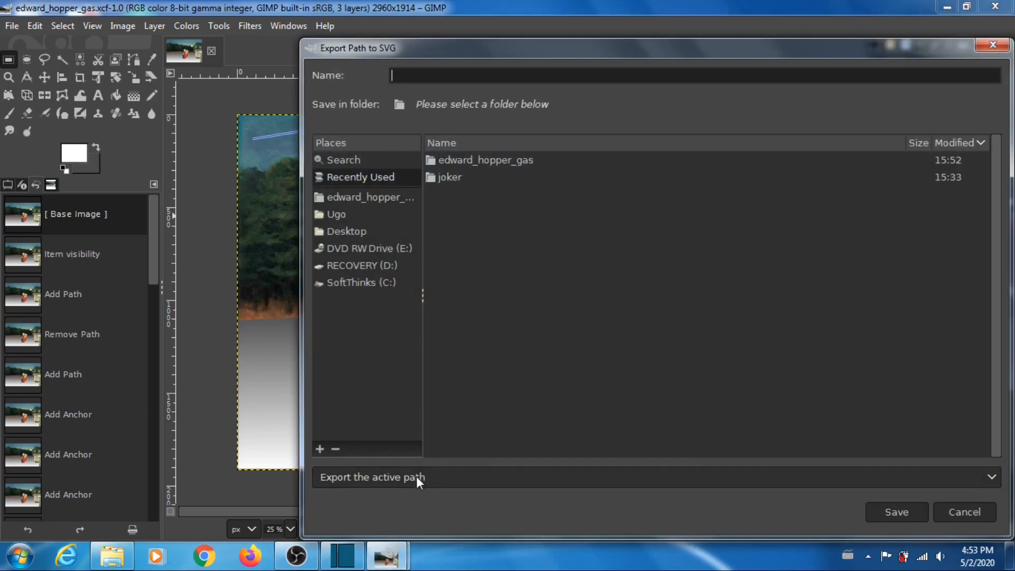
{"action": "left_click", "coordinate": [991, 478]}
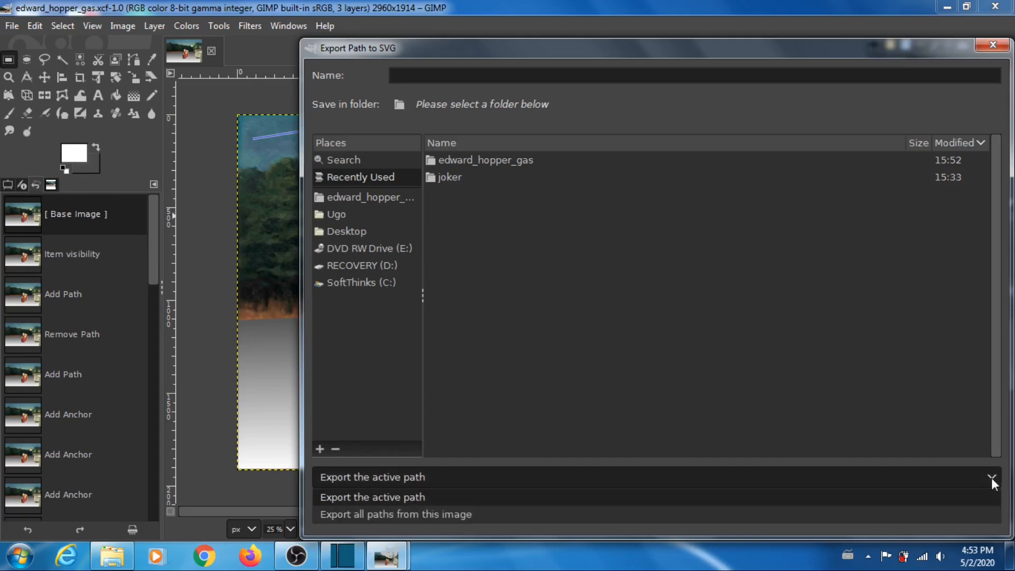
{"action": "left_click", "coordinate": [395, 515]}
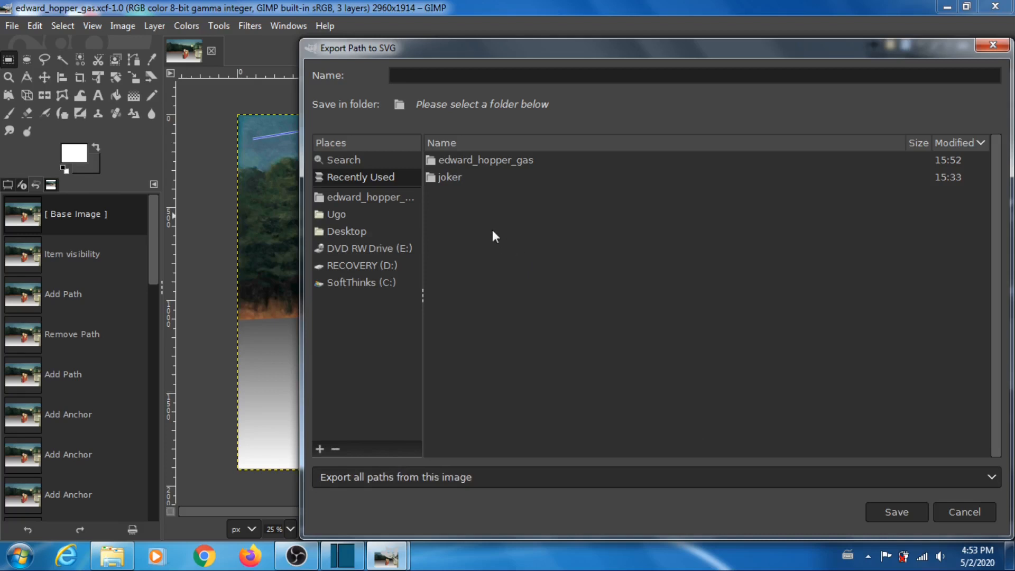
{"action": "double_click", "coordinate": [500, 160]}
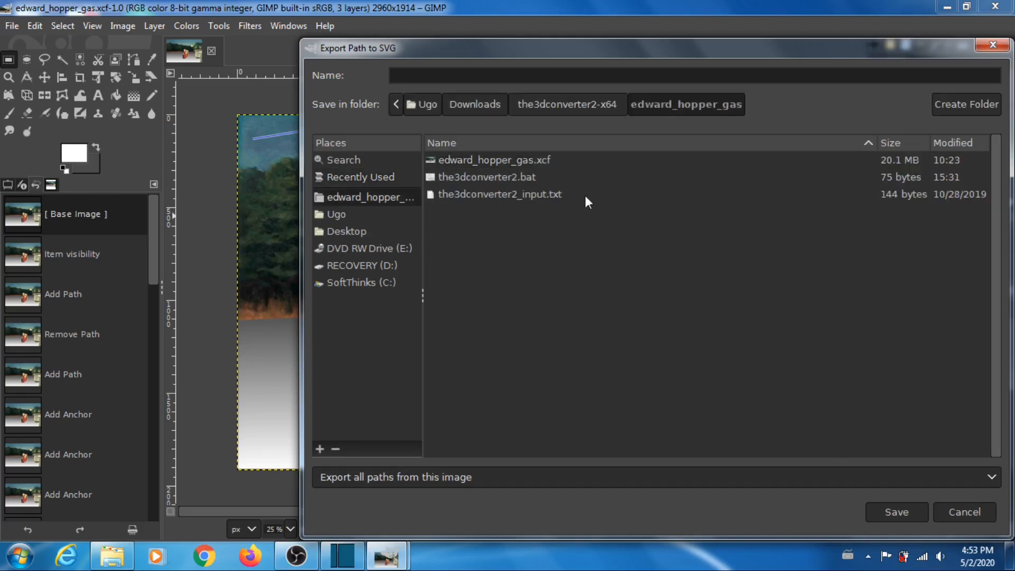
{"action": "left_click", "coordinate": [418, 75]}
{"action": "type", "text": "gimp_paths.svg"}
{"action": "key", "text": "Return"}
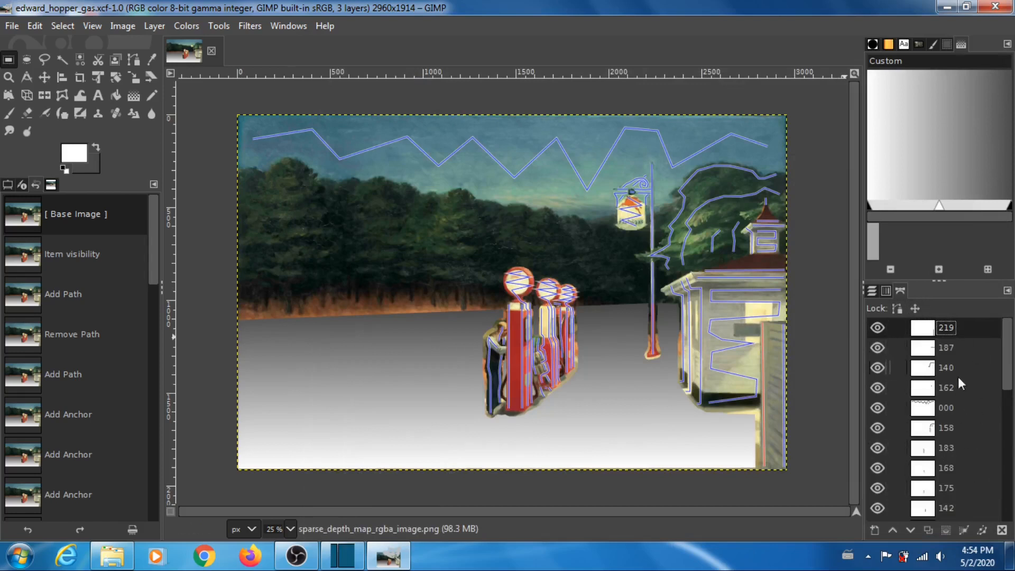
Hide the content image and edge layers so that only the sparse depth map layer is shown
{"action": "left_click", "coordinate": [872, 291]}
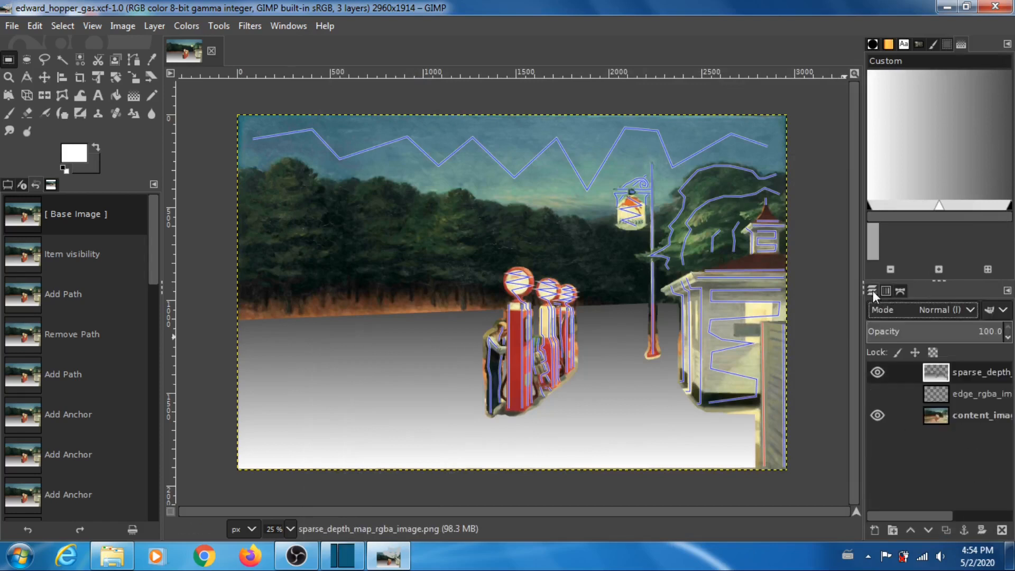
{"action": "left_click", "coordinate": [877, 393]}
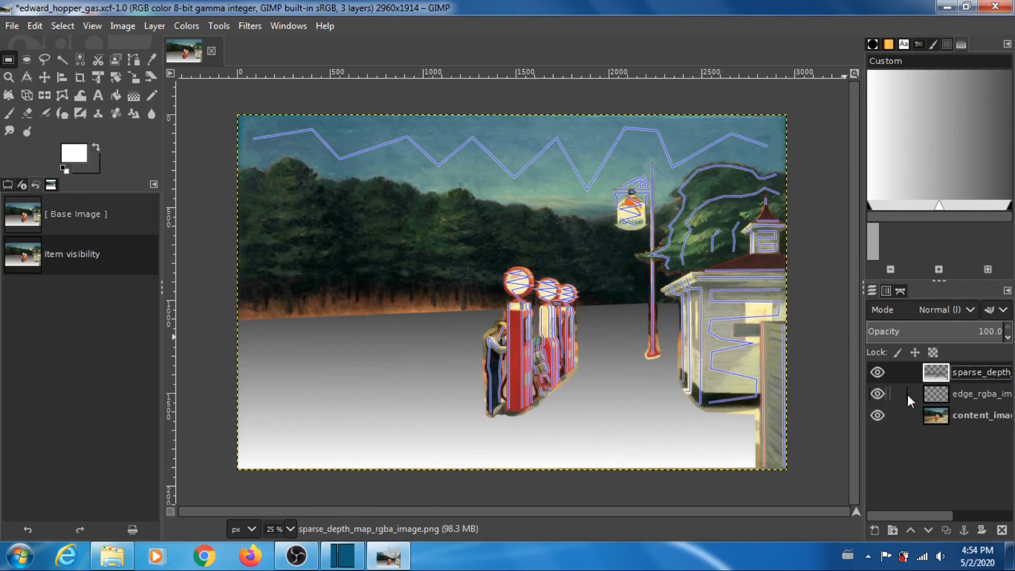
{"action": "left_click_drag", "start_coordinate": [918, 514], "coordinate": [877, 522]}
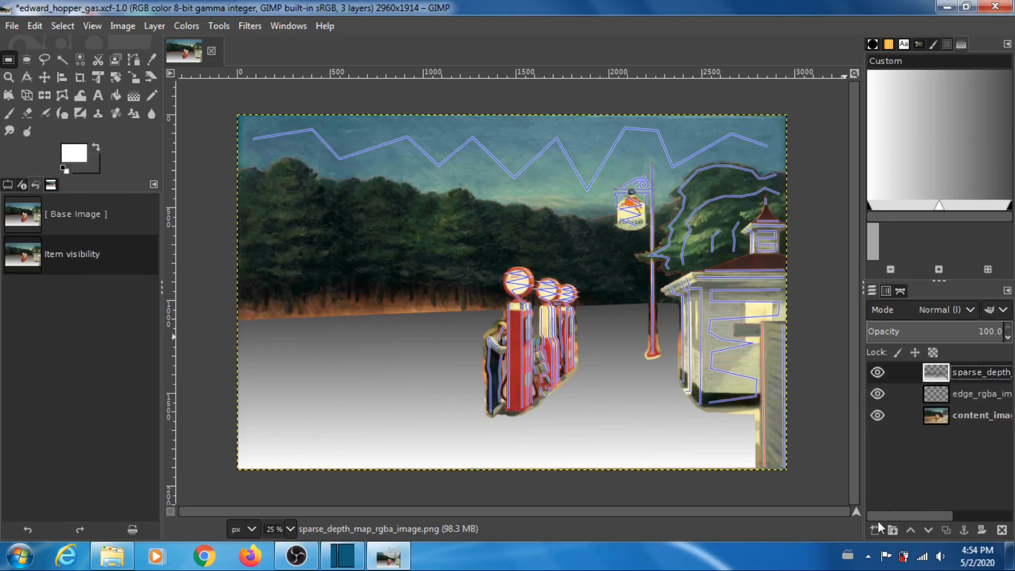
{"action": "left_click", "coordinate": [878, 415]}
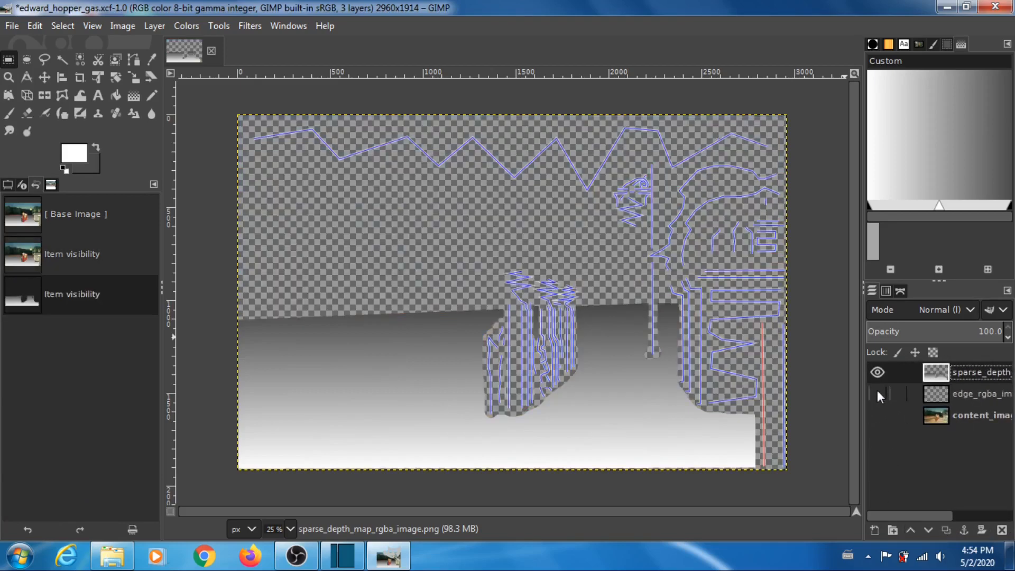
{"action": "left_click", "coordinate": [877, 393]}
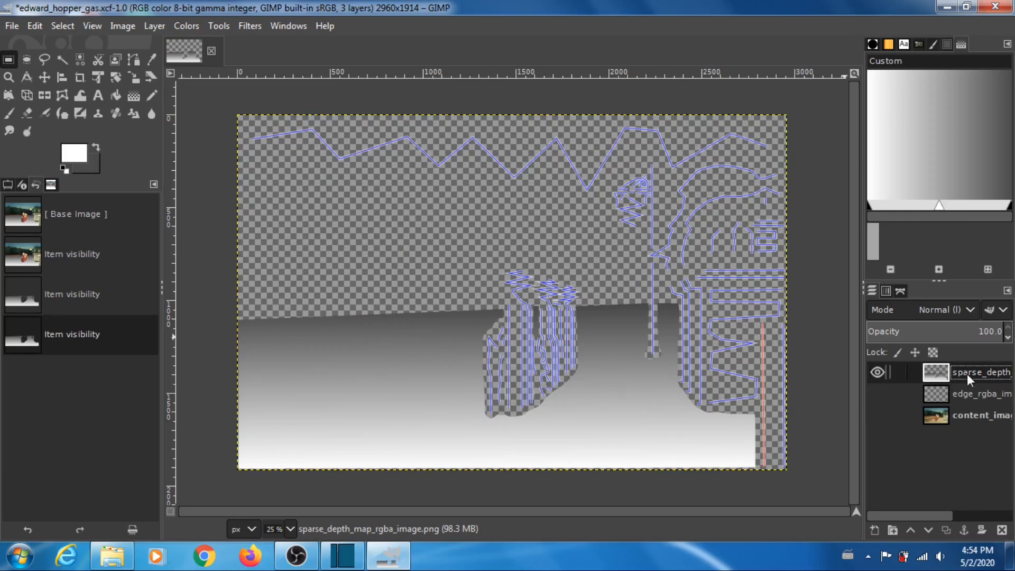
Export the sparse depth map as sparse_depthmap_rgba_image.png into the edward_hopper_gas folder, keeping the default PNG options
{"action": "left_click", "coordinate": [9, 28]}
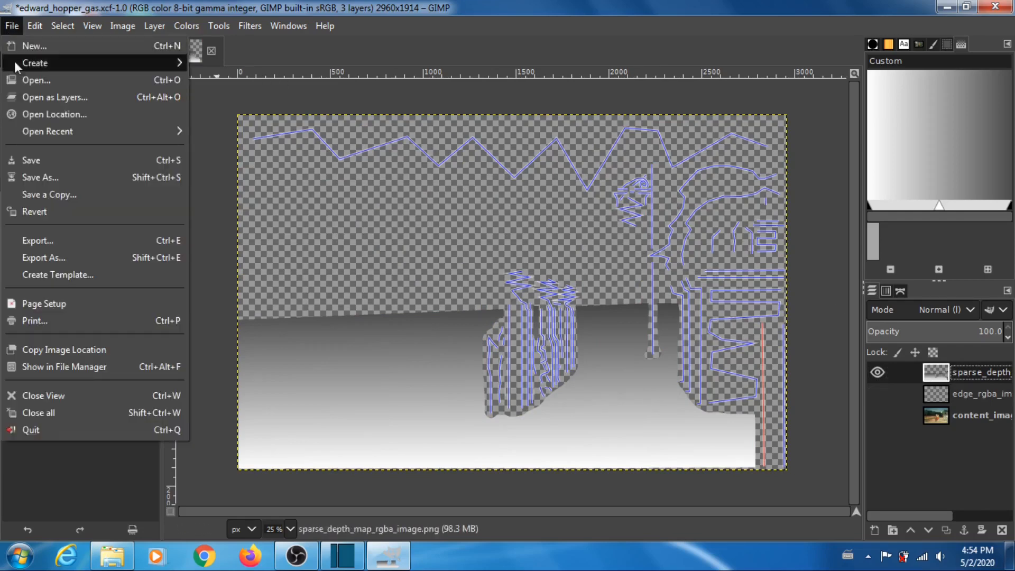
{"action": "left_click", "coordinate": [58, 257]}
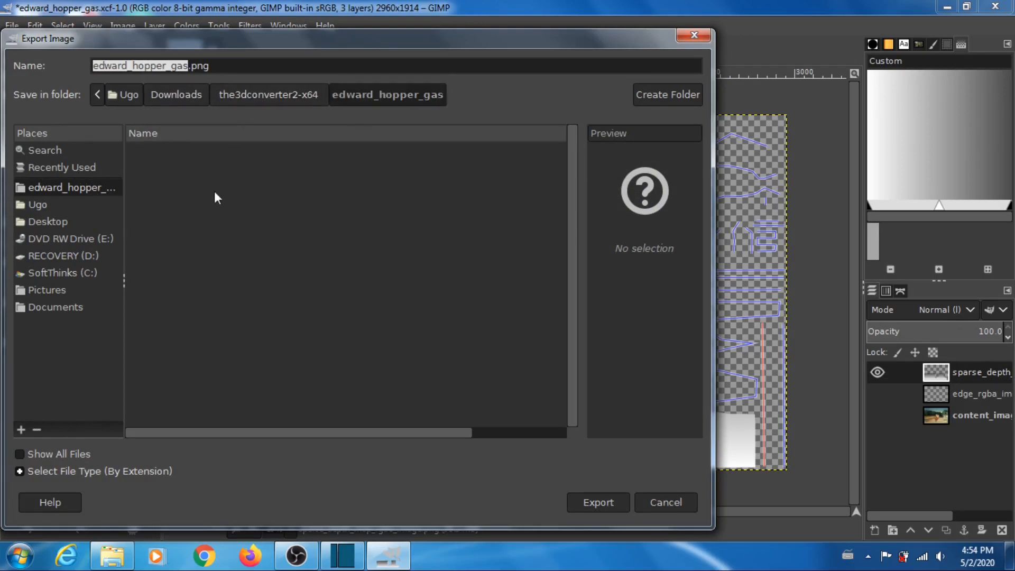
{"action": "left_click", "coordinate": [190, 67]}
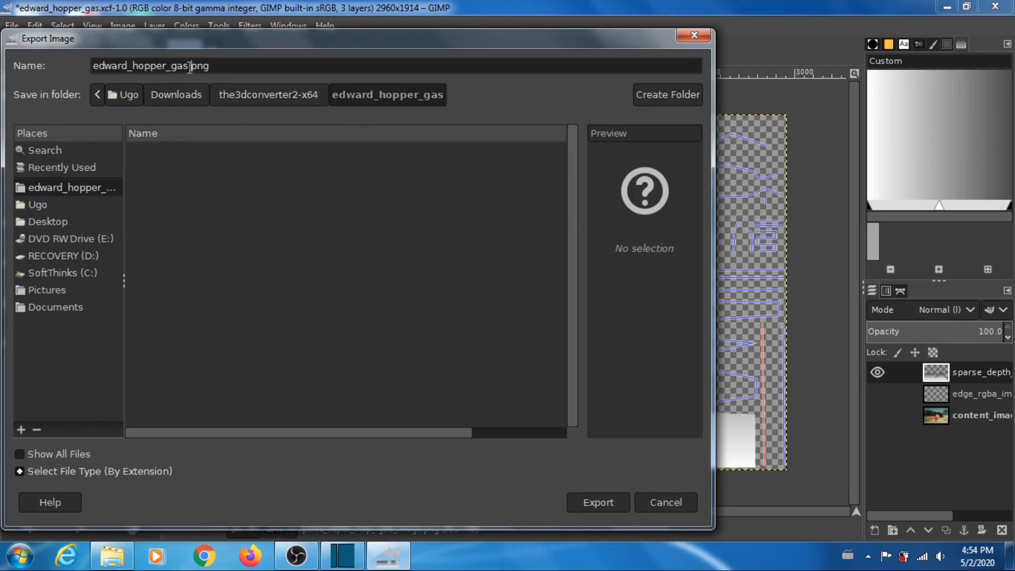
{"action": "key", "text": "BackSpace"}
{"action": "key", "text": "BackSpace"}
{"action": "key", "text": "BackSpace"}
{"action": "key", "text": "BackSpace"}
{"action": "key", "text": "BackSpace"}
{"action": "key", "text": "BackSpace"}
{"action": "key", "text": "BackSpace"}
{"action": "key", "text": "BackSpace"}
{"action": "key", "text": "BackSpace"}
{"action": "key", "text": "BackSpace"}
{"action": "key", "text": "BackSpace"}
{"action": "key", "text": "BackSpace"}
{"action": "key", "text": "BackSpace"}
{"action": "key", "text": "BackSpace"}
{"action": "key", "text": "BackSpace"}
{"action": "key", "text": "BackSpace"}
{"action": "key", "text": "BackSpace"}
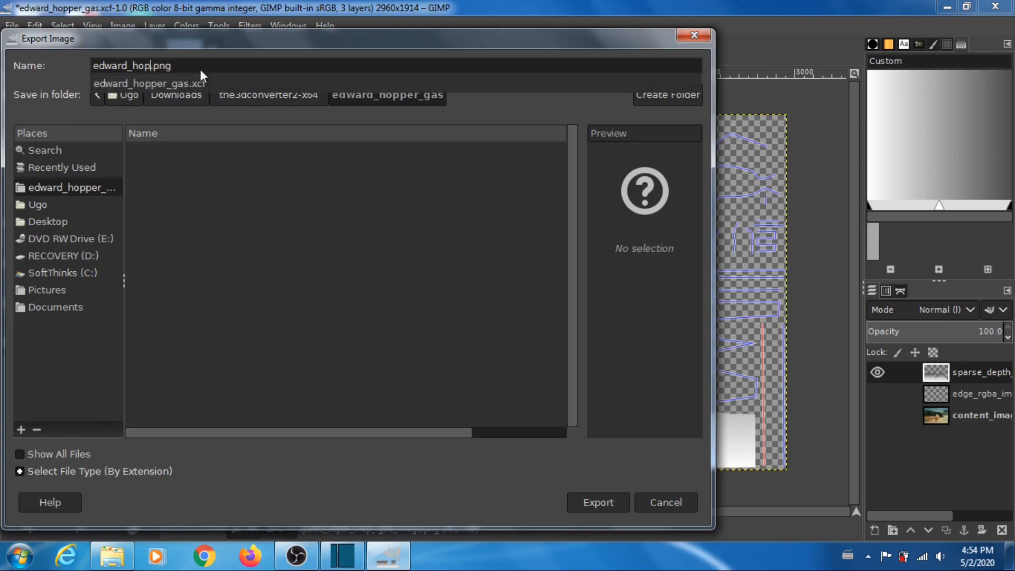
{"action": "type", "text": "sparse"}
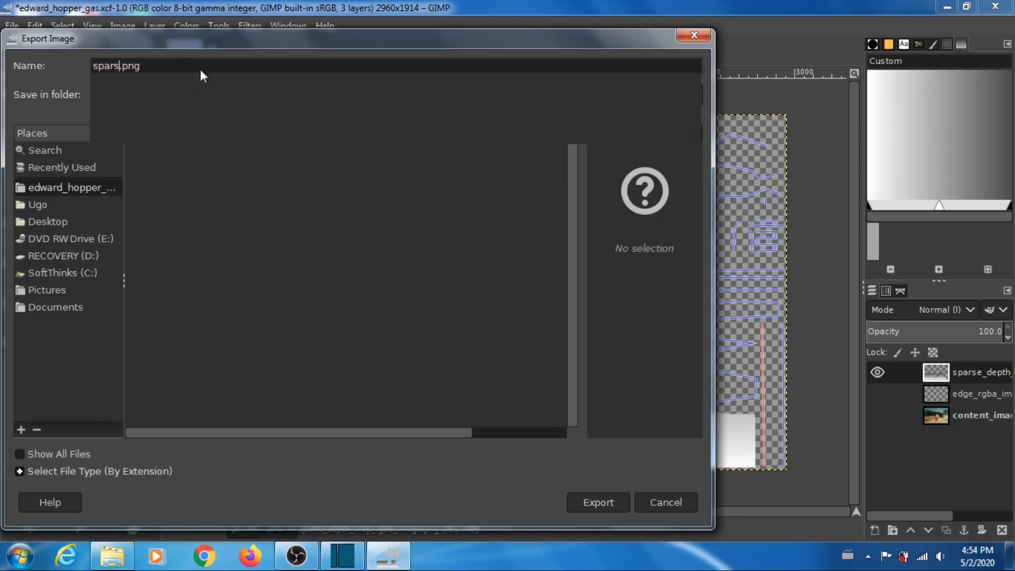
{"action": "type", "text": "_depth"}
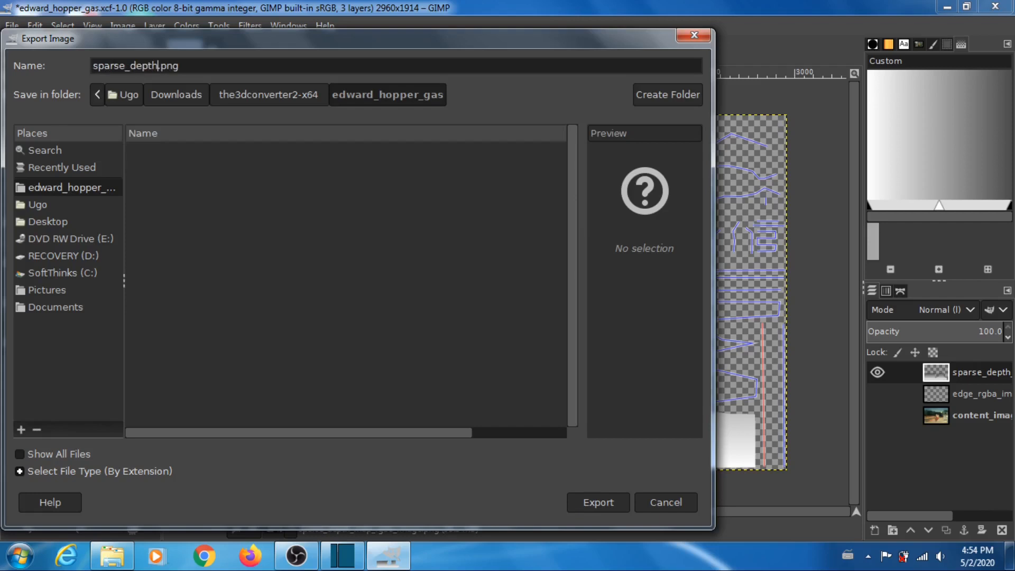
{"action": "type", "text": "map_"}
{"action": "type", "text": "rgba_image"}
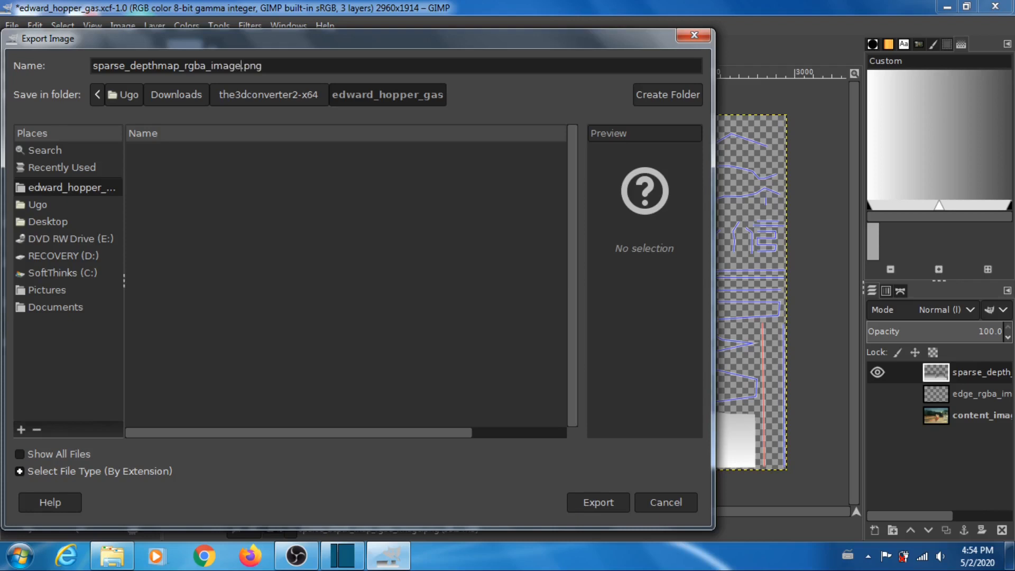
{"action": "left_click", "coordinate": [607, 501]}
{"action": "left_click", "coordinate": [607, 500]}
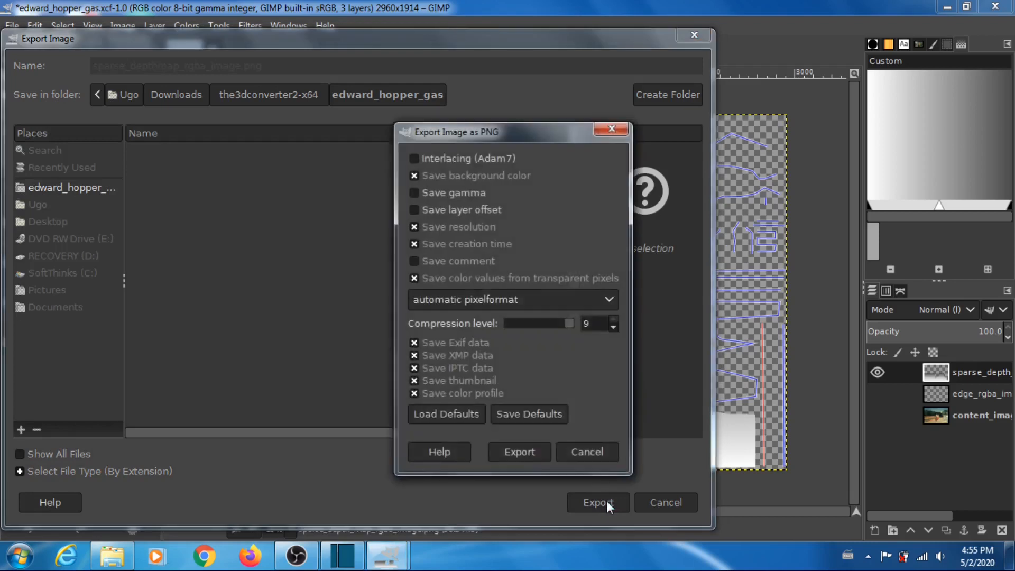
{"action": "left_click", "coordinate": [525, 455]}
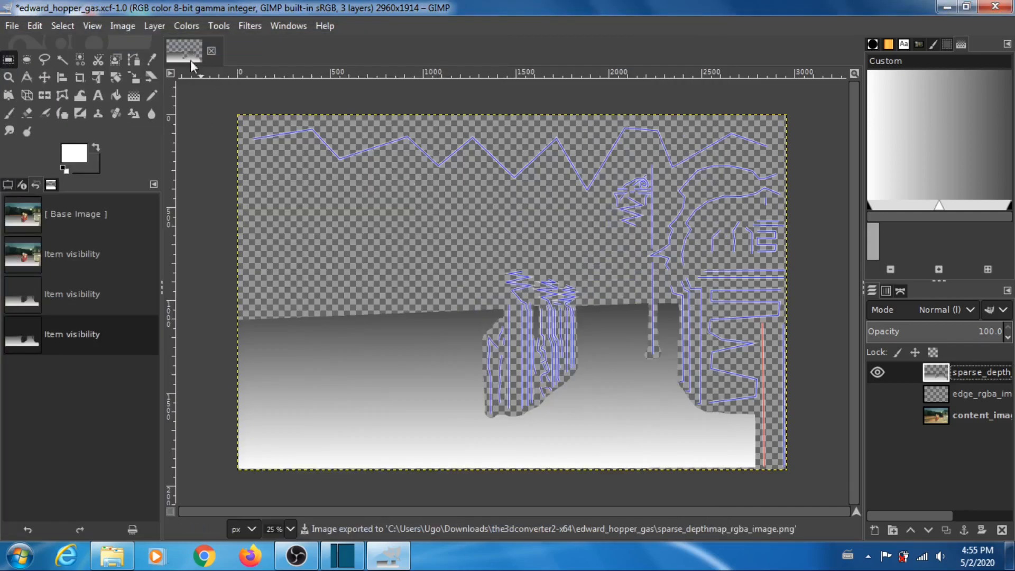
{"action": "left_click", "coordinate": [153, 26]}
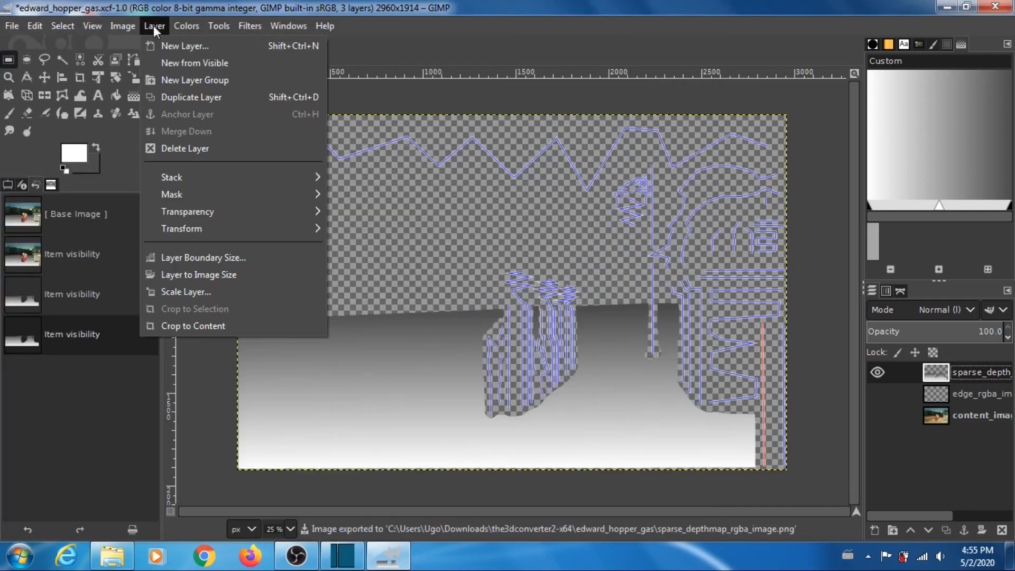
{"action": "mouse_move", "coordinate": [295, 217]}
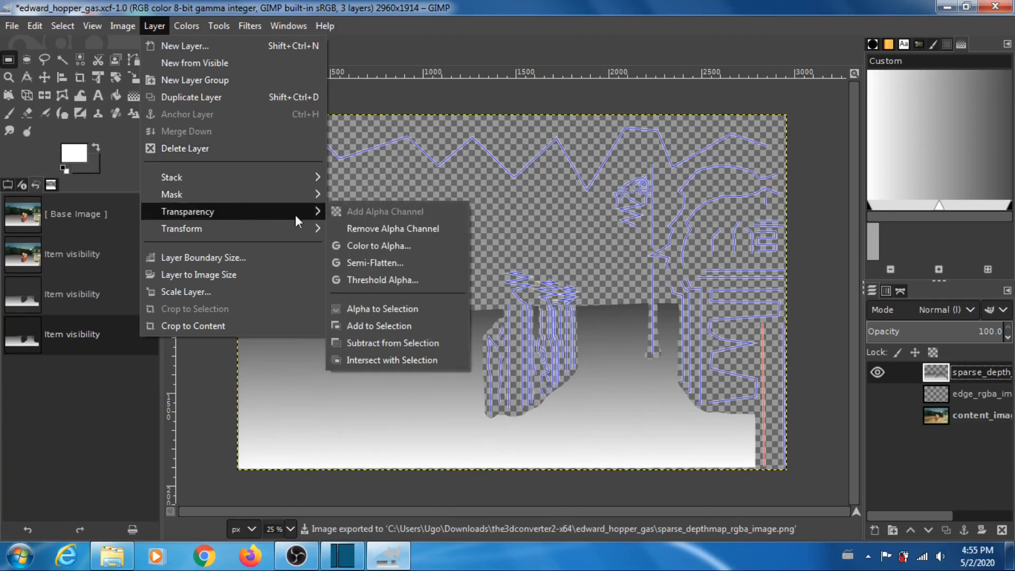
{"action": "left_click", "coordinate": [382, 278]}
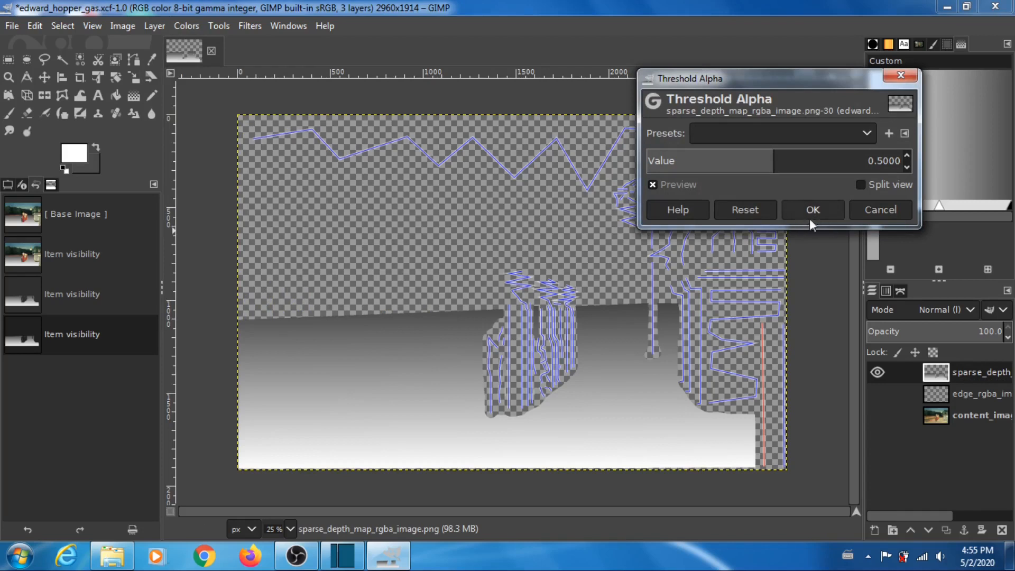
{"action": "left_click", "coordinate": [884, 219]}
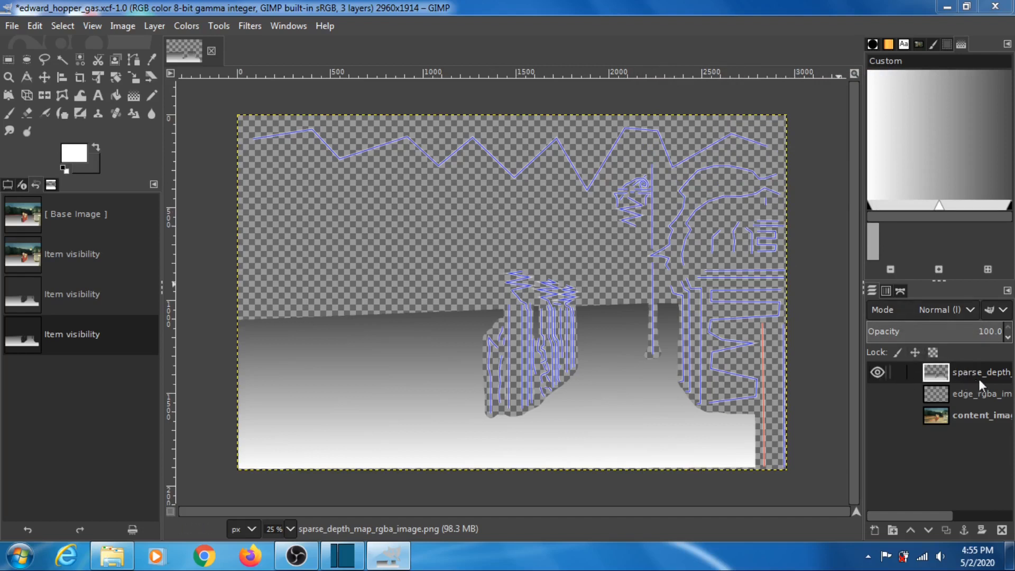
Show the edge layer, hide the sparse depth map layer, and make the edge layer active
{"action": "left_click", "coordinate": [875, 392]}
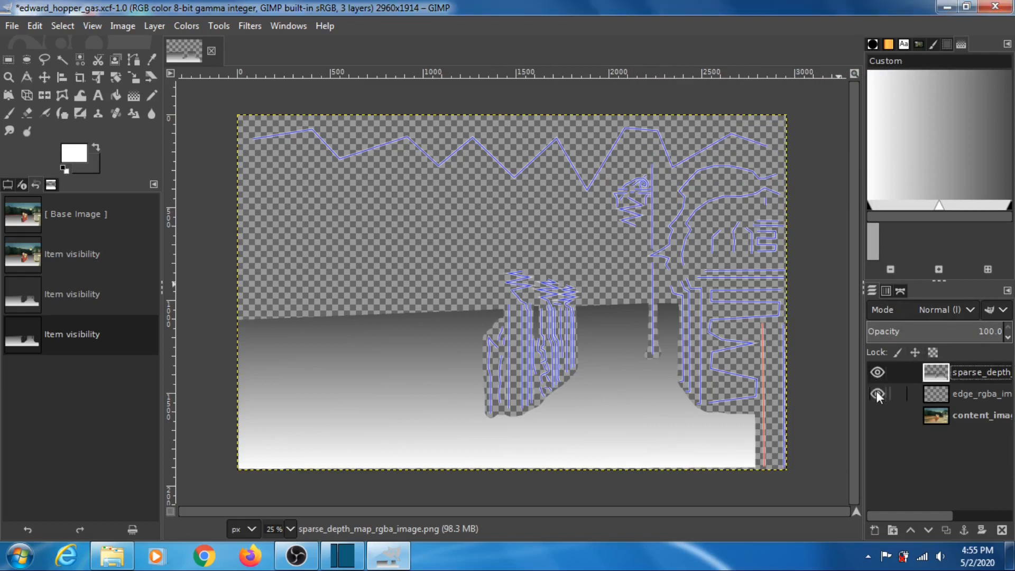
{"action": "left_click", "coordinate": [878, 372]}
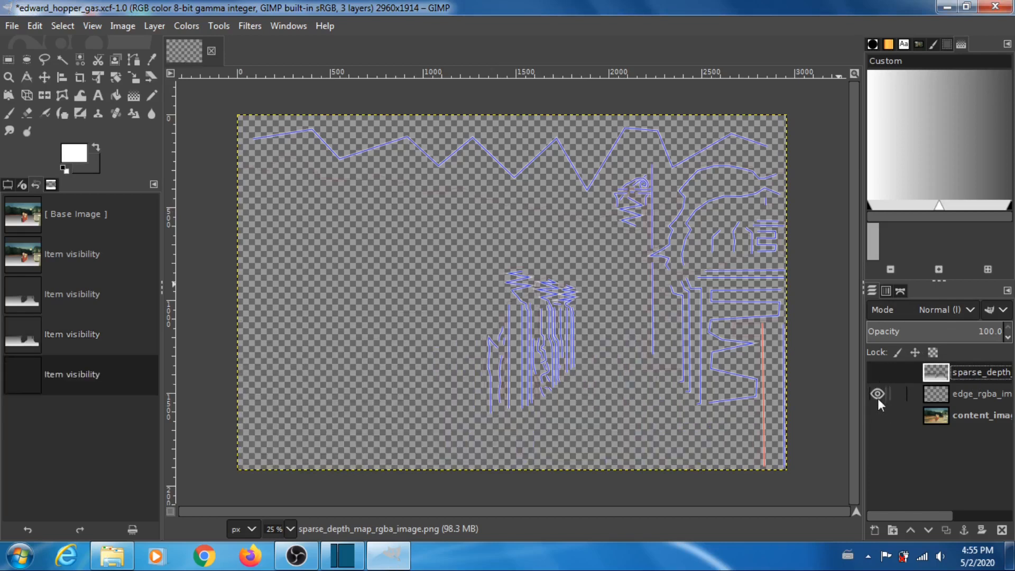
{"action": "left_click", "coordinate": [964, 398]}
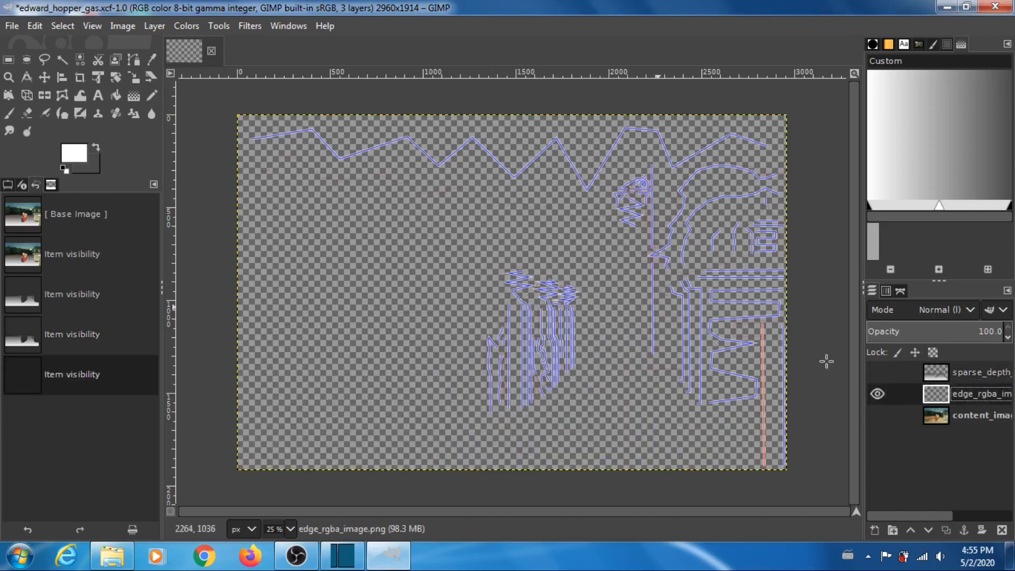
Export the edge layer as edge_rgba_image.png into the edward_hopper_gas folder with the default PNG options
{"action": "left_click", "coordinate": [12, 27]}
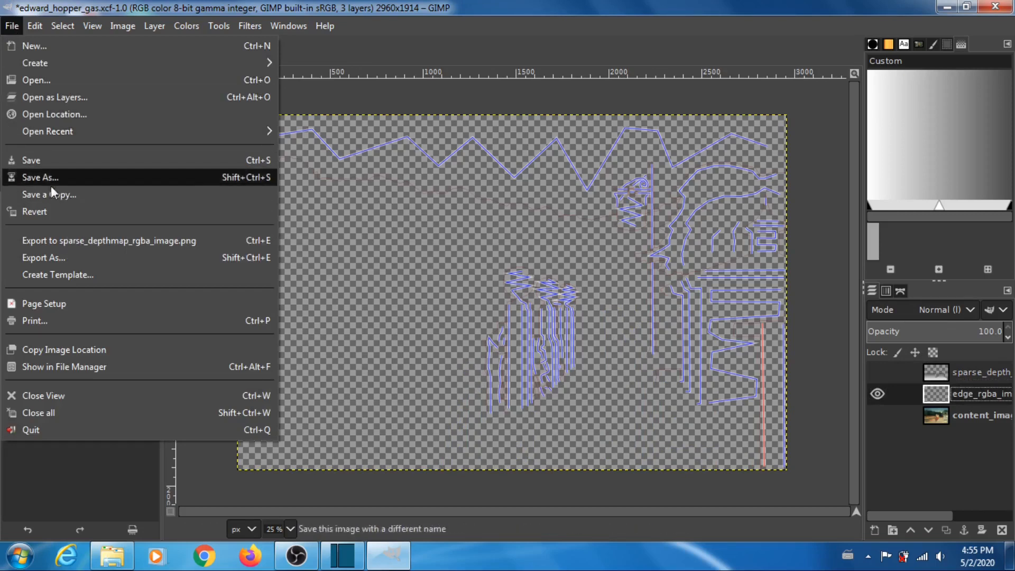
{"action": "left_click", "coordinate": [44, 258]}
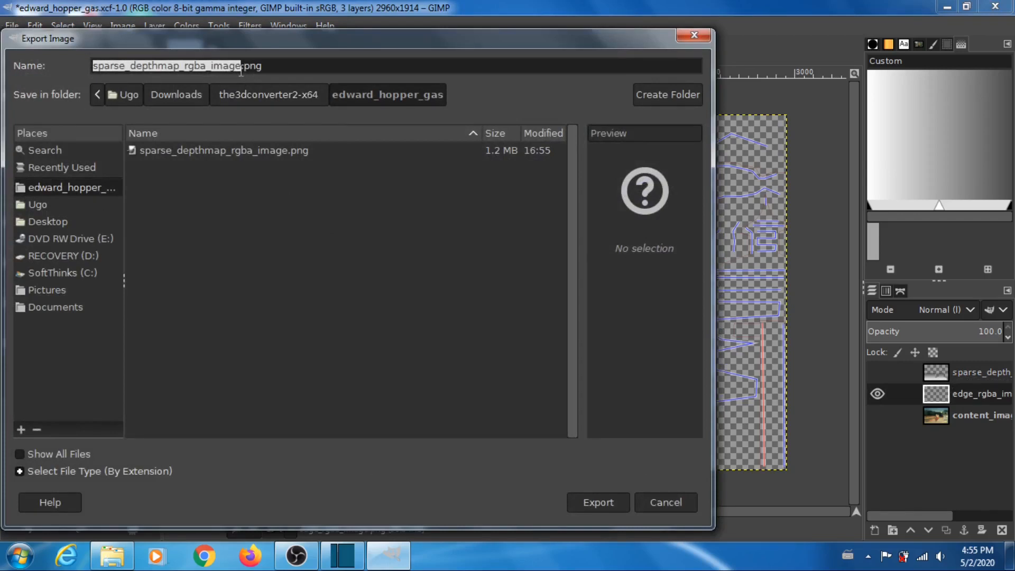
{"action": "key", "text": "BackSpace"}
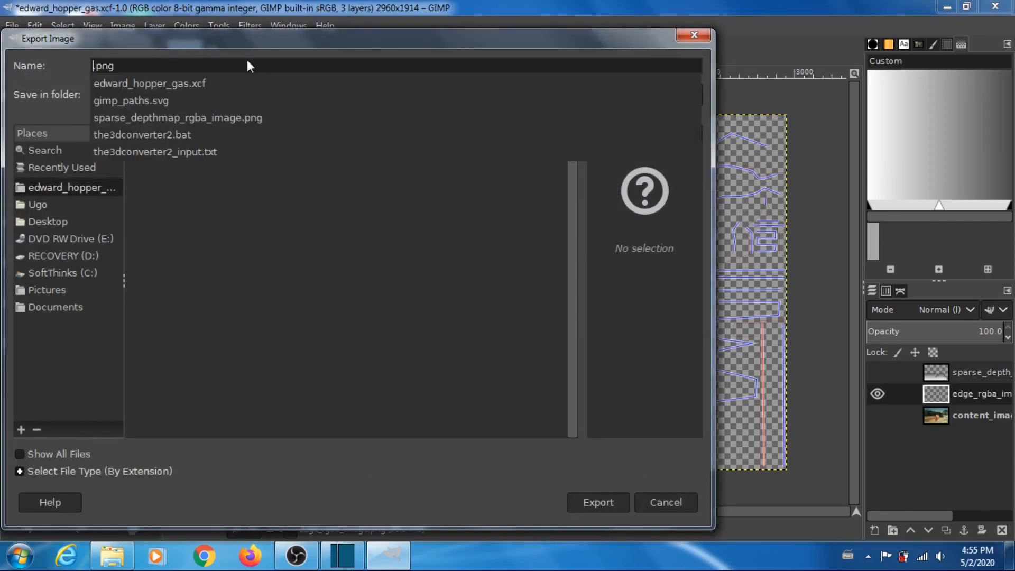
{"action": "type", "text": "edge"}
{"action": "type", "text": "_rgba_imag"}
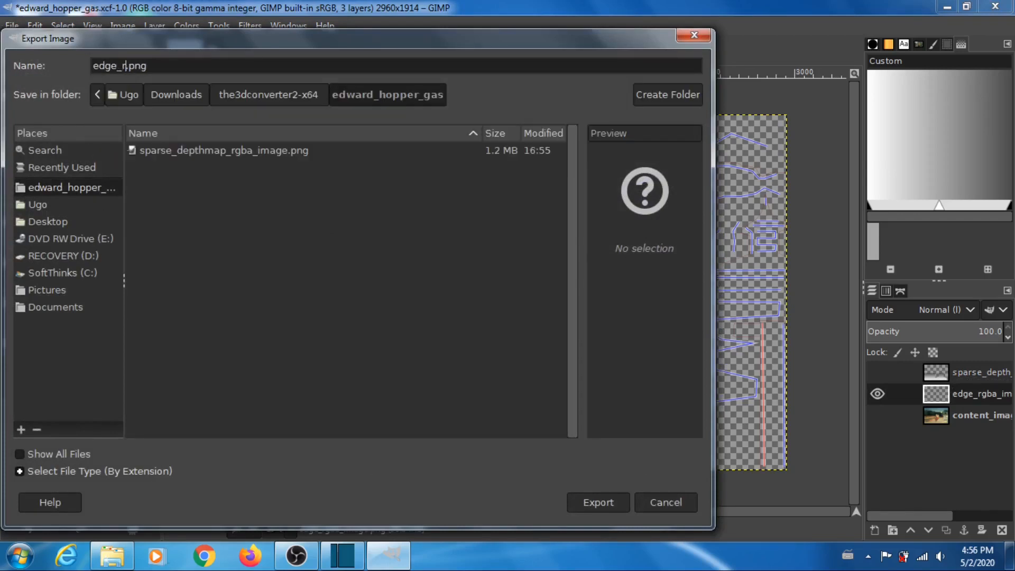
{"action": "type", "text": "e"}
{"action": "key", "text": "Return"}
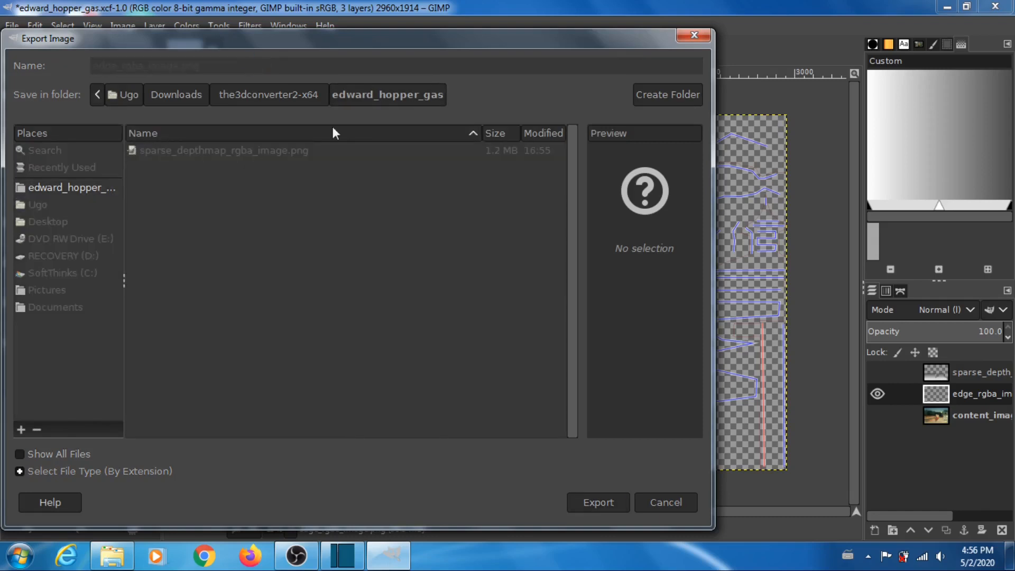
{"action": "left_click", "coordinate": [519, 452]}
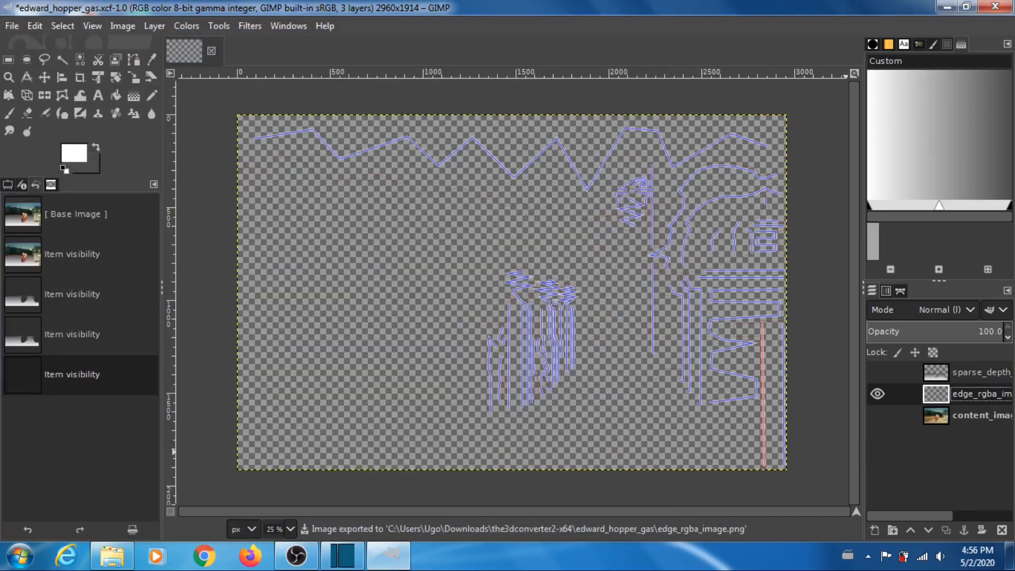
Show only the content image layer, with the edge and sparse depth map layers hidden, and make it active
{"action": "left_click", "coordinate": [877, 369]}
{"action": "left_click", "coordinate": [880, 373]}
{"action": "left_click", "coordinate": [874, 417]}
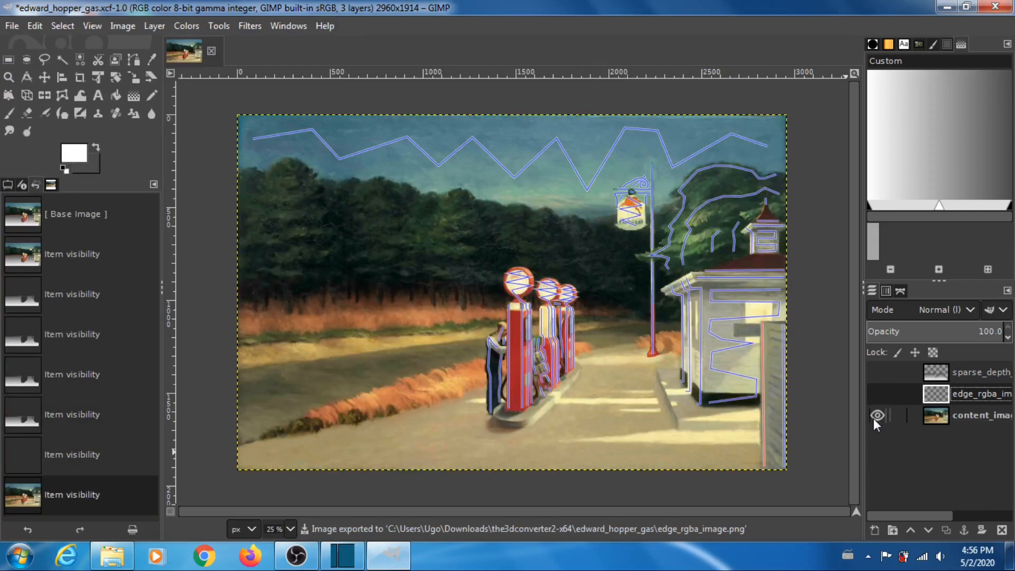
{"action": "left_click", "coordinate": [965, 422]}
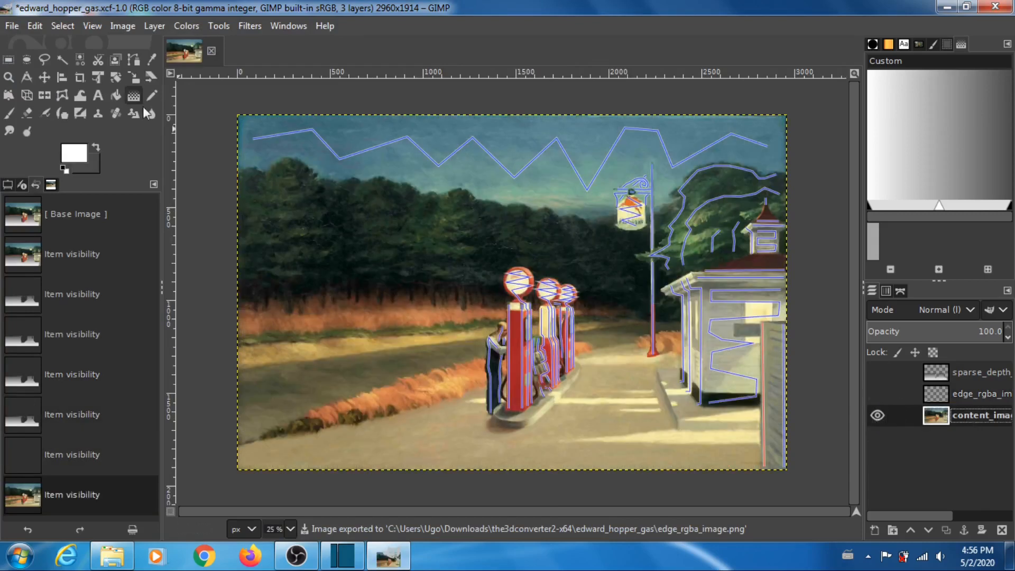
Export the content layer as content_image.png into the edward_hopper_gas folder with the default PNG options
{"action": "left_click", "coordinate": [11, 25]}
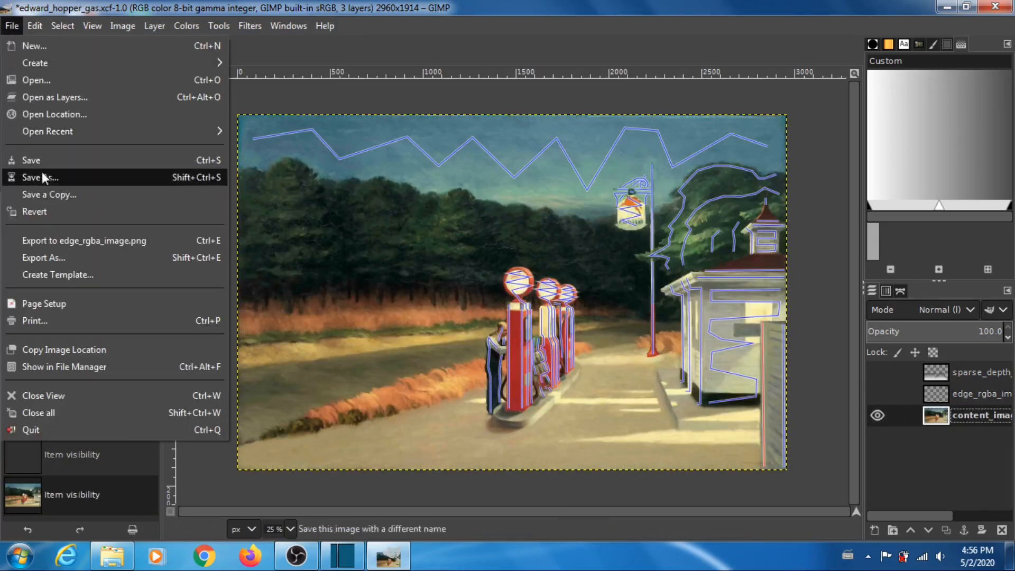
{"action": "left_click", "coordinate": [68, 259]}
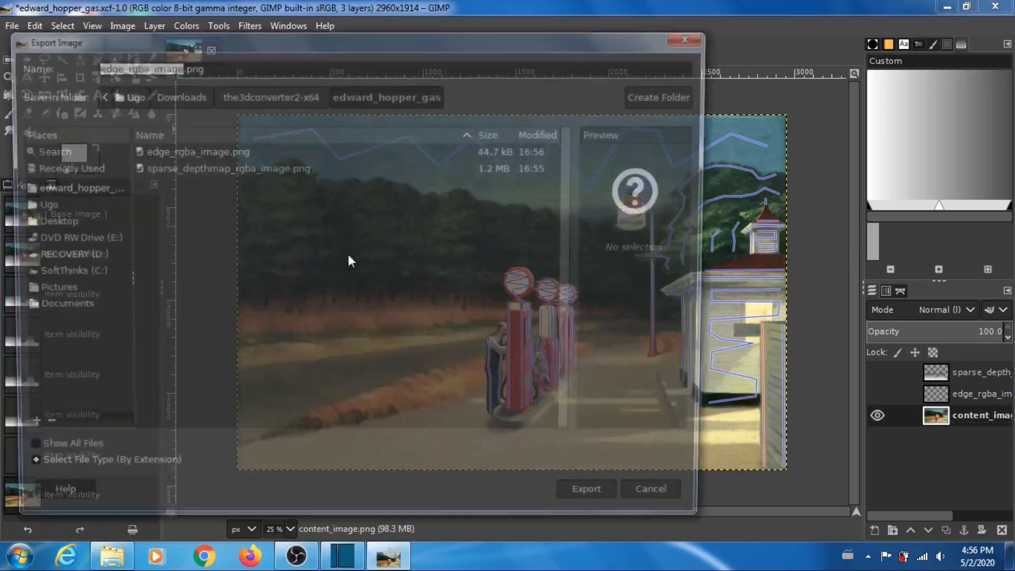
{"action": "left_click", "coordinate": [179, 67]}
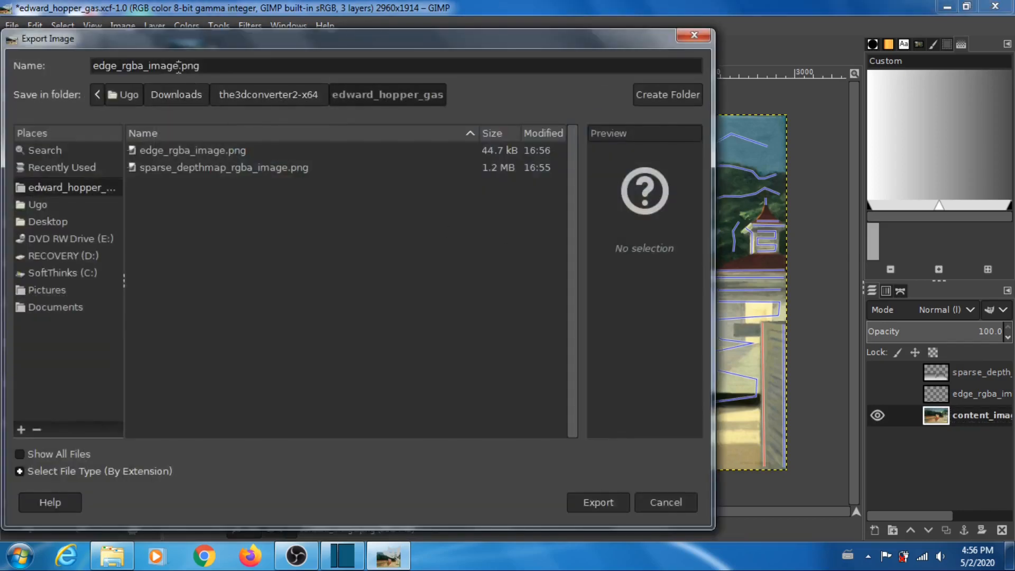
{"action": "key", "text": "BackSpace"}
{"action": "key", "text": "BackSpace"}
{"action": "key", "text": "BackSpace"}
{"action": "key", "text": "BackSpace"}
{"action": "key", "text": "BackSpace"}
{"action": "key", "text": "BackSpace"}
{"action": "key", "text": "BackSpace"}
{"action": "key", "text": "BackSpace"}
{"action": "key", "text": "BackSpace"}
{"action": "key", "text": "BackSpace"}
{"action": "key", "text": "BackSpace"}
{"action": "key", "text": "BackSpace"}
{"action": "key", "text": "BackSpace"}
{"action": "key", "text": "BackSpace"}
{"action": "key", "text": "BackSpace"}
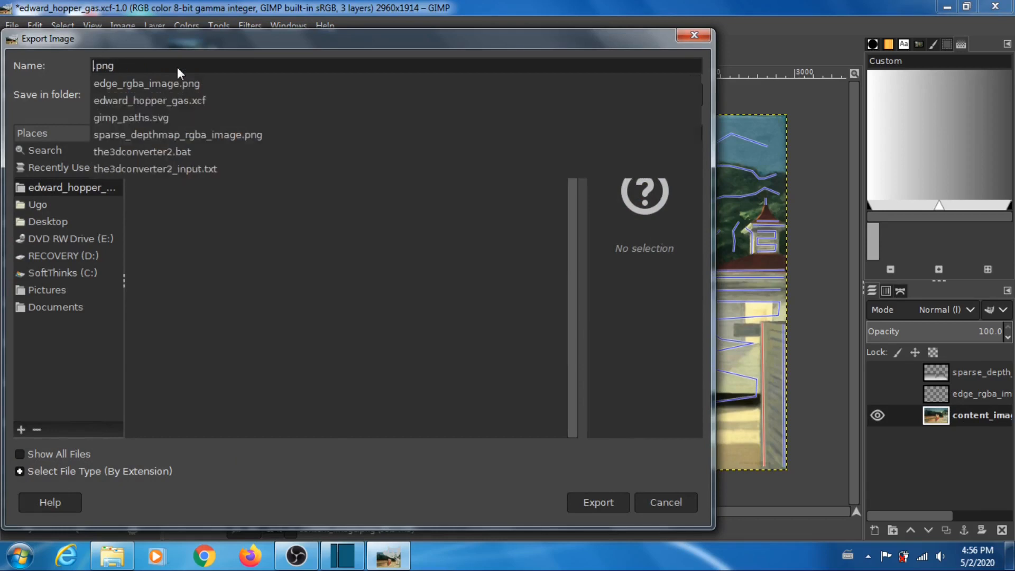
{"action": "type", "text": "content"}
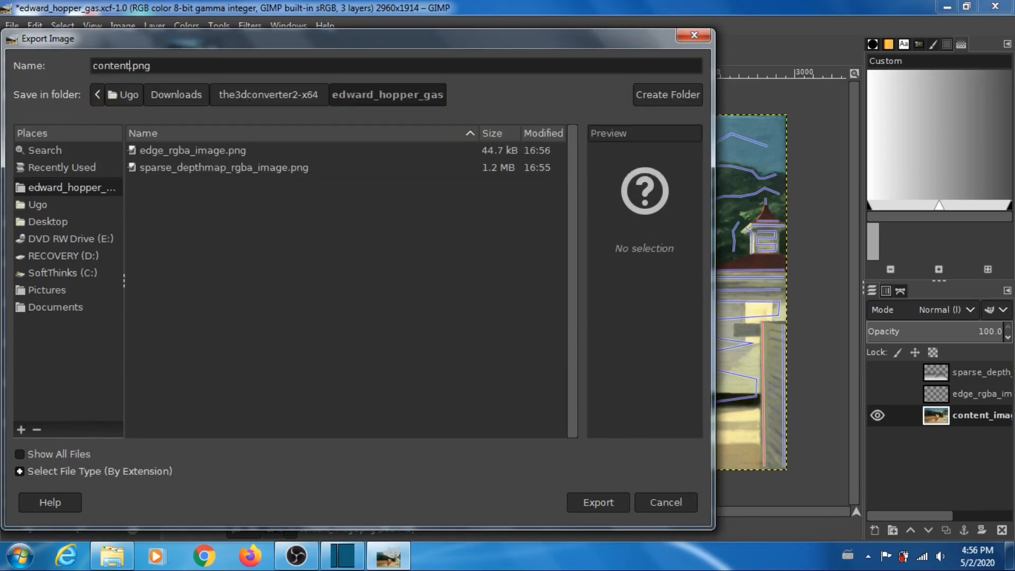
{"action": "type", "text": "_imaghe"}
{"action": "key", "text": "BackSpace"}
{"action": "key", "text": "BackSpace"}
{"action": "type", "text": "e"}
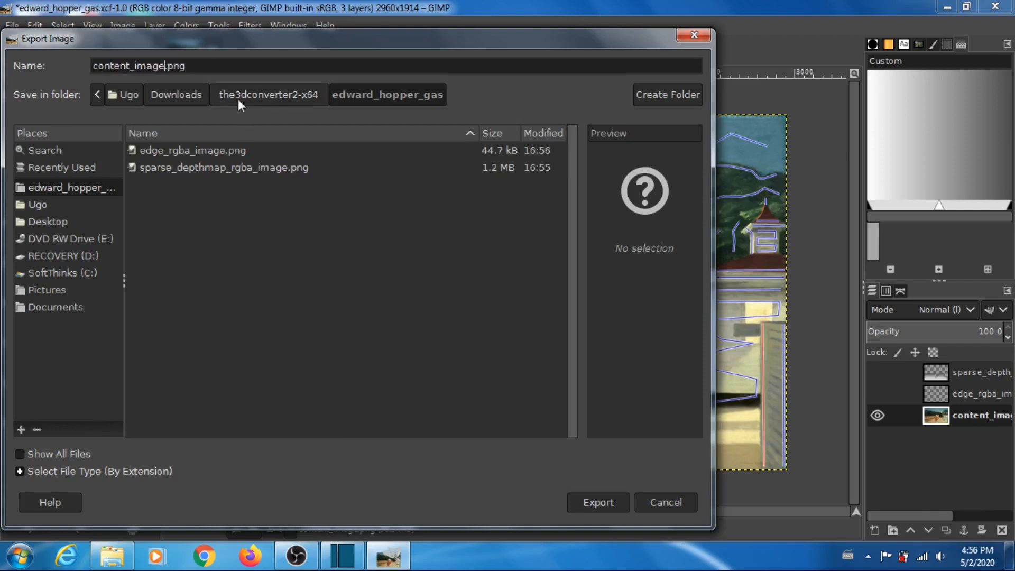
{"action": "left_click", "coordinate": [617, 503]}
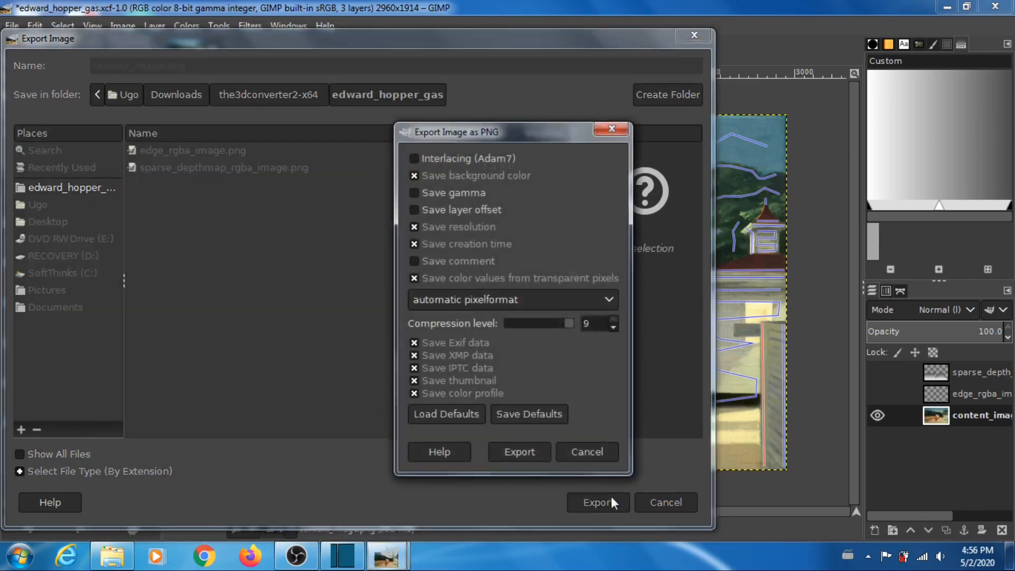
{"action": "left_click", "coordinate": [525, 452]}
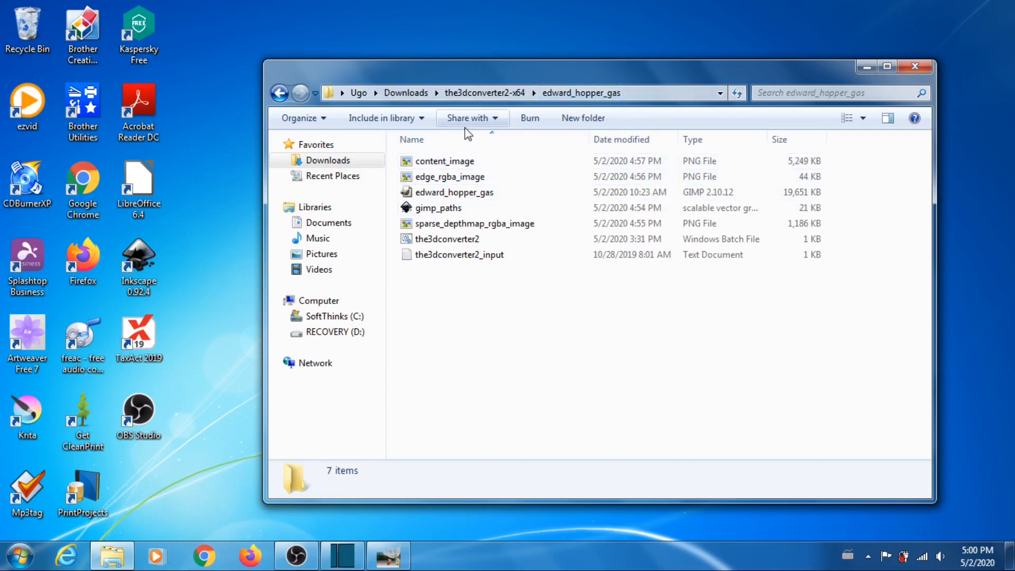
Check the exported content, edge and sparse depth map images in the edward_hopper_gas folder in Windows Explorer
{"action": "mouse_move", "coordinate": [480, 162]}
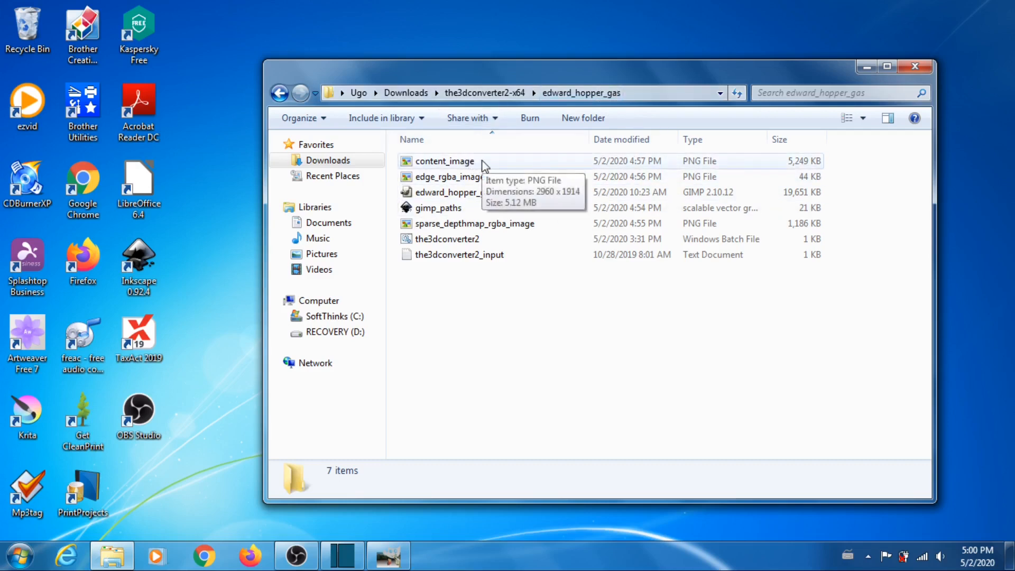
{"action": "left_click", "coordinate": [468, 164]}
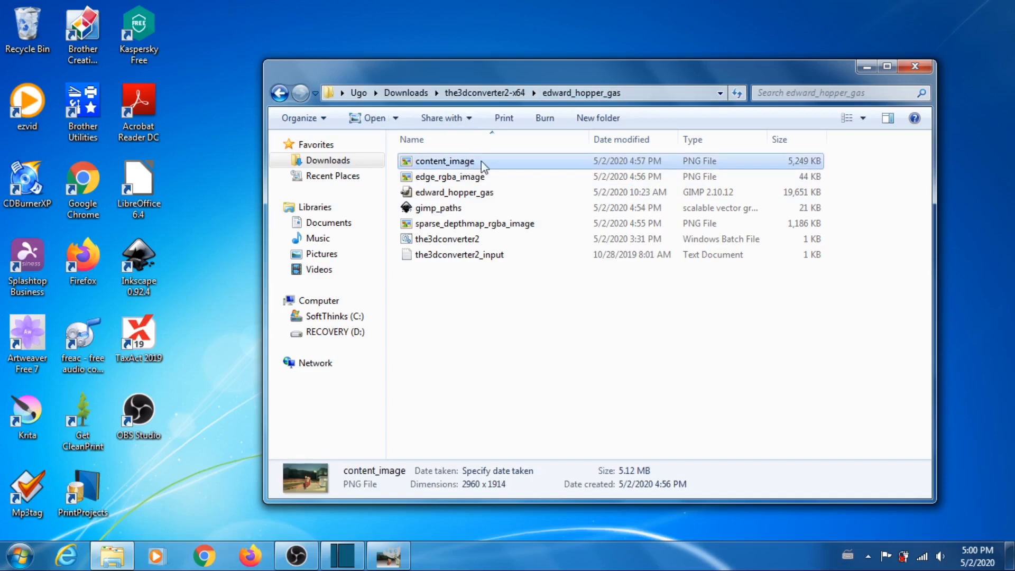
{"action": "left_click", "coordinate": [464, 183]}
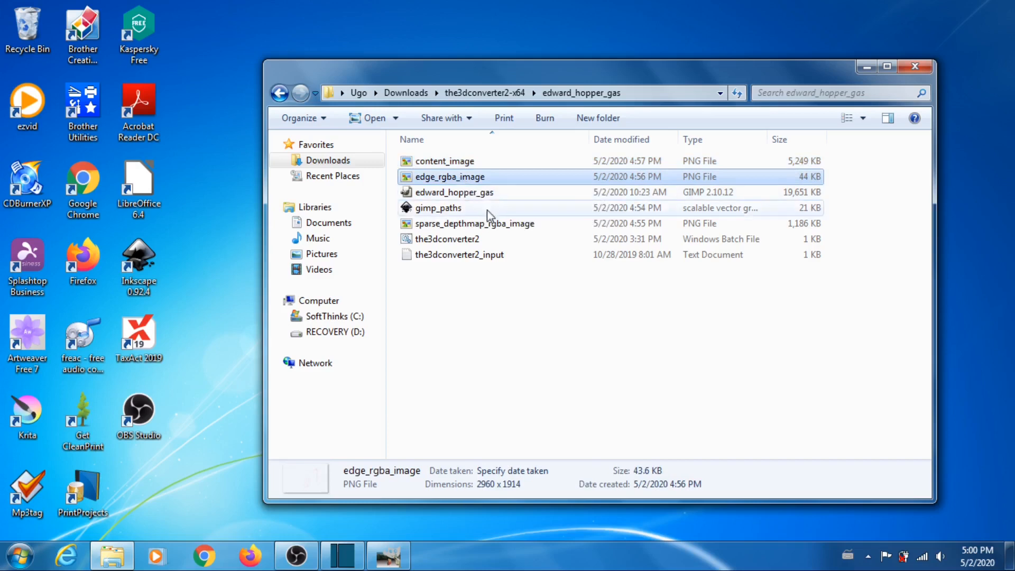
{"action": "left_click", "coordinate": [496, 227]}
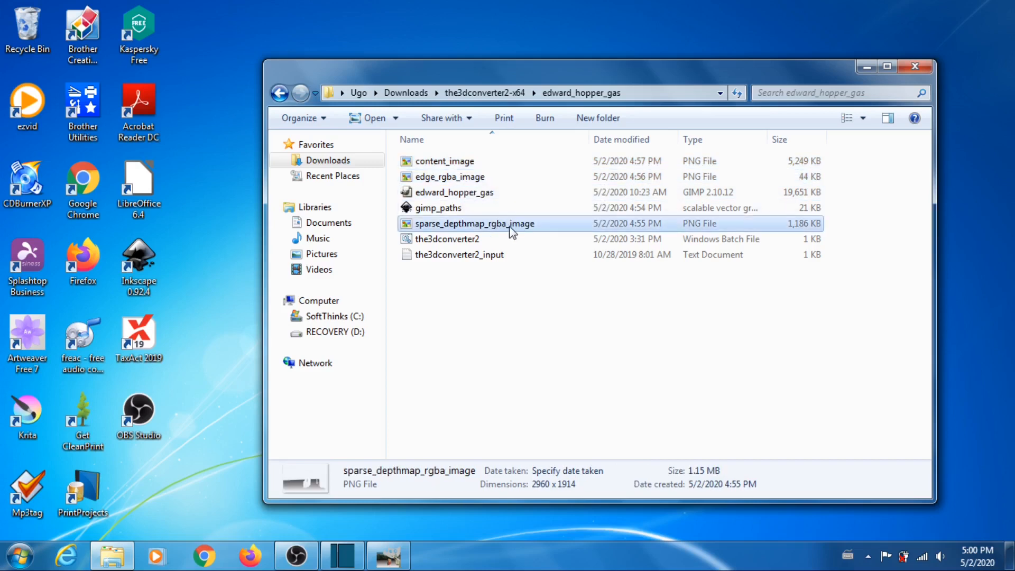
Review the input file names listed in the3dconverter2_input using Notepad++, and close the file
{"action": "left_click", "coordinate": [485, 258]}
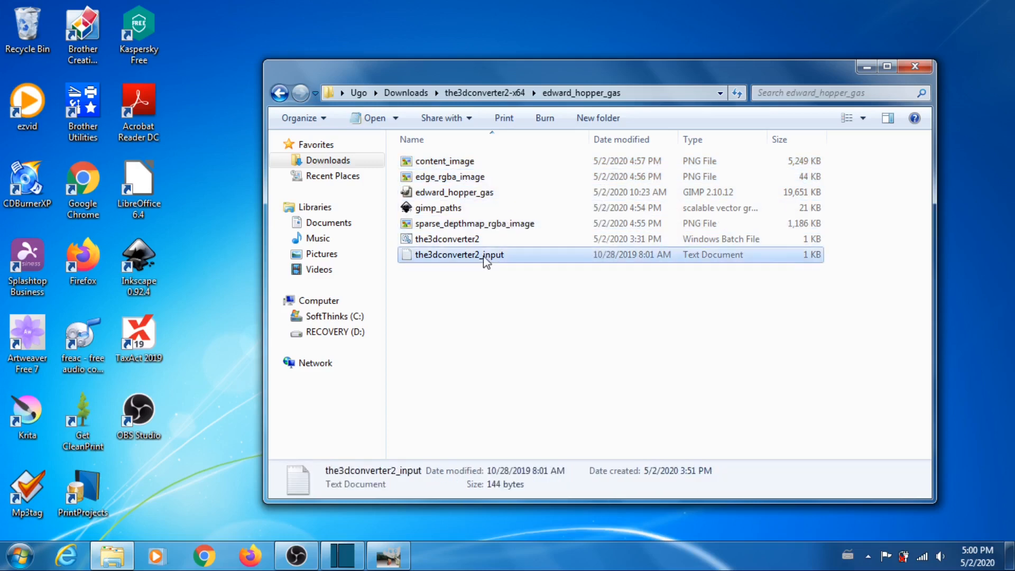
{"action": "right_click", "coordinate": [483, 256]}
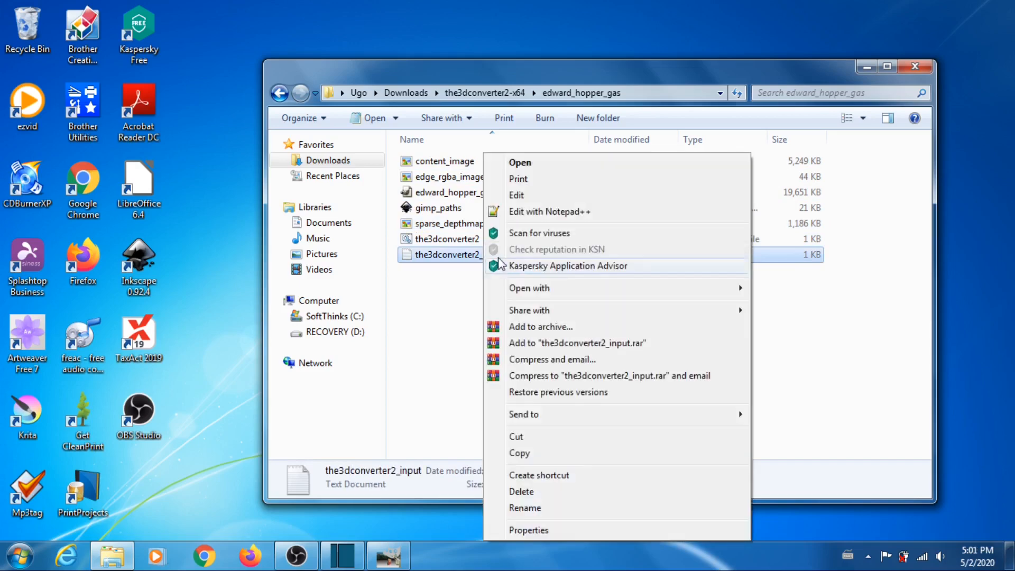
{"action": "left_click", "coordinate": [550, 207]}
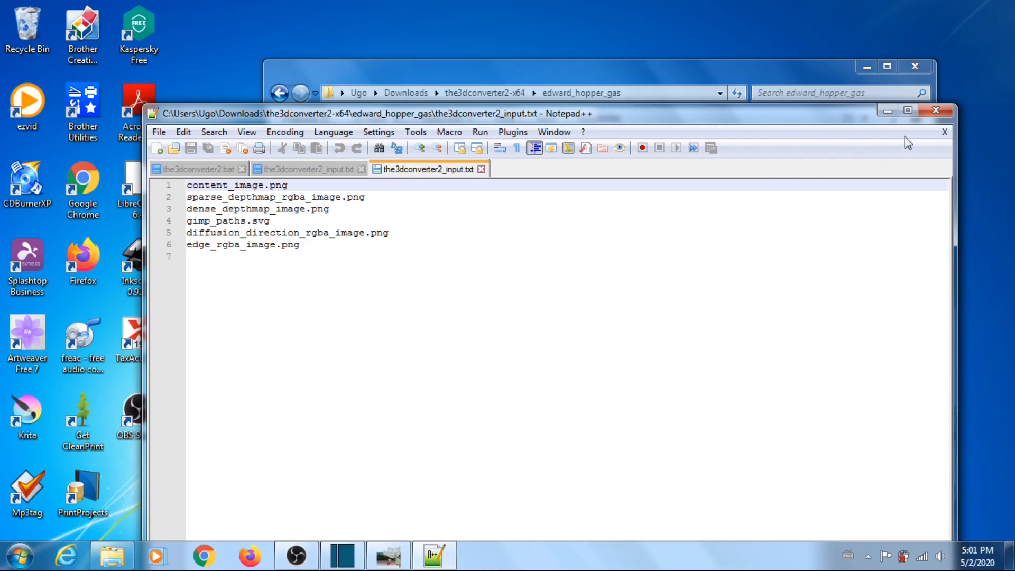
{"action": "left_click", "coordinate": [936, 110]}
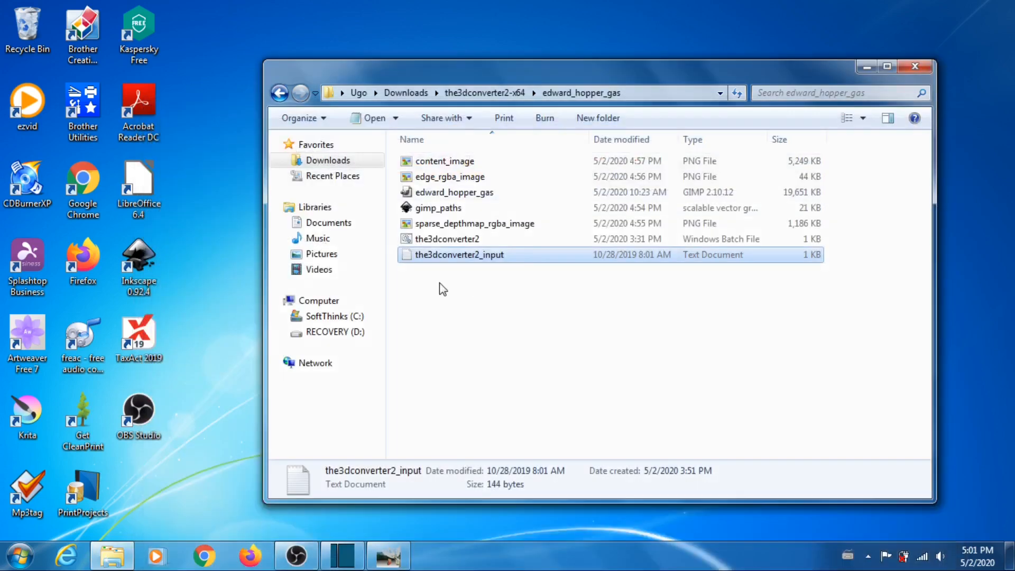
Run the3dconverter2 batch file in the edward_hopper_gas folder to generate the dense depth map
{"action": "left_click", "coordinate": [442, 210]}
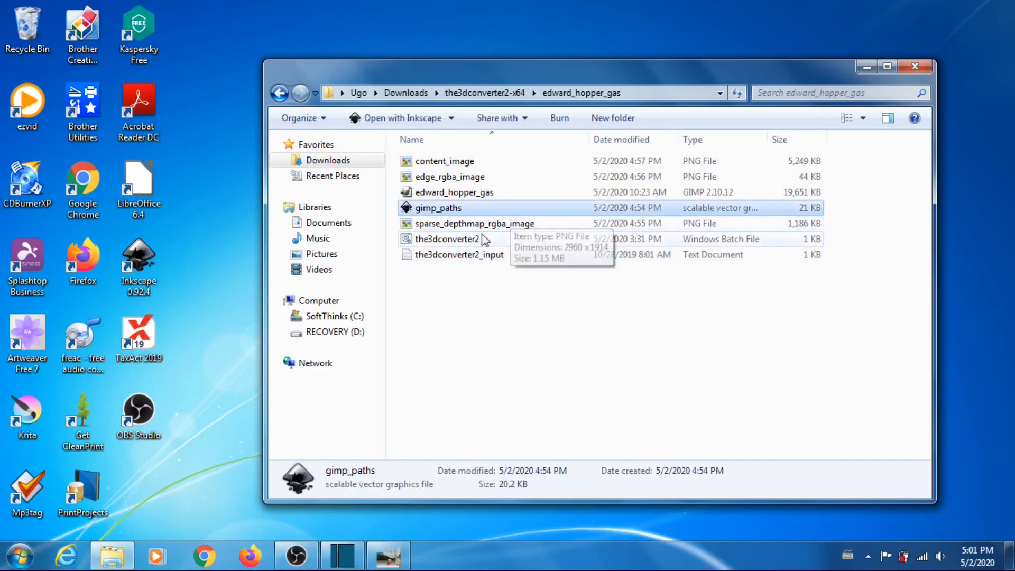
{"action": "left_click", "coordinate": [454, 242]}
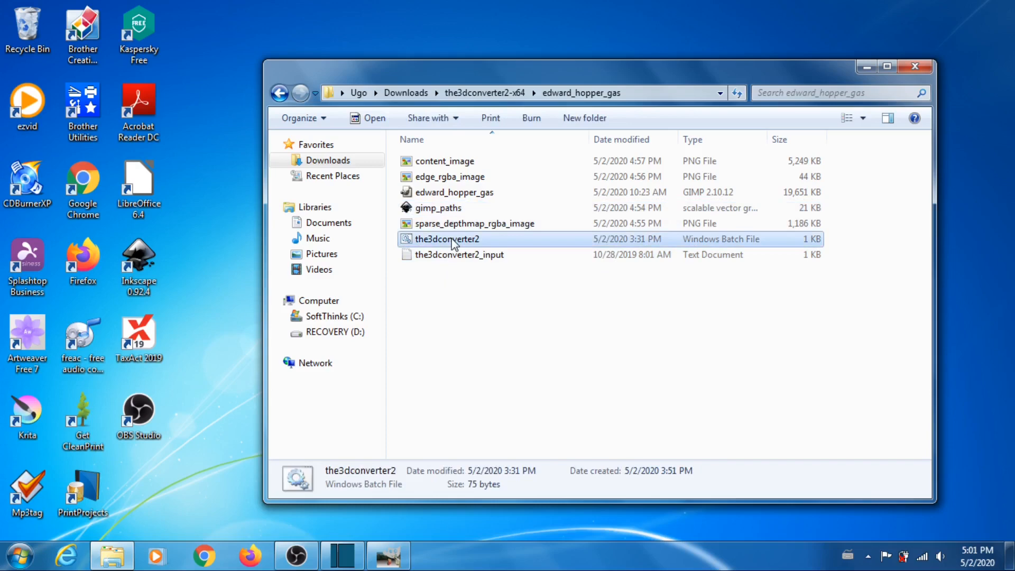
{"action": "double_click", "coordinate": [453, 242]}
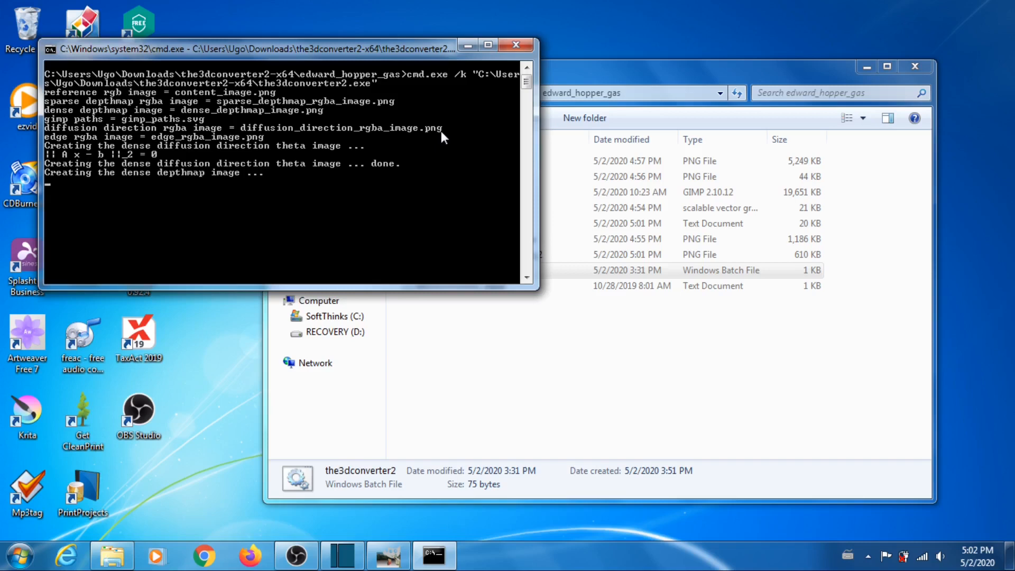
Check the pixel dimensions of content_image in its file properties, and dismiss them without changes
{"action": "left_click", "coordinate": [616, 68]}
{"action": "left_click", "coordinate": [474, 160]}
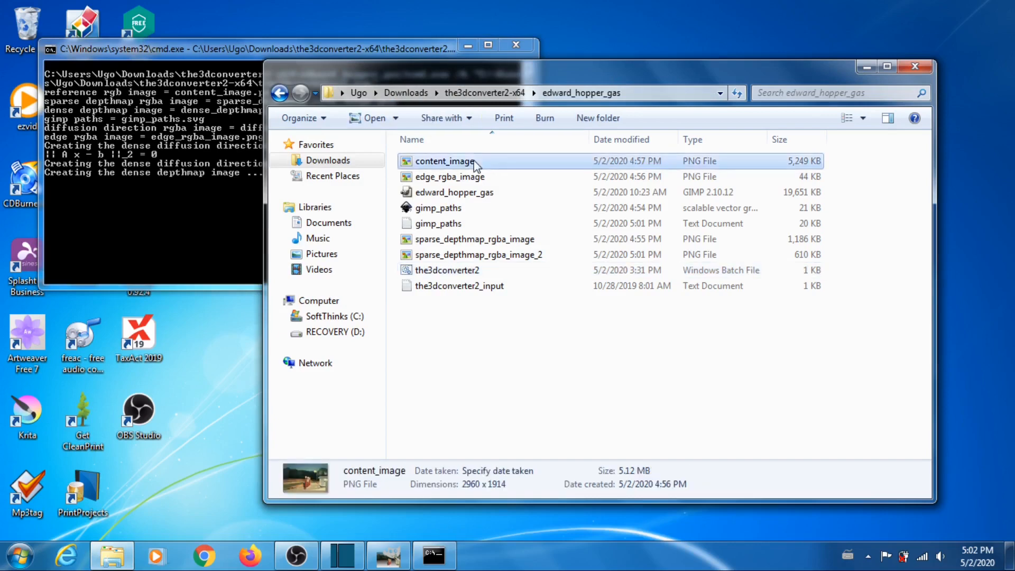
{"action": "right_click", "coordinate": [474, 160]}
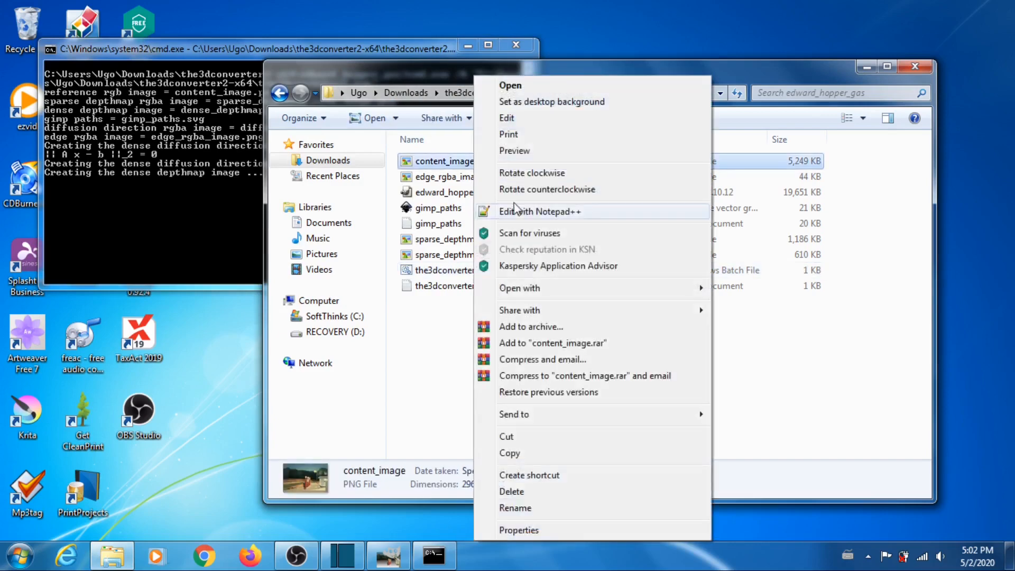
{"action": "left_click", "coordinate": [523, 531]}
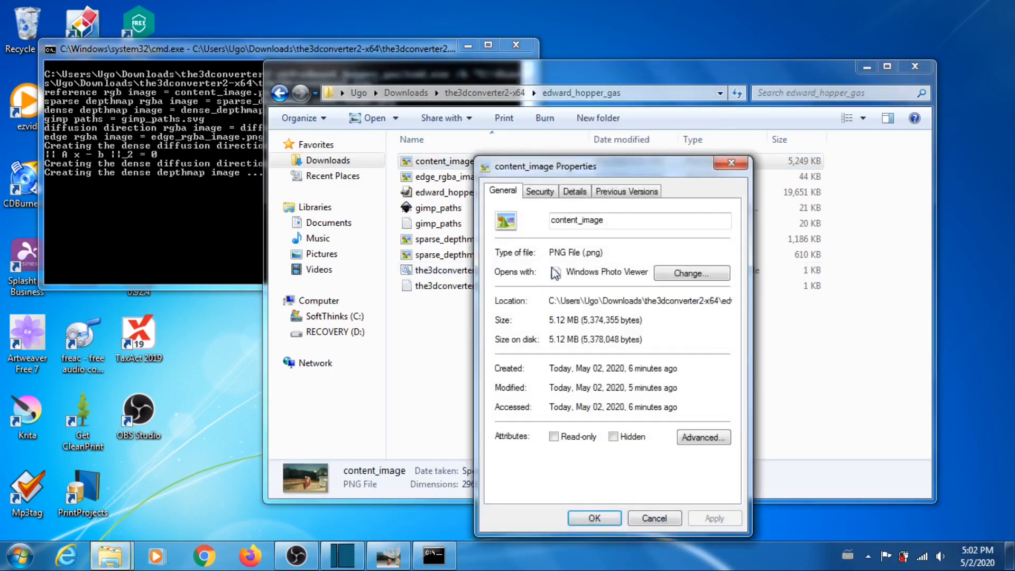
{"action": "left_click", "coordinate": [571, 192]}
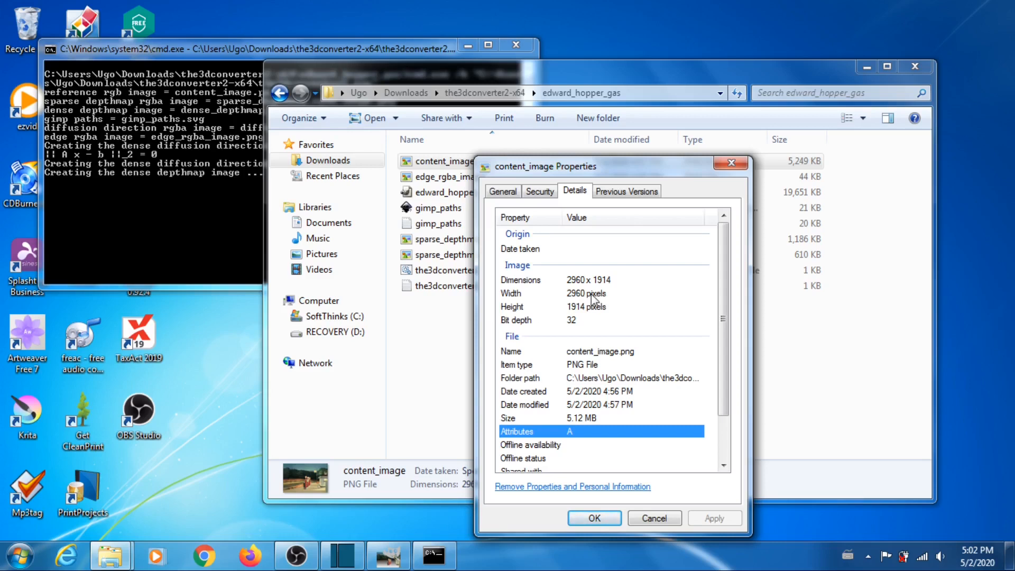
{"action": "left_click", "coordinate": [654, 518]}
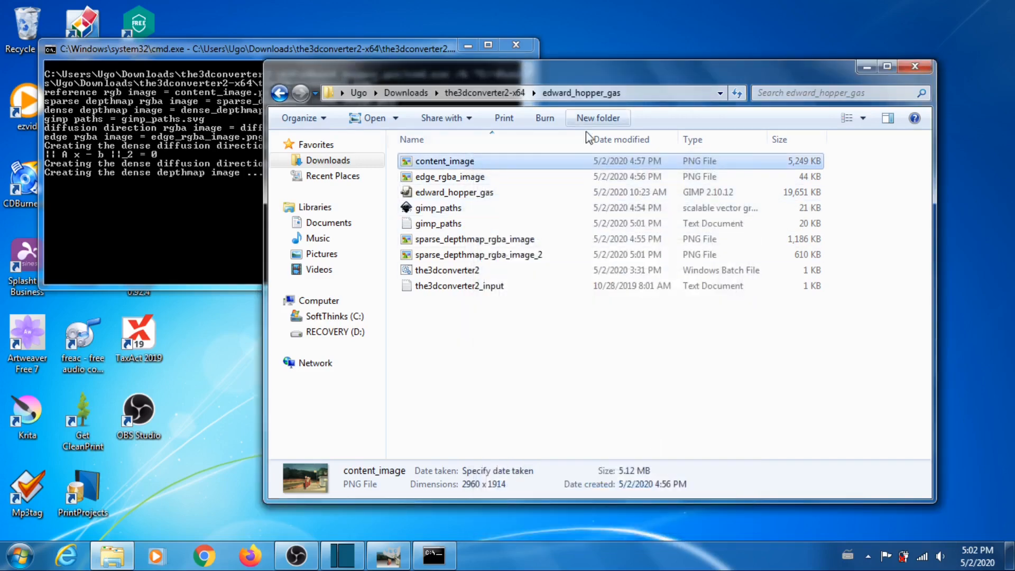
Move the folder window clear of the converter's console output and open the generated dense_depthmap_image for viewing
{"action": "left_click_drag", "start_coordinate": [538, 72], "coordinate": [572, 62]}
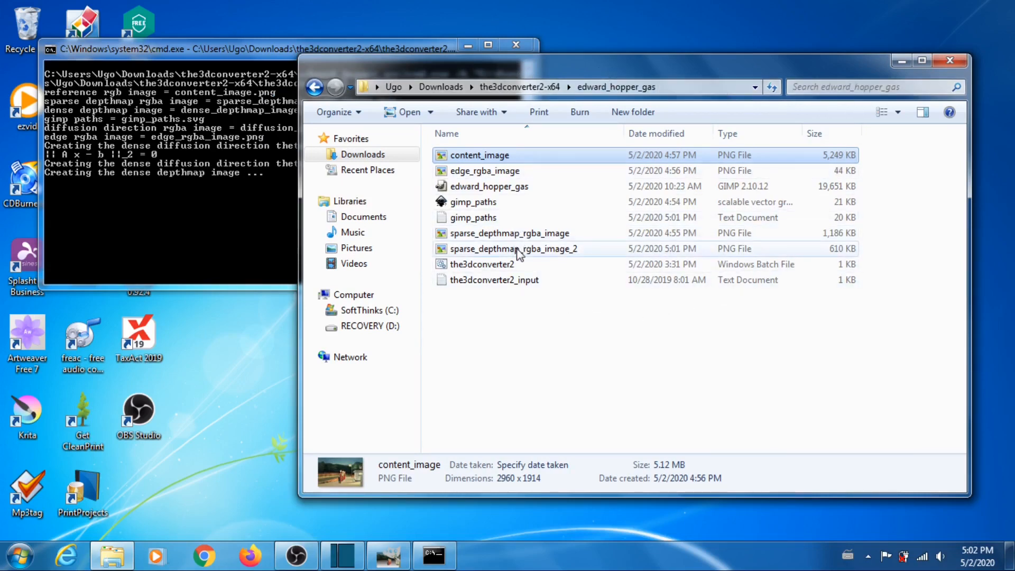
{"action": "mouse_move", "coordinate": [518, 252]}
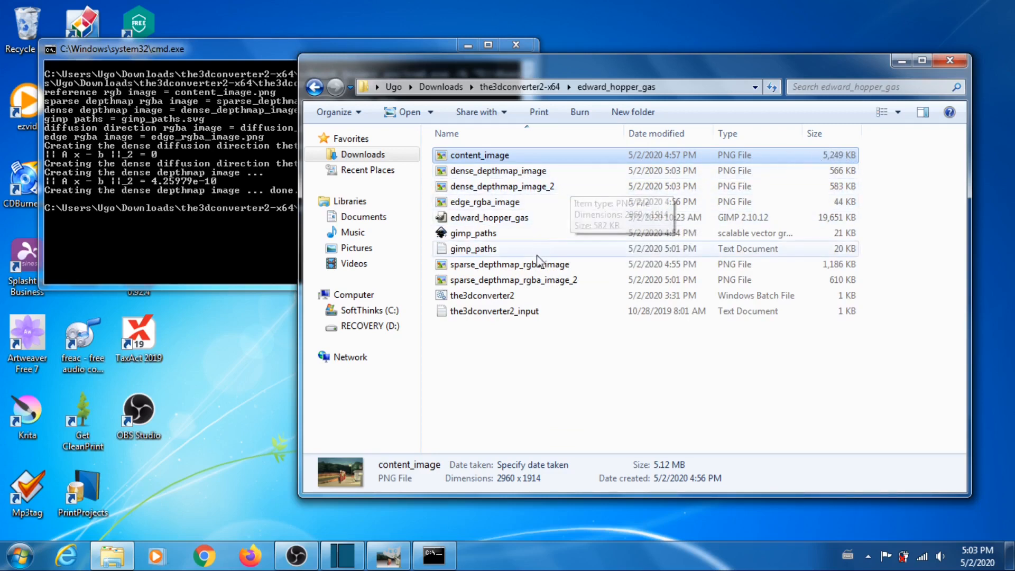
{"action": "left_click", "coordinate": [516, 175]}
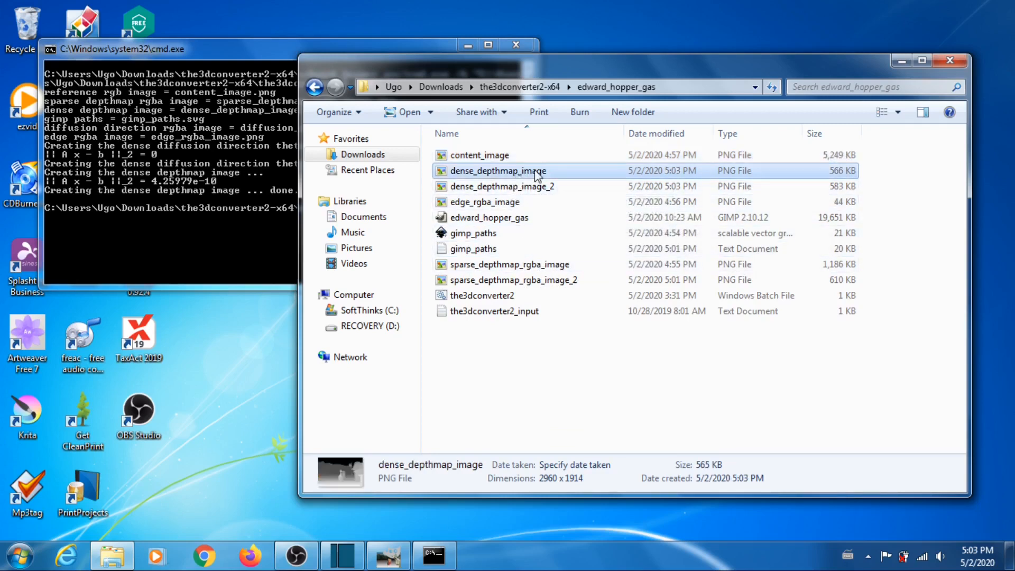
{"action": "double_click", "coordinate": [537, 175]}
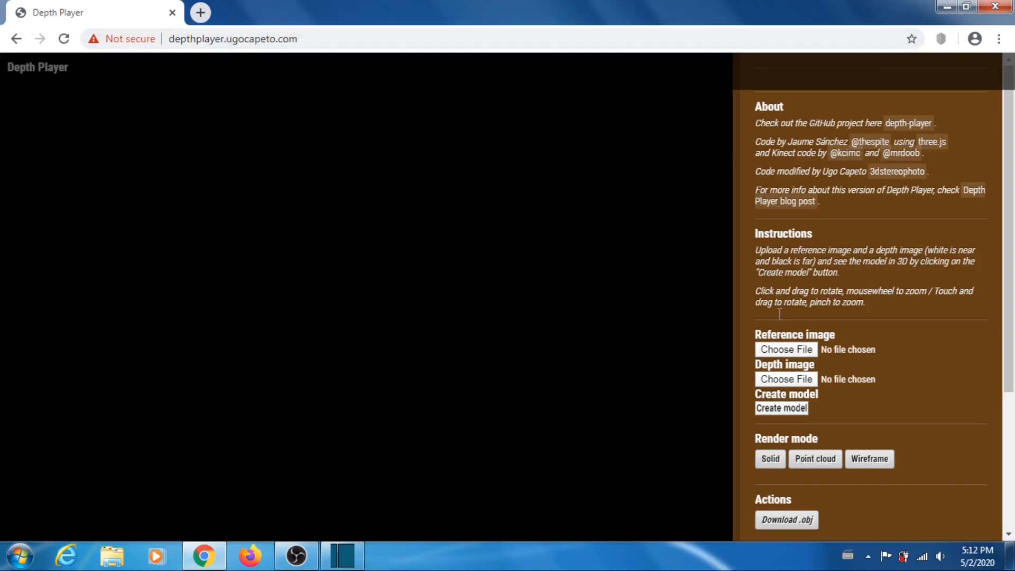
Load 1024_content_image from the edward_hopper_gas folder as the reference image in Depth Player
{"action": "left_click", "coordinate": [790, 351]}
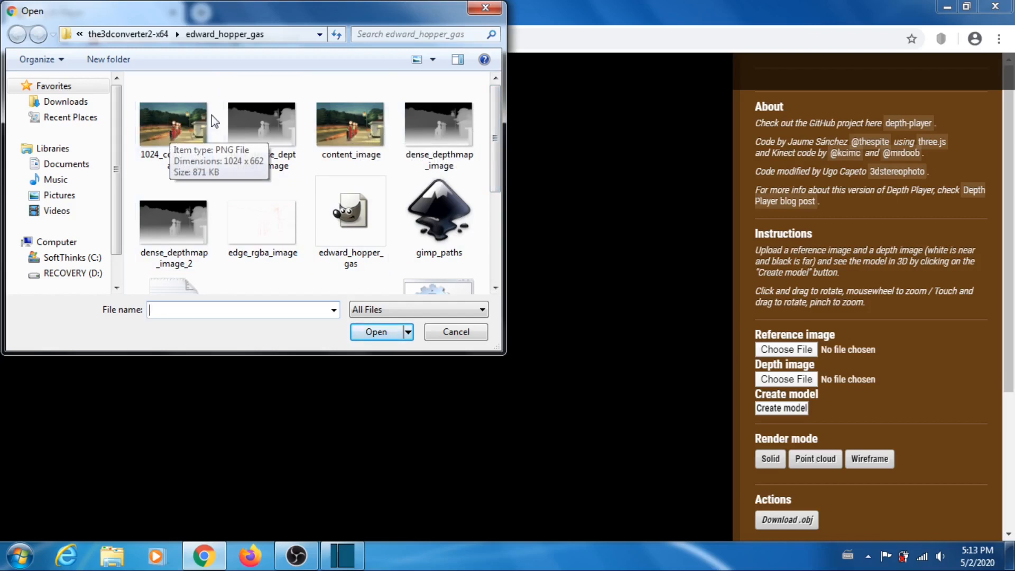
{"action": "left_click", "coordinate": [170, 128]}
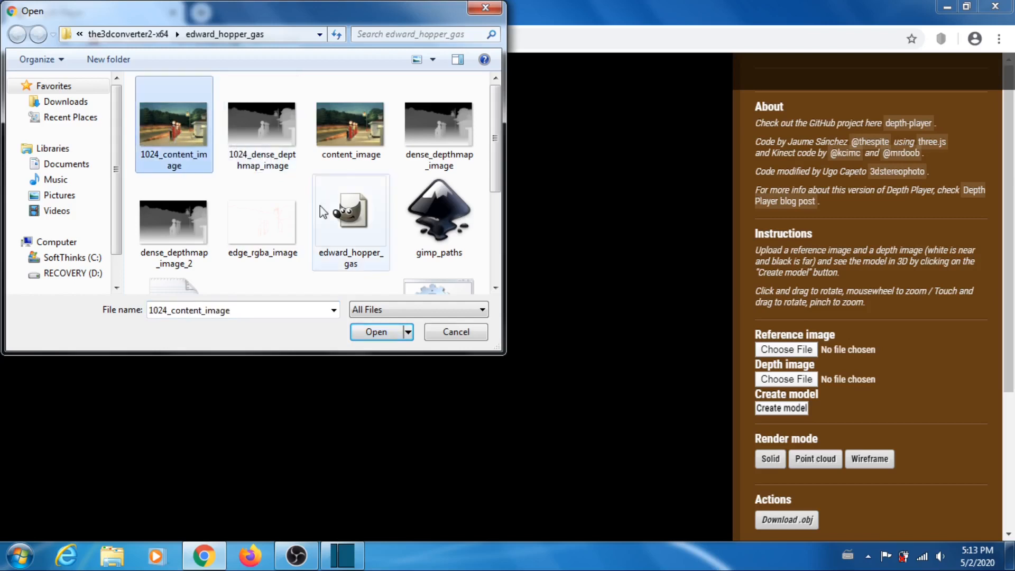
{"action": "left_click", "coordinate": [382, 333]}
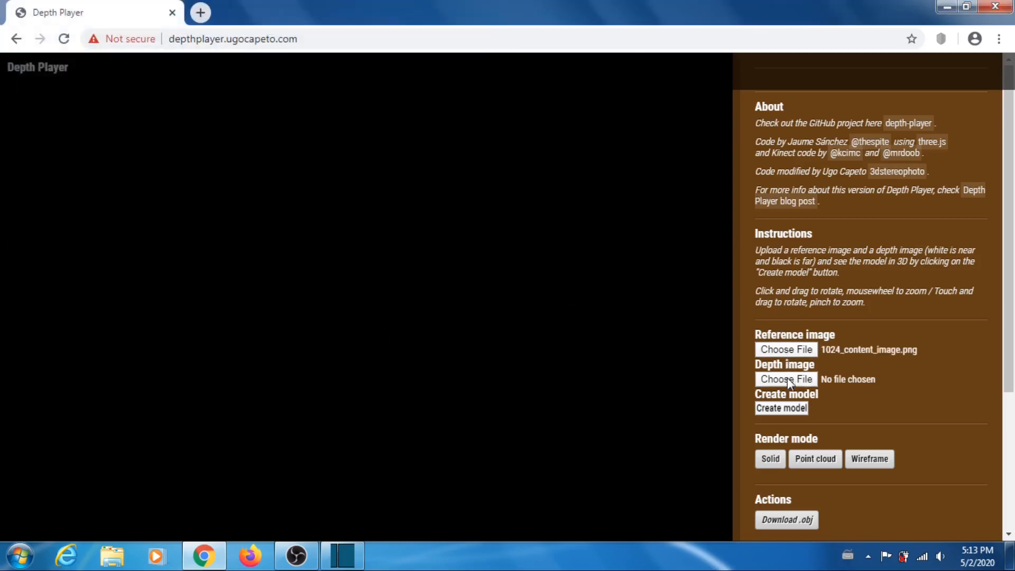
Load 1024_dense_depthmap_image from the edward_hopper_gas folder as the depth image
{"action": "left_click", "coordinate": [786, 379]}
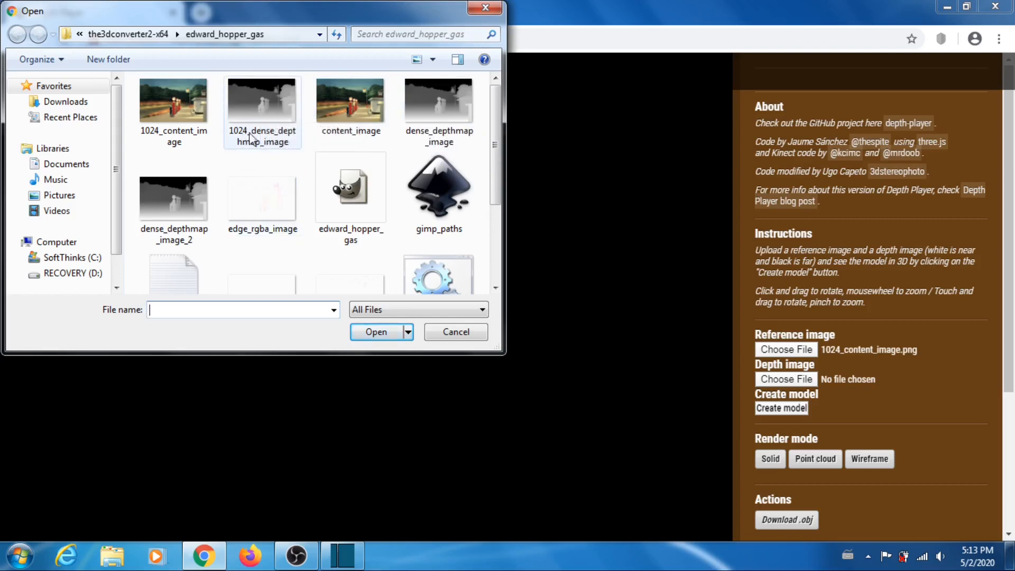
{"action": "mouse_move", "coordinate": [253, 138]}
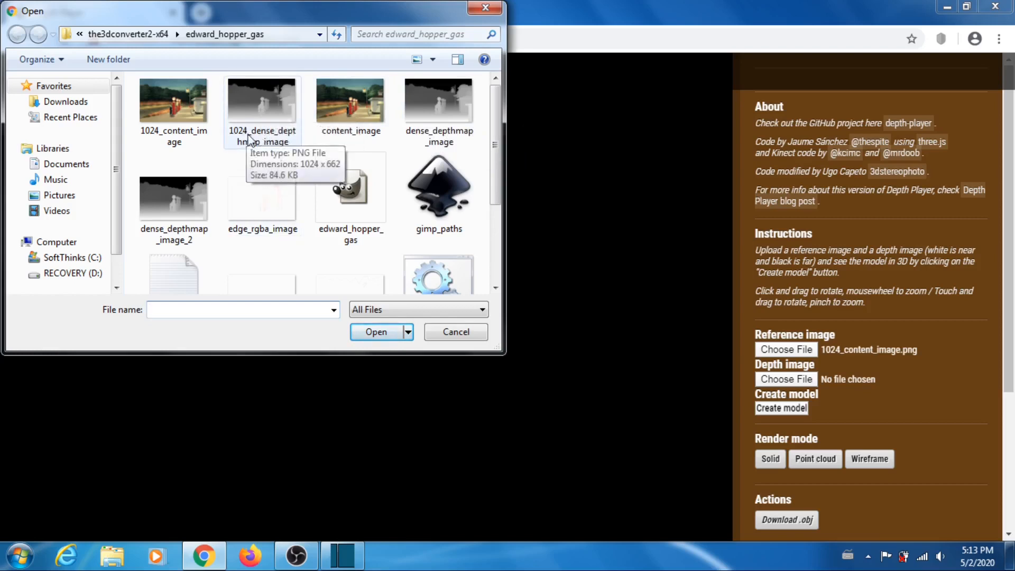
{"action": "left_click", "coordinate": [266, 105]}
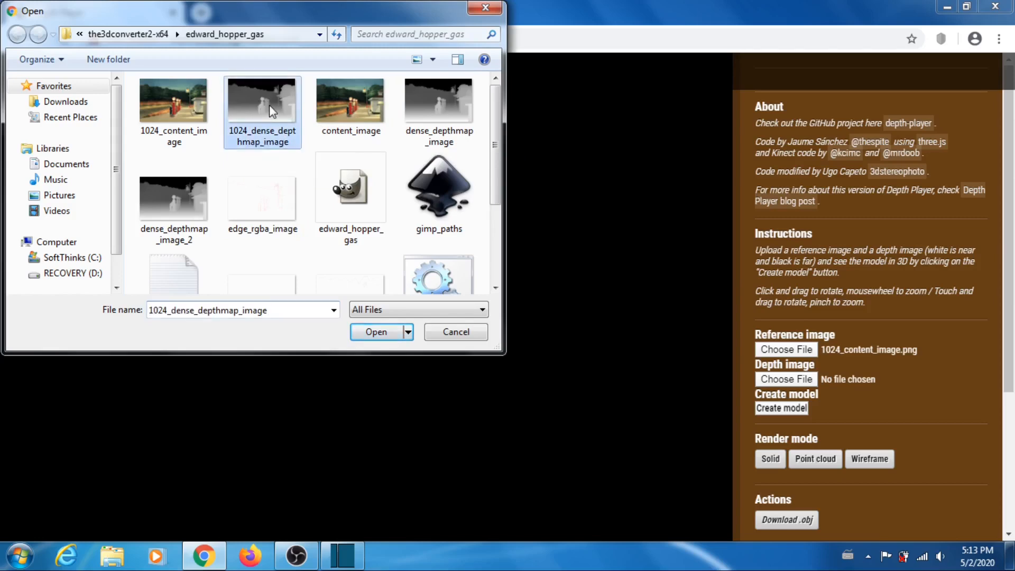
{"action": "left_click", "coordinate": [376, 332]}
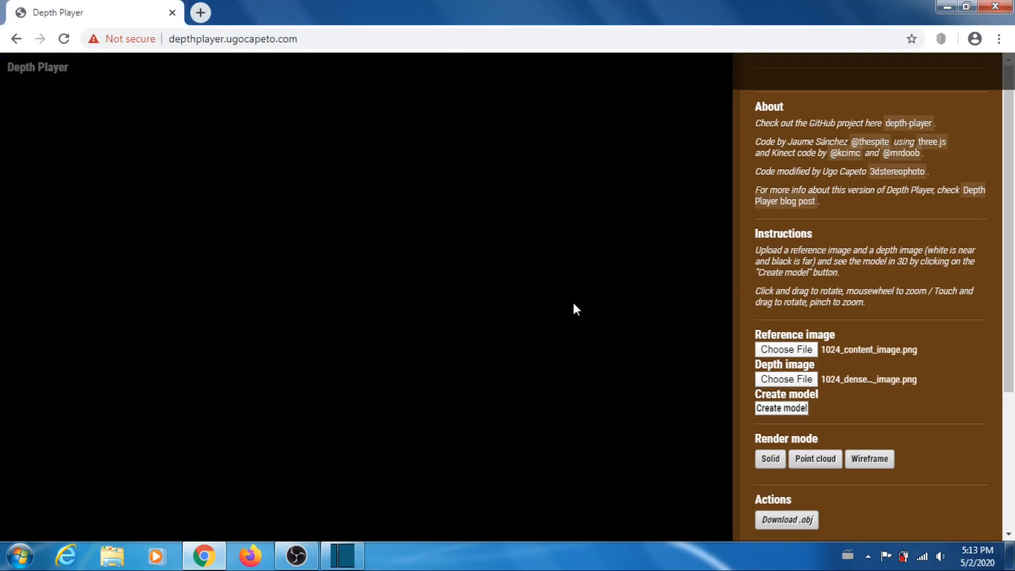
Create the 3D model from the loaded reference and depth images and rotate it to examine its relief
{"action": "left_click", "coordinate": [785, 409]}
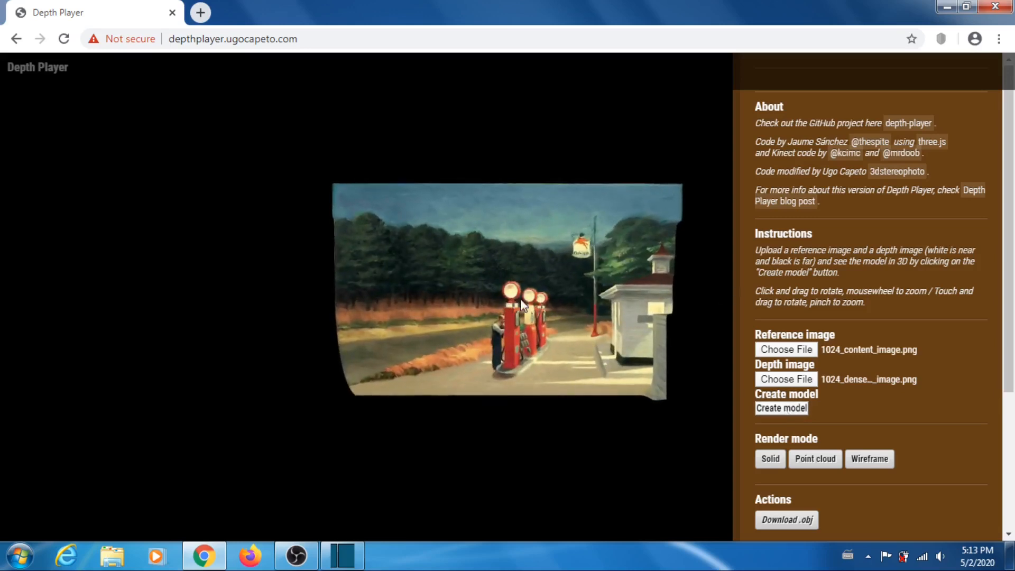
{"action": "mouse_move", "coordinate": [520, 297]}
{"action": "left_mouse_down"}
{"action": "mouse_move", "coordinate": [431, 353]}
{"action": "mouse_move", "coordinate": [480, 316]}
{"action": "mouse_move", "coordinate": [410, 217]}
{"action": "mouse_move", "coordinate": [453, 245]}
{"action": "left_mouse_up"}
{"action": "mouse_move", "coordinate": [865, 390]}
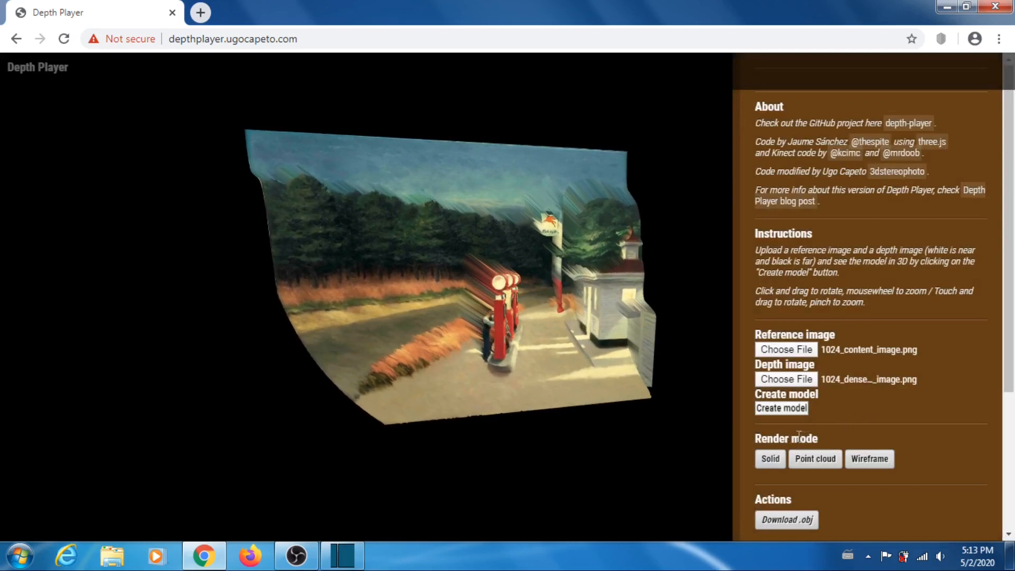
Render the model as a point cloud and examine the gas pumps, trees and building from several angles and closer up
{"action": "left_click", "coordinate": [815, 464]}
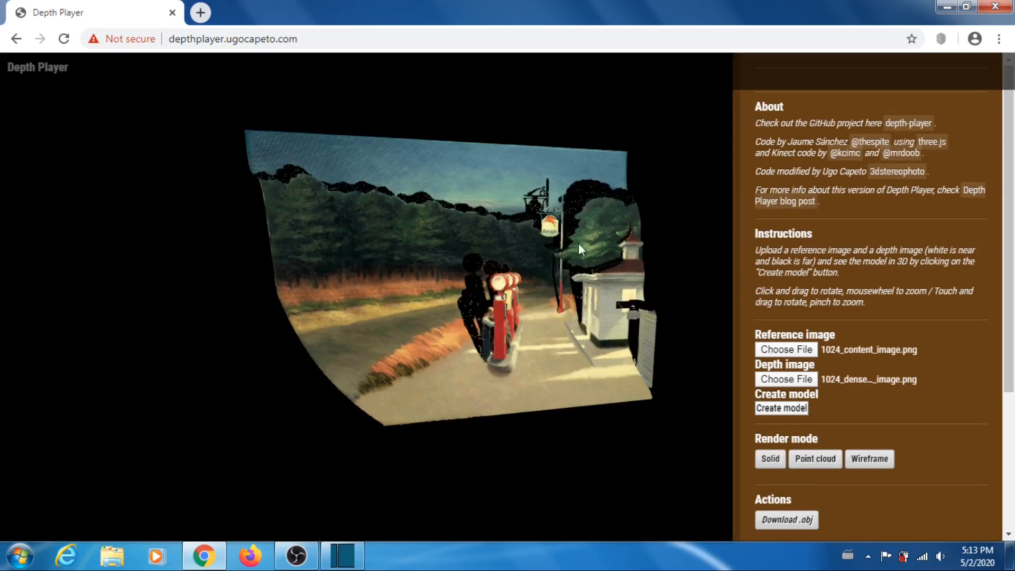
{"action": "left_click_drag", "start_coordinate": [498, 316], "coordinate": [595, 360]}
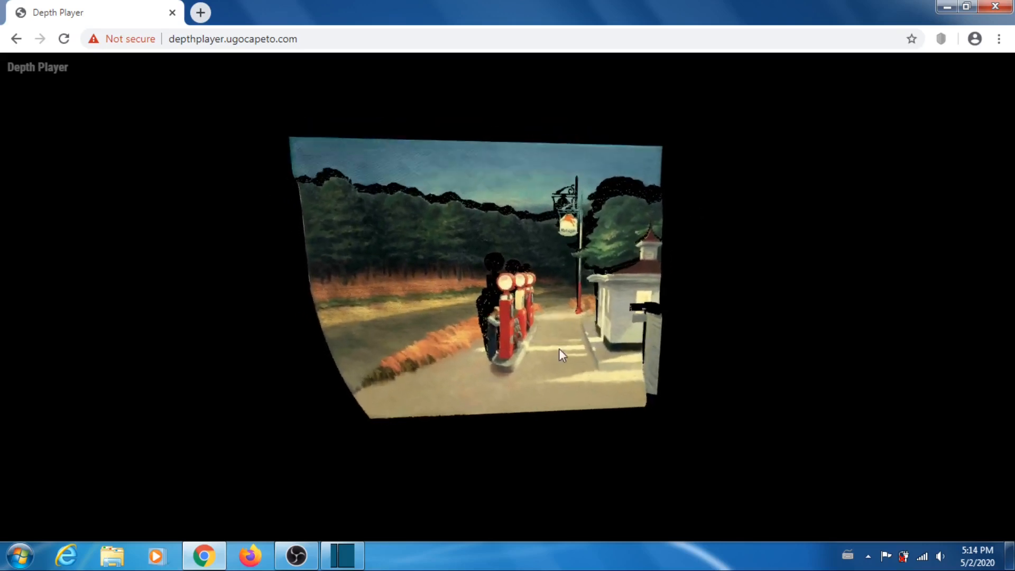
{"action": "mouse_move", "coordinate": [498, 331]}
{"action": "left_mouse_down"}
{"action": "mouse_move", "coordinate": [489, 330]}
{"action": "mouse_move", "coordinate": [509, 316]}
{"action": "left_mouse_up"}
{"action": "scroll", "coordinate": [510, 316], "scroll_direction": "up", "scroll_amount": 3}
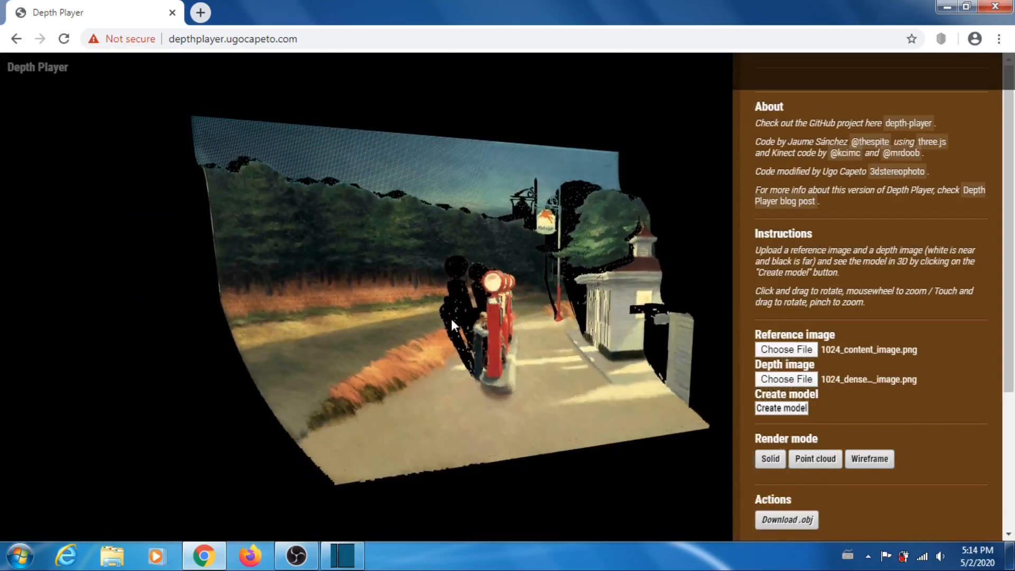
{"action": "left_click_drag", "start_coordinate": [450, 316], "coordinate": [427, 350]}
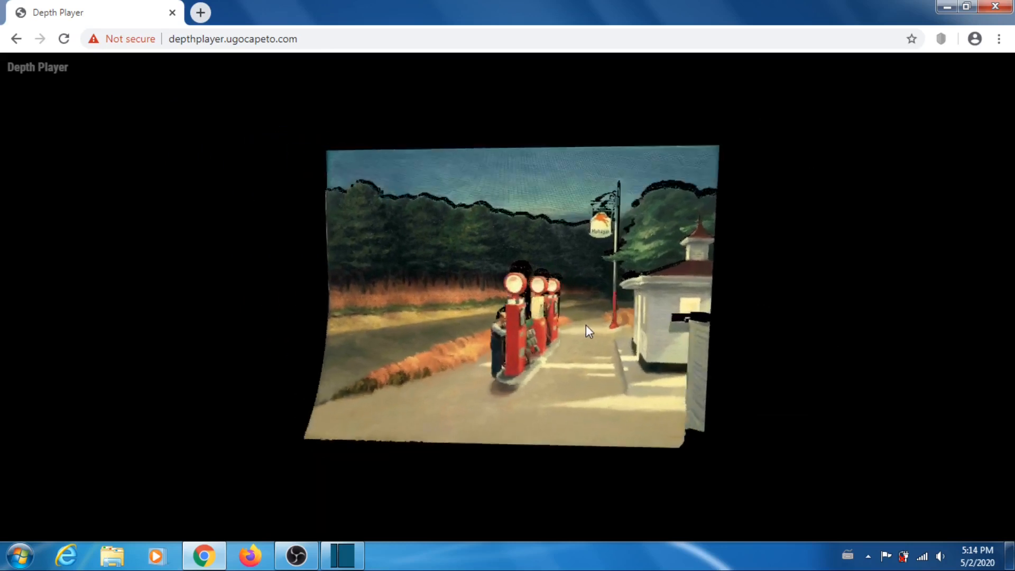
{"action": "left_click_drag", "start_coordinate": [451, 339], "coordinate": [453, 338]}
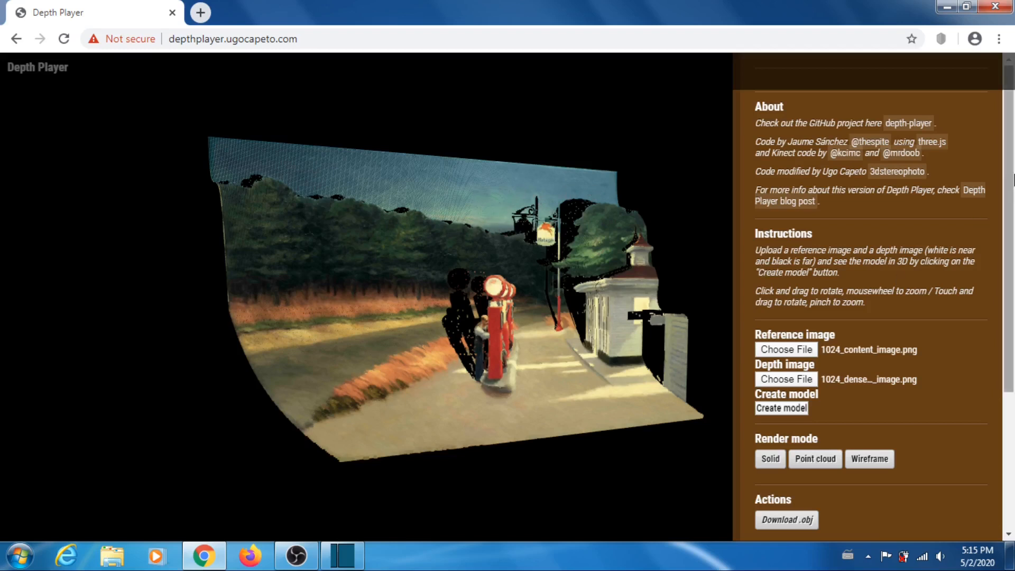
{"action": "left_click_drag", "start_coordinate": [1010, 166], "coordinate": [1014, 289]}
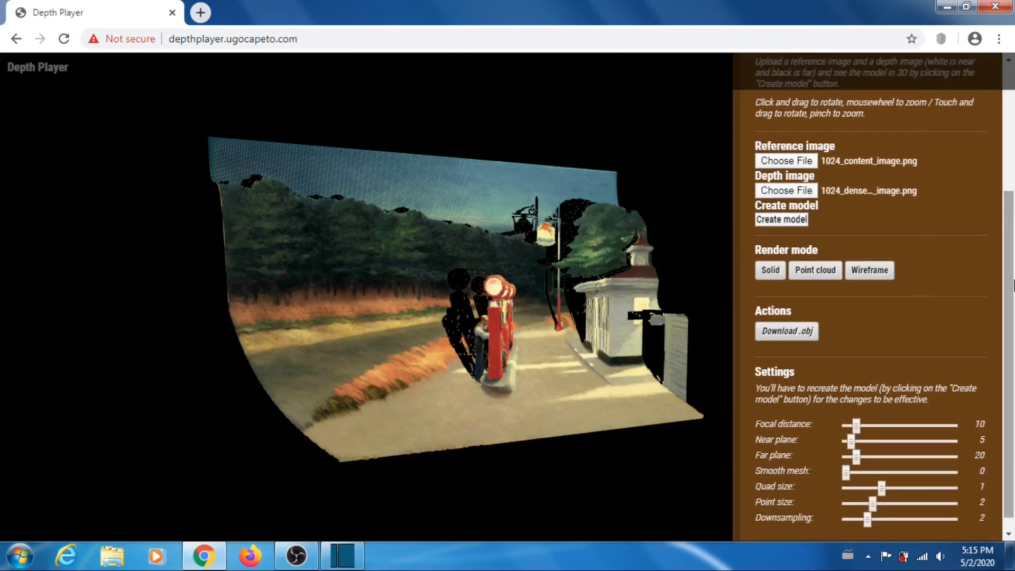